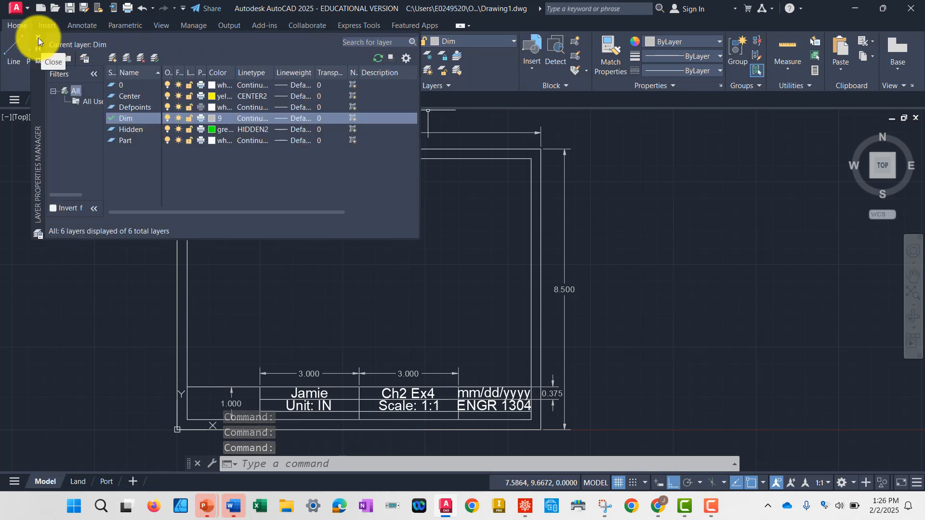
# - Close the layer properties palette and create a new drawing from the acad template
pyautogui.click(39, 38)
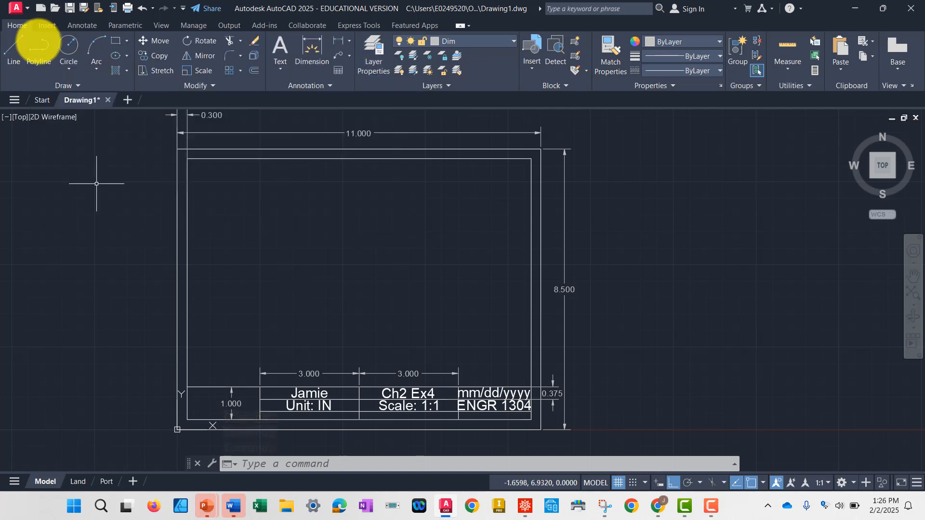
pyautogui.click(42, 100)
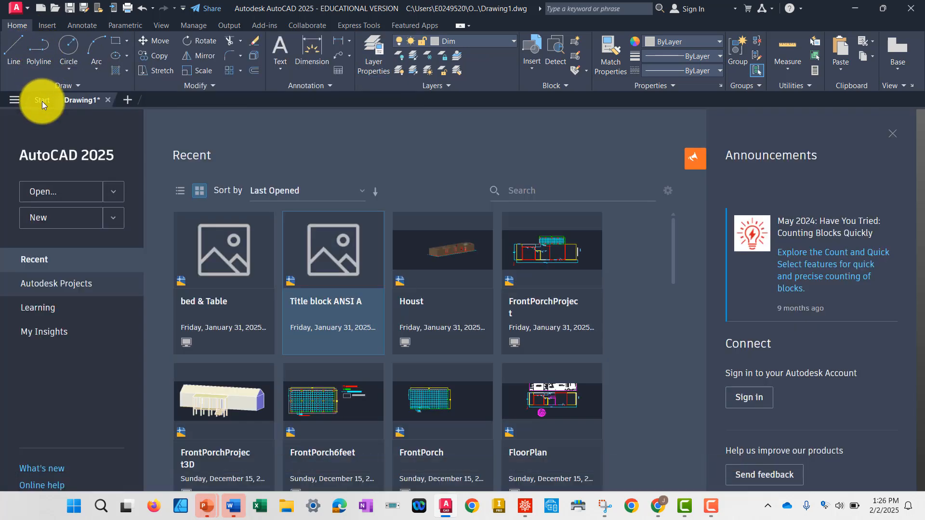
pyautogui.click(114, 219)
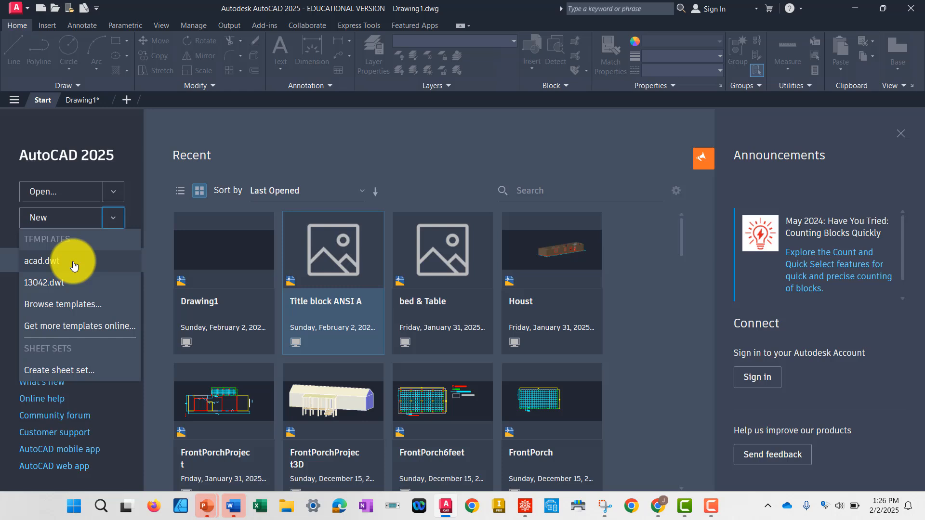
pyautogui.click(71, 303)
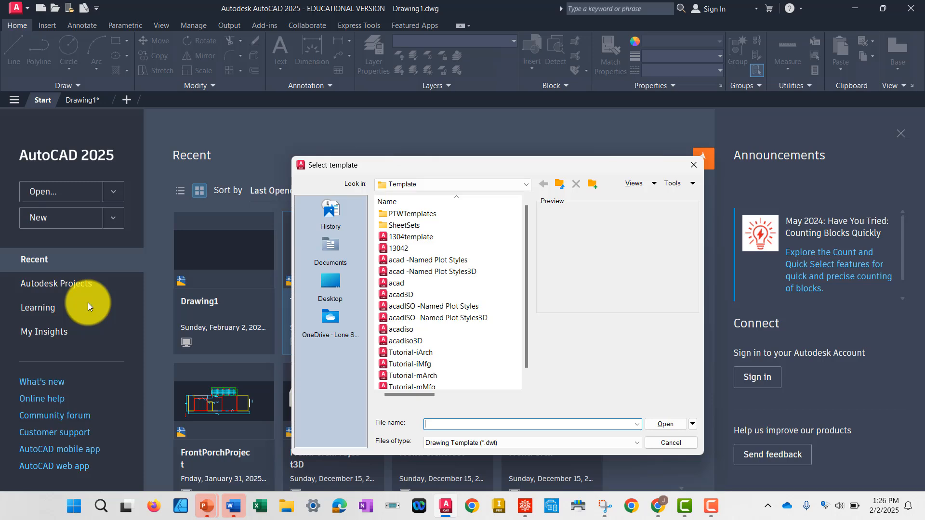
pyautogui.click(427, 284)
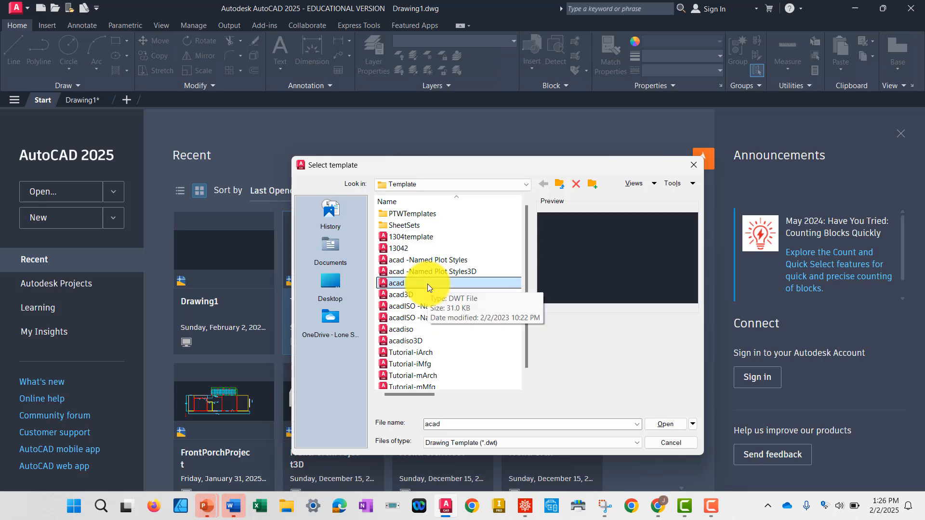
pyautogui.click(666, 424)
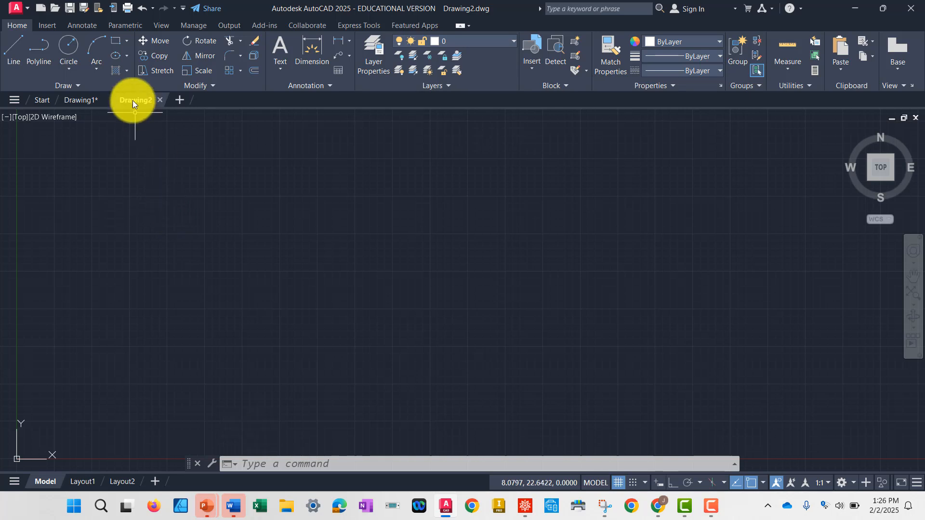
# - Save the new drawing as "title block.dwg" in the Sp25 1304 folder
pyautogui.click(27, 11)
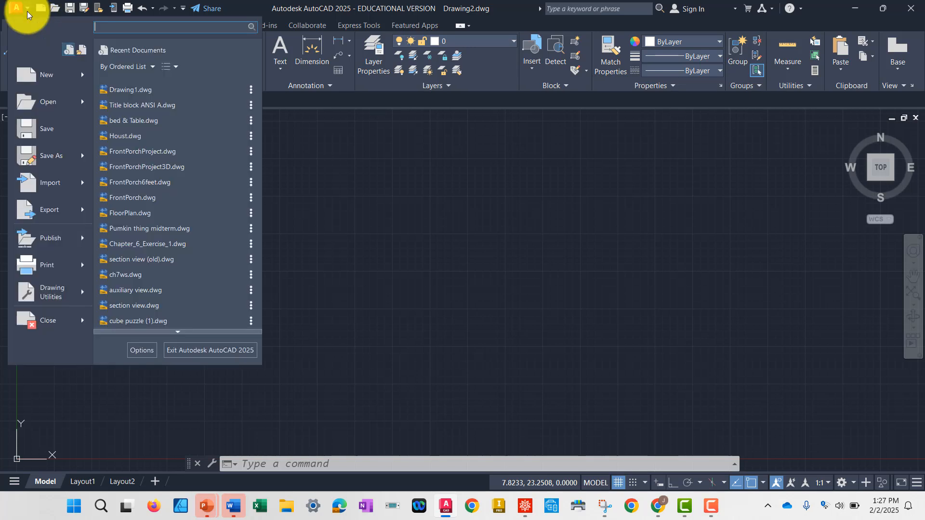
pyautogui.click(86, 168)
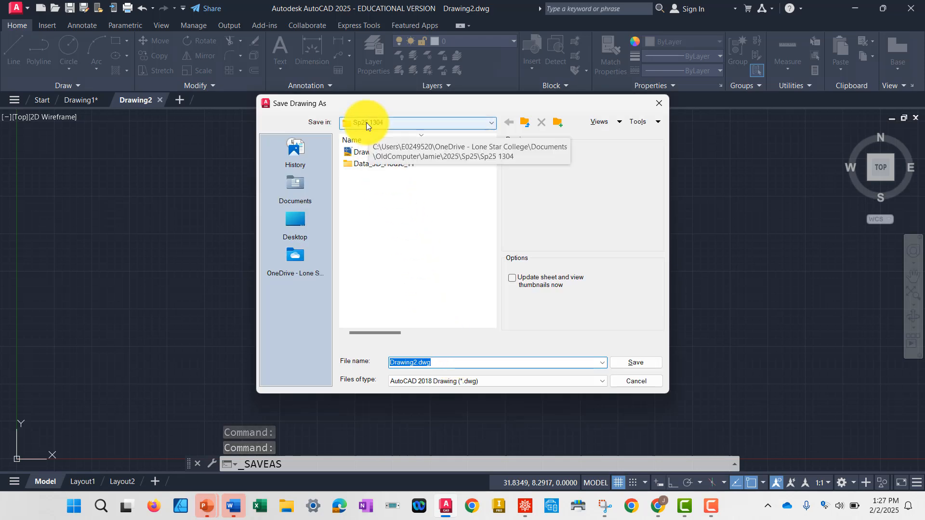
pyautogui.click(449, 363)
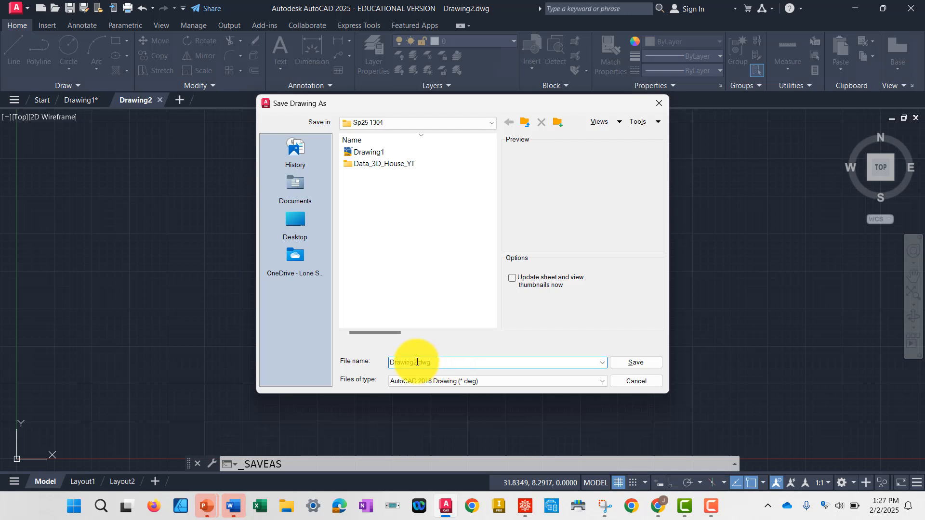
pyautogui.moveTo(418, 363); pyautogui.dragTo(354, 361)
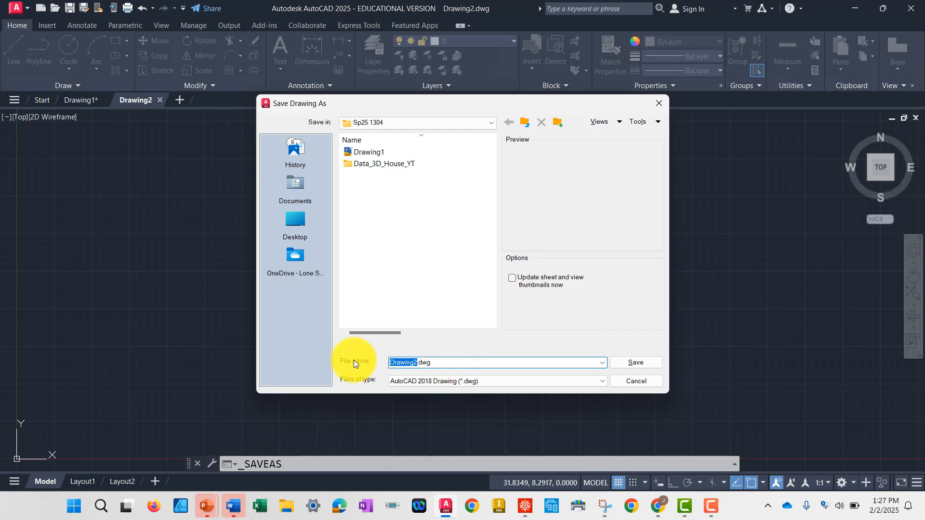
pyautogui.press('BackSpace')
pyautogui.write('title block')
pyautogui.click(630, 365)
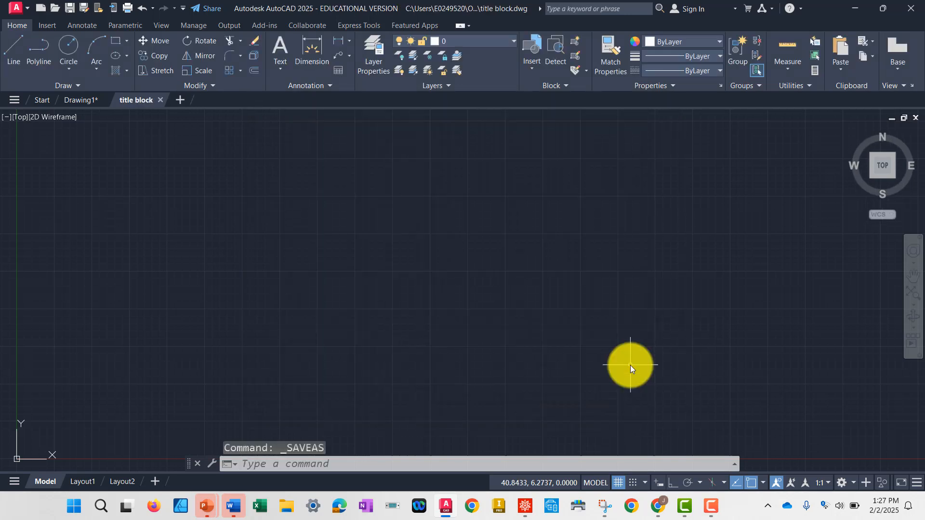
# - Review the finished sheet in Drawing1, and check the unit settings of the title block drawing
pyautogui.click(77, 99)
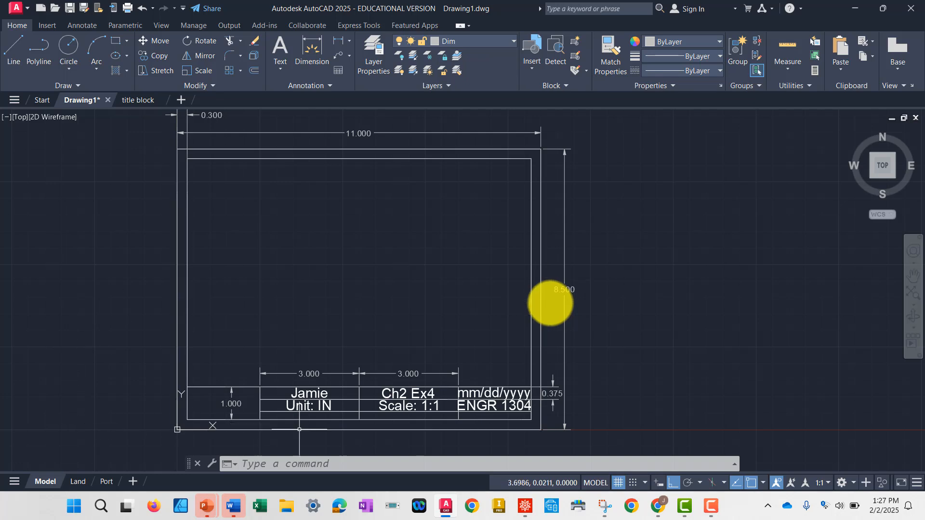
pyautogui.click(132, 102)
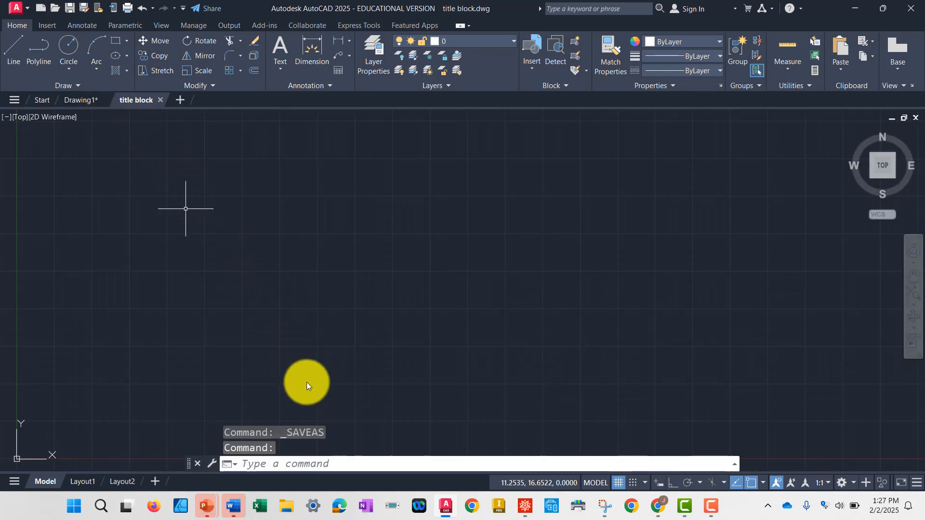
pyautogui.click(357, 462)
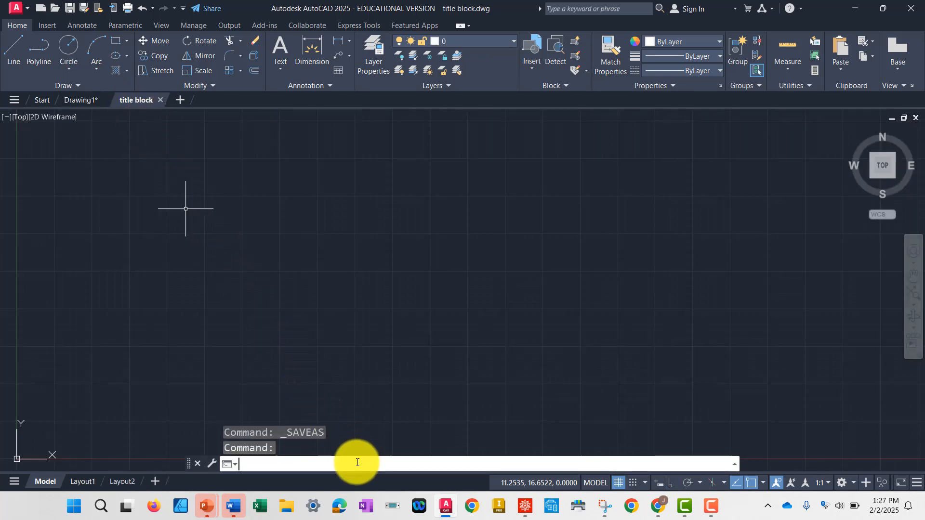
pyautogui.write('units')
pyautogui.press('Return')
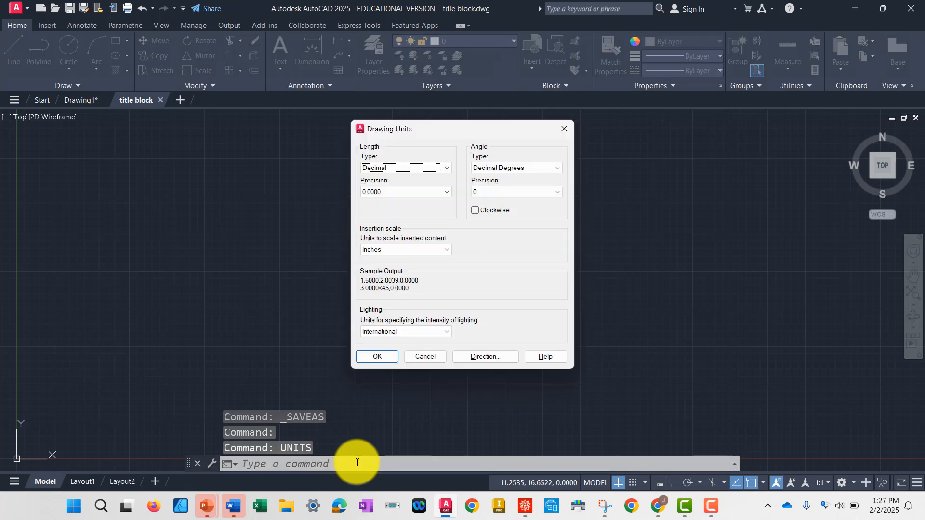
pyautogui.click(371, 355)
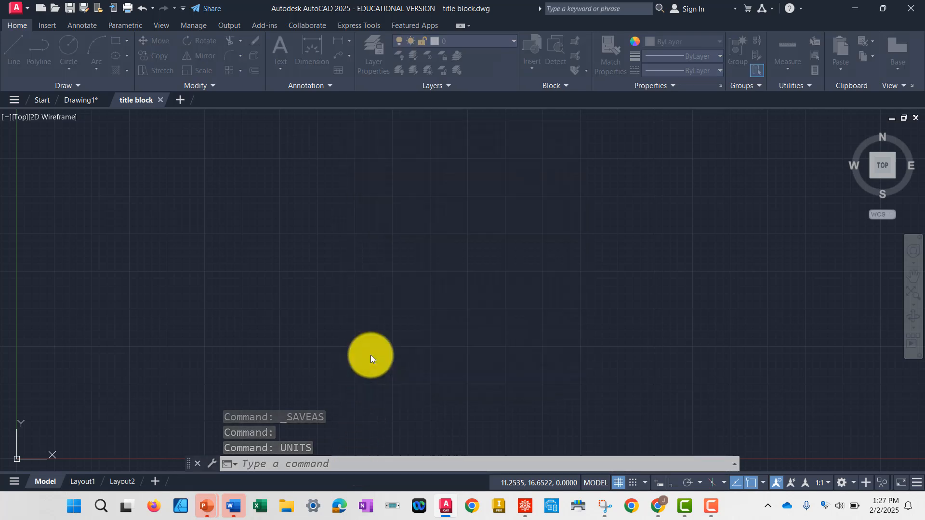
# - Draw the sheet outline as a rectangle from corner 0,0 to opposite corner 11,8.5
pyautogui.click(337, 464)
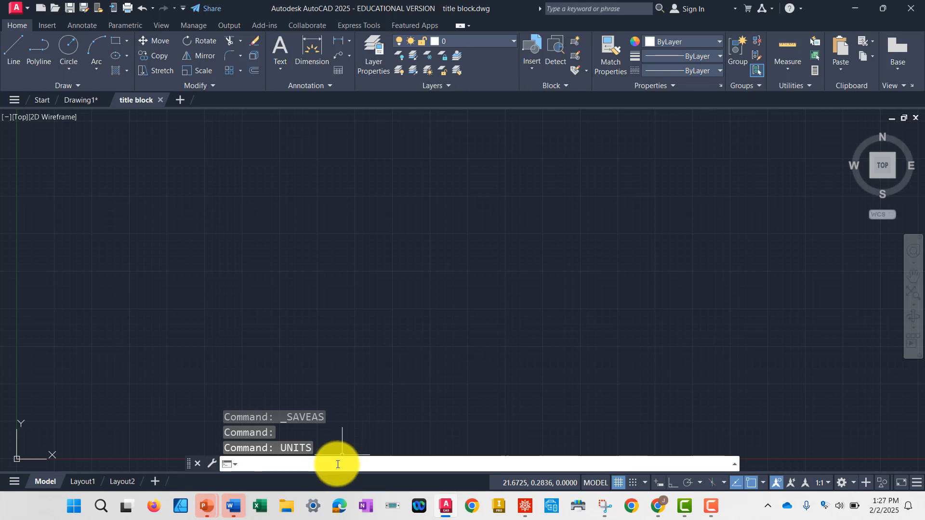
pyautogui.write('rec')
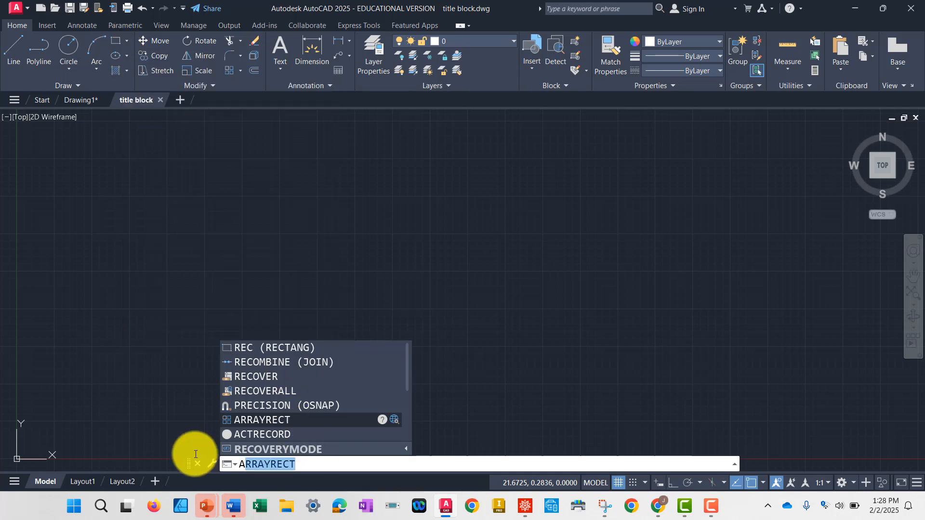
pyautogui.press('BackSpace')
pyautogui.write('rec')
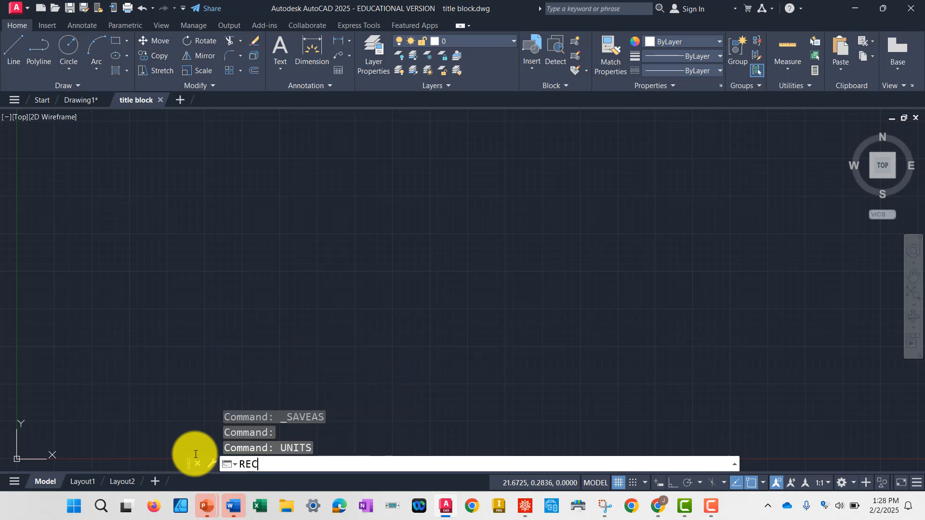
pyautogui.press('Return')
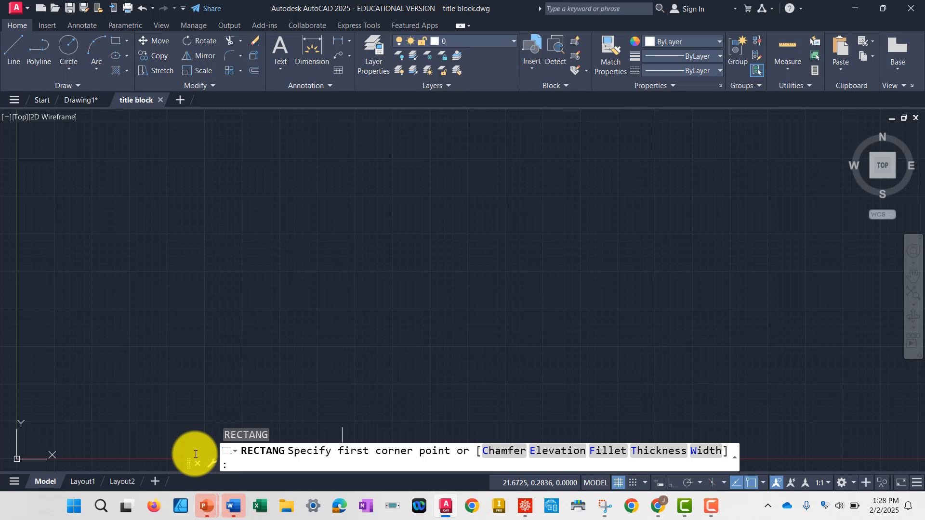
pyautogui.write('0,0')
pyautogui.press('Return')
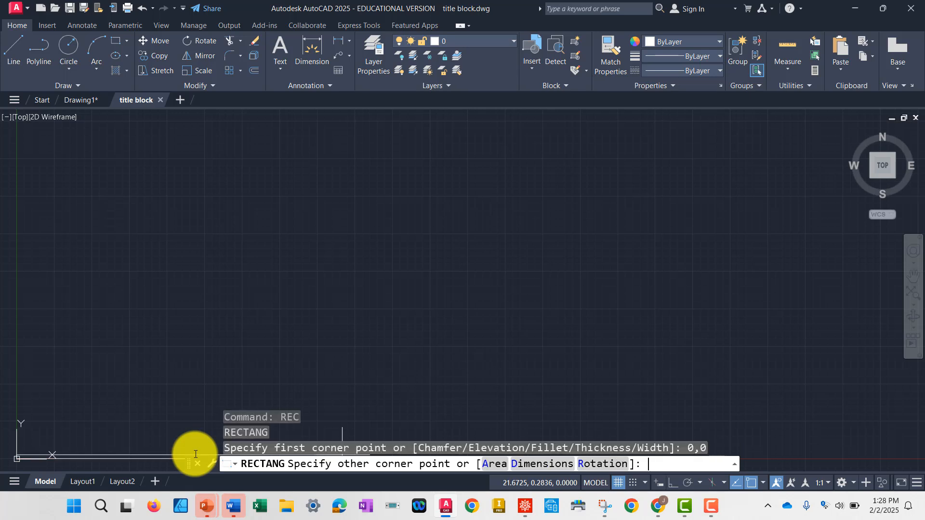
pyautogui.write('11,8.5')
pyautogui.press('Return')
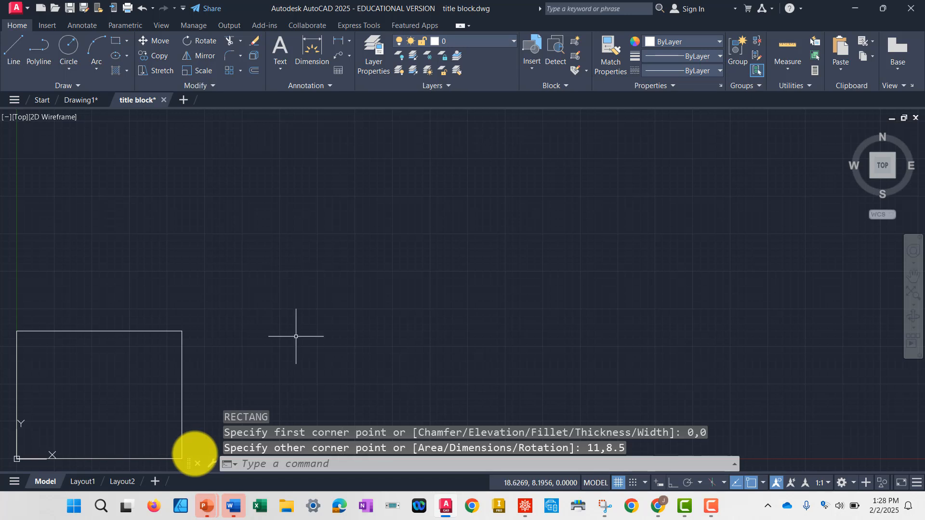
# - Add a vertical linear dimension to the rectangle's right edge, placed just outside it
pyautogui.moveTo(289, 321)
pyautogui.mouseDown(button='middle')
pyautogui.moveTo(438, 211)
pyautogui.moveTo(487, 198)
pyautogui.mouseUp(button='middle')
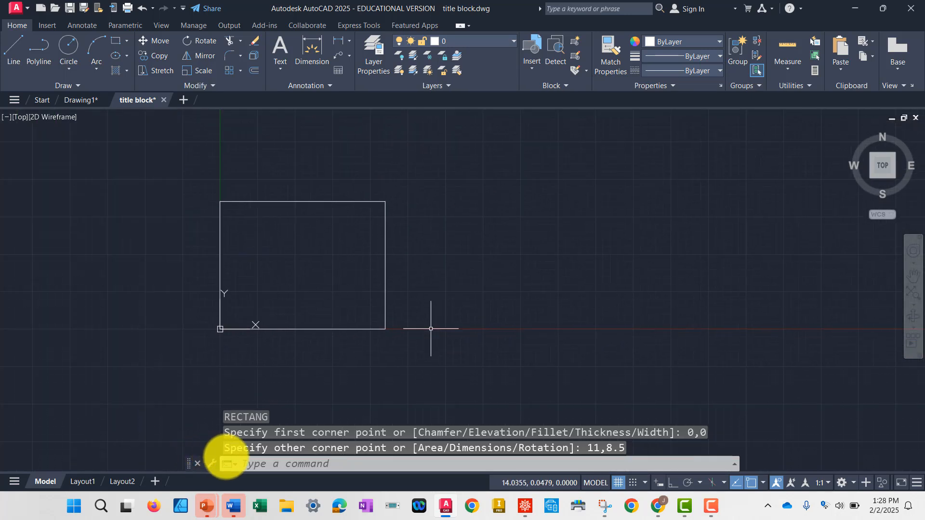
pyautogui.click(328, 465)
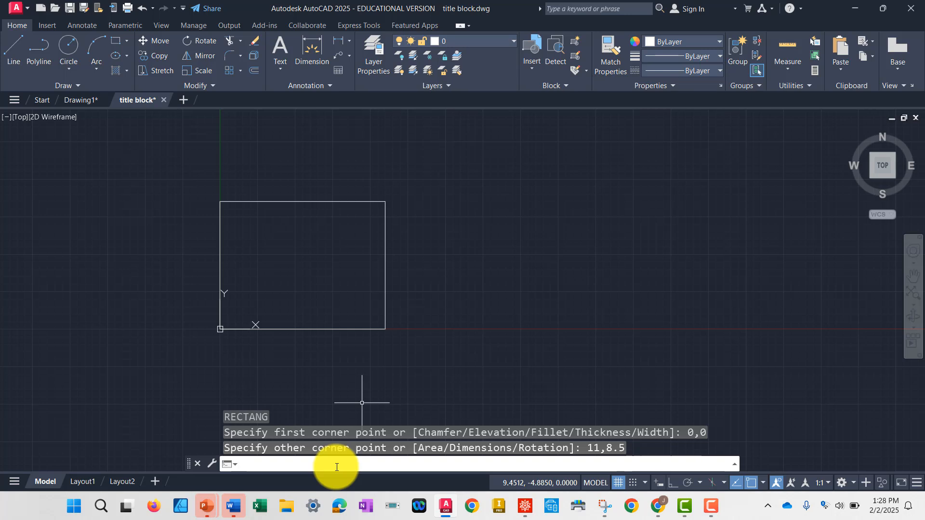
pyautogui.write('dim')
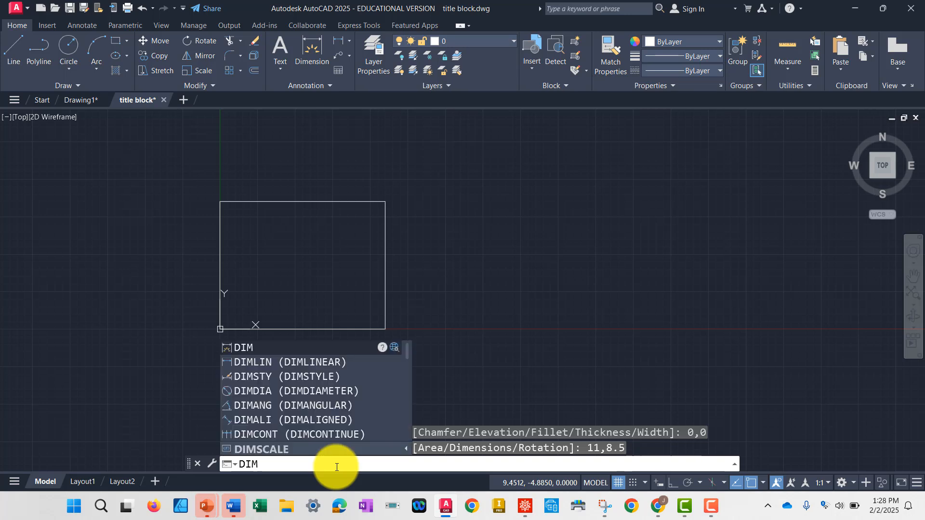
pyautogui.write('lin')
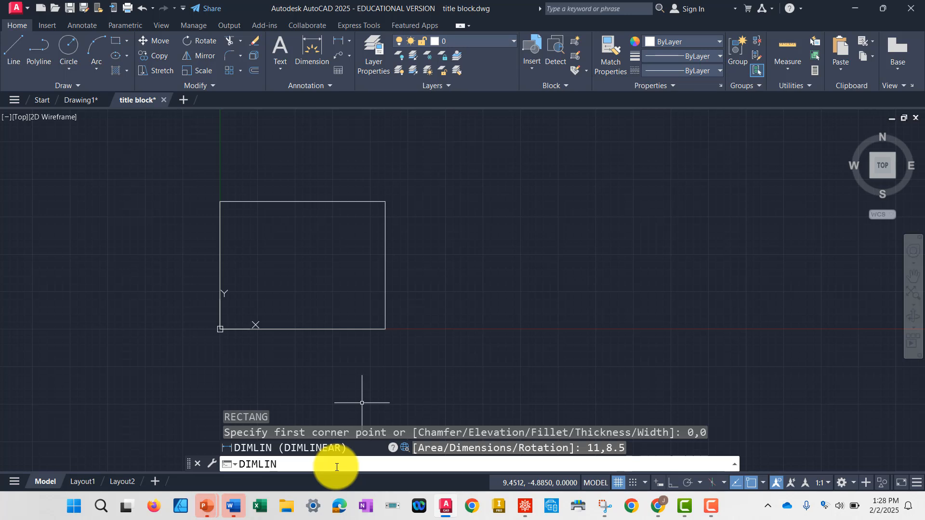
pyautogui.press('Return')
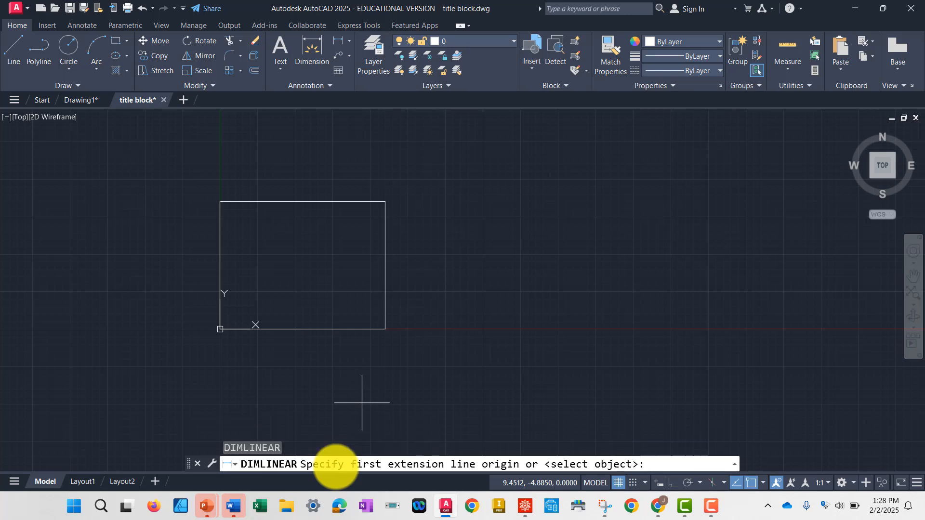
pyautogui.click(385, 329)
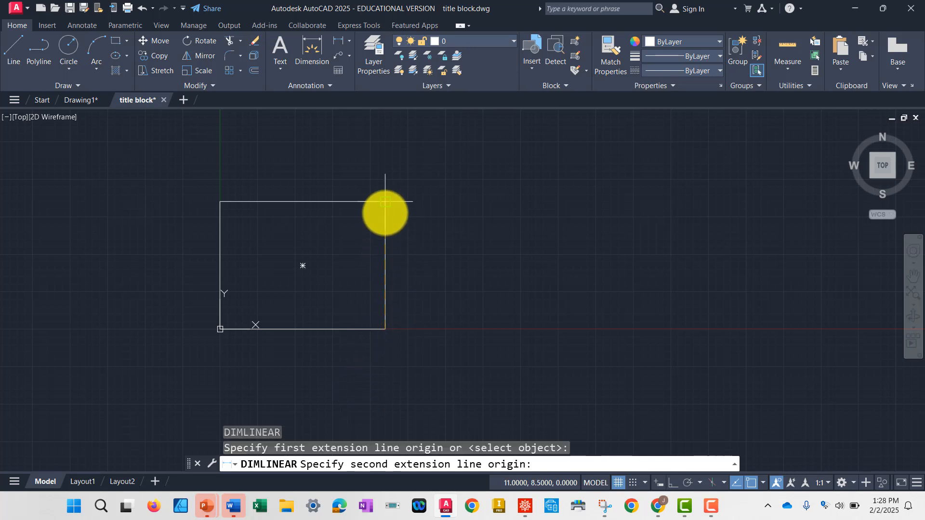
pyautogui.click(385, 202)
pyautogui.scroll(4, 400, 228)
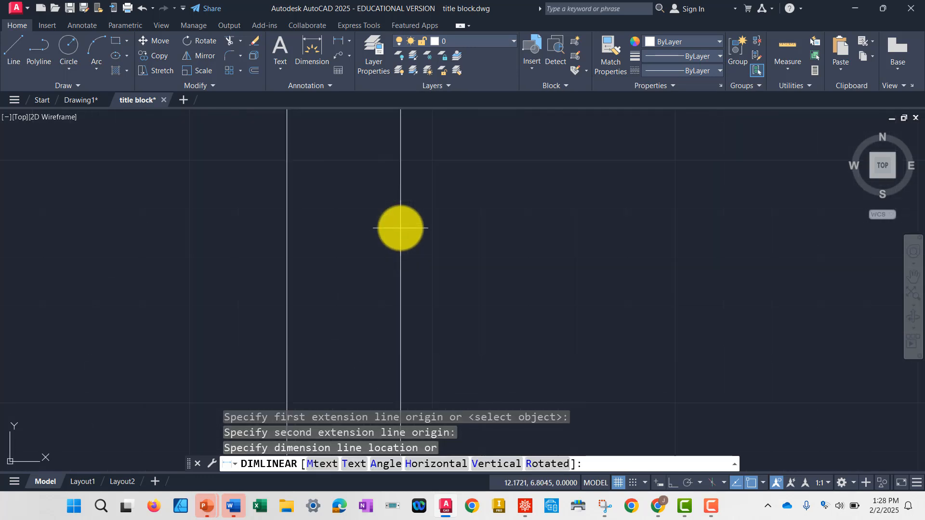
pyautogui.scroll(-3, 401, 228)
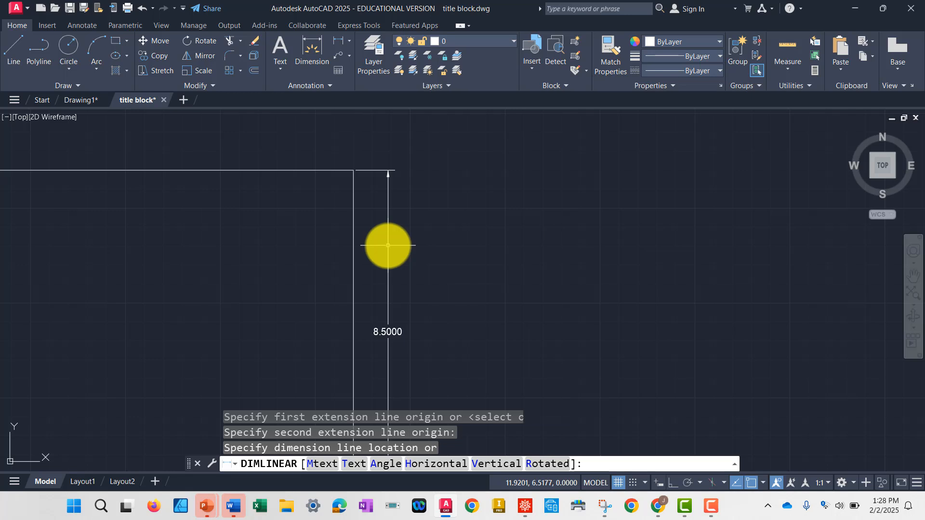
pyautogui.click(388, 245)
pyautogui.scroll(-2, 313, 274)
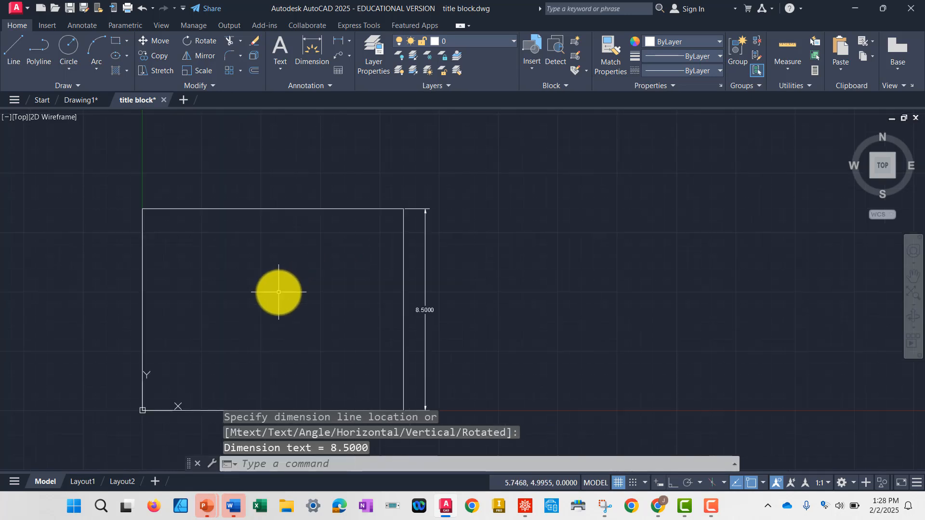
# - Add a horizontal linear dimension to the rectangle's top edge, placed just above it
pyautogui.press('Return')
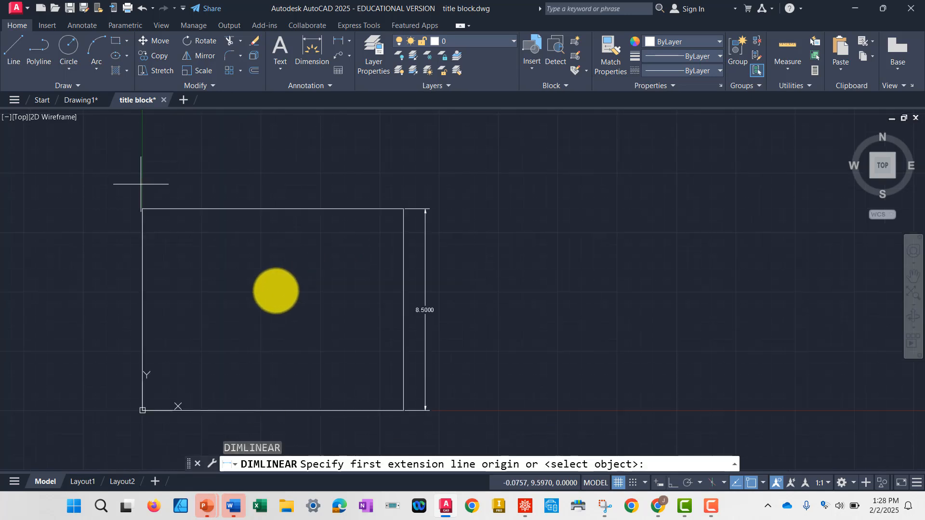
pyautogui.click(143, 208)
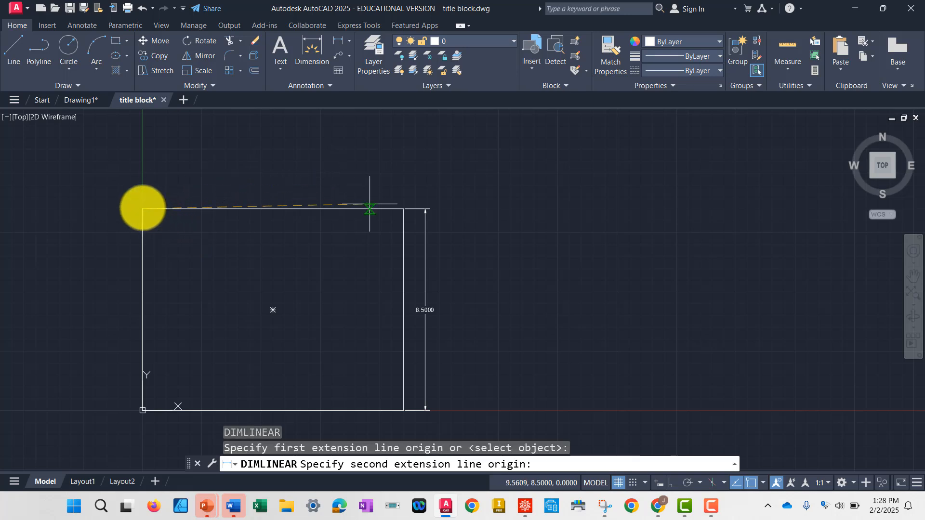
pyautogui.click(403, 208)
pyautogui.click(376, 195)
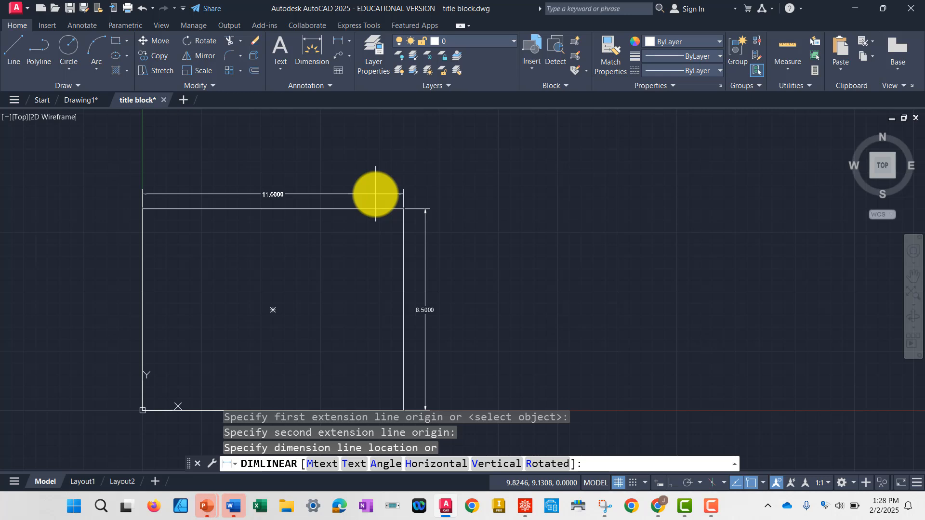
pyautogui.click(376, 194)
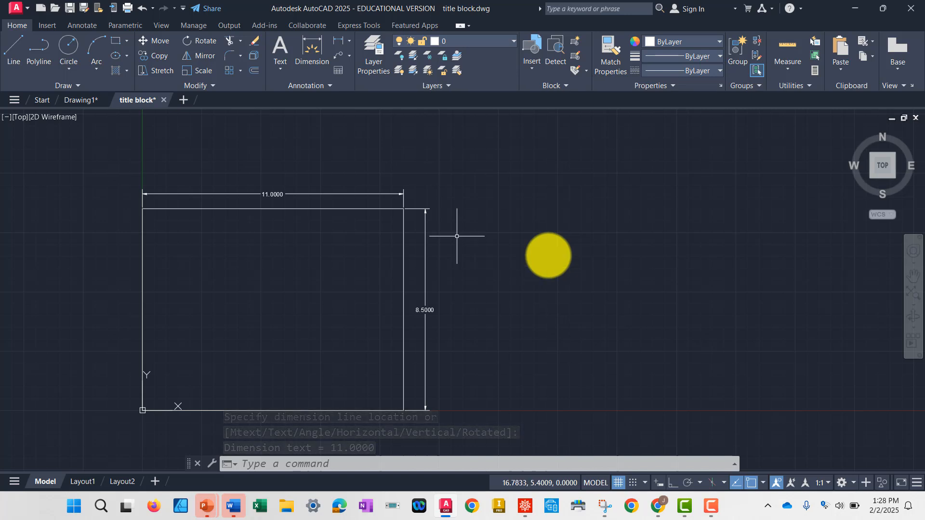
# - Offset the sheet outline inward by 0.3 to form the inner border
pyautogui.click(333, 467)
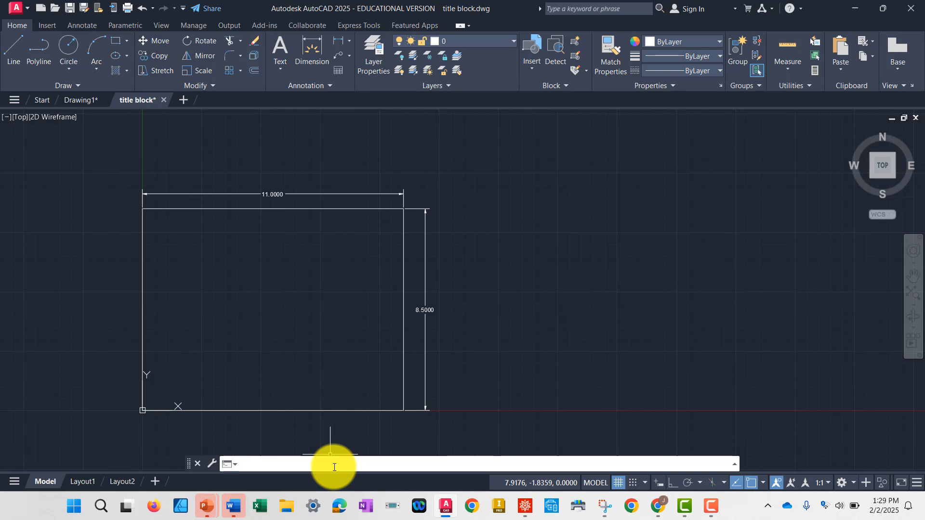
pyautogui.write('Offset')
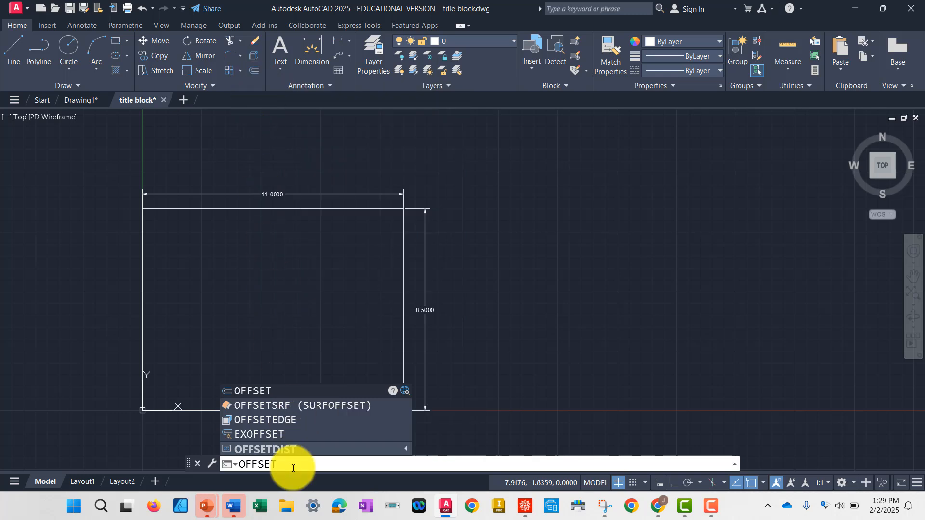
pyautogui.press('Return')
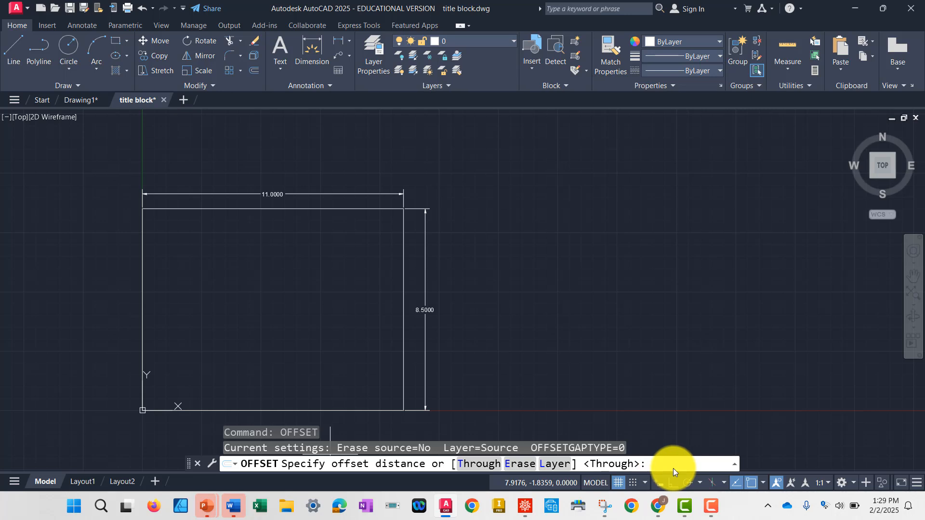
pyautogui.write('0.3')
pyautogui.press('Return')
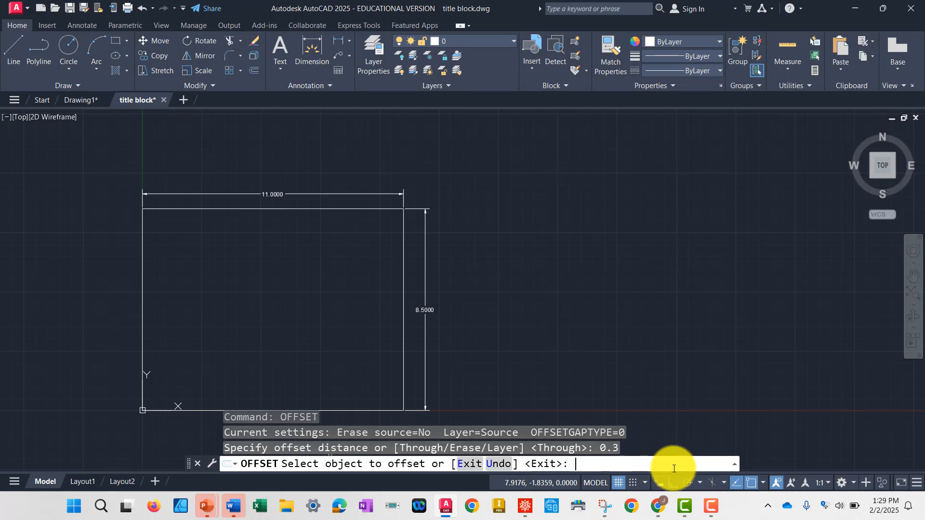
pyautogui.click(142, 312)
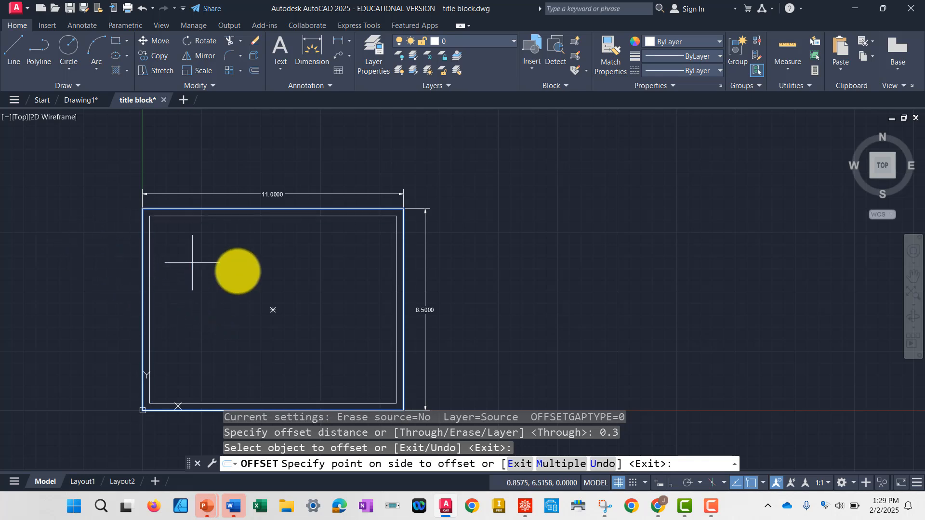
pyautogui.click(245, 263)
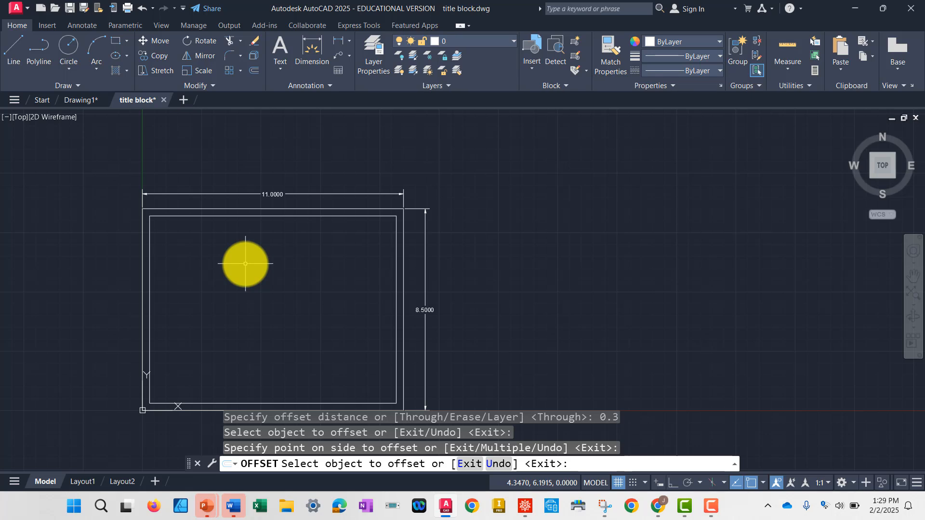
pyautogui.press('Return')
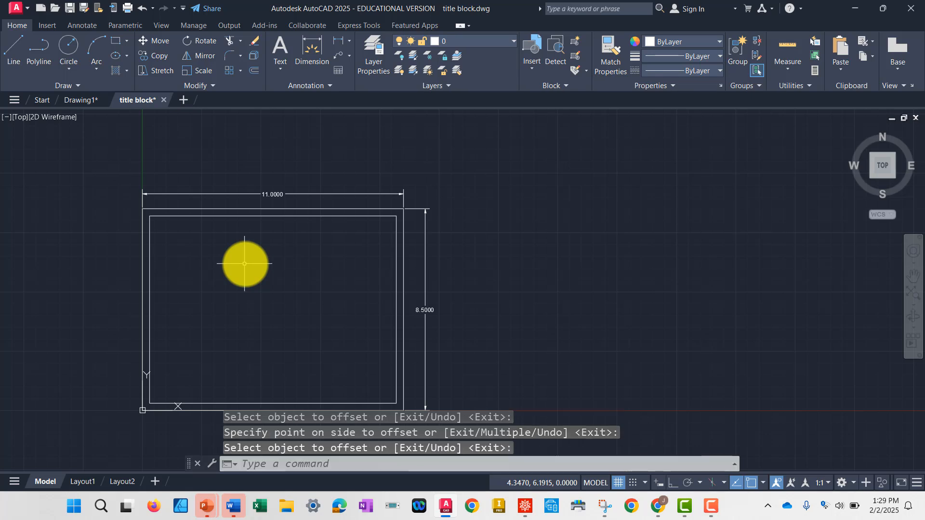
# - Check how the inner border selects, and examine the title block's lower and upper horizontal lines on the example sheet in Drawing1
pyautogui.click(149, 291)
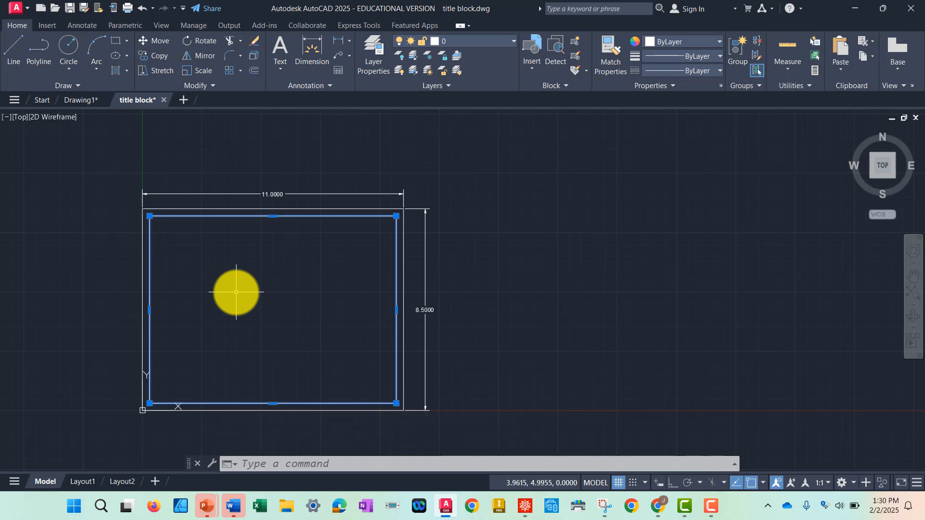
pyautogui.press('Escape')
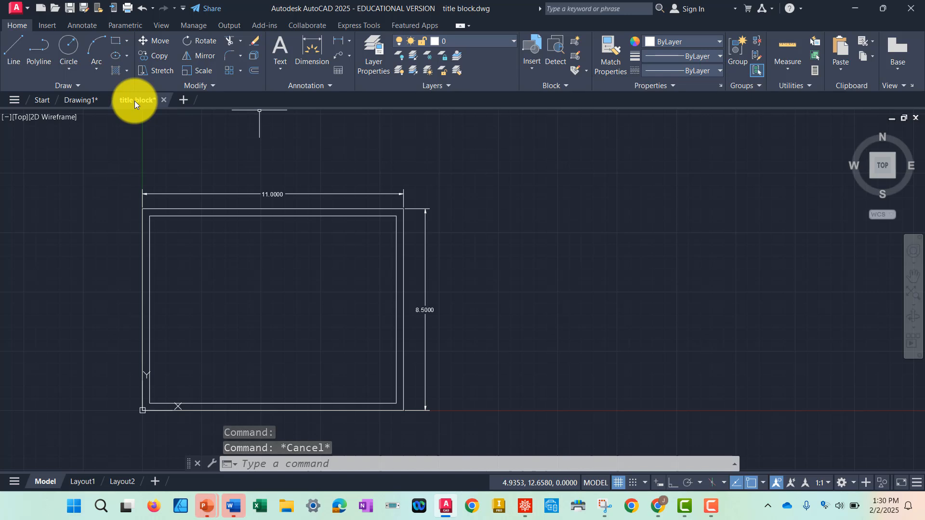
pyautogui.click(77, 100)
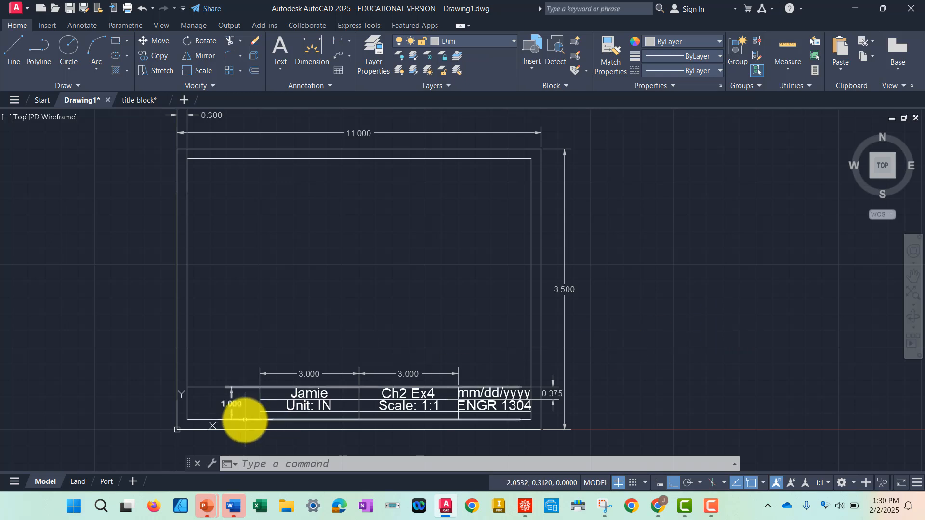
pyautogui.click(192, 420)
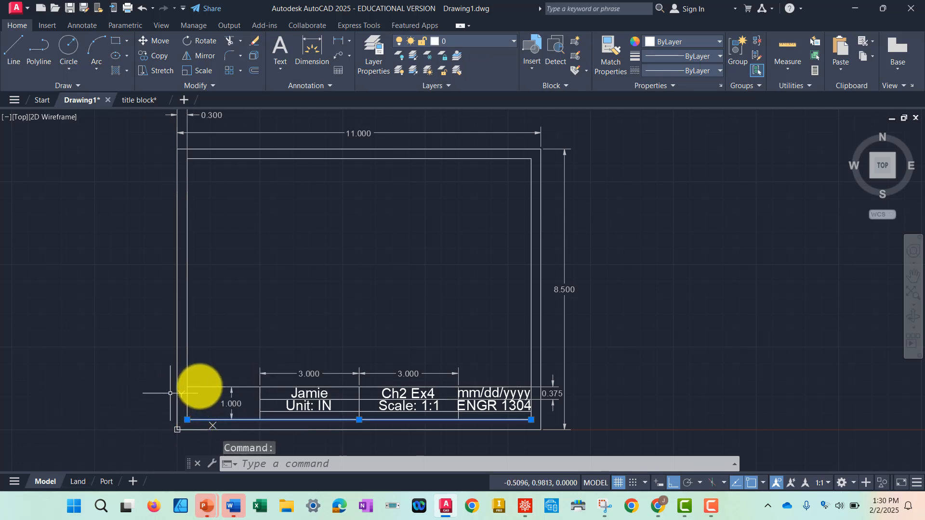
pyautogui.click(193, 385)
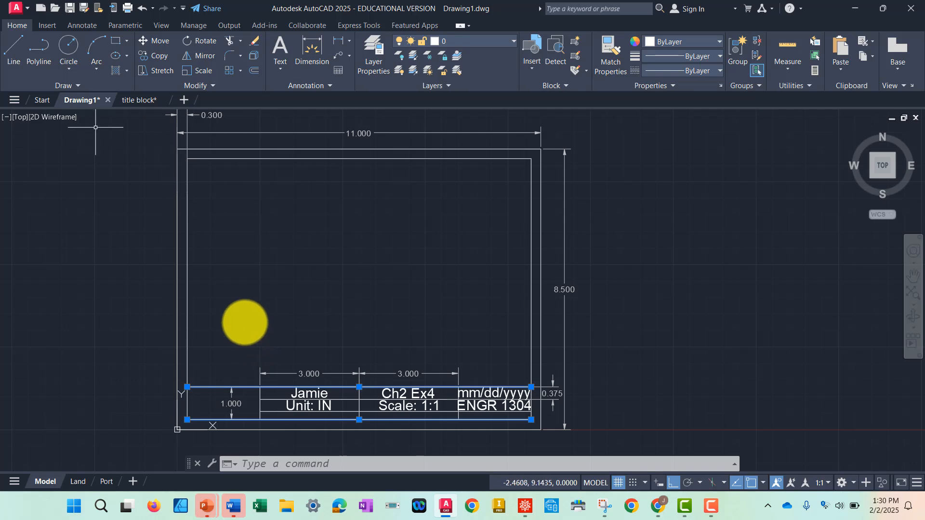
pyautogui.click(137, 100)
pyautogui.press('Escape')
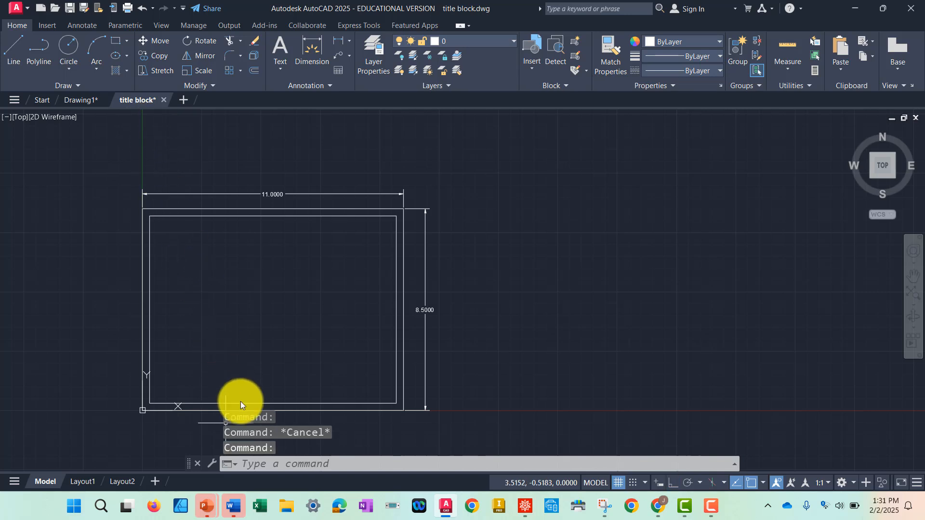
# - Explode the inner border rectangle into separate lines and check its edges individually
pyautogui.click(241, 403)
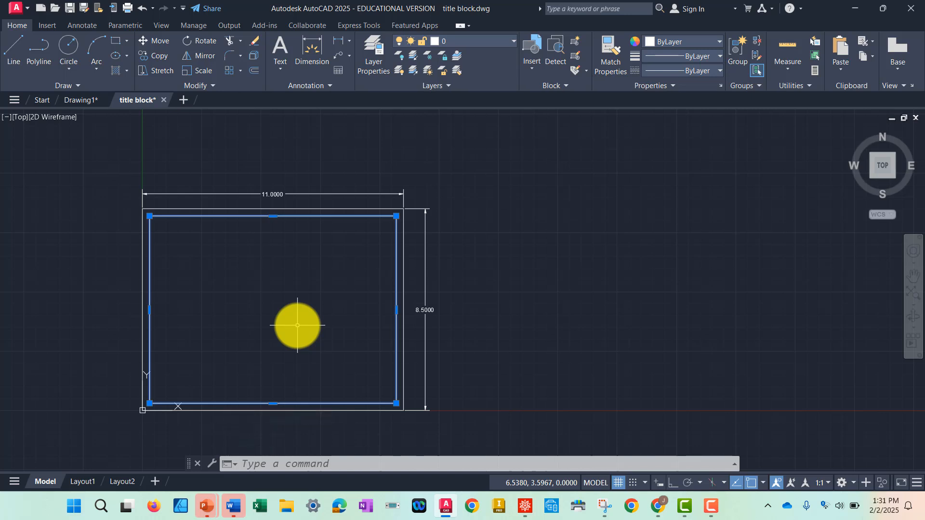
pyautogui.press('Escape')
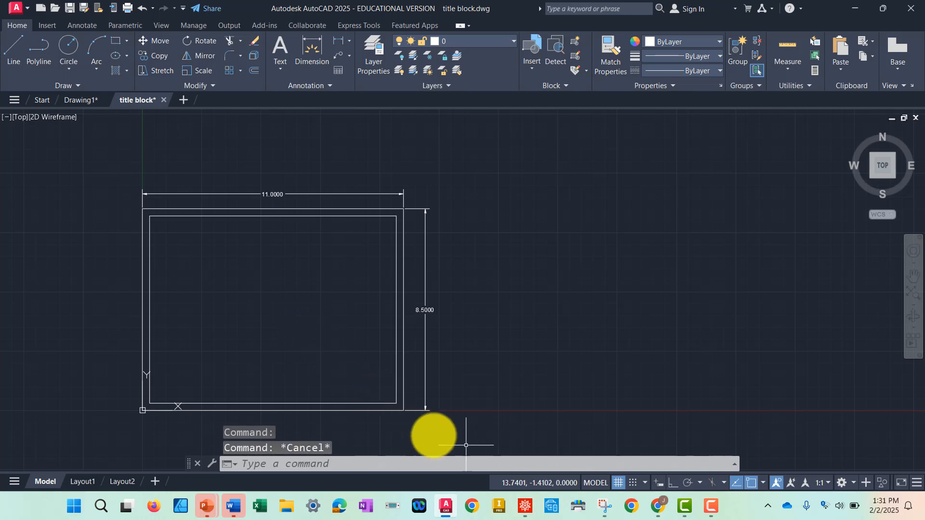
pyautogui.write('explode')
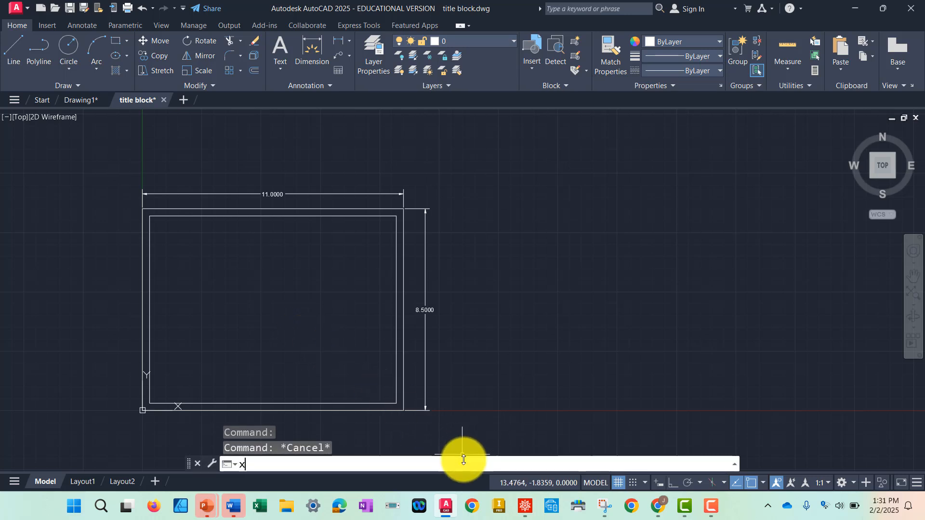
pyautogui.press('Return')
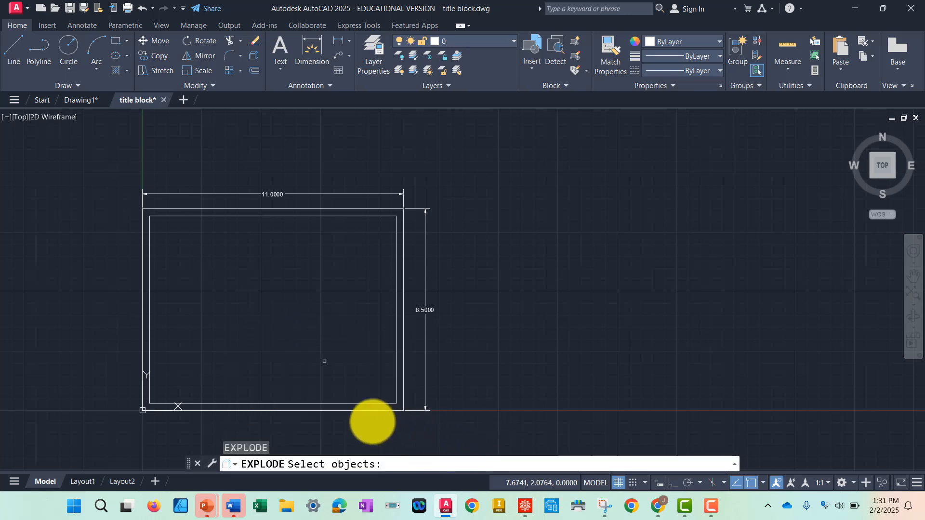
pyautogui.click(329, 403)
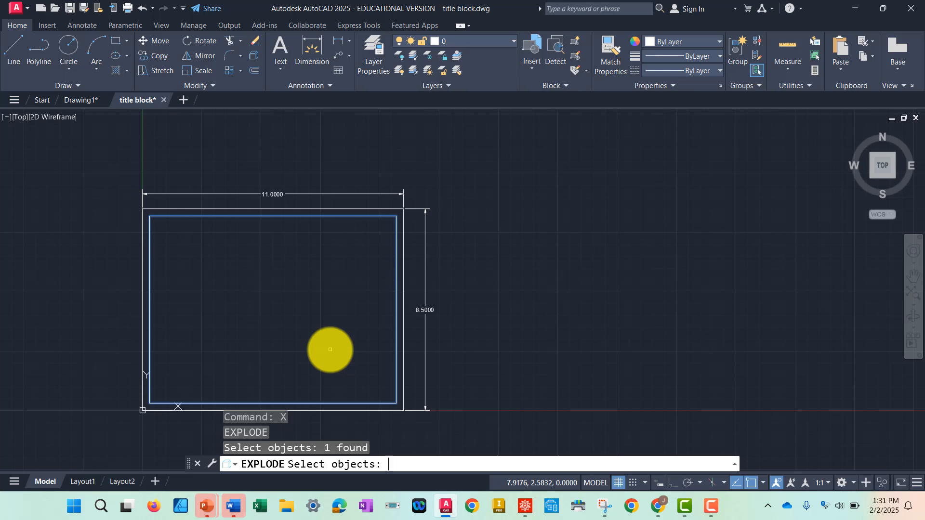
pyautogui.press('Return')
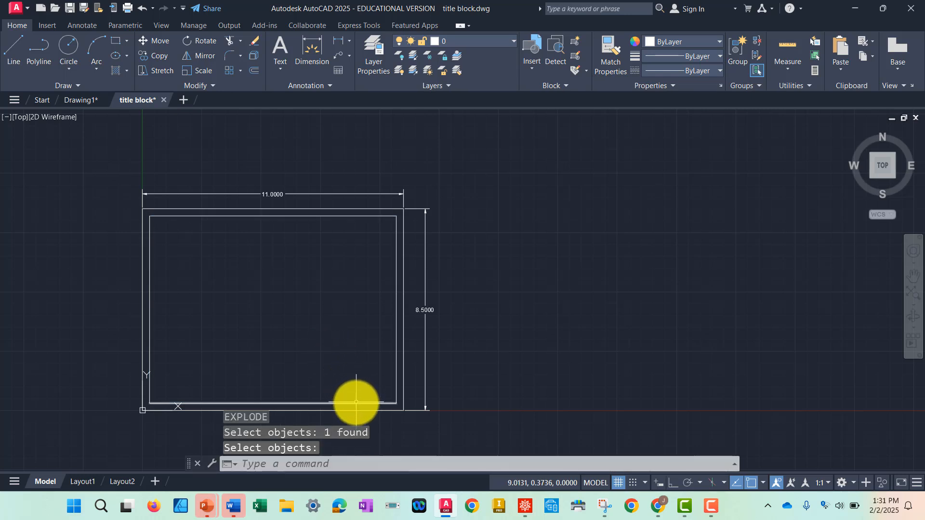
pyautogui.press('Return')
pyautogui.click(355, 404)
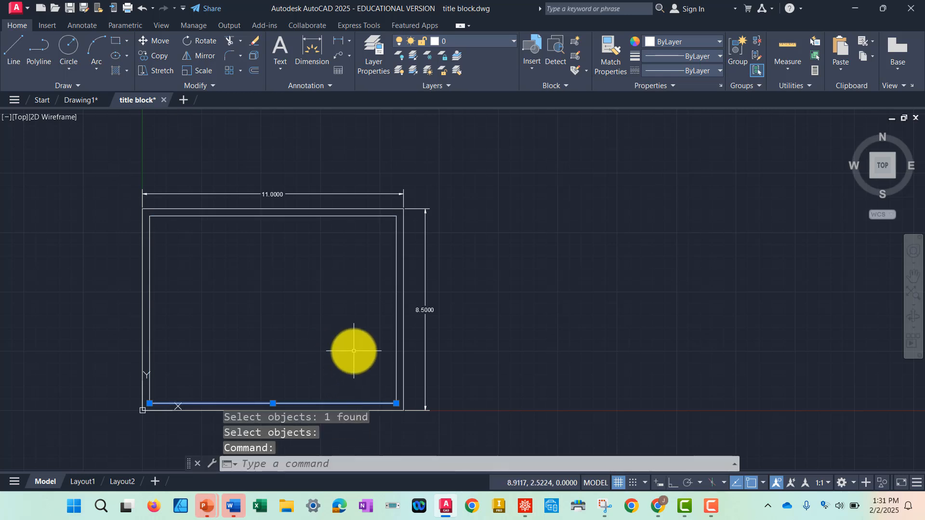
pyautogui.press('Escape')
pyautogui.click(394, 335)
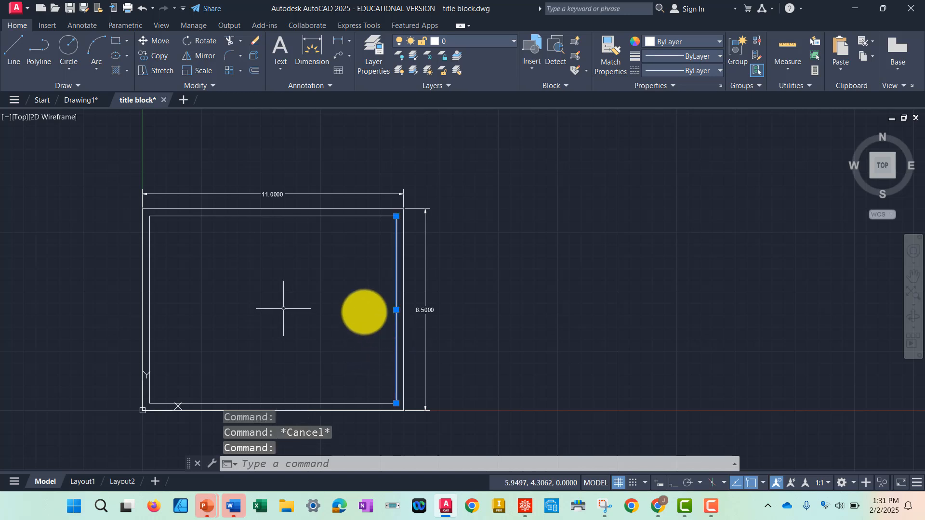
pyautogui.press('Escape')
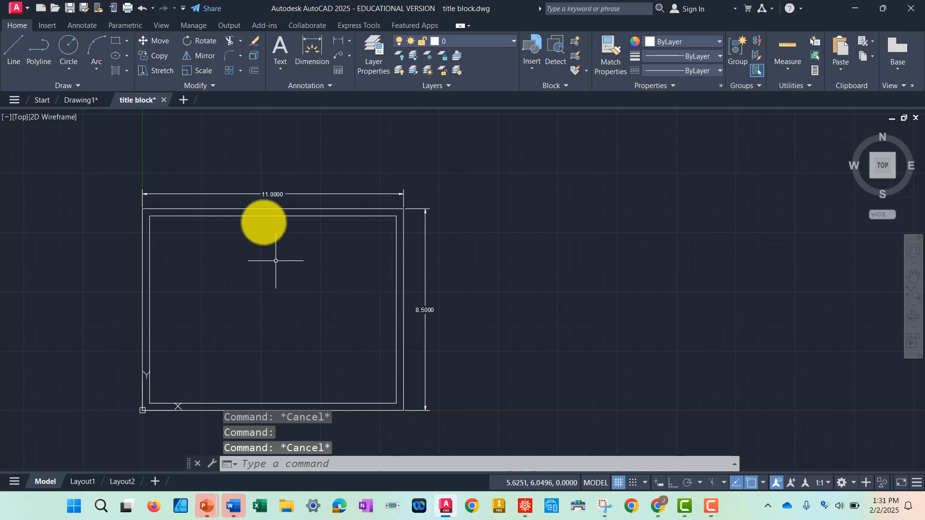
pyautogui.click(256, 215)
# - Offset the inner border's bottom edge upward by 1 to form the title block's upper line
pyautogui.click(300, 465)
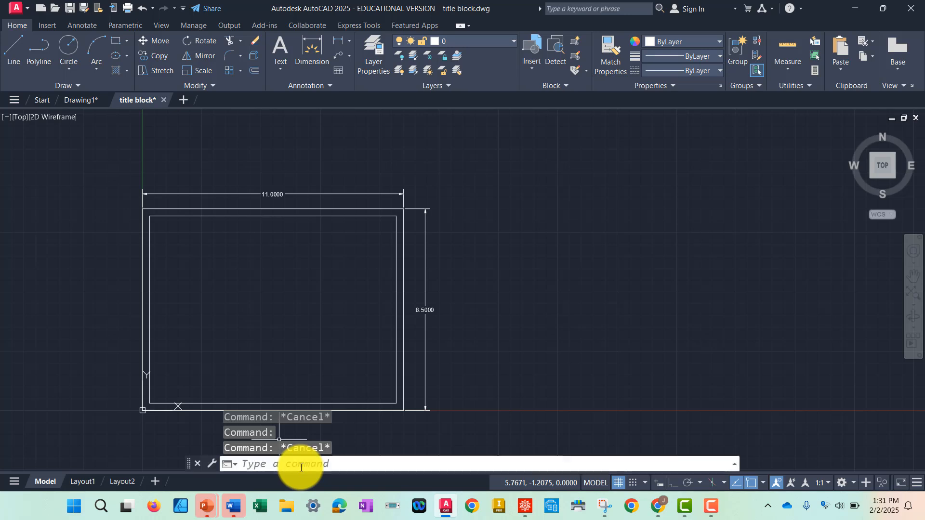
pyautogui.write('offset')
pyautogui.press('Return')
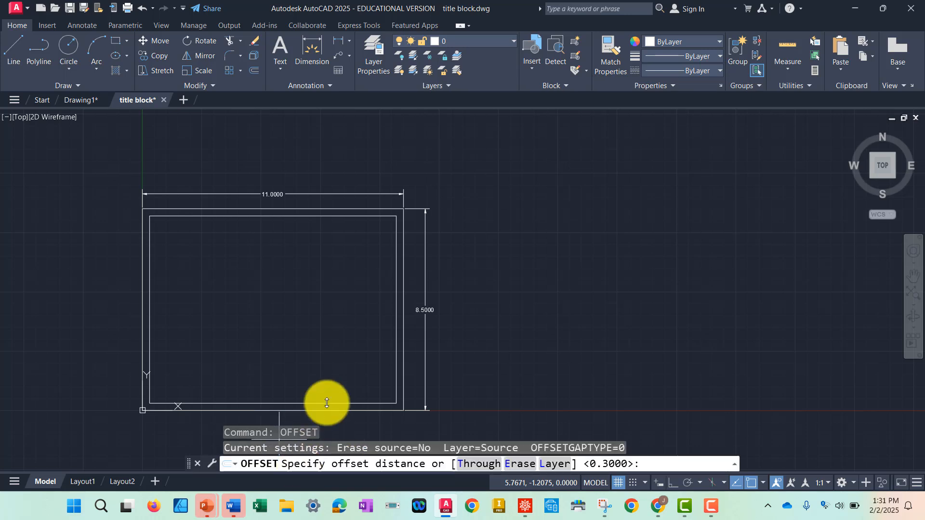
pyautogui.write('1')
pyautogui.press('Return')
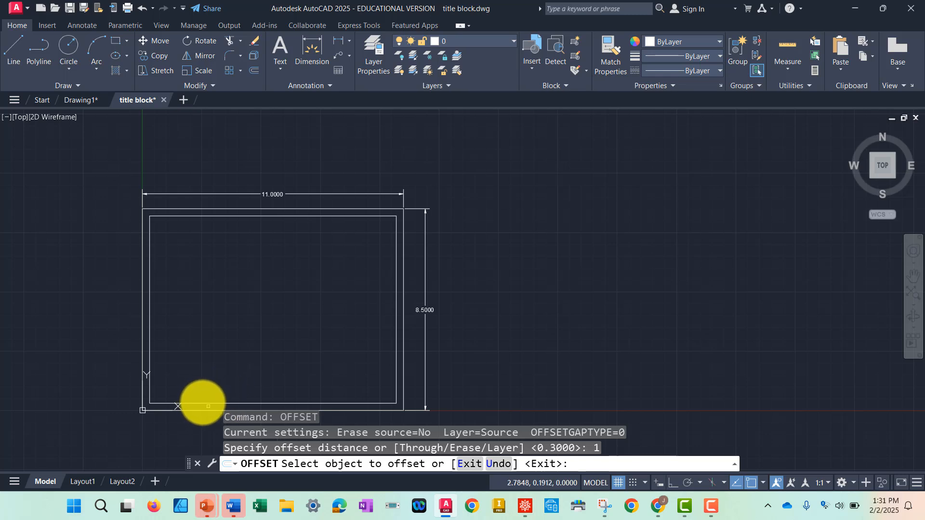
pyautogui.click(203, 404)
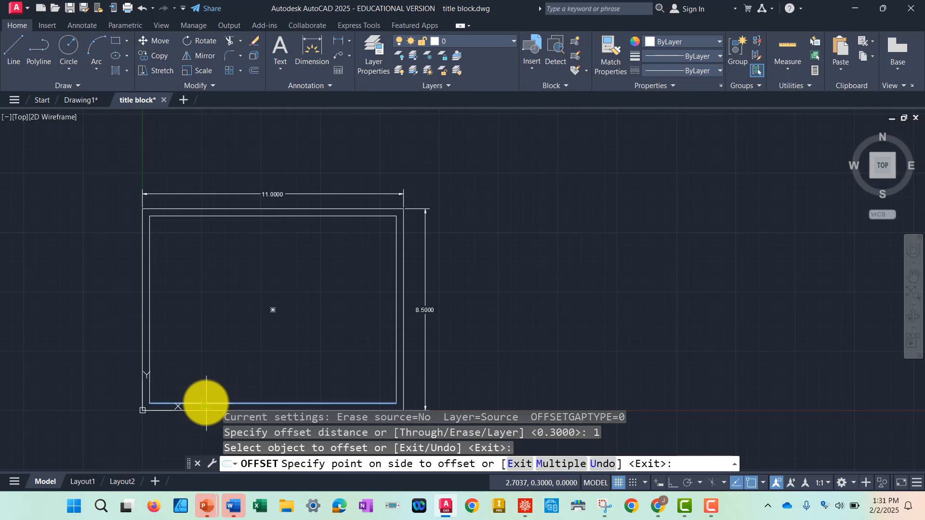
pyautogui.click(216, 349)
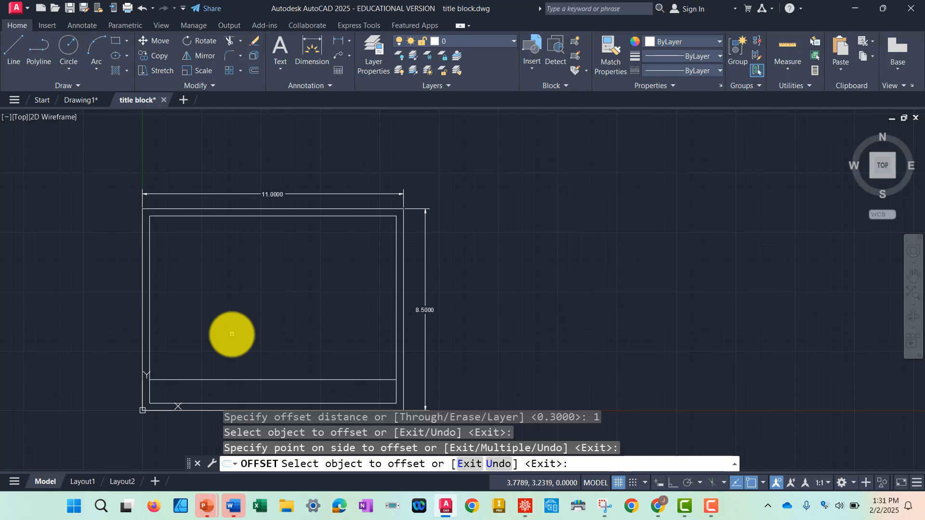
pyautogui.press('Return')
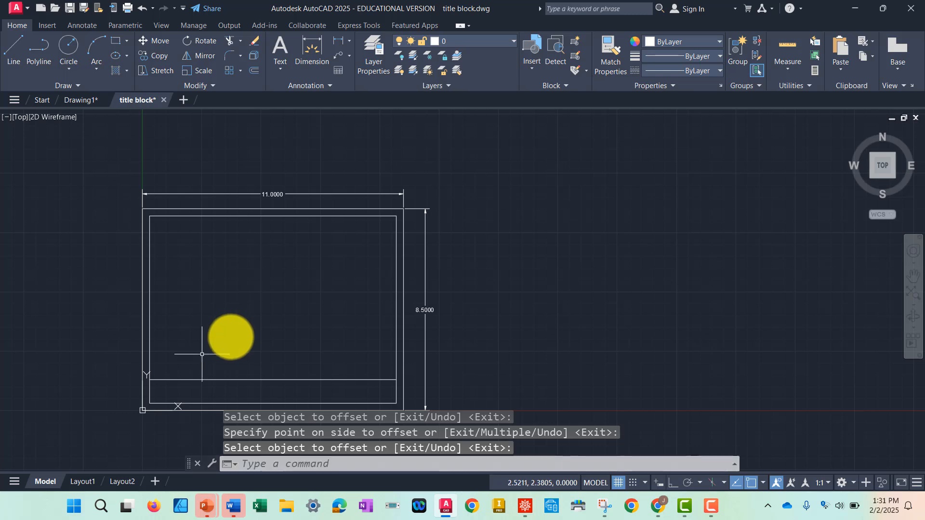
pyautogui.click(201, 403)
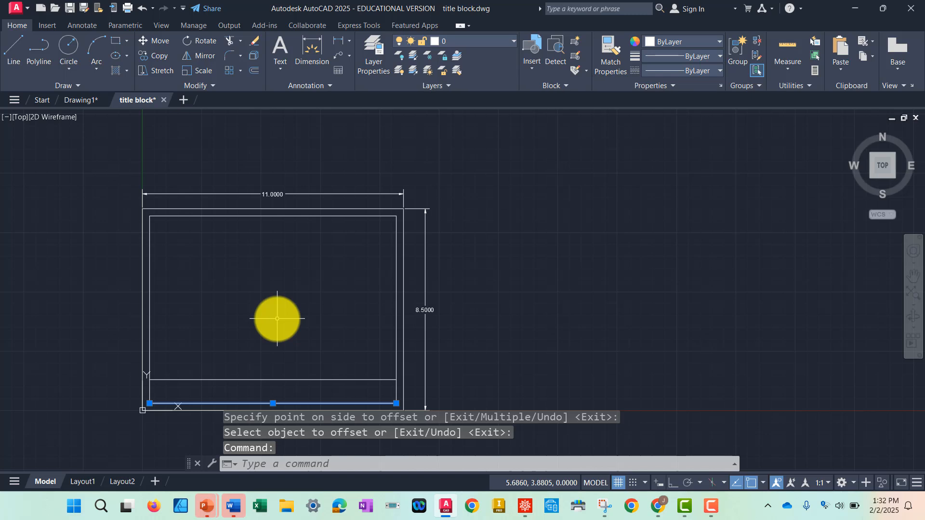
pyautogui.press('Escape')
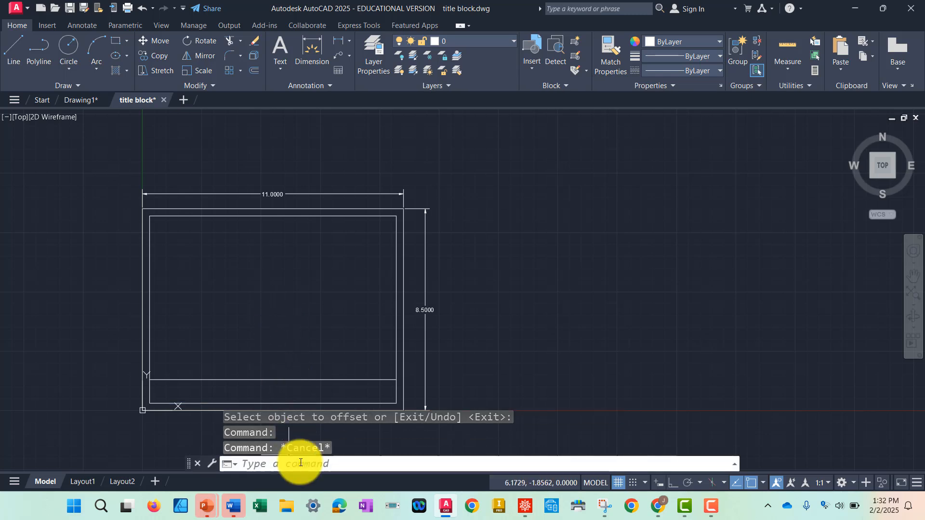
# - Offset the title block's upper line downward by 0.375, and offset the resulting line downward by the same distance
pyautogui.write('o')
pyautogui.press('Return')
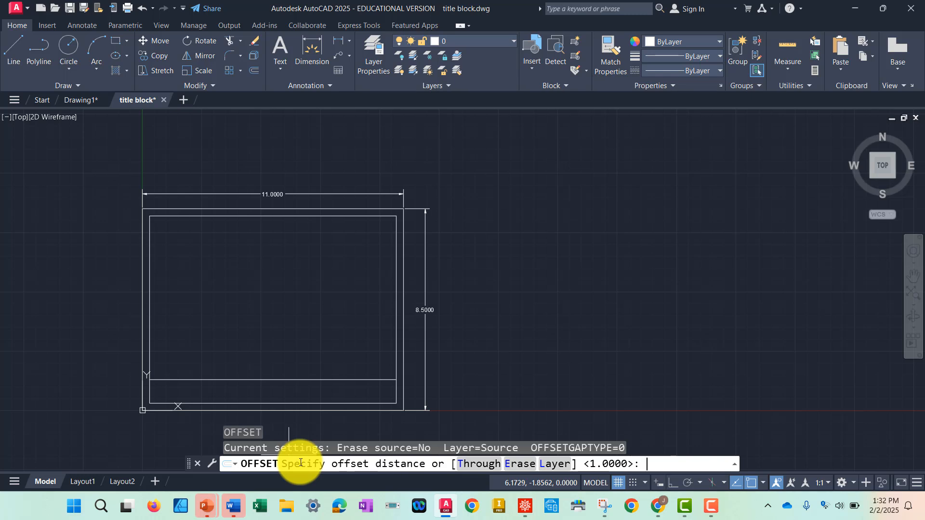
pyautogui.write('0.375')
pyautogui.press('Return')
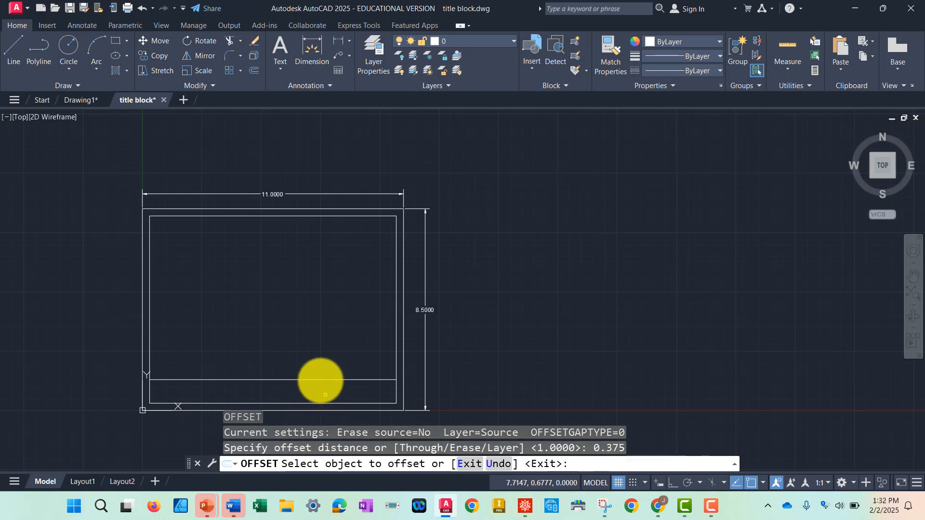
pyautogui.click(321, 380)
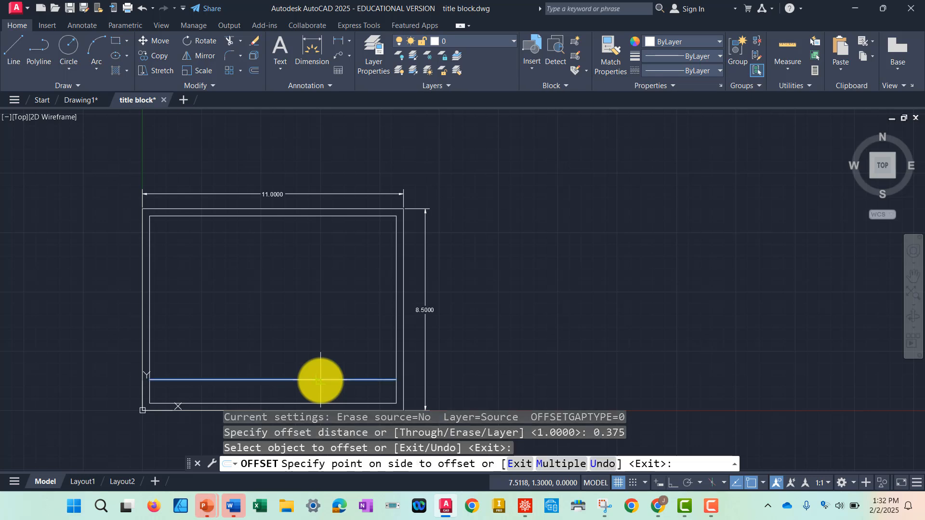
pyautogui.click(317, 386)
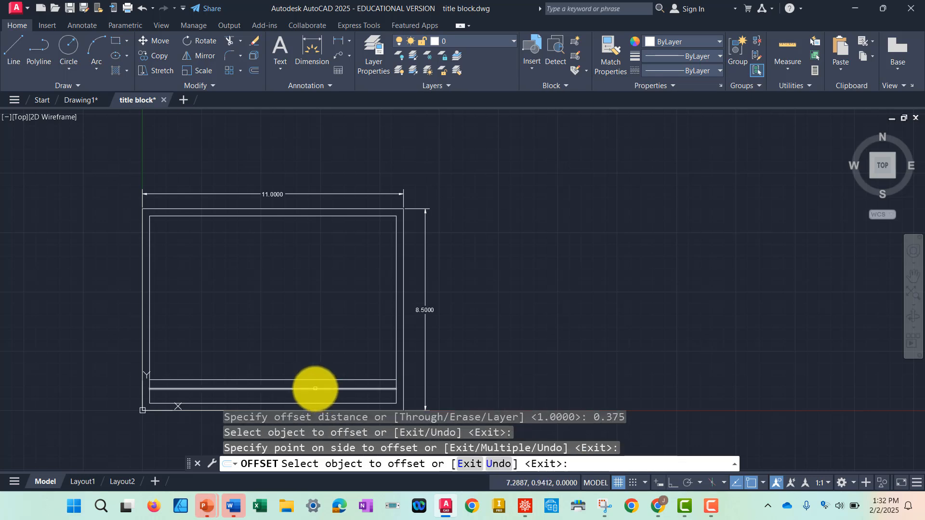
pyautogui.click(316, 389)
pyautogui.click(314, 396)
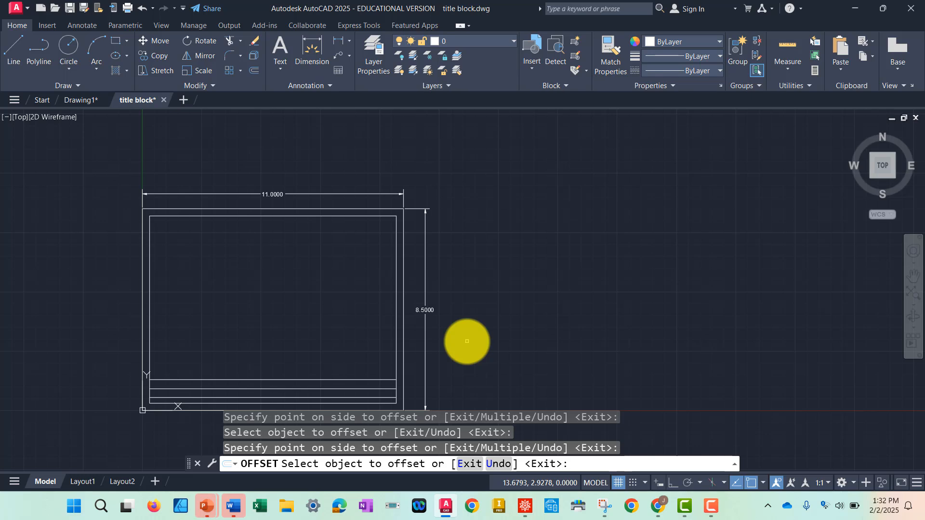
# - Start the Line command and turn on all object snap modes in the drafting settings
pyautogui.click(544, 465)
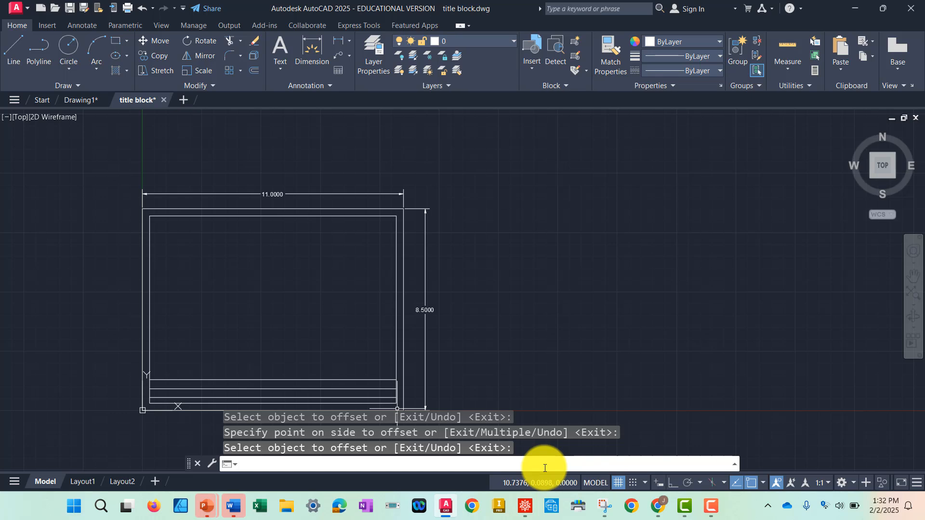
pyautogui.write('L')
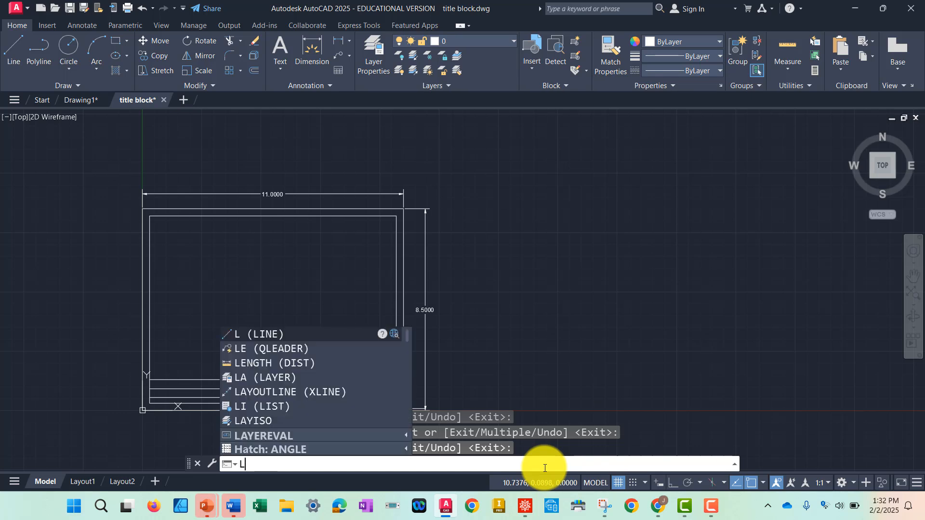
pyautogui.press('Return')
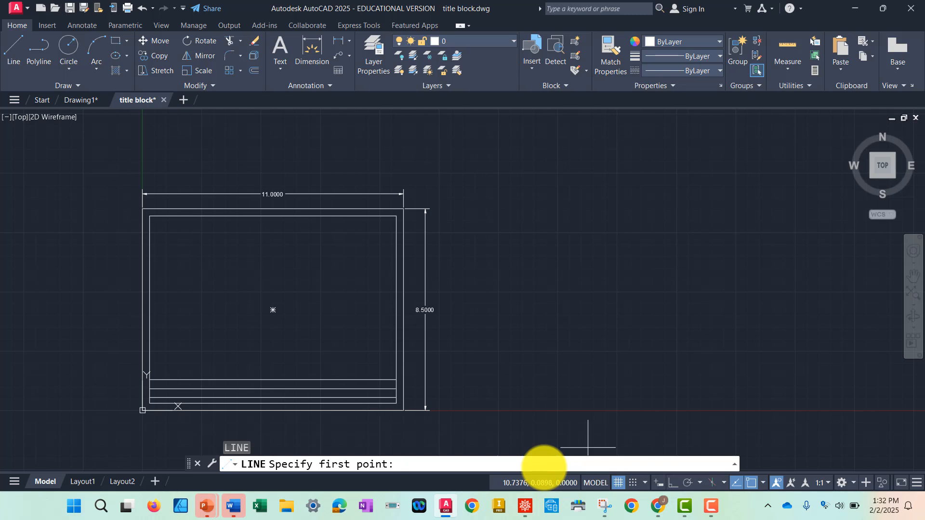
pyautogui.click(762, 484)
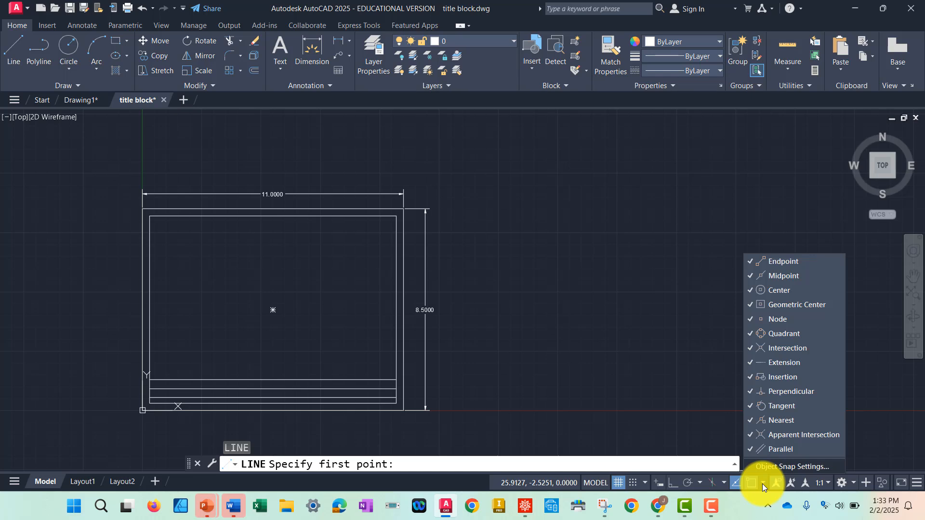
pyautogui.click(777, 467)
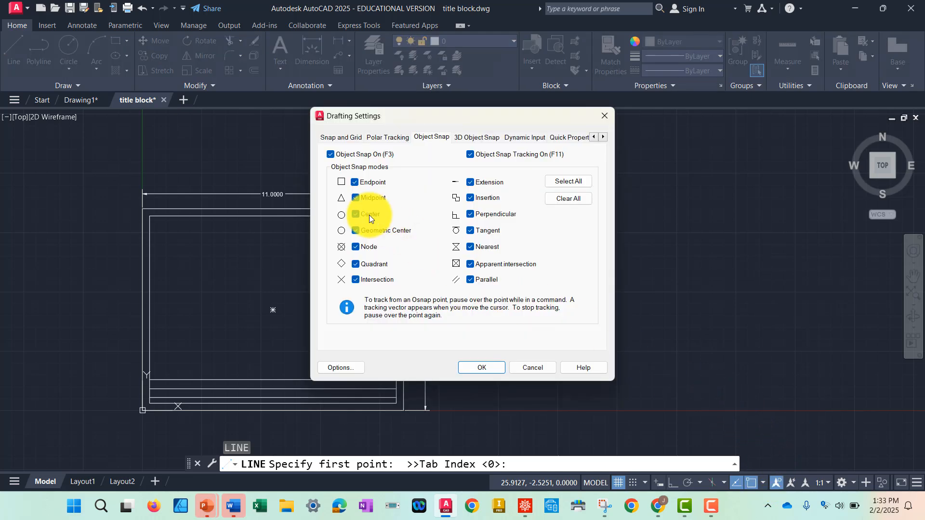
pyautogui.click(569, 198)
pyautogui.click(571, 183)
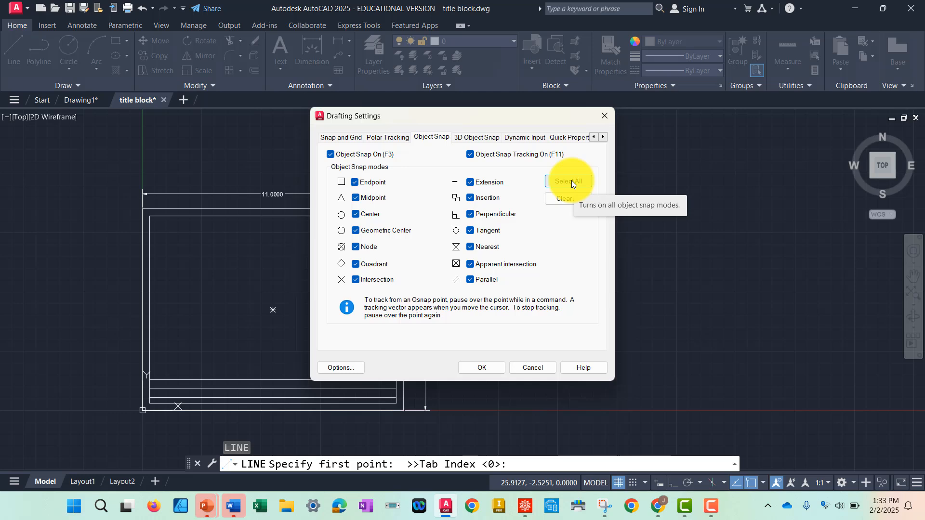
pyautogui.click(483, 368)
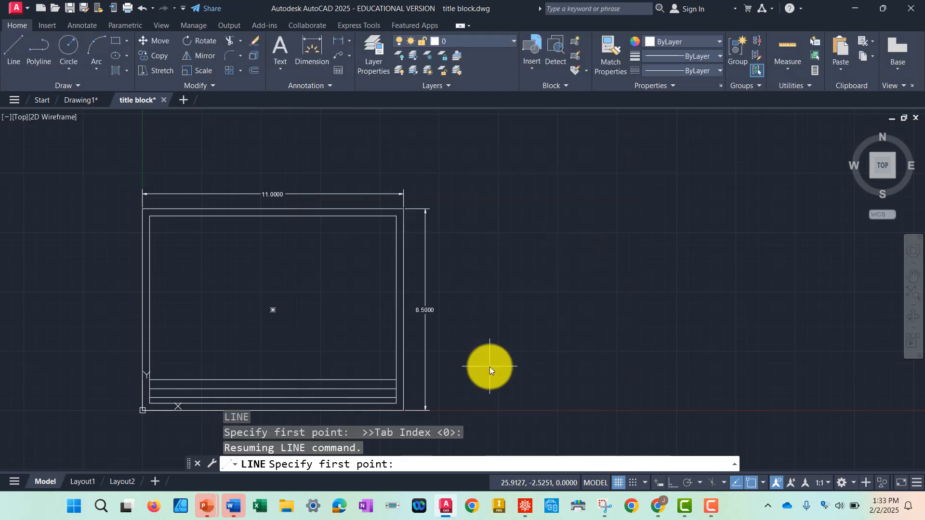
# - With Ortho on, draw a vertical line from the midpoint of the title block's upper line down to the inner border's bottom edge
pyautogui.click(273, 380)
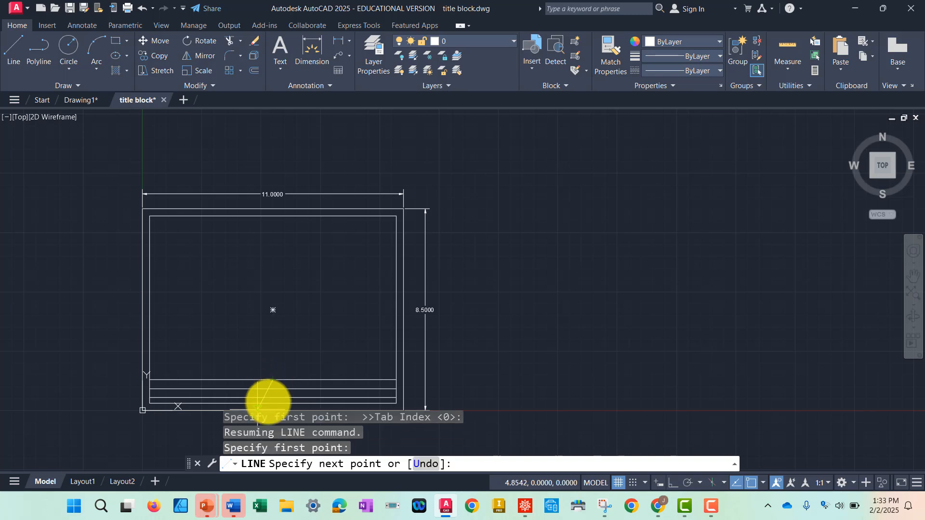
pyautogui.scroll(4, 266, 402)
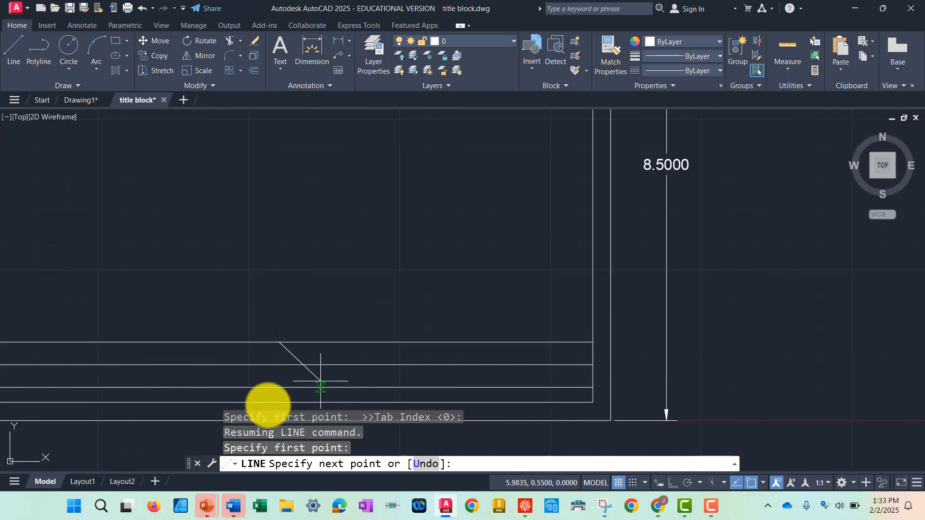
pyautogui.click(670, 483)
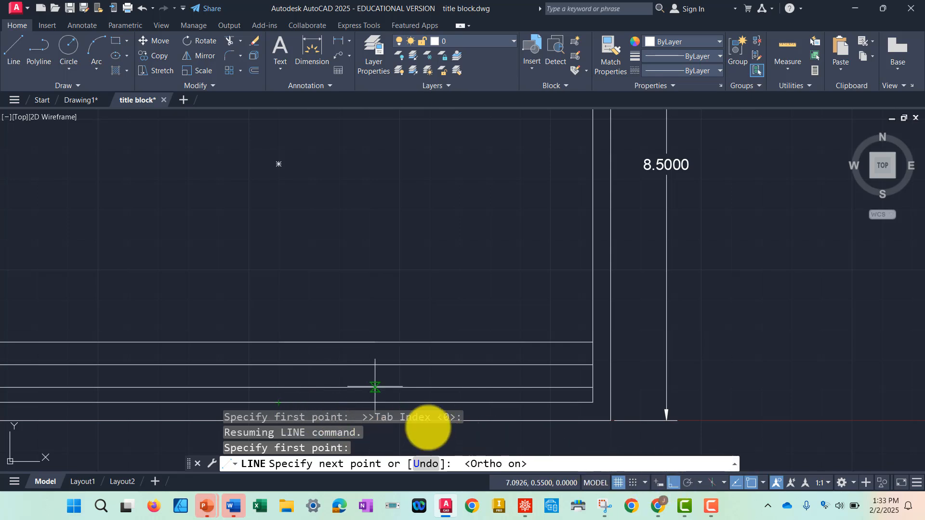
pyautogui.moveTo(275, 389); pyautogui.dragTo(283, 316, button='middle')
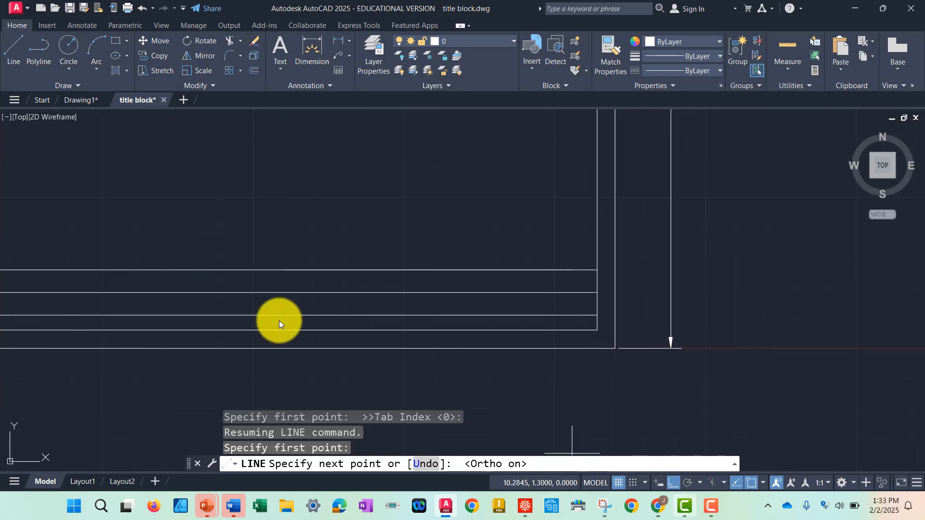
pyautogui.press('F12')
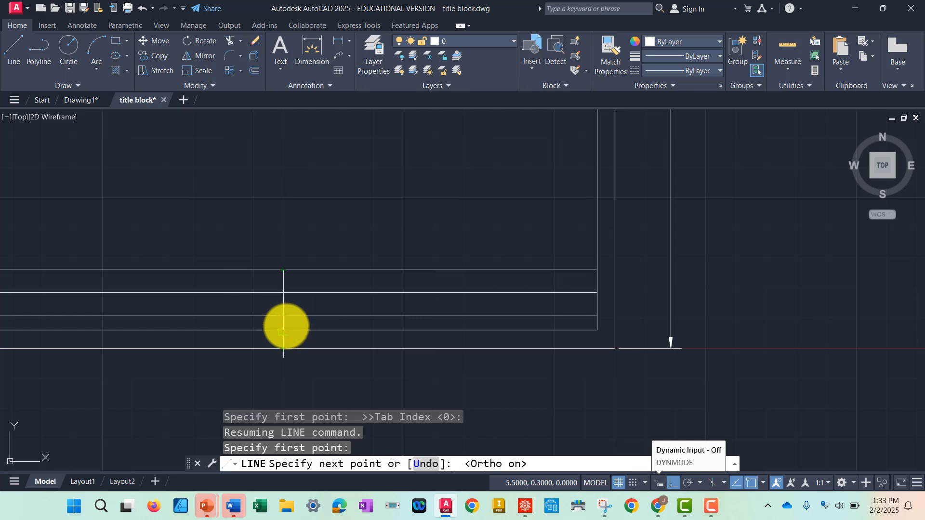
pyautogui.click(284, 330)
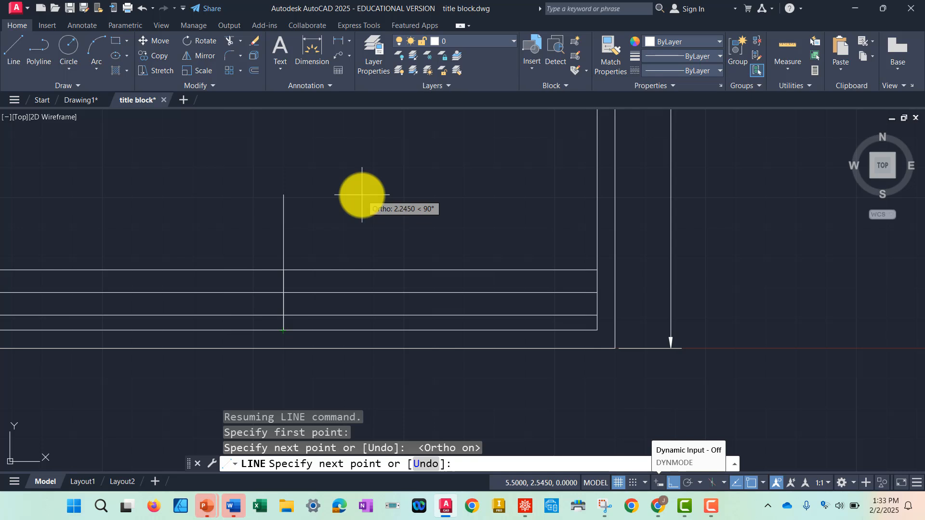
pyautogui.press('Return')
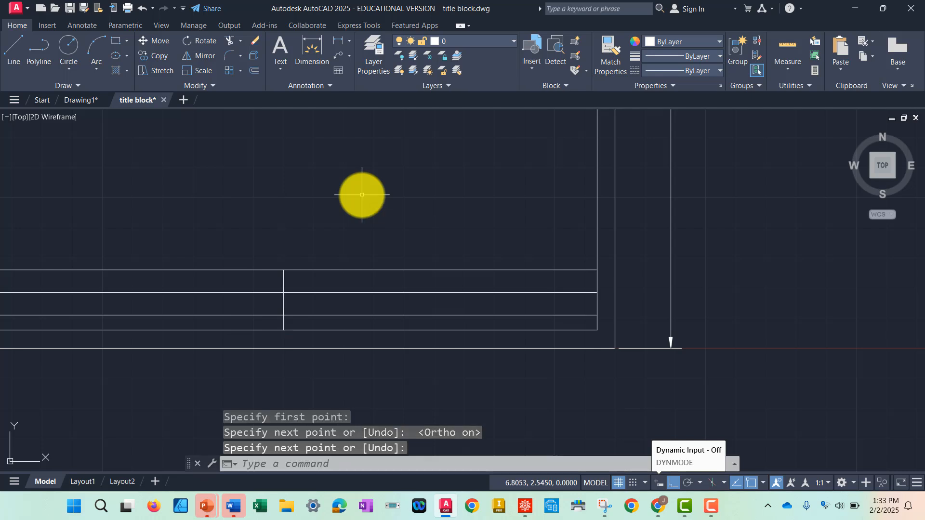
# - Offset the title block's central vertical line by 3 to the right and by 3 to the left
pyautogui.write('offset')
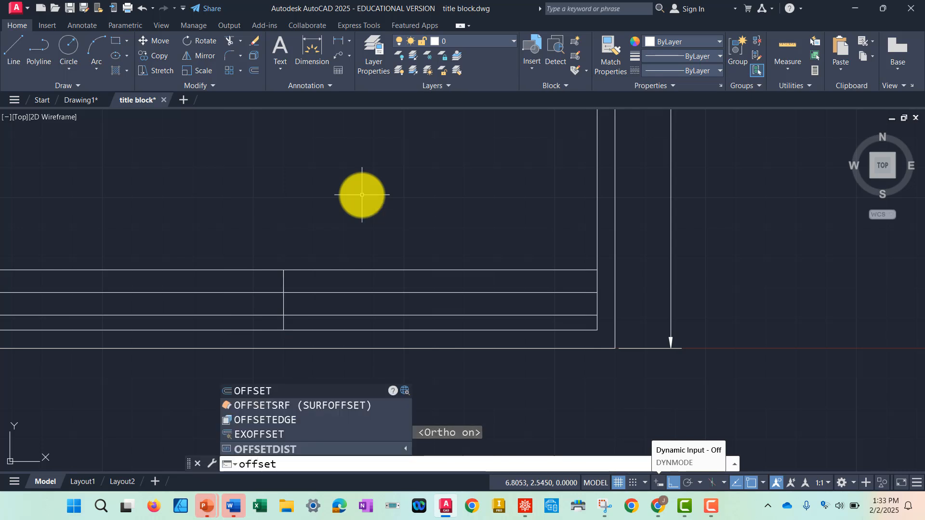
pyautogui.press('Return')
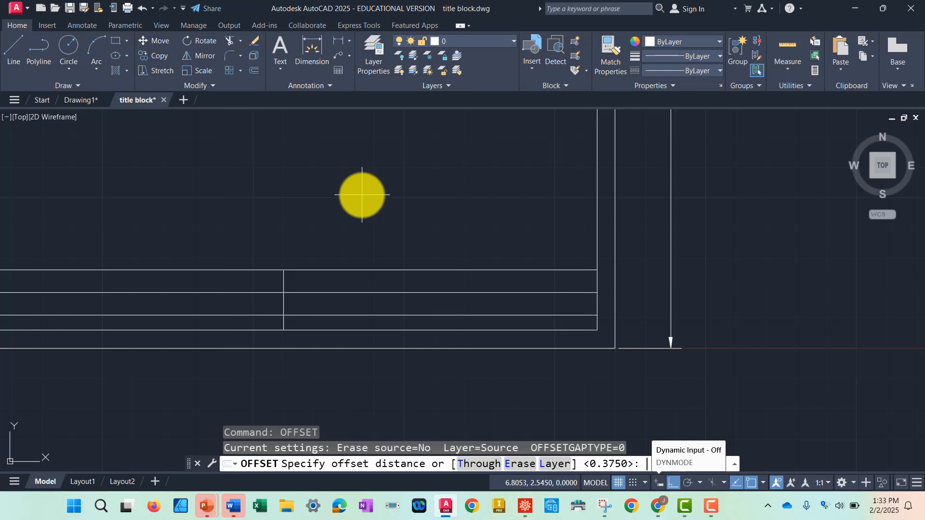
pyautogui.write('3')
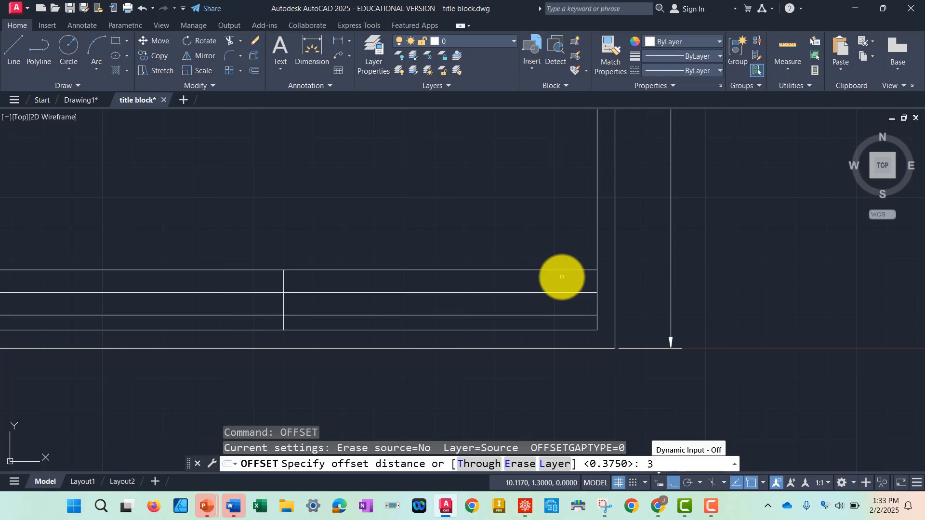
pyautogui.press('Return')
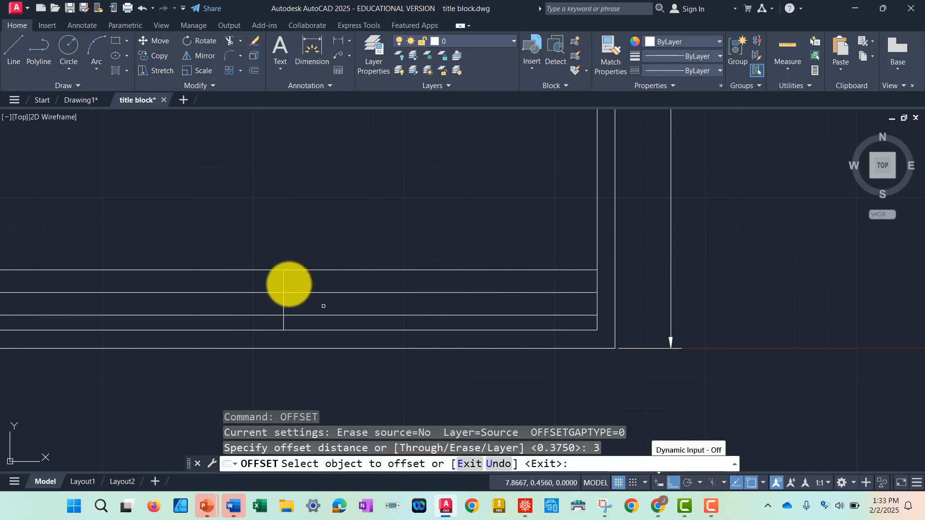
pyautogui.click(283, 286)
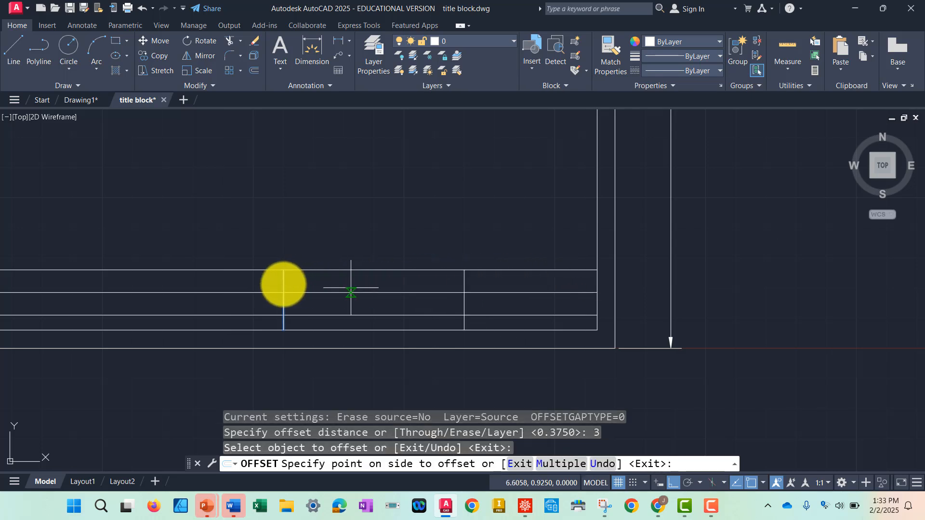
pyautogui.click(354, 289)
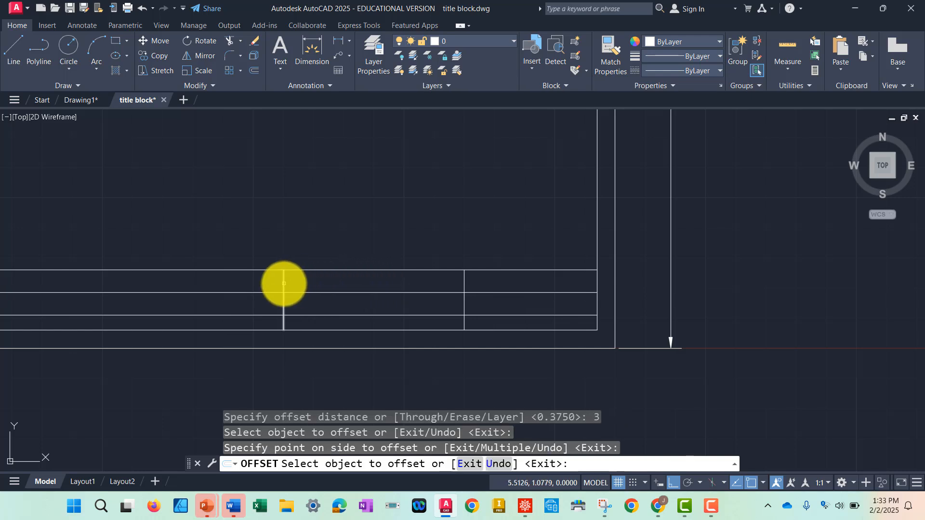
pyautogui.click(283, 285)
pyautogui.click(202, 280)
pyautogui.scroll(-2, 311, 242)
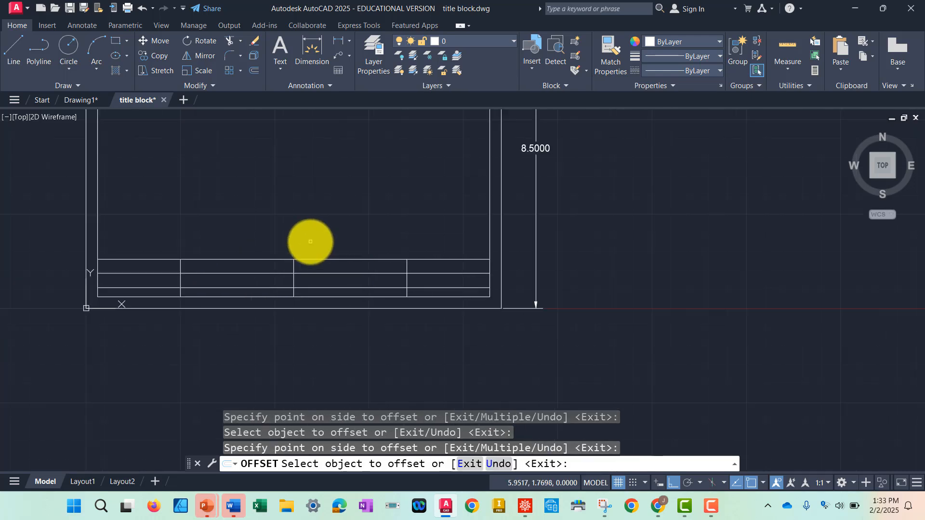
pyautogui.moveTo(310, 241); pyautogui.dragTo(384, 236, button='middle')
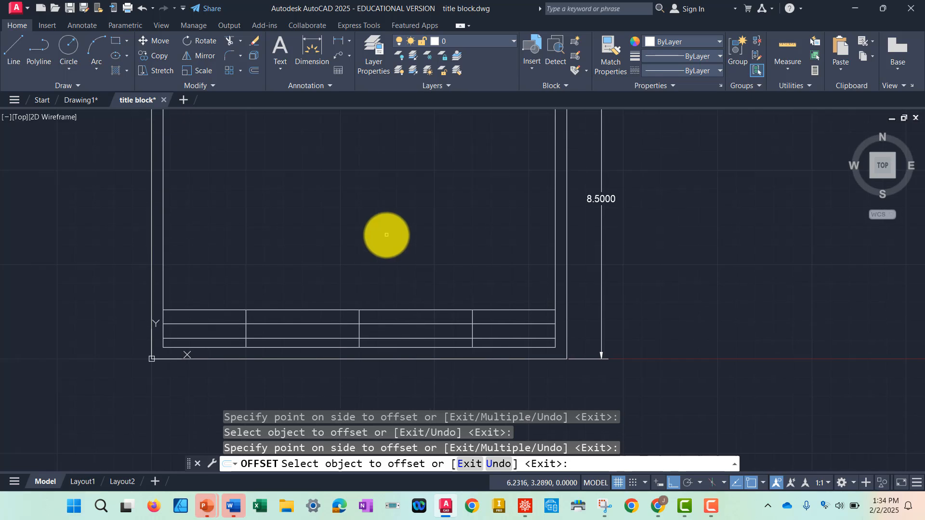
pyautogui.press('Return')
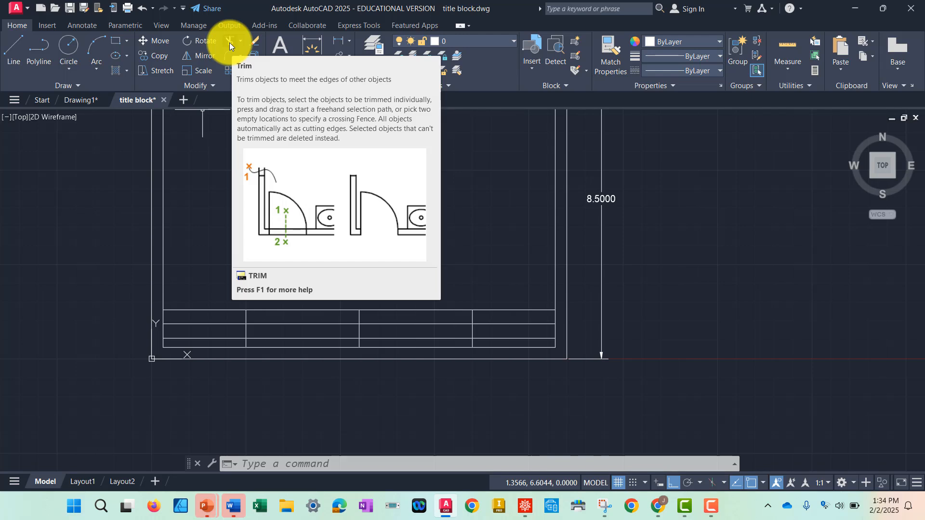
# - Trim both intermediate horizontal lines out of the title block's leftmost column
pyautogui.click(230, 43)
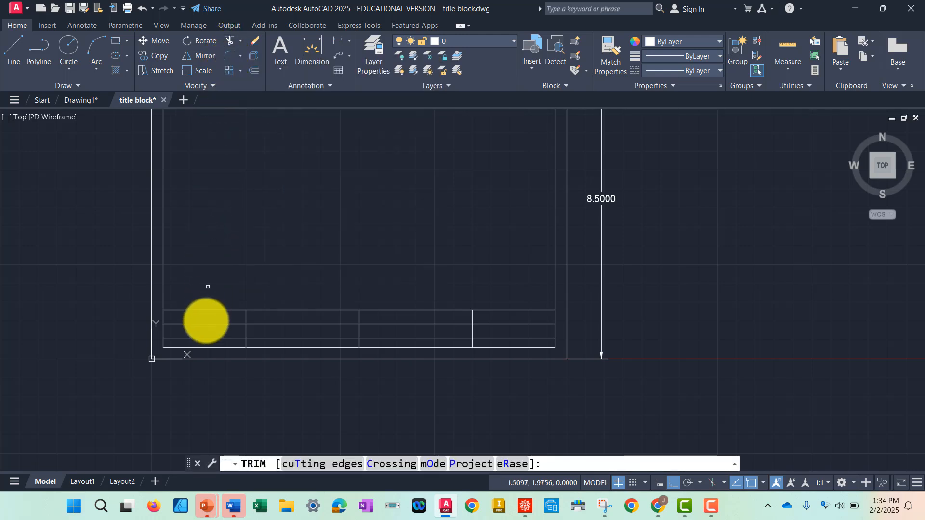
pyautogui.click(205, 324)
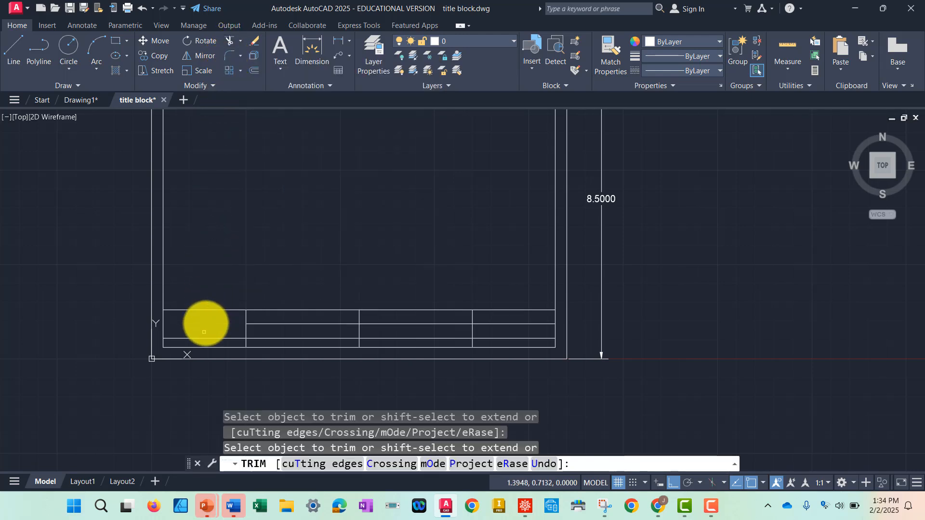
pyautogui.click(207, 337)
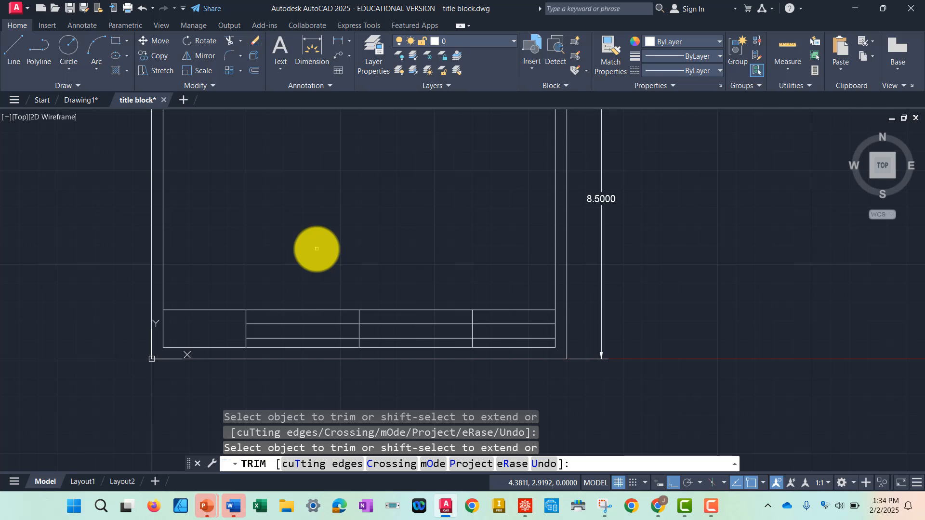
pyautogui.press('Escape')
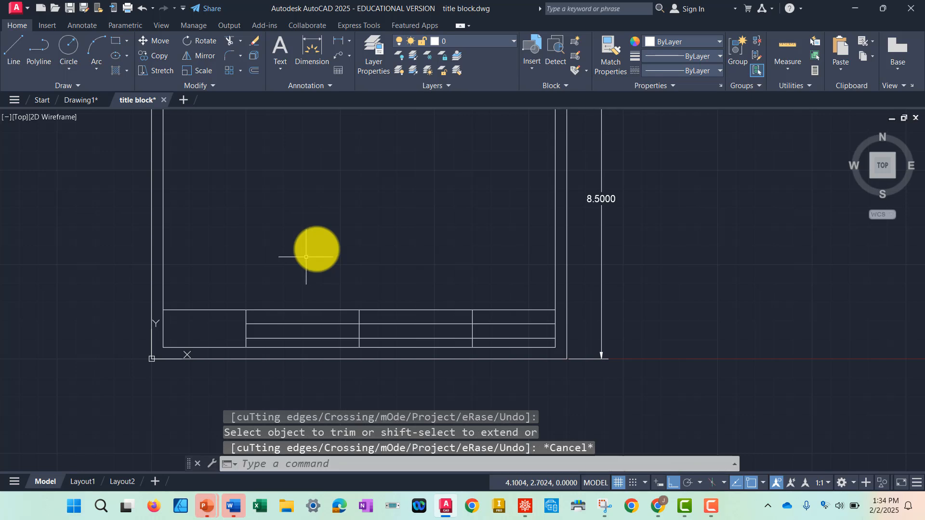
# - Start a multiline text at the upper-left corner of the second column's top cell and set its height to 0.35
pyautogui.click(82, 26)
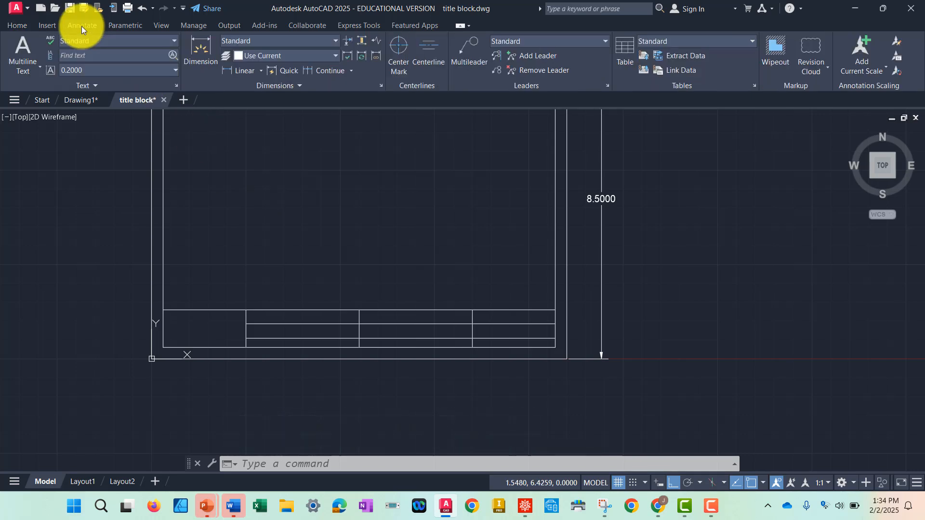
pyautogui.click(40, 70)
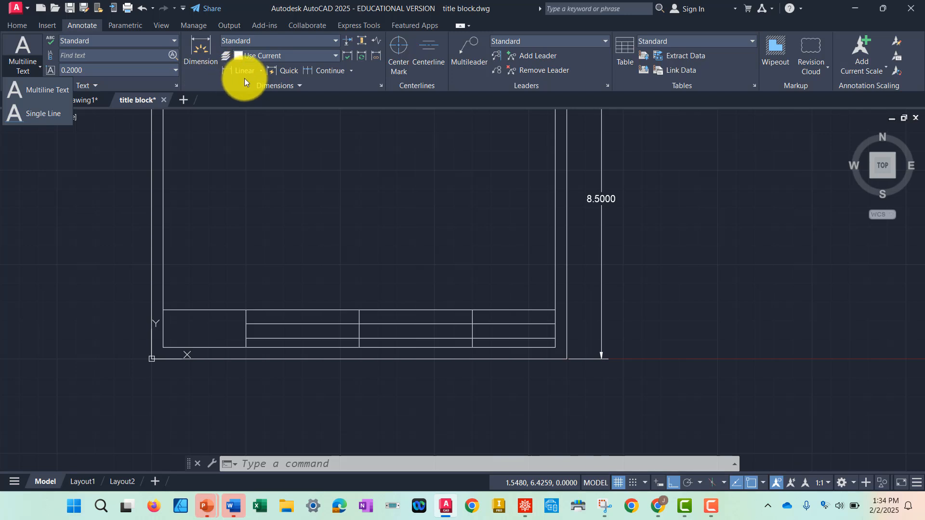
pyautogui.click(41, 91)
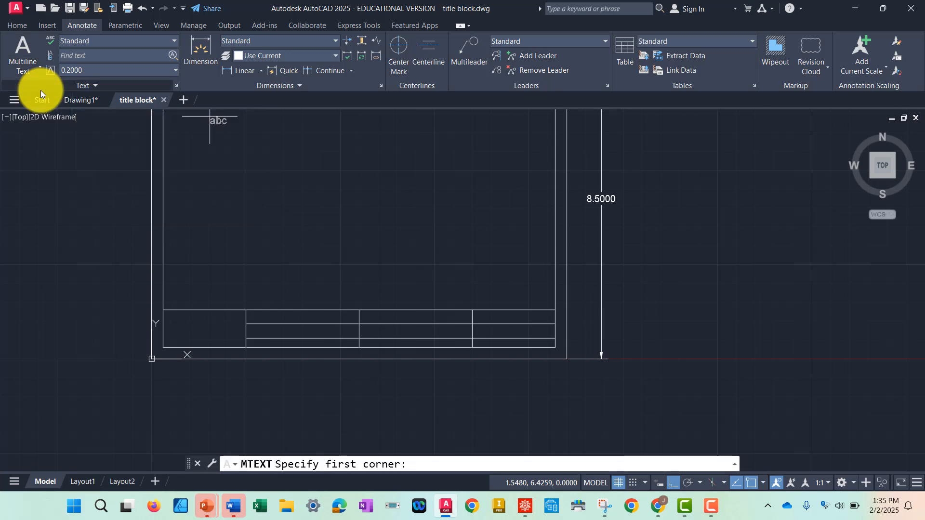
pyautogui.click(246, 310)
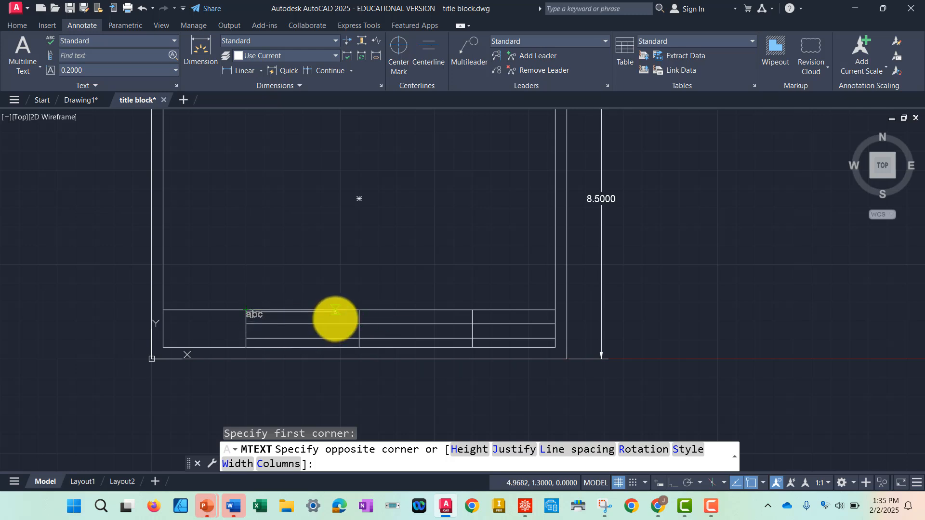
pyautogui.click(470, 451)
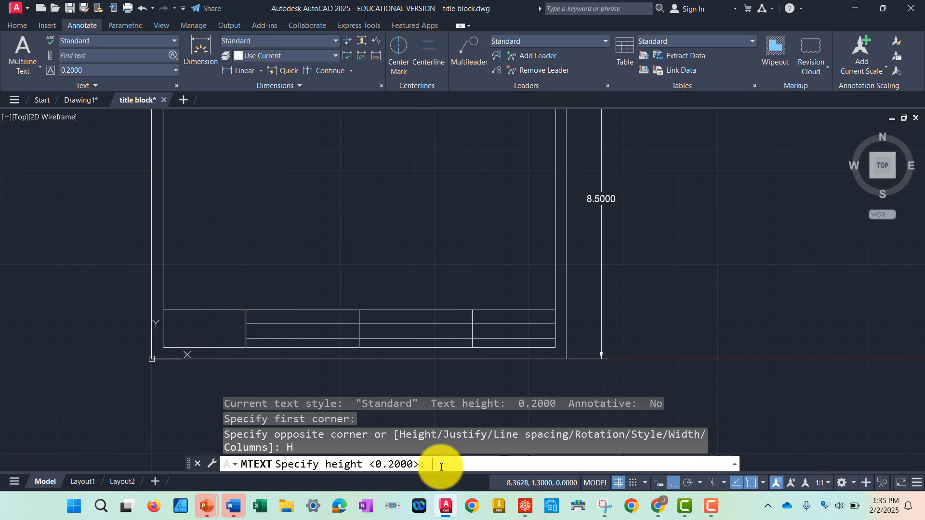
pyautogui.write('0.35')
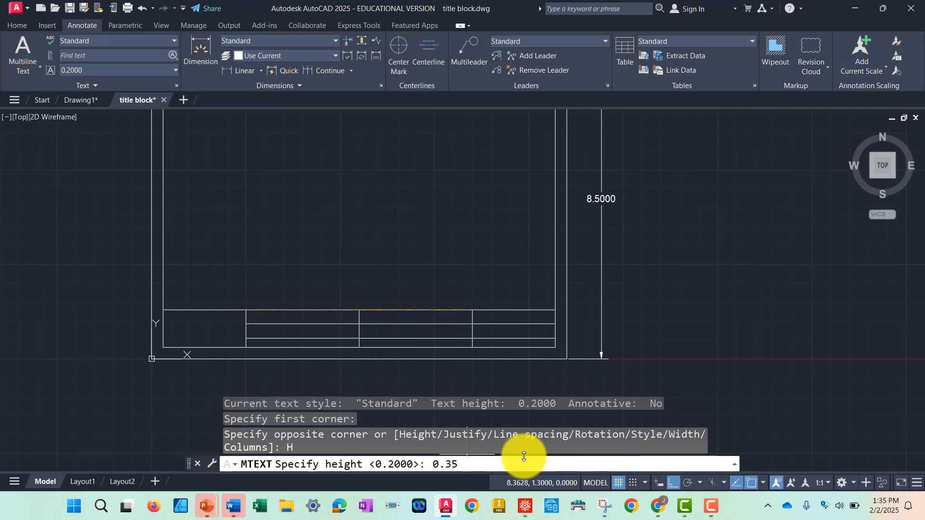
pyautogui.press('Return')
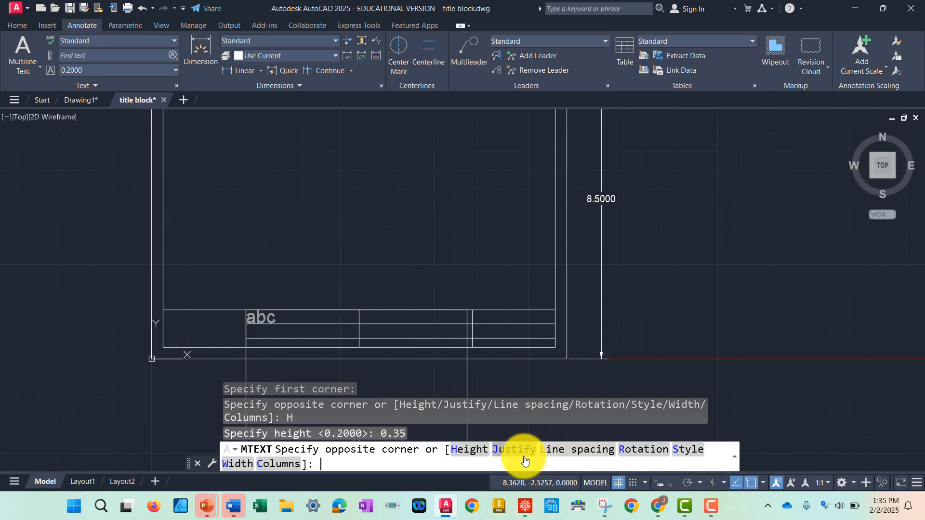
# - Set middle-center (MC) justification, end the text box at the cell's lower-right corner and enter the person's first name
pyautogui.click(515, 452)
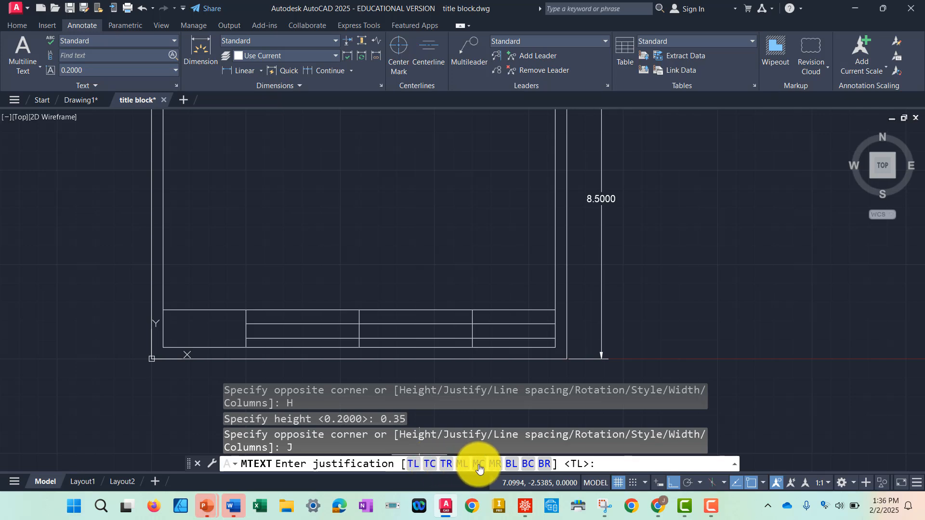
pyautogui.click(430, 465)
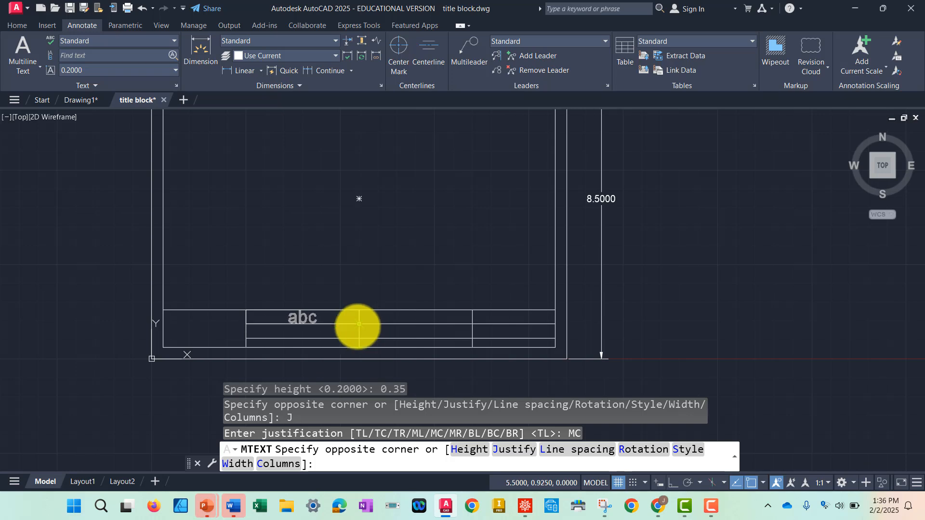
pyautogui.click(359, 324)
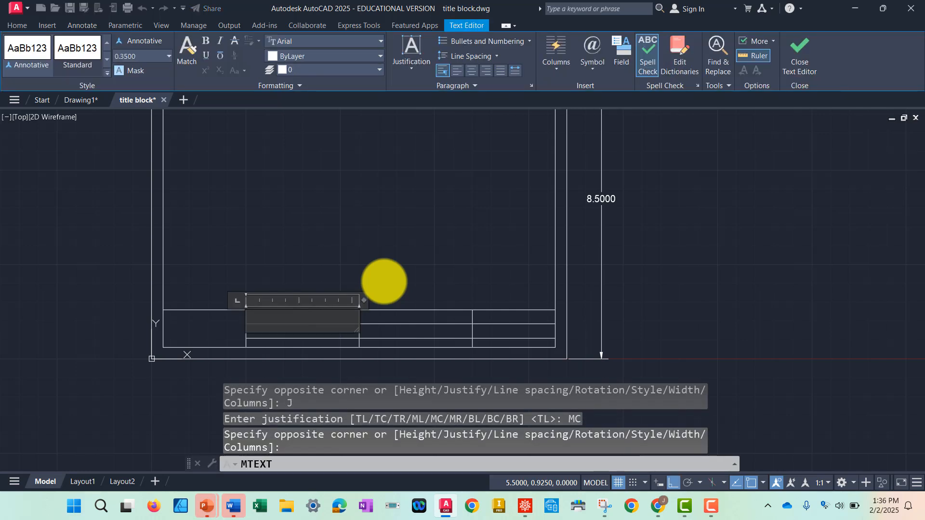
pyautogui.write('Jamie')
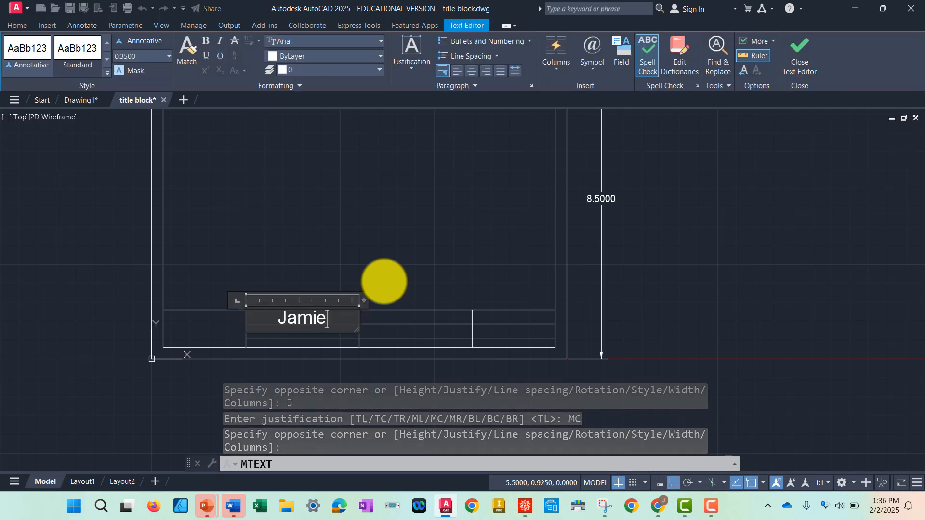
pyautogui.click(381, 255)
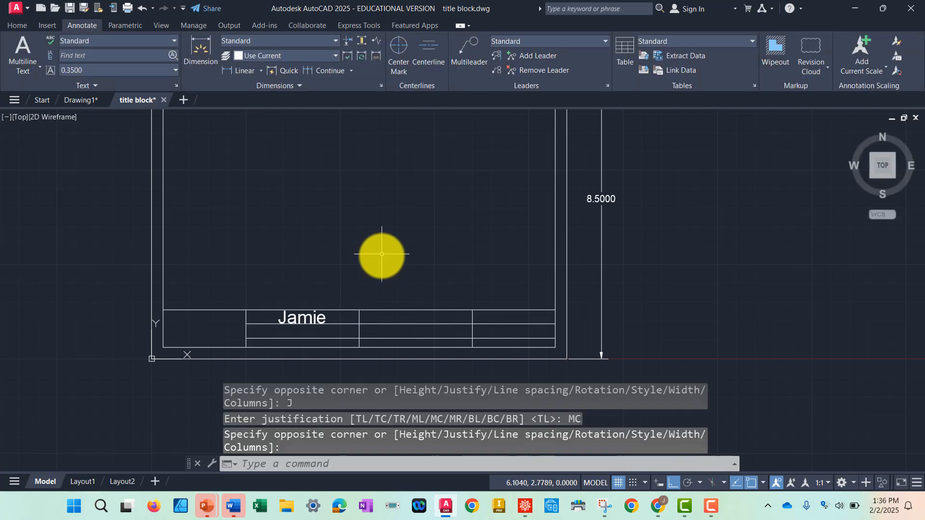
# - Change the text height of the name in the second column's top cell to 0.3
pyautogui.doubleClick(310, 318)
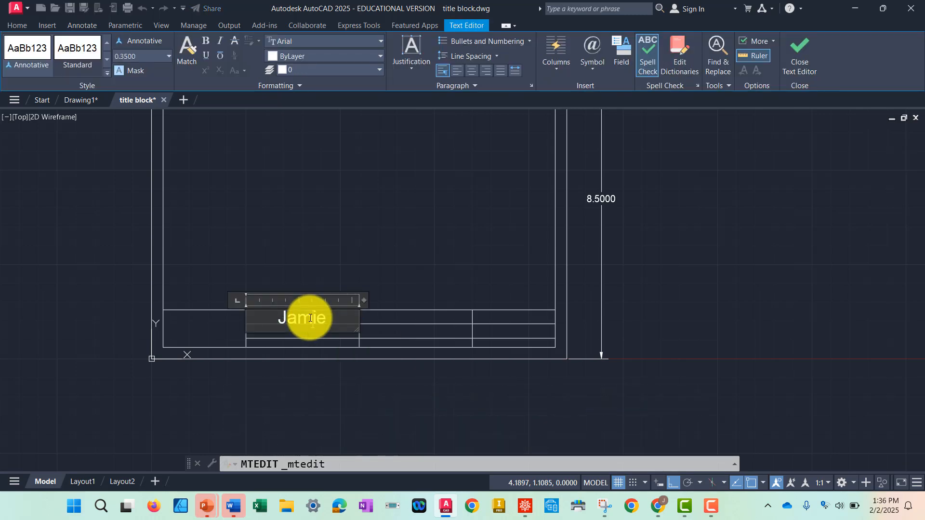
pyautogui.moveTo(278, 322); pyautogui.dragTo(326, 314)
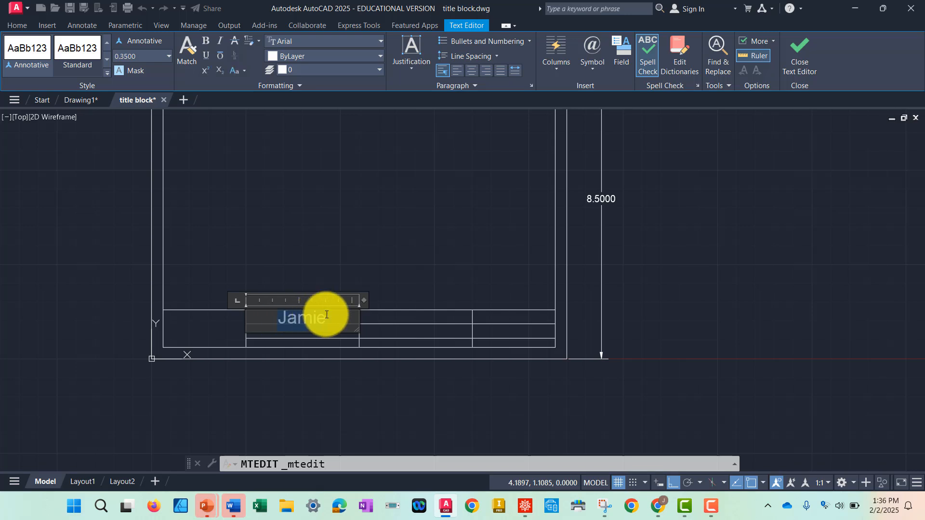
pyautogui.click(169, 55)
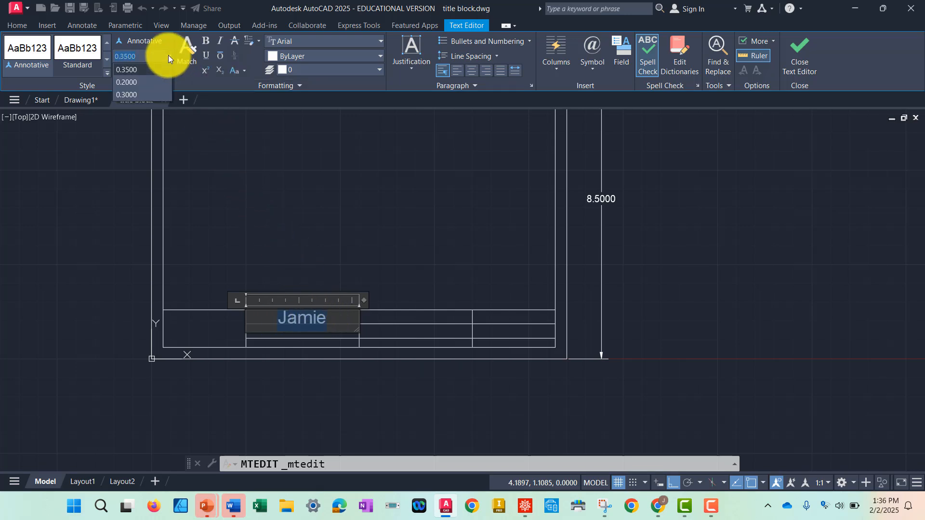
pyautogui.click(153, 93)
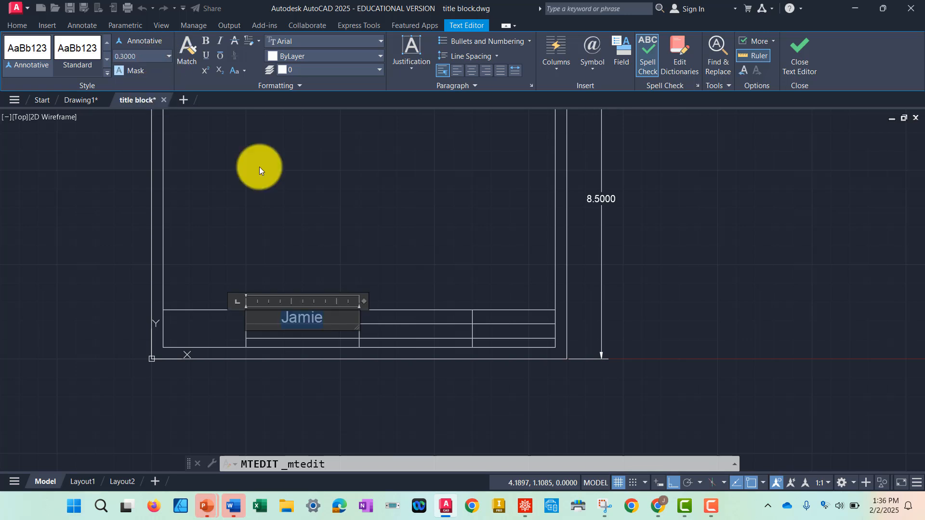
pyautogui.click(338, 196)
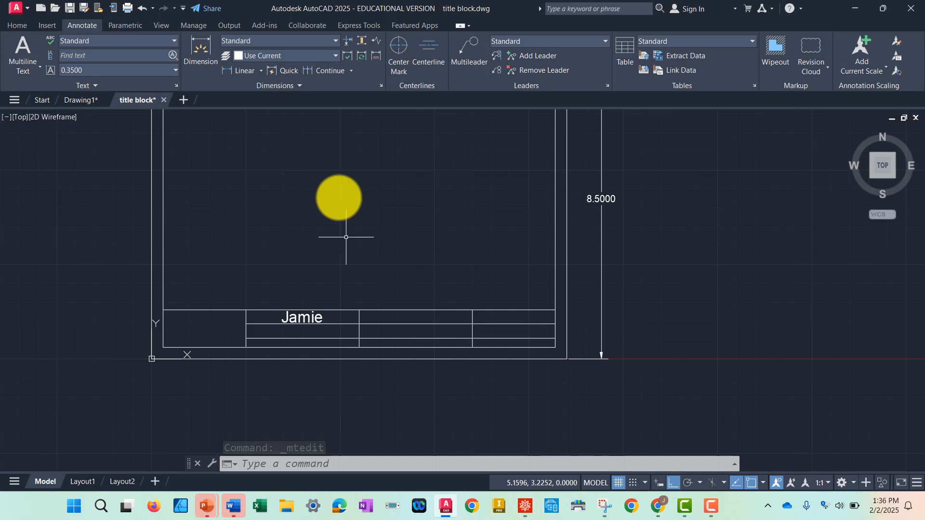
pyautogui.doubleClick(309, 320)
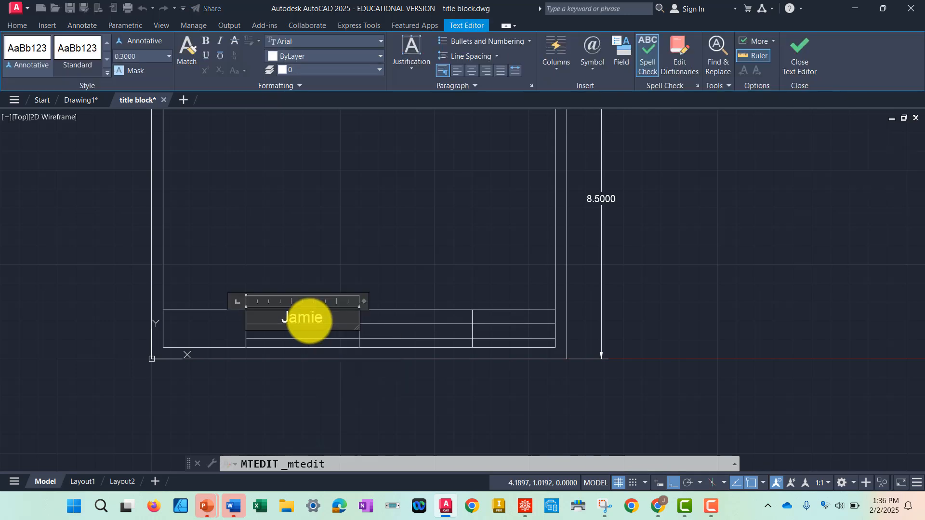
pyautogui.moveTo(281, 320); pyautogui.dragTo(341, 322)
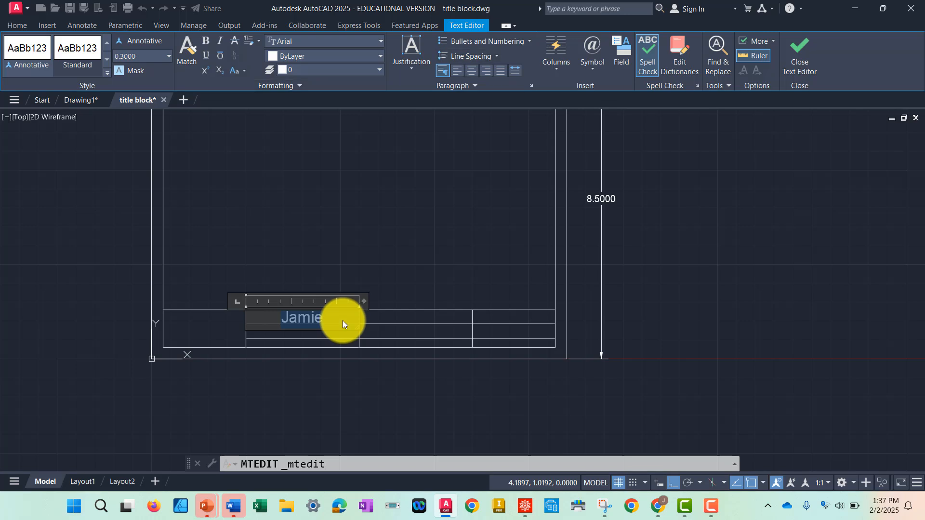
pyautogui.click(803, 59)
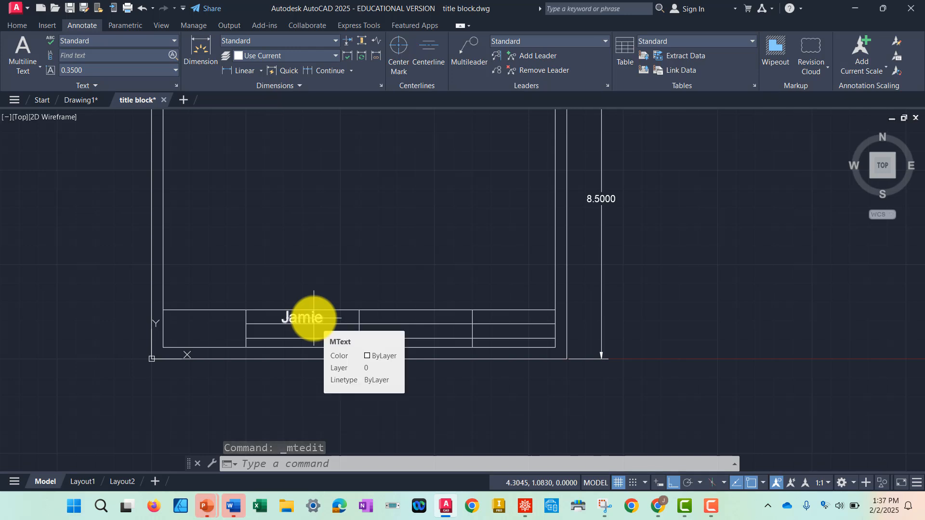
pyautogui.click(314, 318)
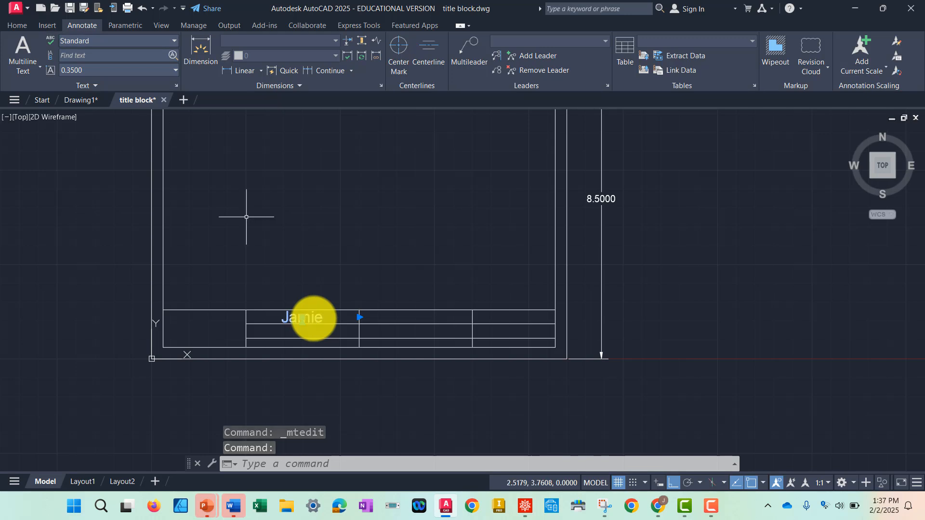
pyautogui.press('Escape')
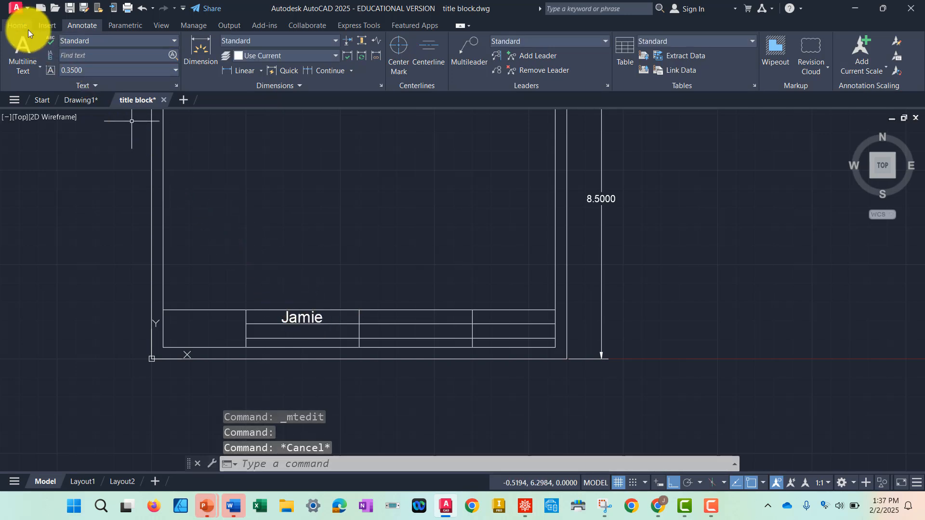
# - Copy the name text into the cell directly below, using the top cell's upper-left corner as base point
pyautogui.click(22, 25)
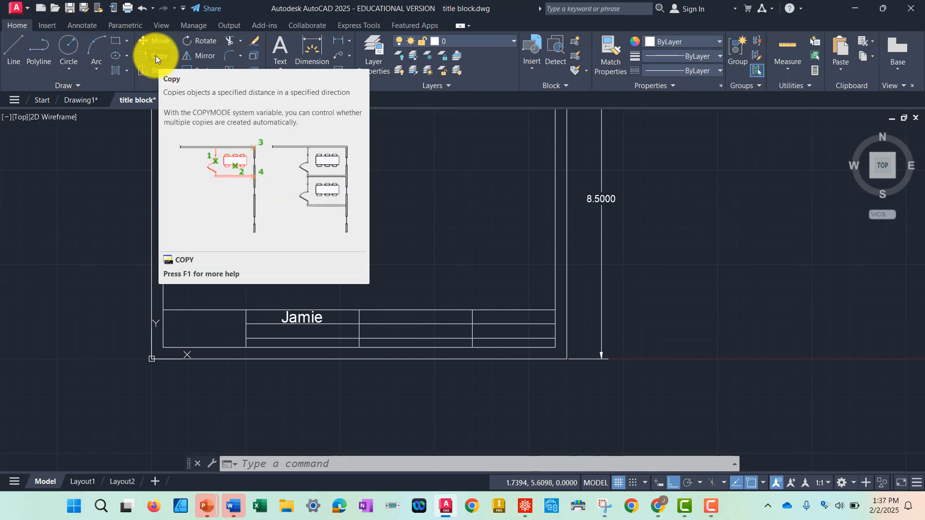
pyautogui.click(260, 464)
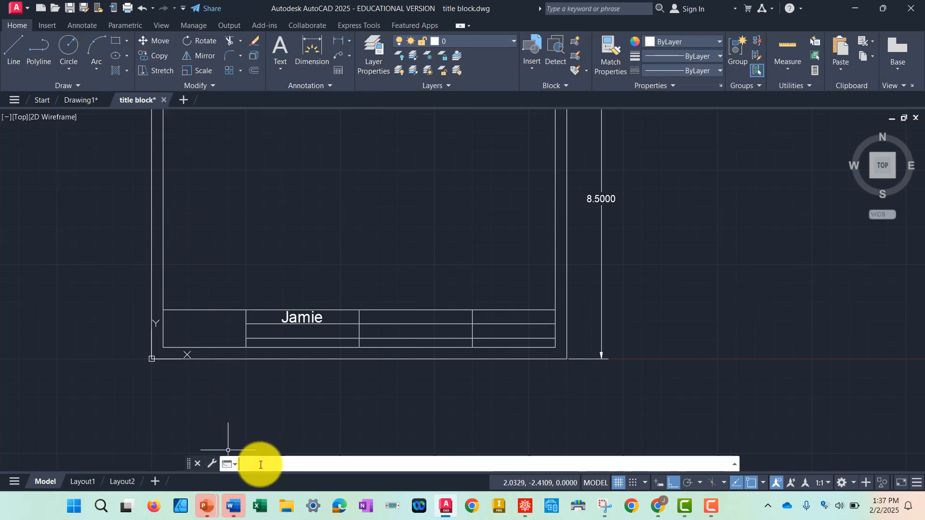
pyautogui.write('COPY')
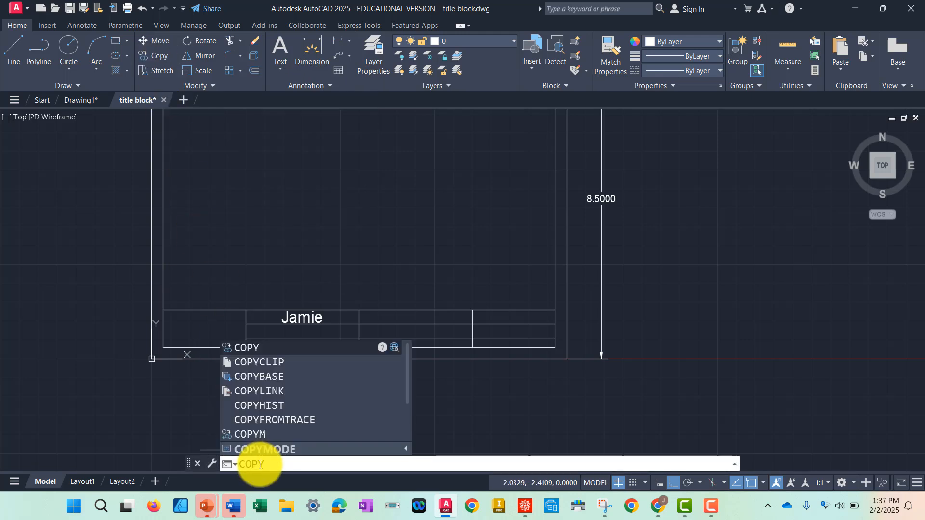
pyautogui.press('Return')
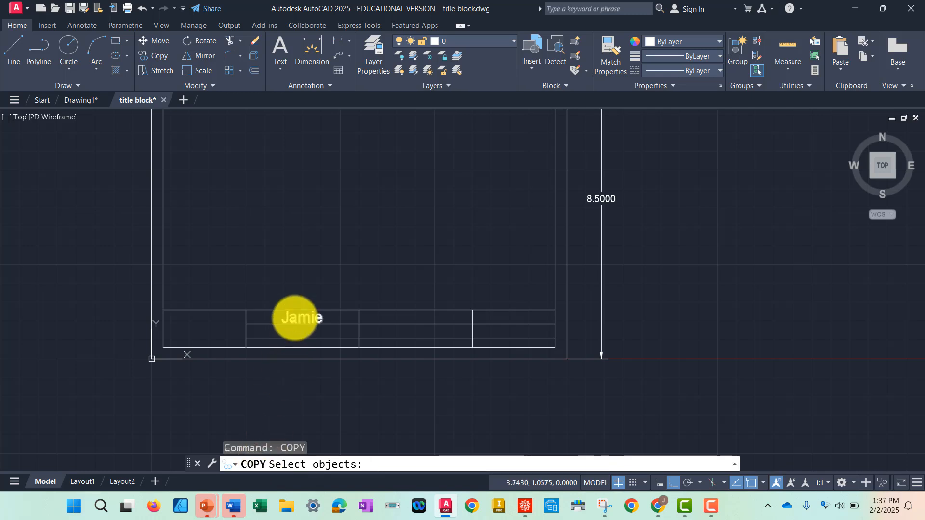
pyautogui.click(291, 320)
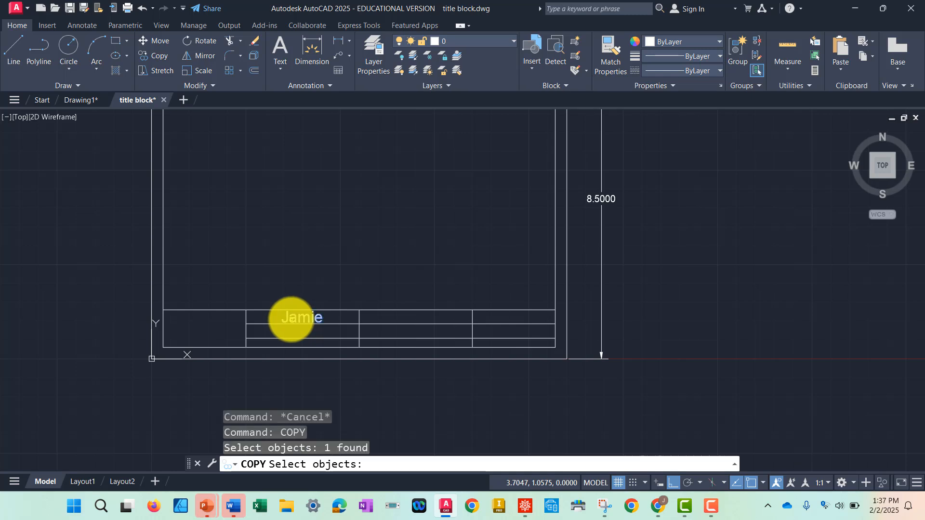
pyautogui.press('Return')
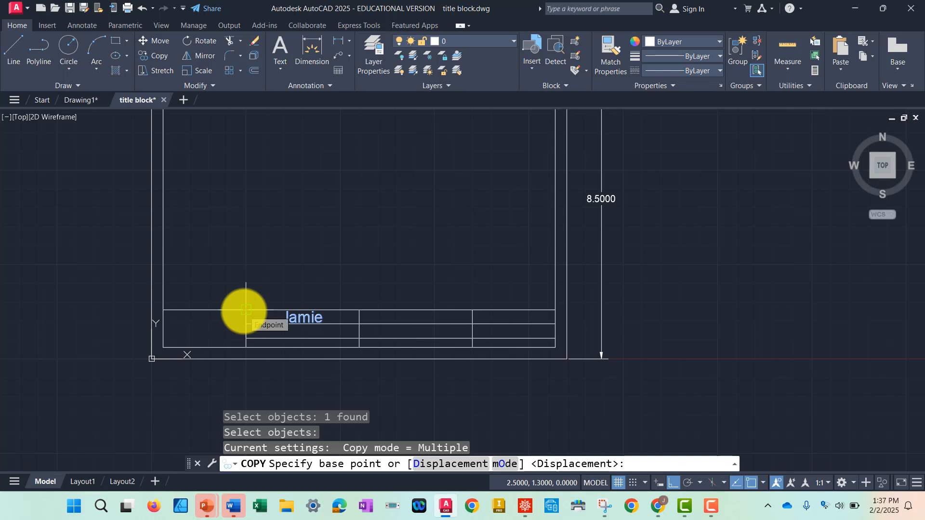
pyautogui.click(246, 310)
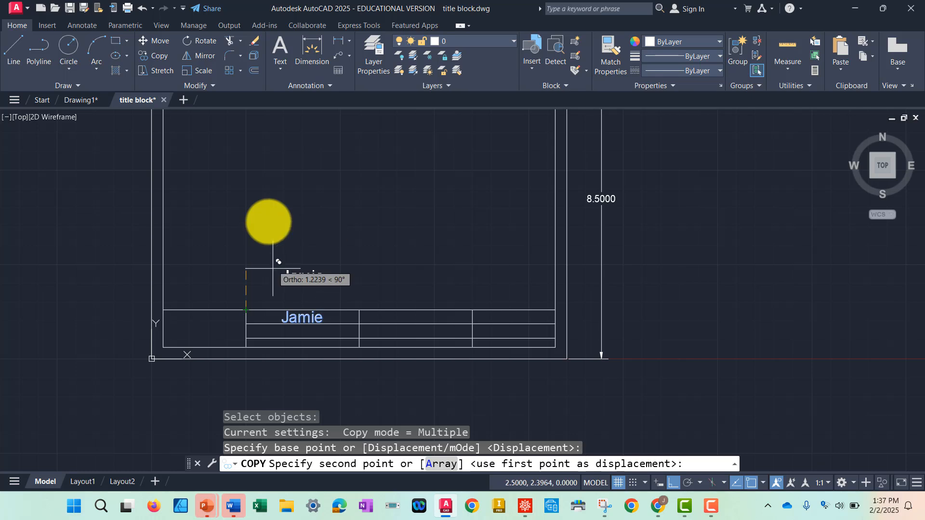
pyautogui.click(245, 323)
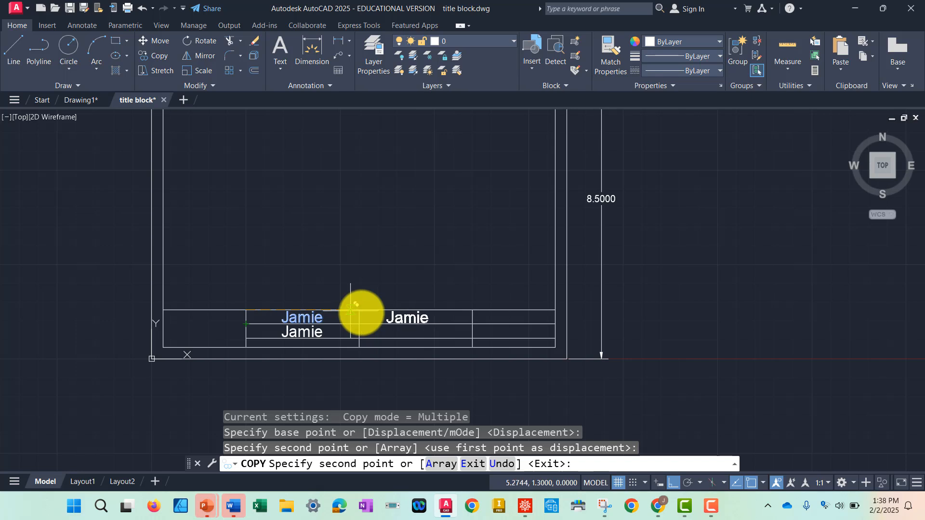
# - Place further copies of the name text in the top two cells of the third and fourth columns, snapping to their upper-left corners
pyautogui.click(359, 310)
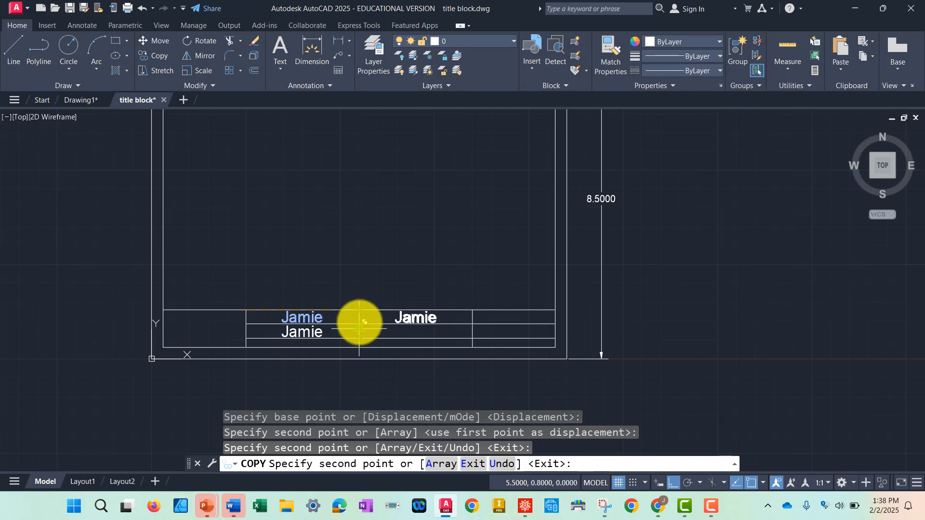
pyautogui.click(359, 321)
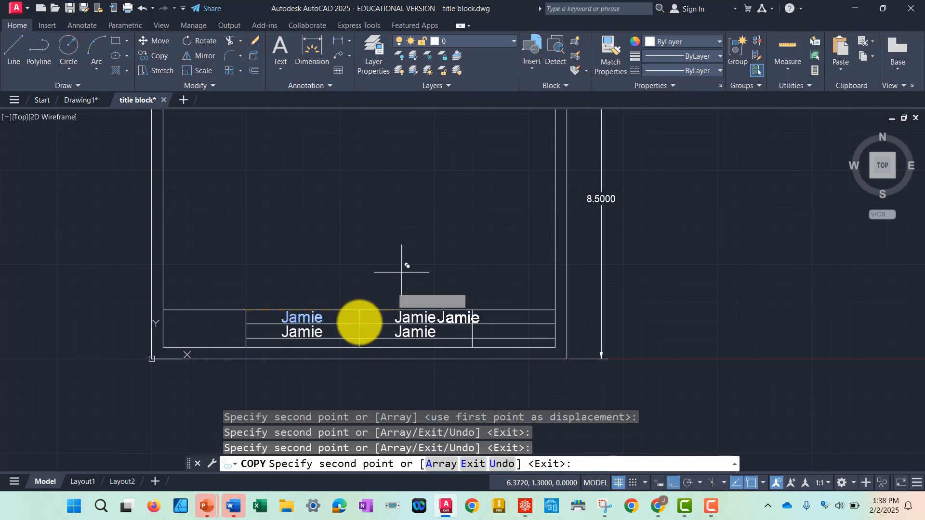
pyautogui.click(472, 311)
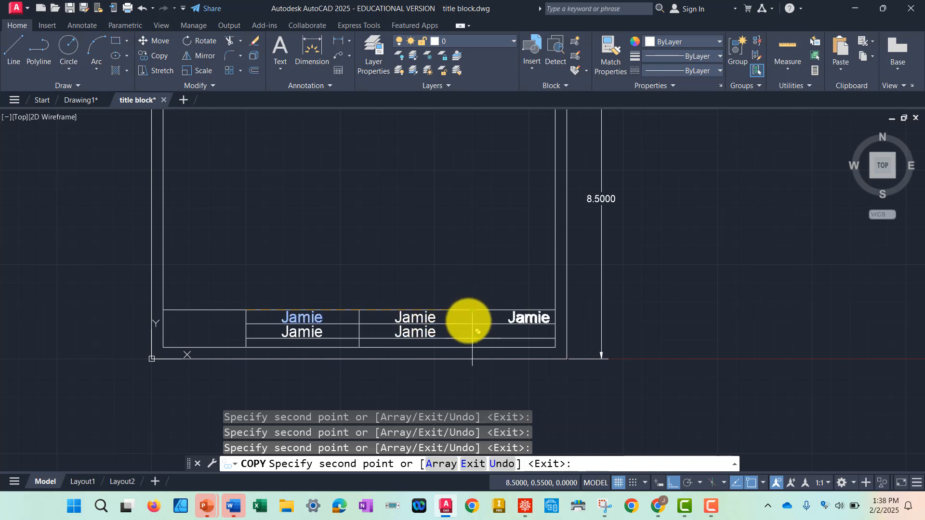
pyautogui.click(472, 324)
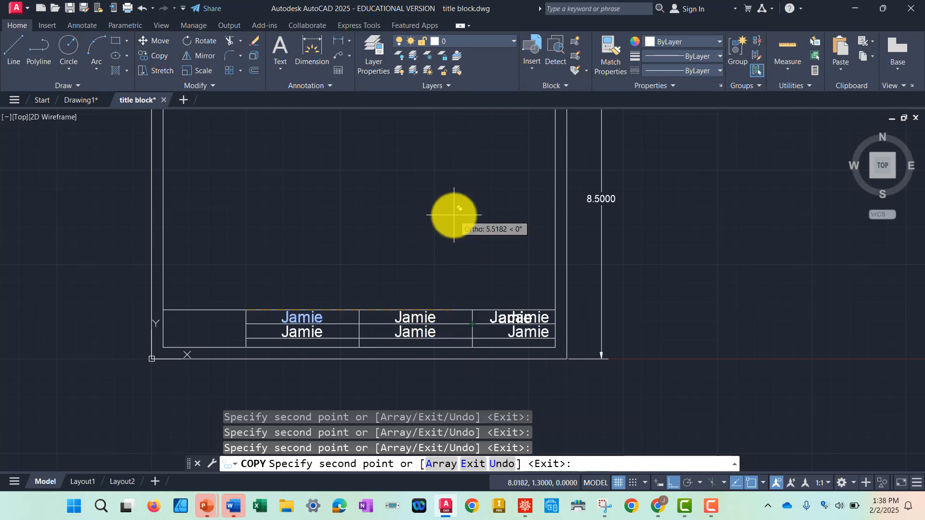
pyautogui.press('Escape')
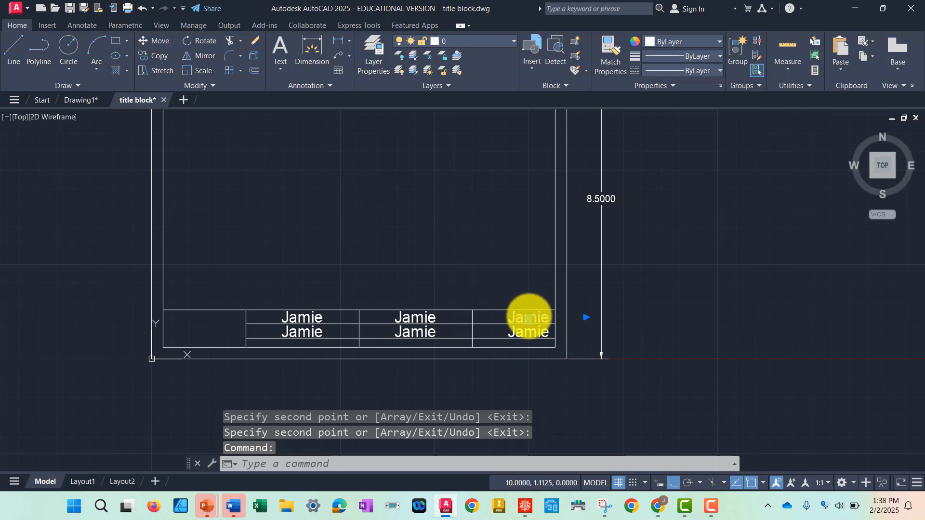
# - Narrow the text box in the fourth column's top cell and replace the name with ENGR1304
pyautogui.doubleClick(529, 317)
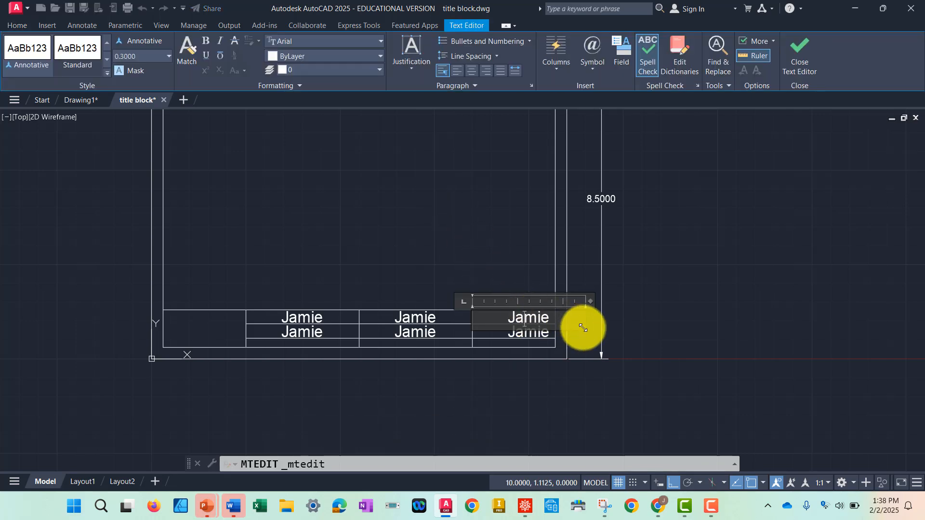
pyautogui.moveTo(583, 327); pyautogui.dragTo(552, 317)
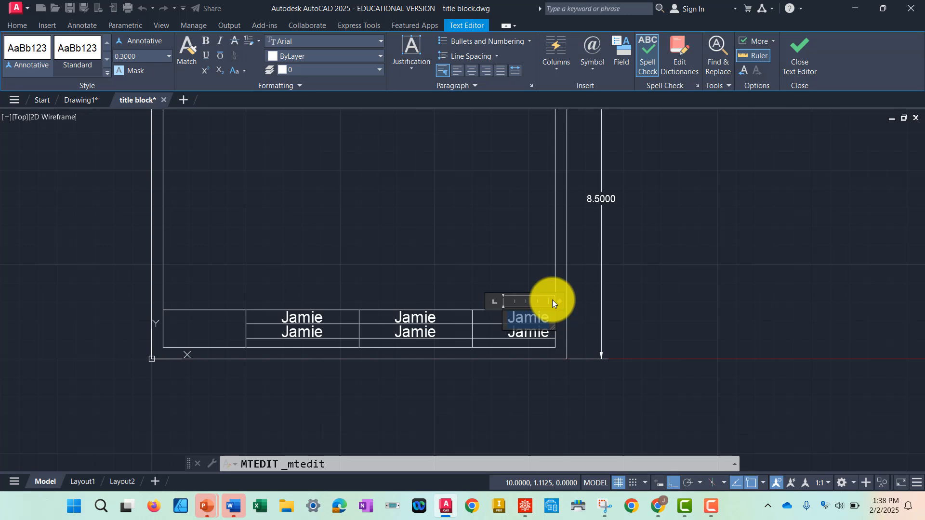
pyautogui.write('ENGR1304')
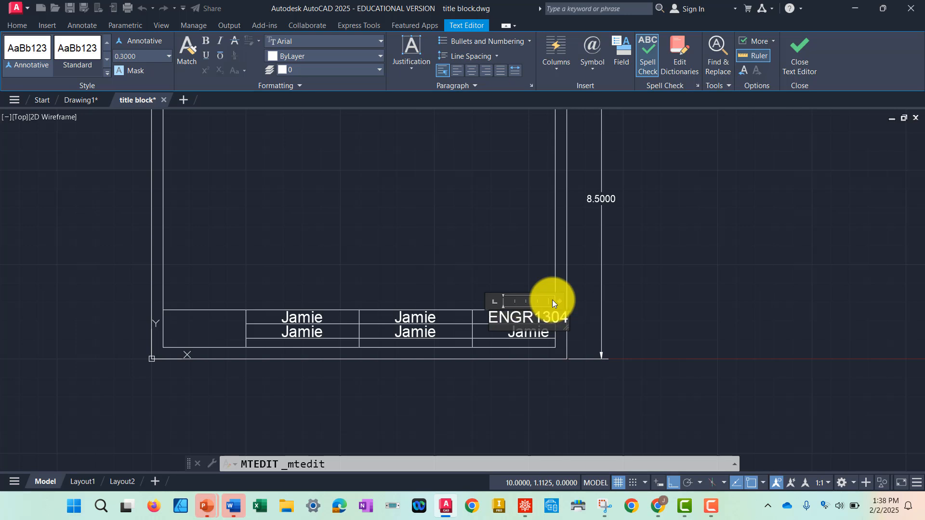
pyautogui.click(506, 213)
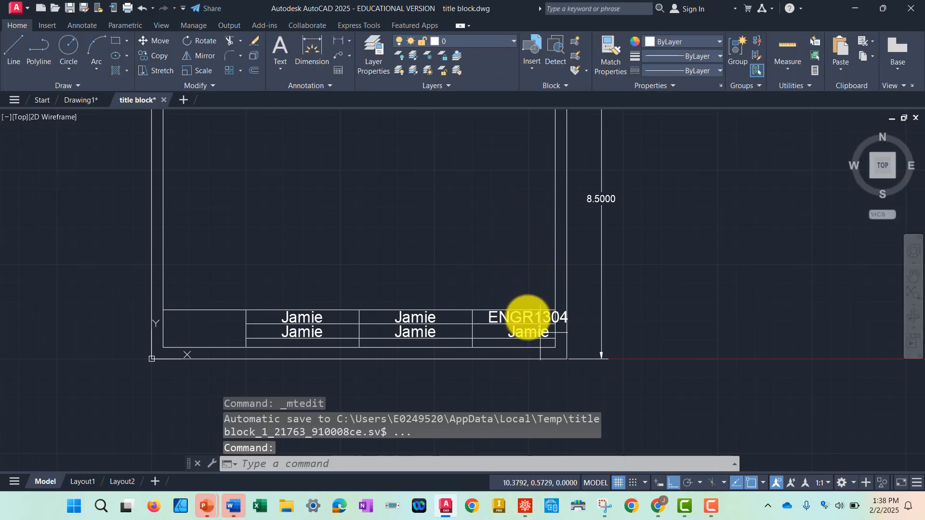
# - Shorten the course code in the fourth column's top cell to 1304 by deleting the ENGR prefix
pyautogui.click(528, 318)
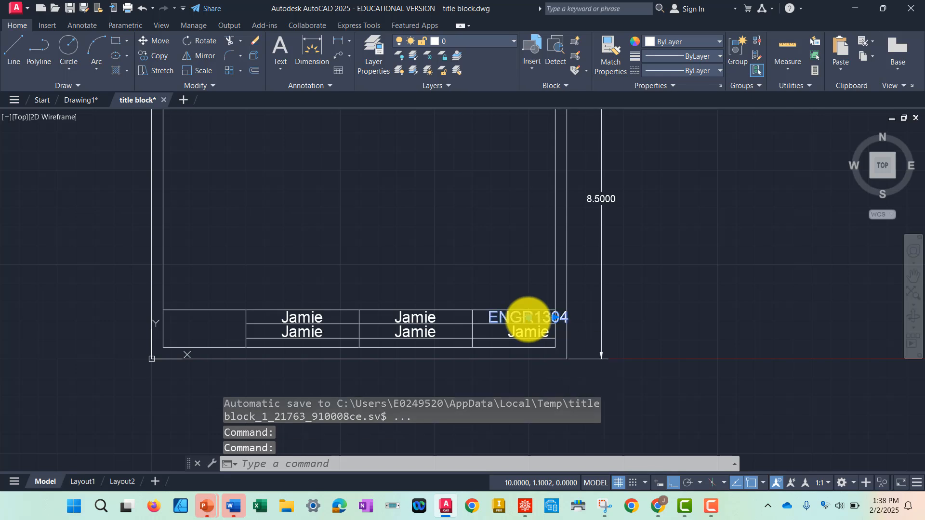
pyautogui.doubleClick(528, 318)
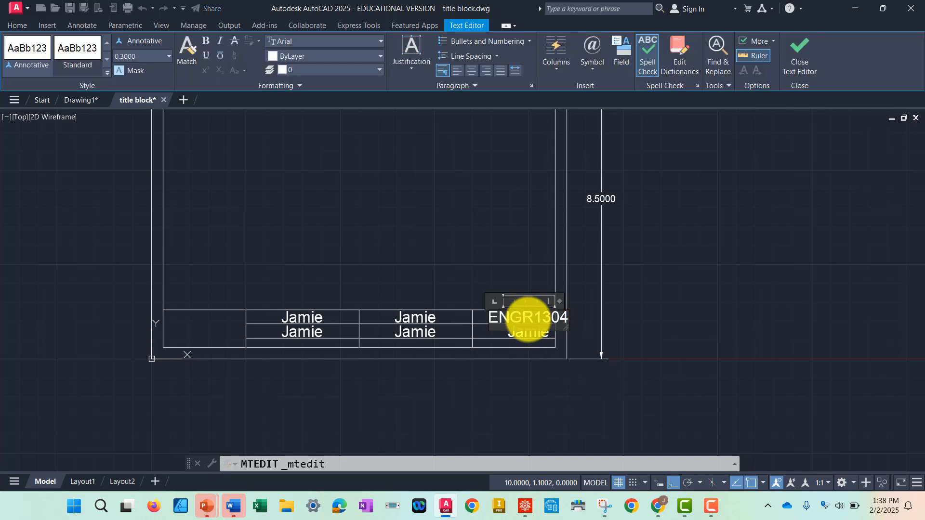
pyautogui.doubleClick(496, 315)
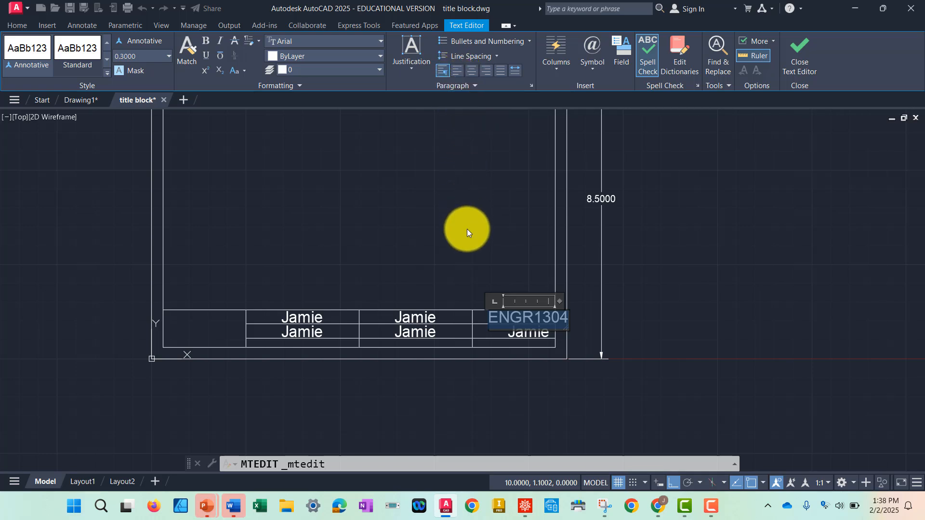
pyautogui.moveTo(532, 318); pyautogui.dragTo(485, 318)
pyautogui.press('Delete')
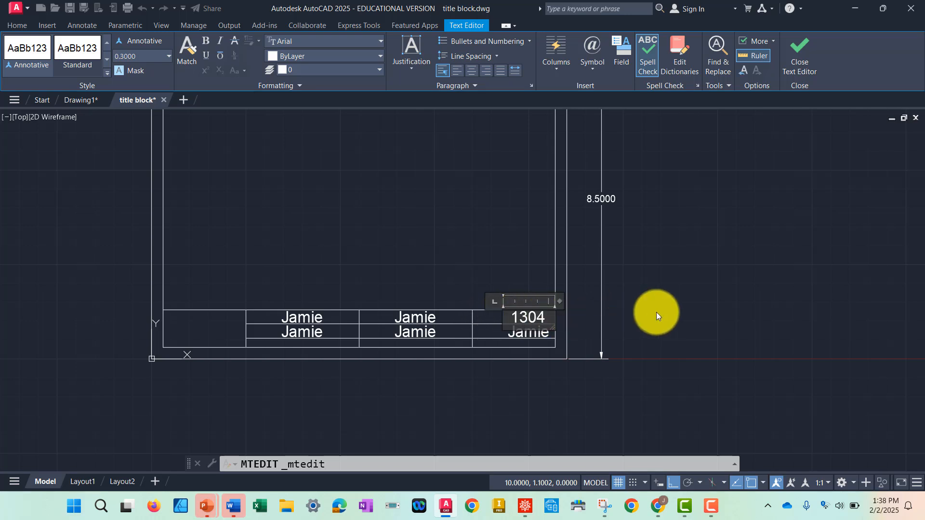
pyautogui.click(672, 312)
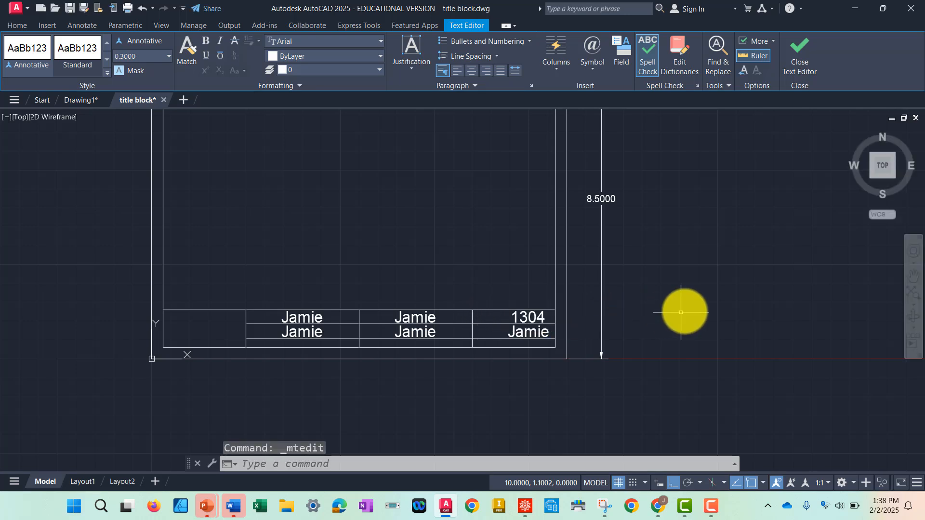
# - Replace the name in the fourth column's second cell with the date placeholder mm/dd/yy
pyautogui.doubleClick(531, 333)
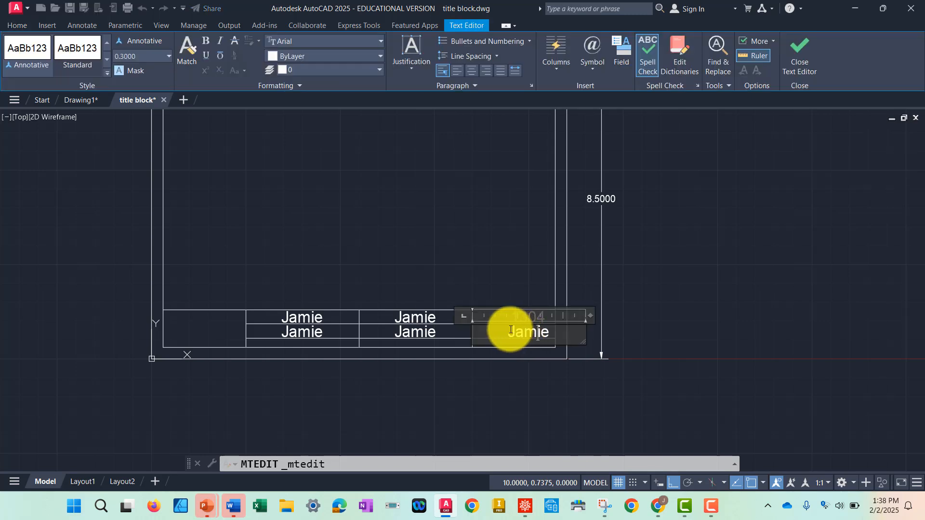
pyautogui.moveTo(508, 331); pyautogui.dragTo(553, 329)
pyautogui.write('d')
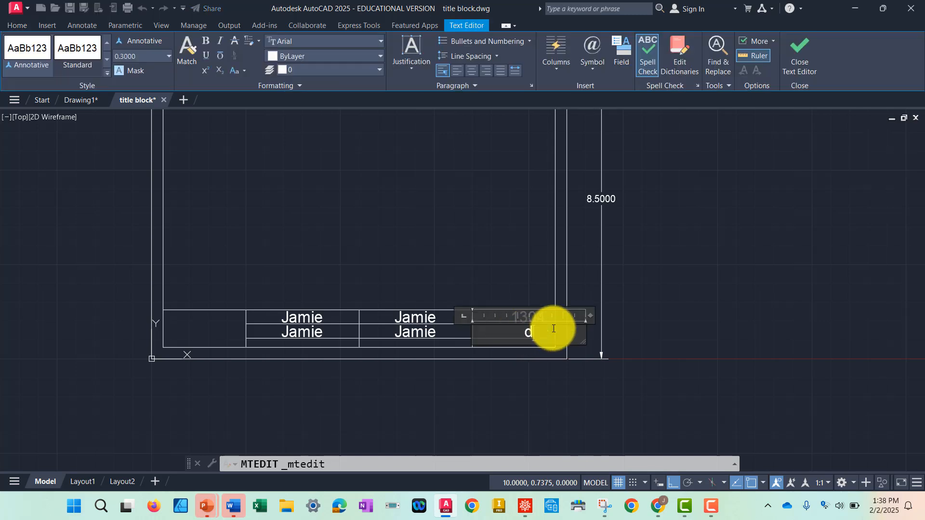
pyautogui.write('d/mm')
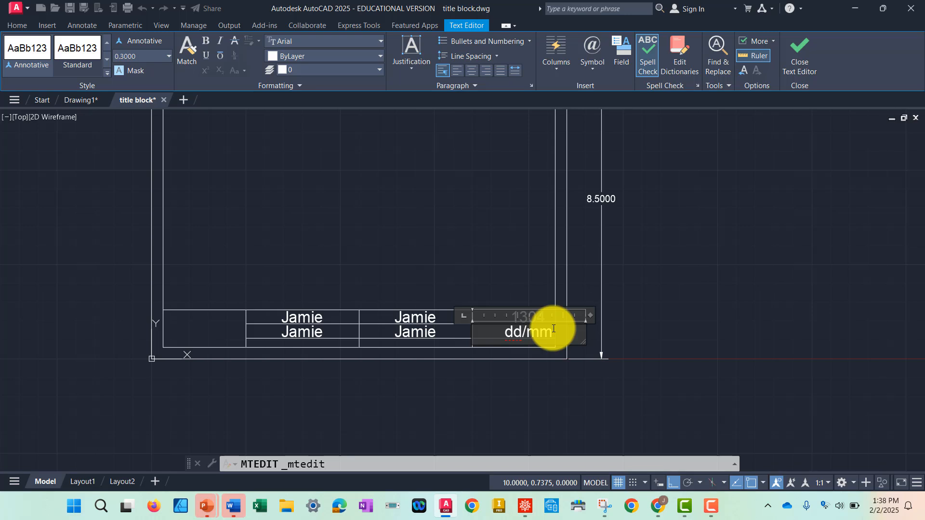
pyautogui.press('BackSpace')
pyautogui.press('BackSpace')
pyautogui.write('/dd/yyy')
pyautogui.press('BackSpace')
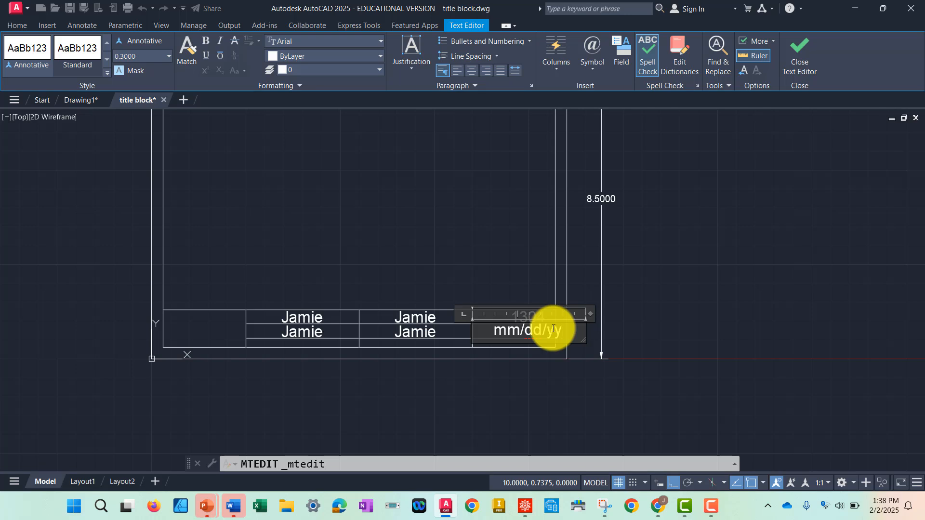
pyautogui.click(487, 273)
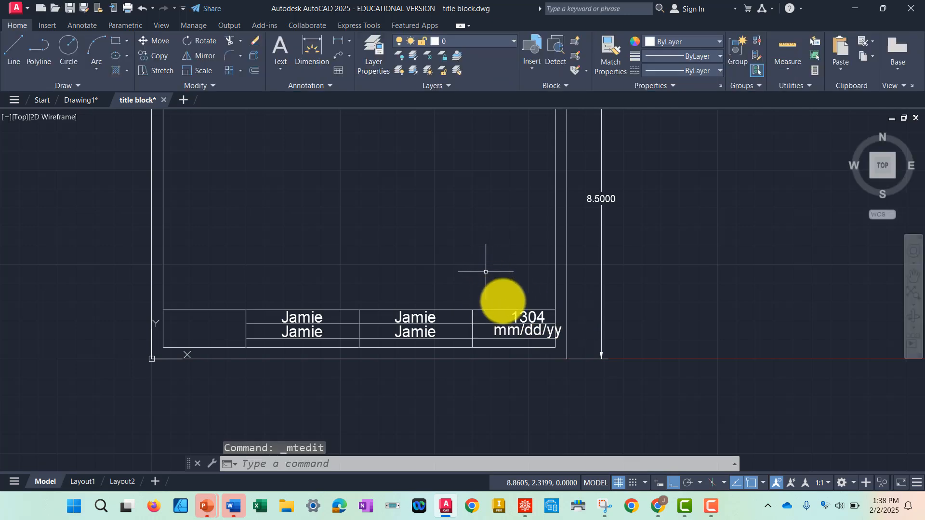
# - Narrow the mm/dd/yy text box to the inner border and move the text down into its own cell
pyautogui.click(521, 330)
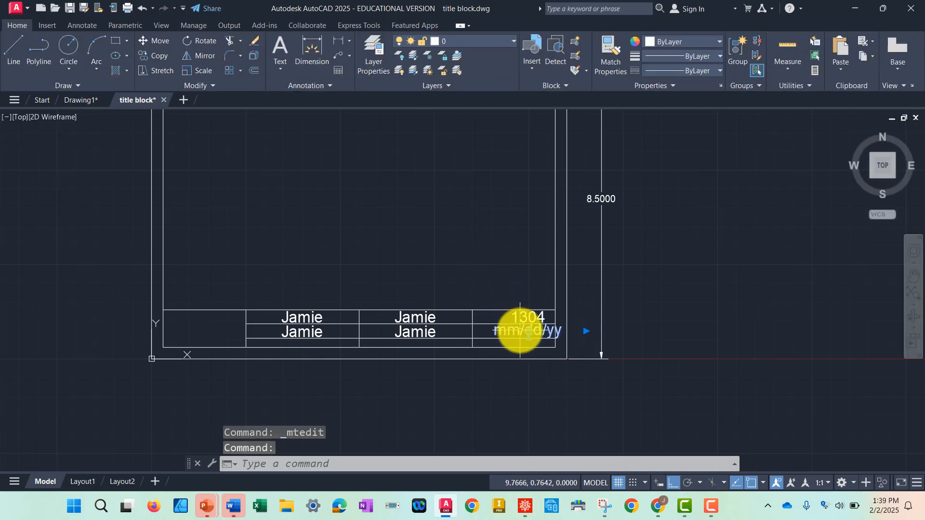
pyautogui.click(586, 331)
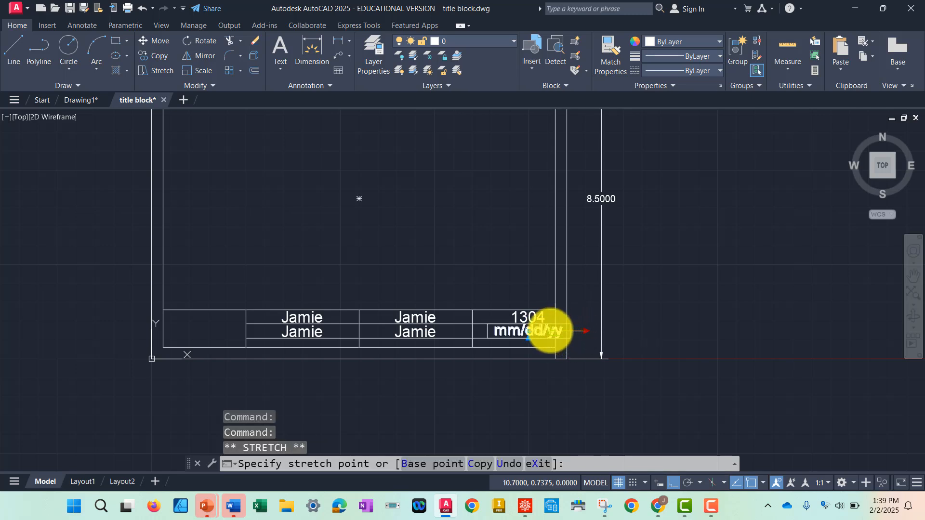
pyautogui.click(550, 331)
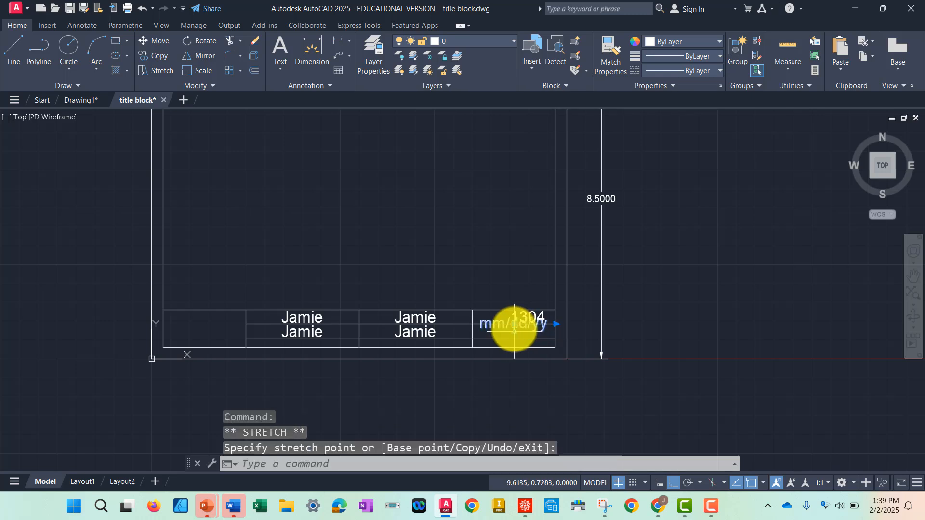
pyautogui.click(516, 329)
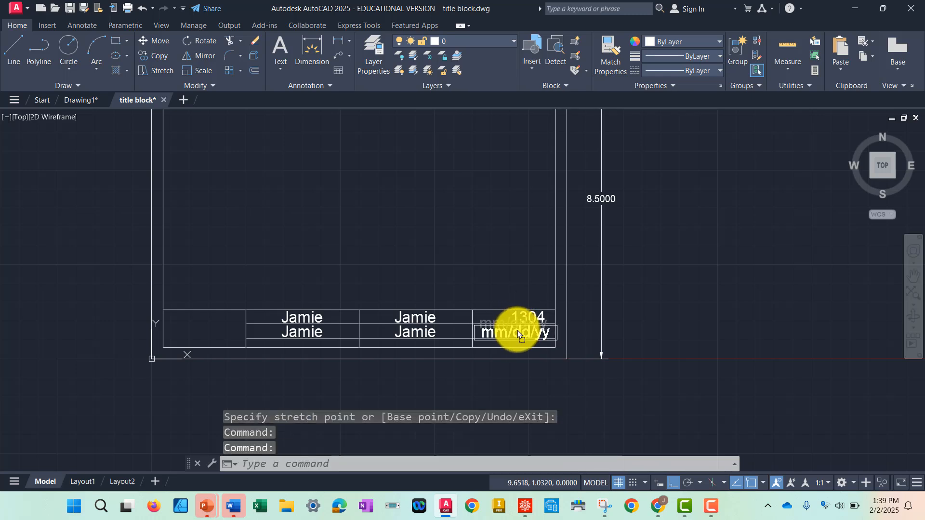
pyautogui.press('Escape')
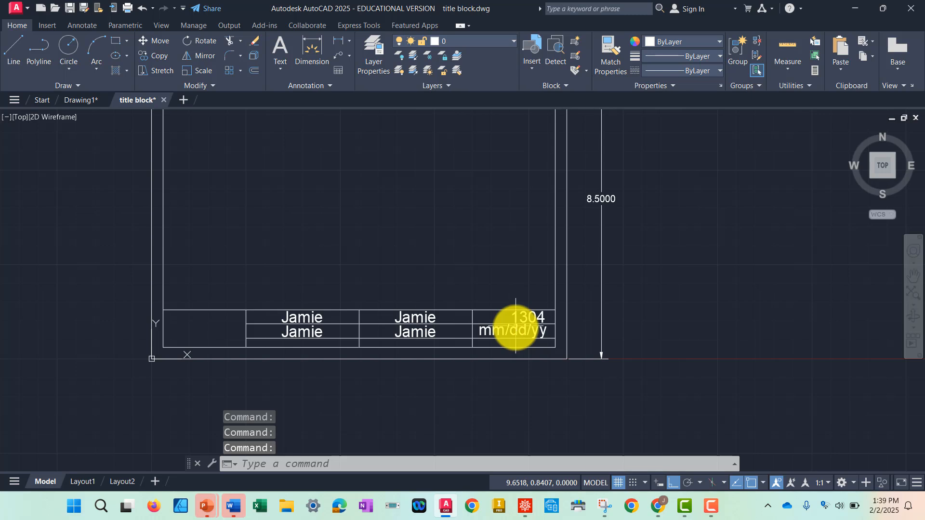
# - Replace the name in the second column's second cell with "Units: In"
pyautogui.click(302, 331)
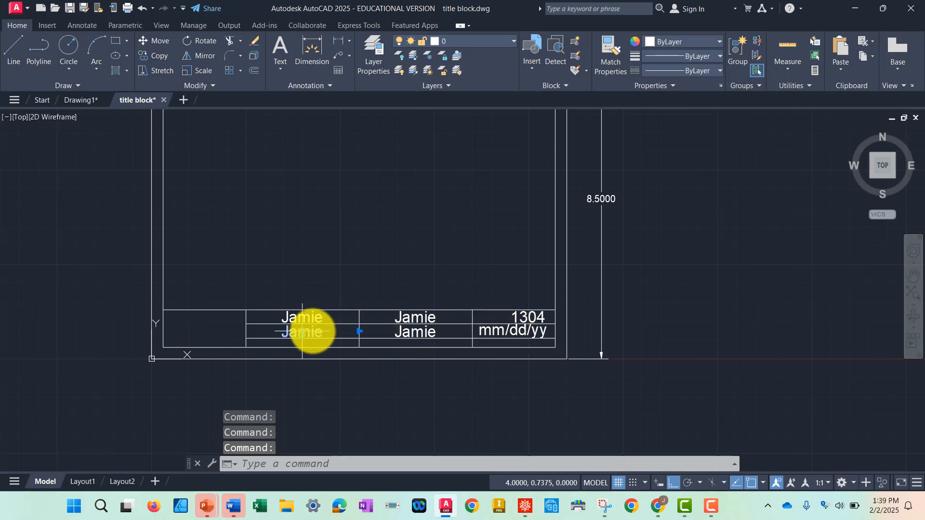
pyautogui.doubleClick(303, 331)
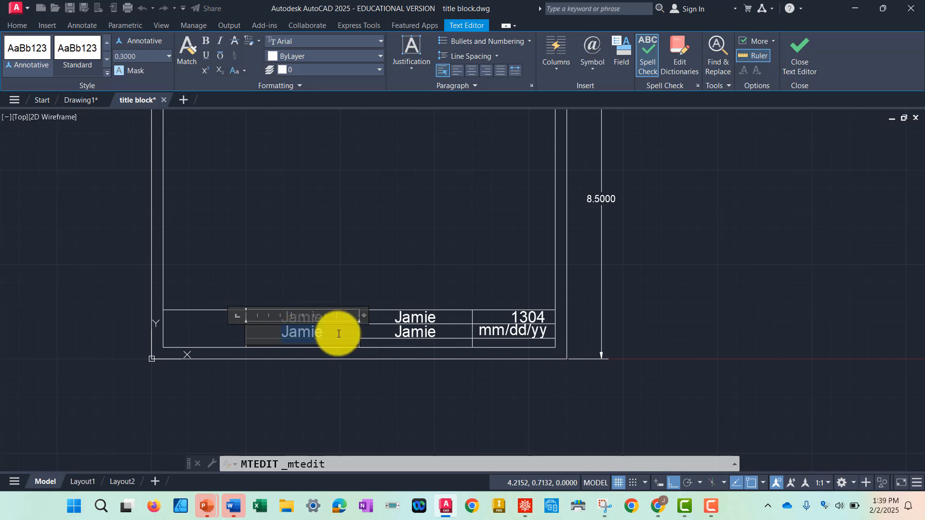
pyautogui.write('Units')
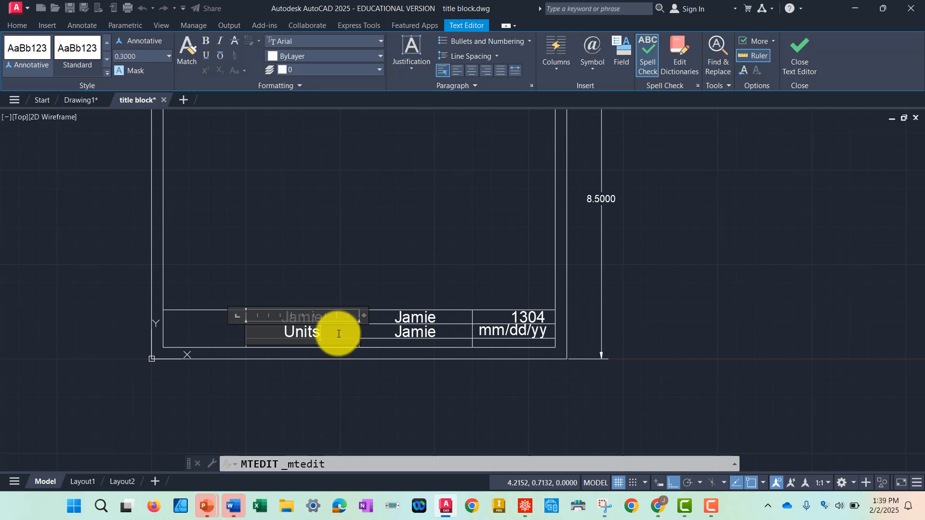
pyautogui.write(': In')
pyautogui.click(374, 242)
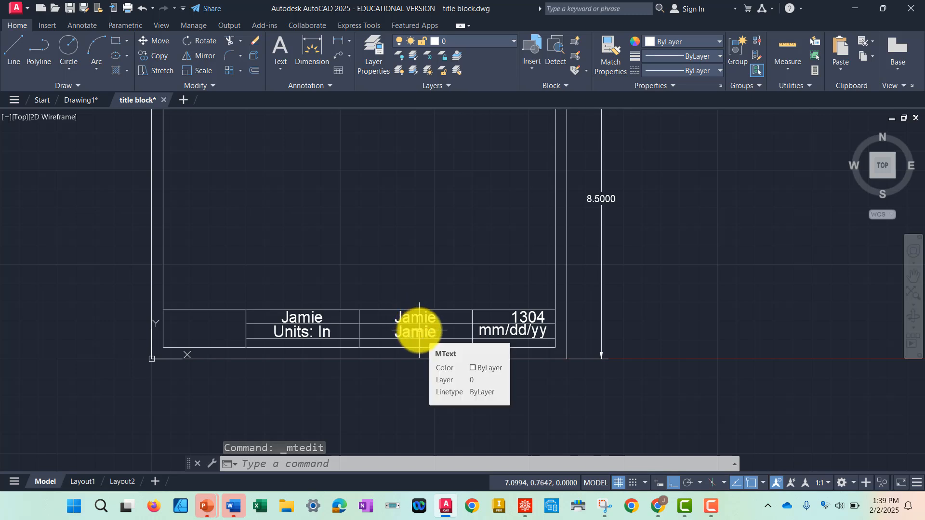
# - Replace the name in the third column's second cell with "Scale 1:1"
pyautogui.doubleClick(419, 331)
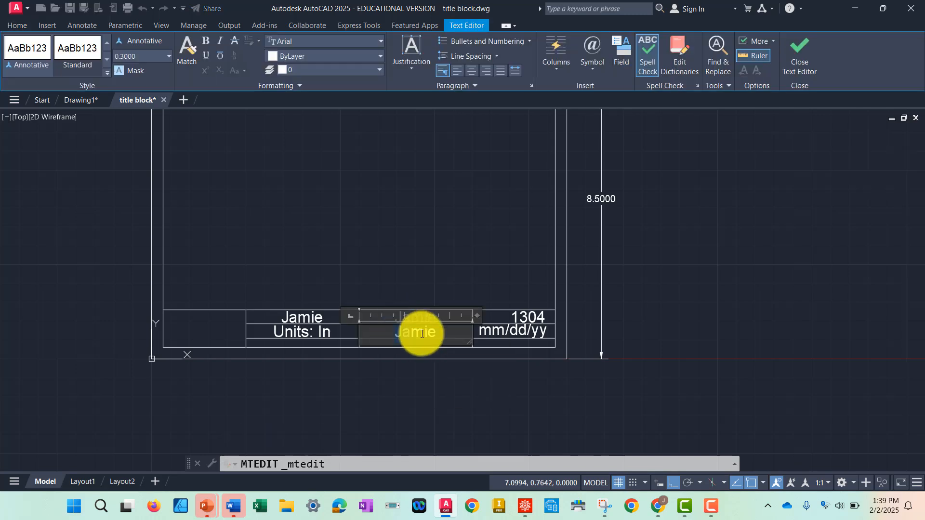
pyautogui.moveTo(421, 333); pyautogui.dragTo(438, 335)
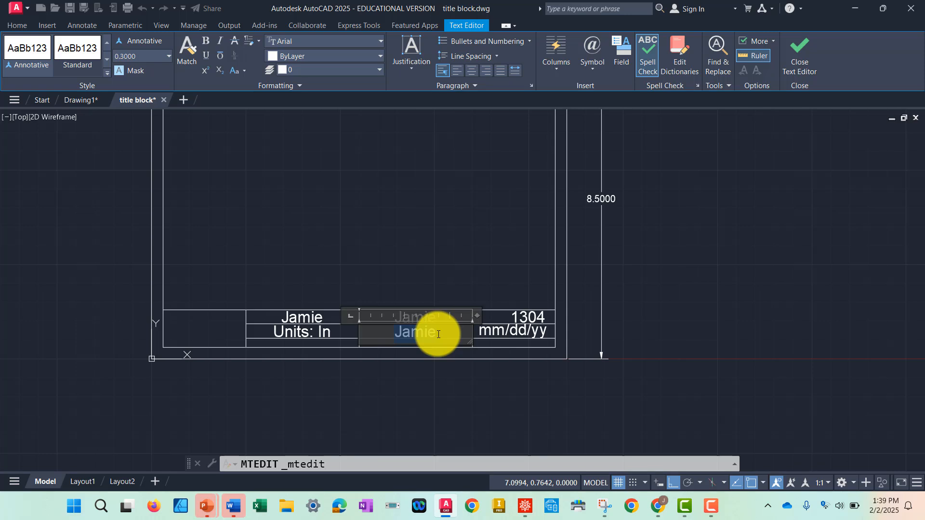
pyautogui.write('Scale')
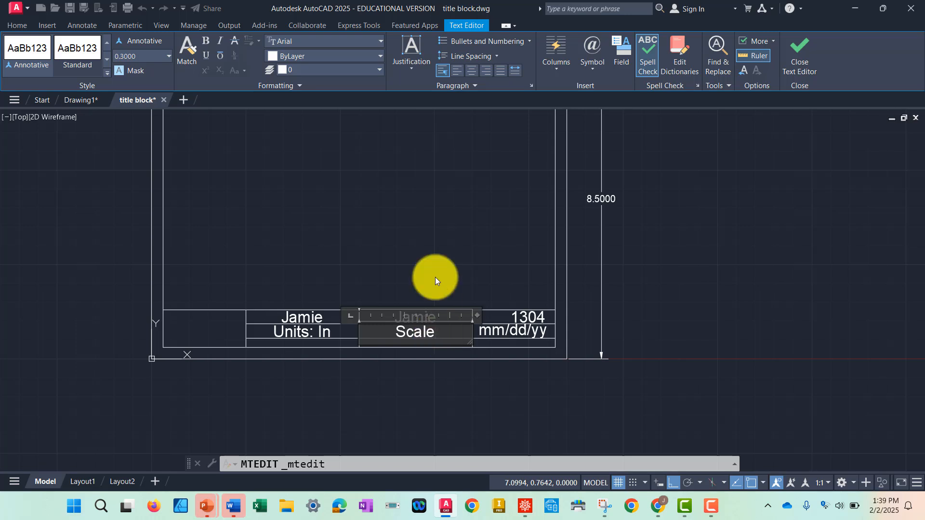
pyautogui.write('1:1')
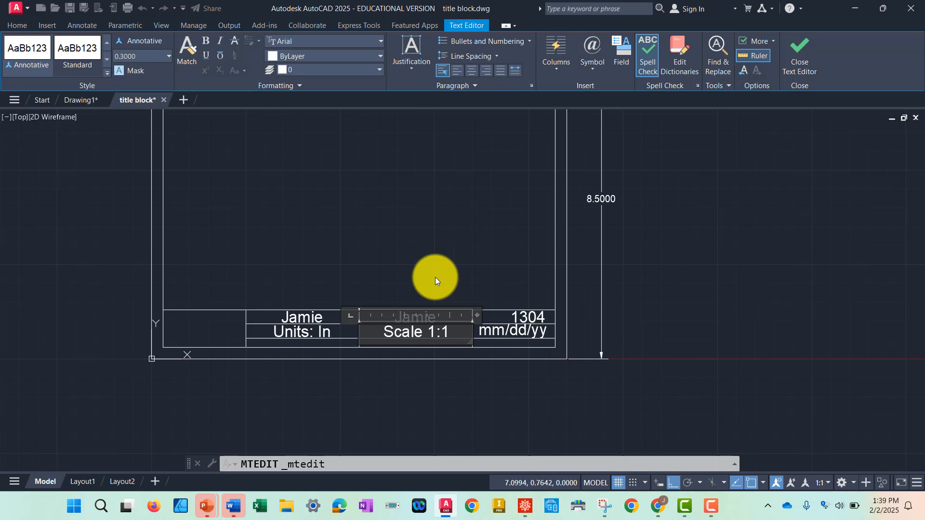
pyautogui.click(435, 277)
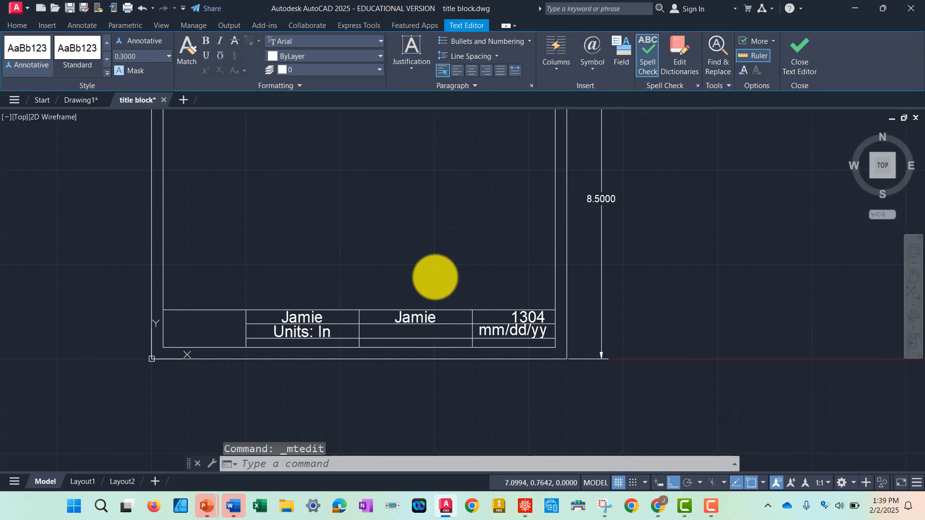
# - Replace the name in the third column's top cell with "Project"
pyautogui.click(415, 318)
pyautogui.doubleClick(416, 318)
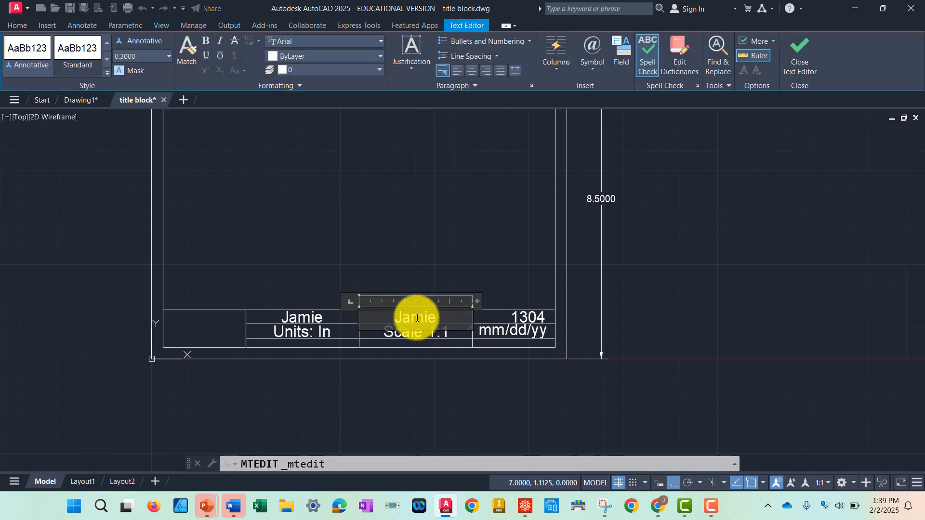
pyautogui.moveTo(392, 317); pyautogui.dragTo(437, 316)
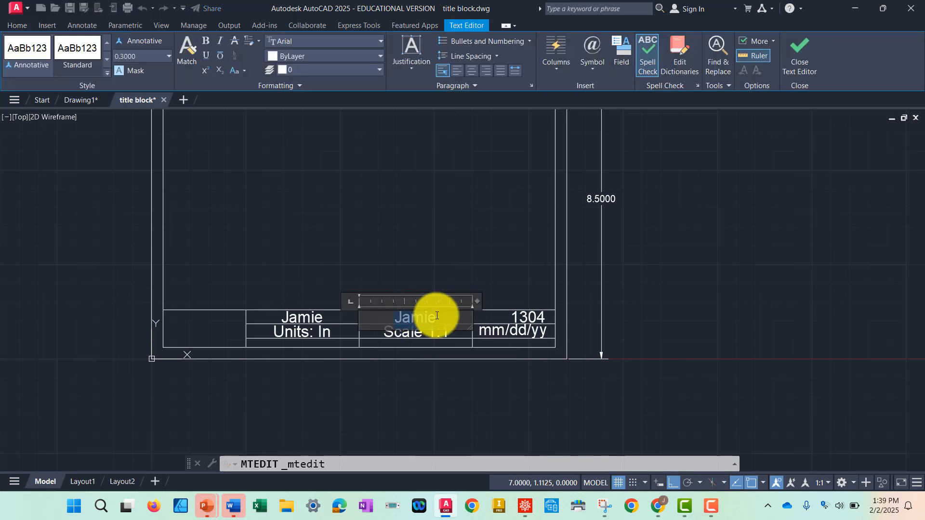
pyautogui.write('Project')
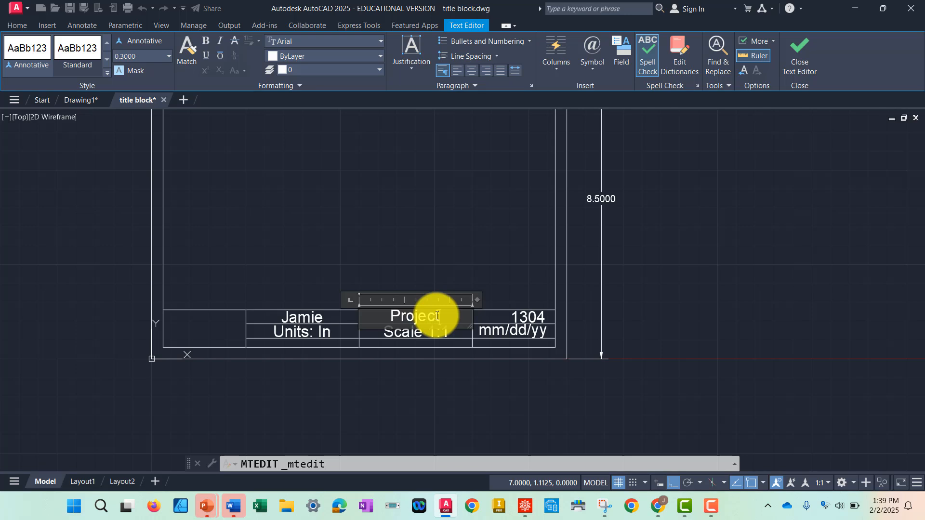
pyautogui.click(464, 247)
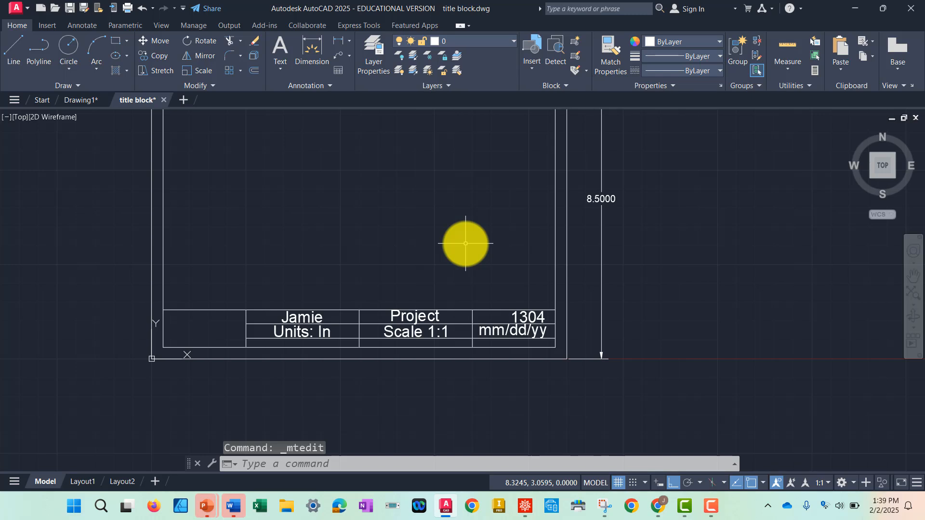
# - Switch from model space to the Layout1 paper space layout
pyautogui.scroll(-2, 465, 227)
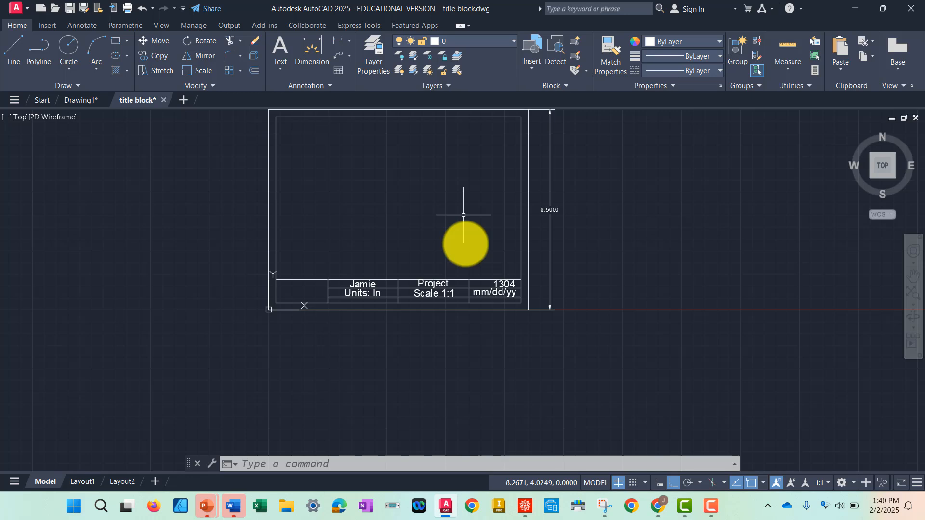
pyautogui.moveTo(462, 194)
pyautogui.mouseDown(button='middle')
pyautogui.moveTo(443, 224)
pyautogui.moveTo(467, 209)
pyautogui.moveTo(427, 248)
pyautogui.mouseUp(button='middle')
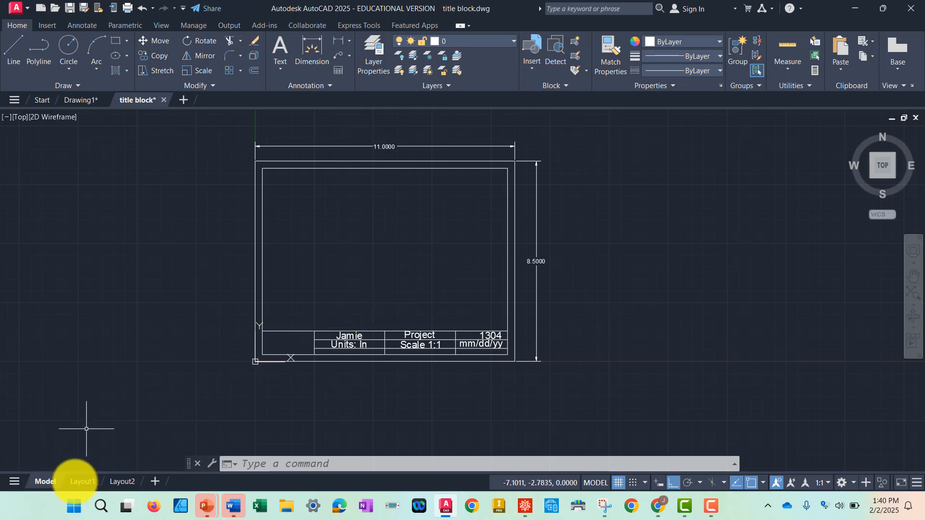
pyautogui.click(83, 481)
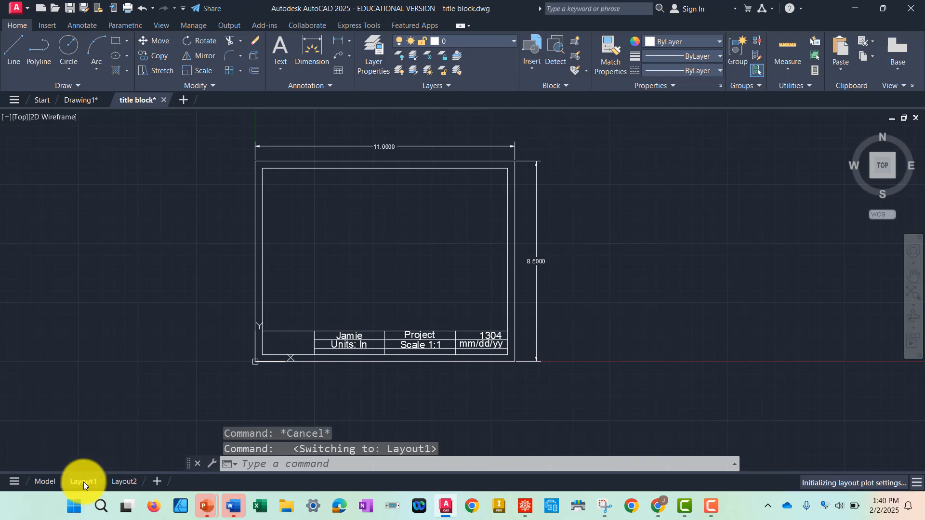
# - Shrink and recentre the title block inside Layout1's existing viewport, and return to paper space
pyautogui.click(124, 483)
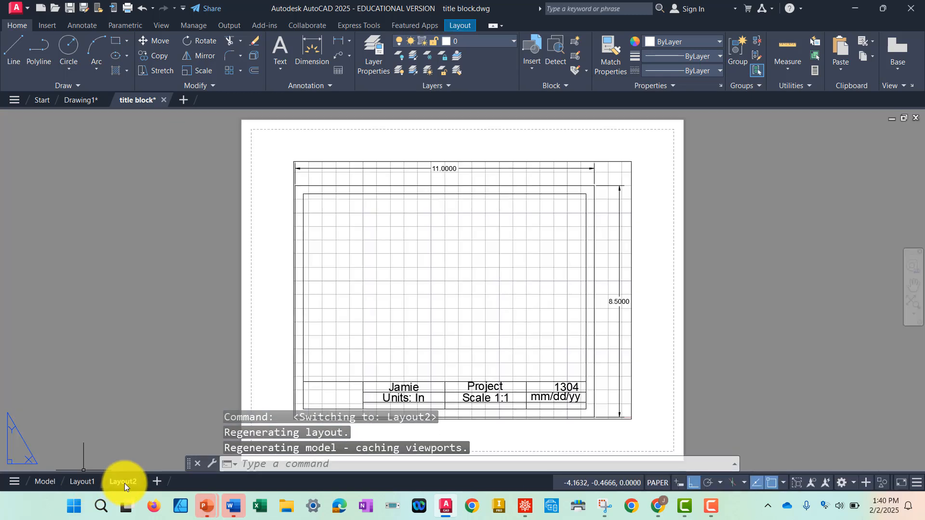
pyautogui.click(83, 483)
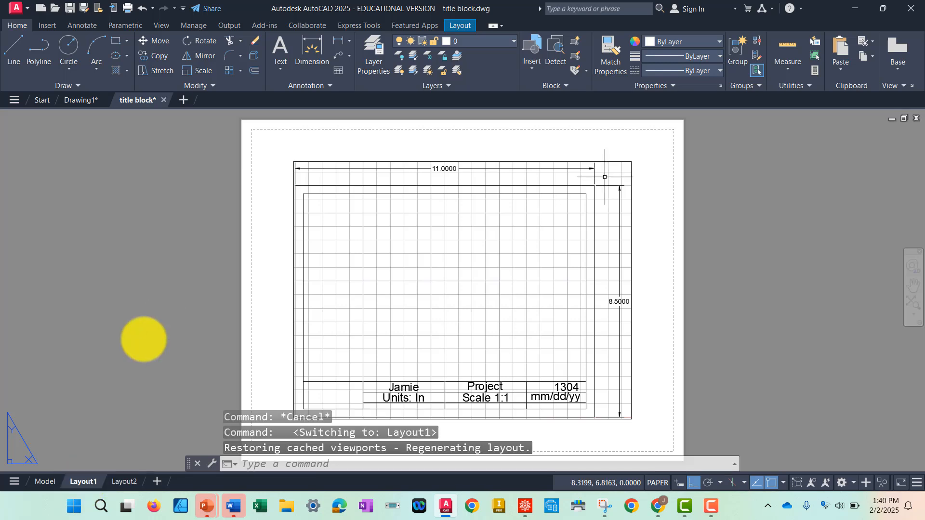
pyautogui.click(656, 484)
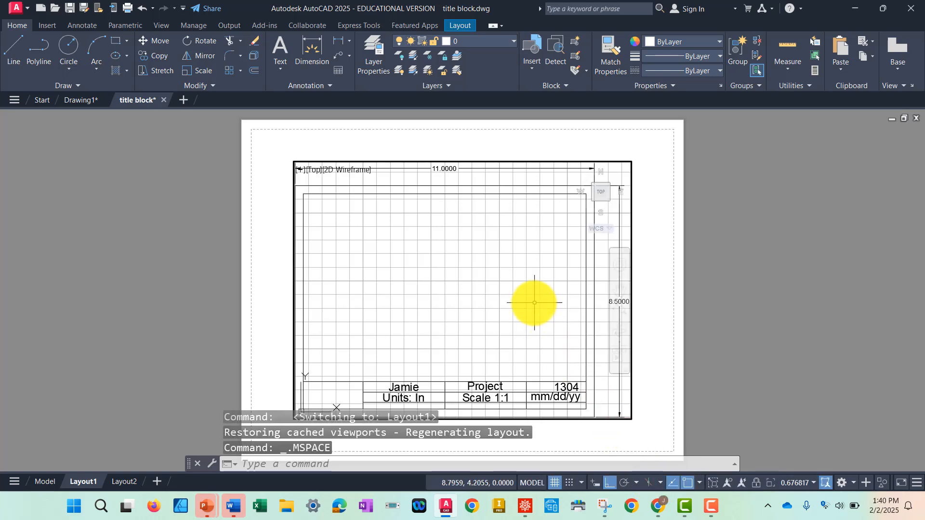
pyautogui.scroll(-3, 534, 303)
pyautogui.scroll(2, 534, 303)
pyautogui.moveTo(534, 303)
pyautogui.mouseDown(button='middle')
pyautogui.moveTo(572, 241)
pyautogui.moveTo(512, 275)
pyautogui.moveTo(532, 282)
pyautogui.moveTo(520, 272)
pyautogui.mouseUp(button='middle')
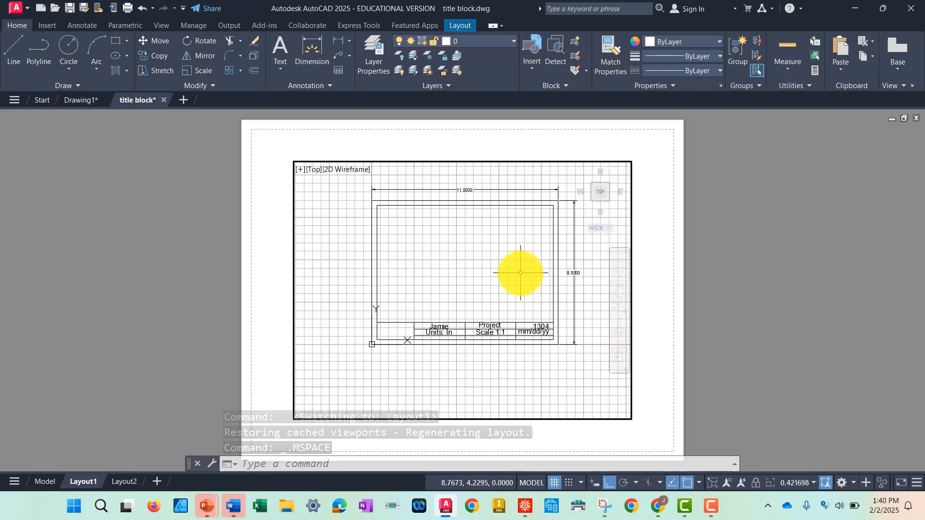
pyautogui.click(531, 483)
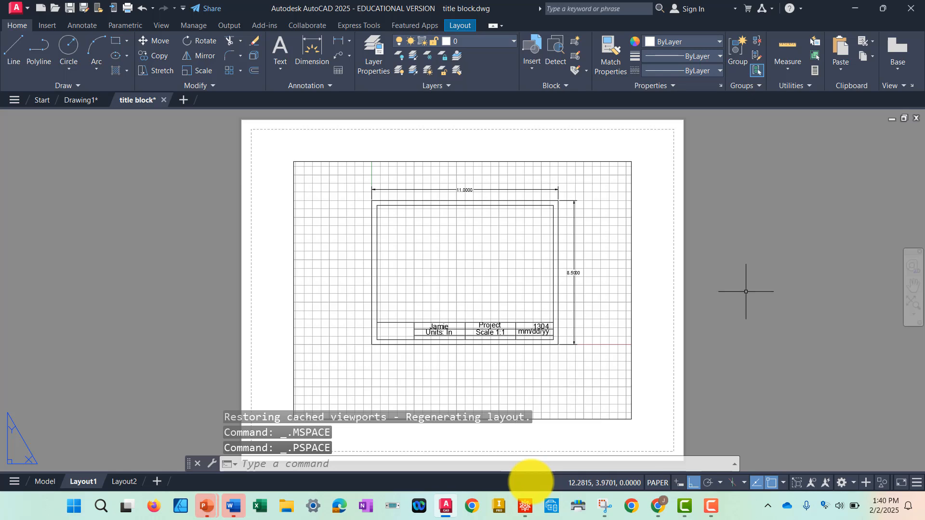
# - Delete the existing viewport from the Layout1 sheet
pyautogui.click(631, 301)
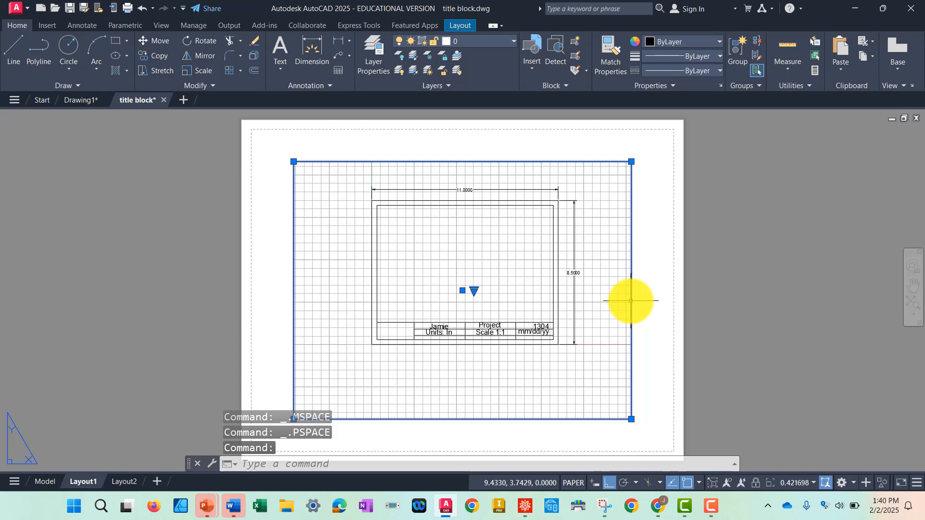
pyautogui.press('Delete')
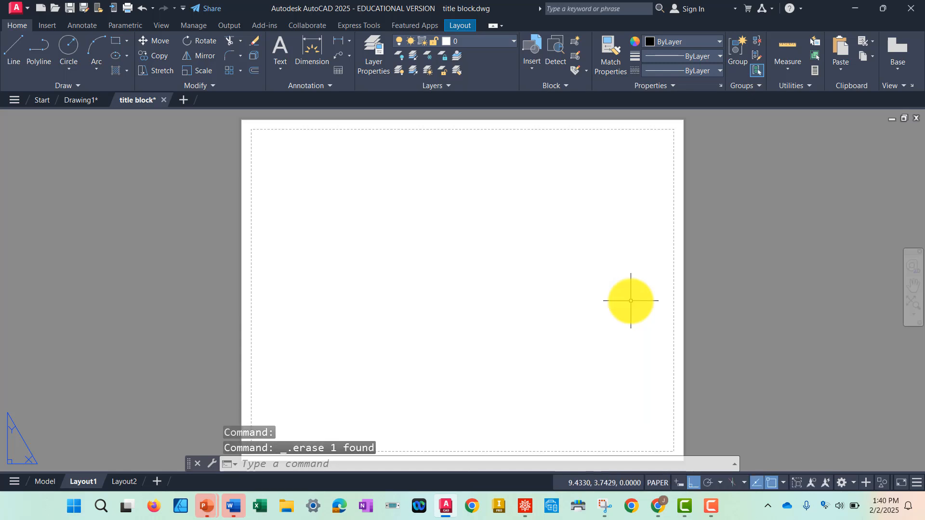
# - Create a single 2D viewport with the VIEWPORTS command, drawn freehand around the middle of the Layout1 sheet
pyautogui.click(382, 464)
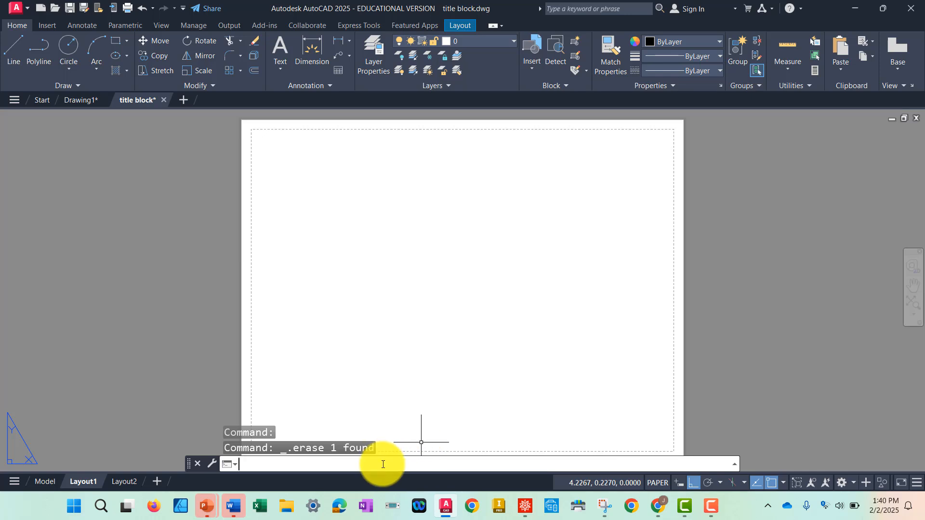
pyautogui.write('viewport')
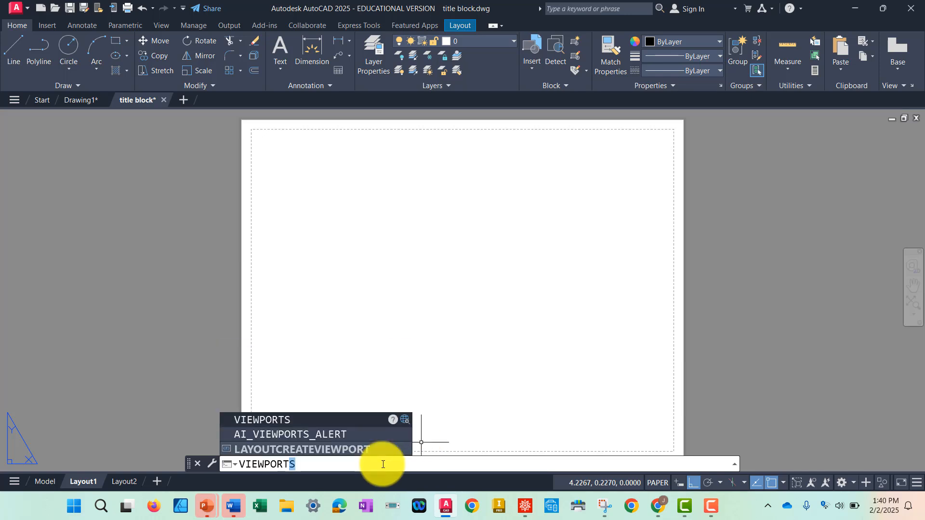
pyautogui.press('Return')
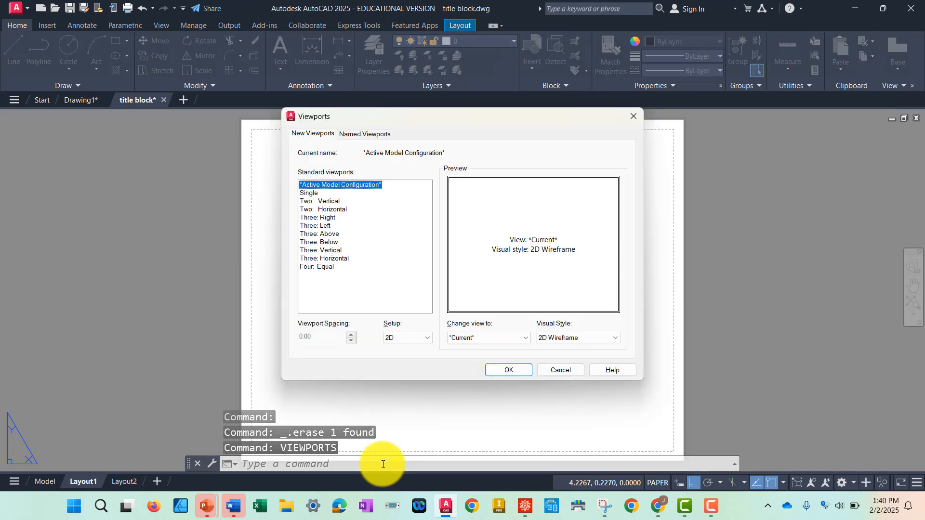
pyautogui.click(314, 193)
pyautogui.click(520, 368)
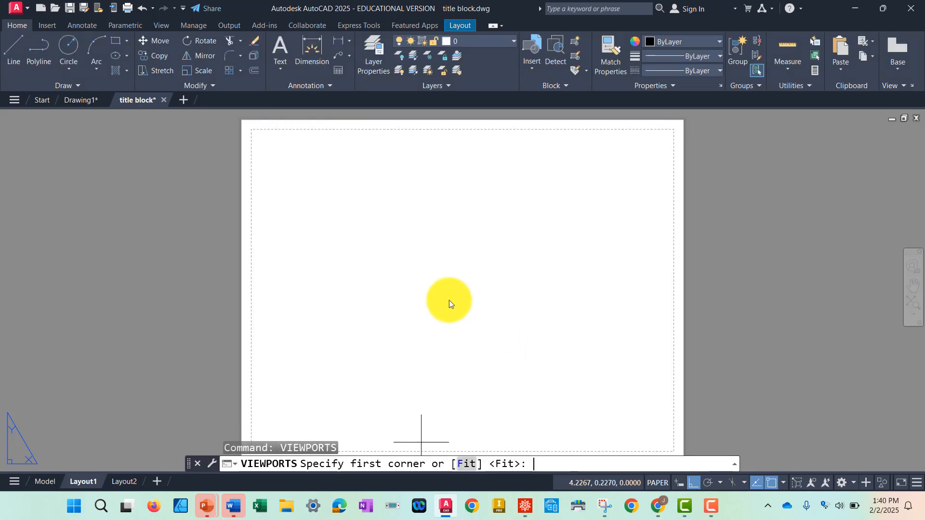
pyautogui.click(331, 185)
pyautogui.click(551, 353)
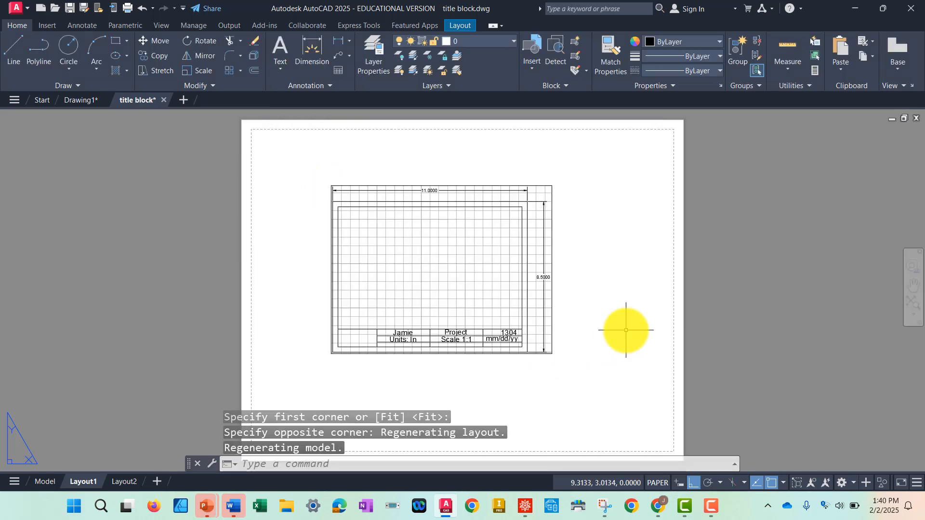
# - Activate model space inside the new viewport and display the title block smaller, near the viewport's middle
pyautogui.click(654, 484)
pyautogui.scroll(-4, 467, 288)
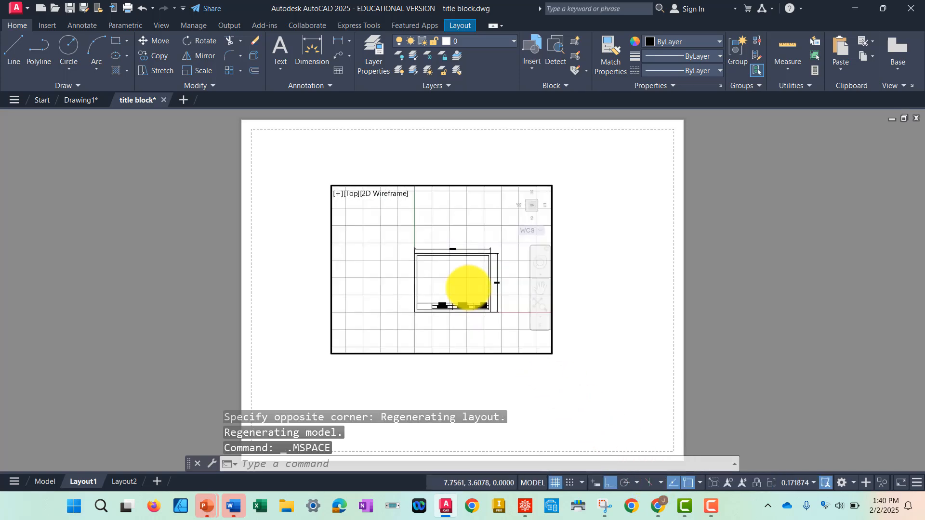
pyautogui.scroll(3, 468, 288)
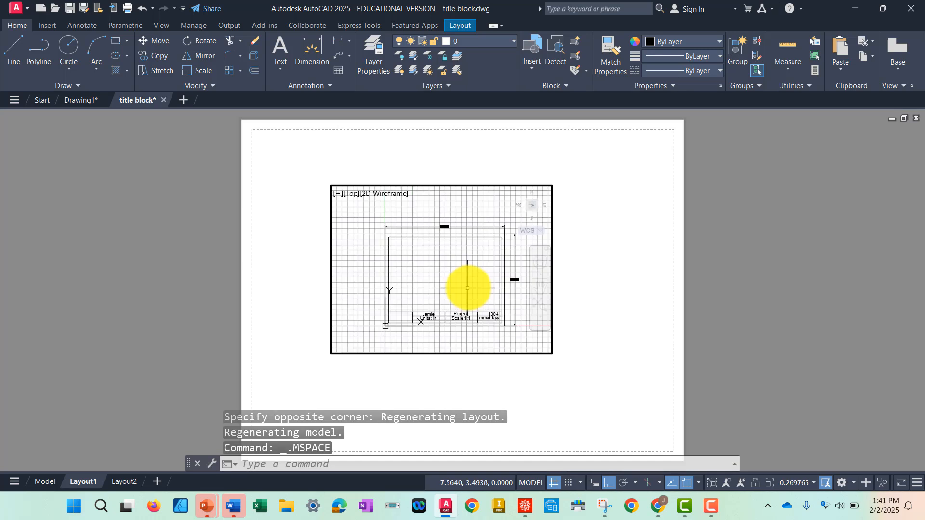
pyautogui.scroll(-3, 468, 288)
pyautogui.moveTo(468, 289); pyautogui.dragTo(447, 258, button='middle')
# - Compare the title block in model space with its display in the Layout1 viewport
pyautogui.click(45, 481)
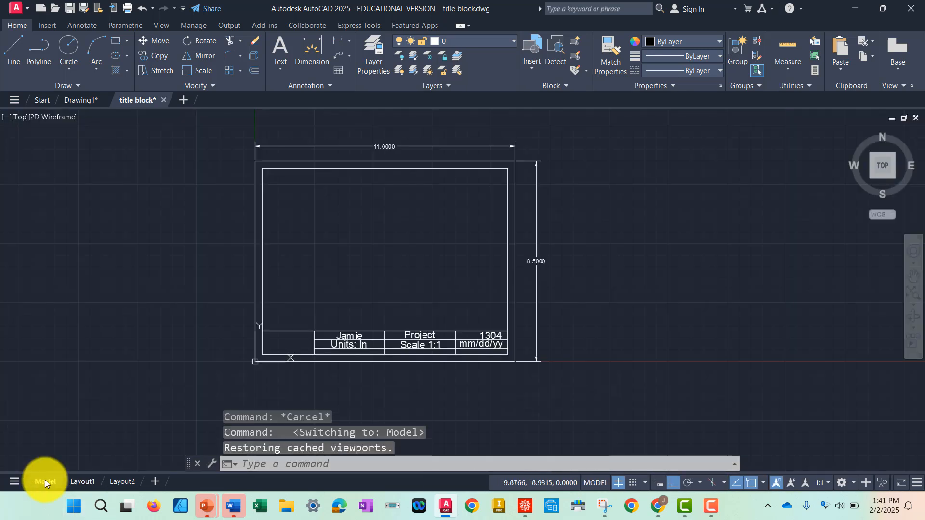
pyautogui.click(81, 481)
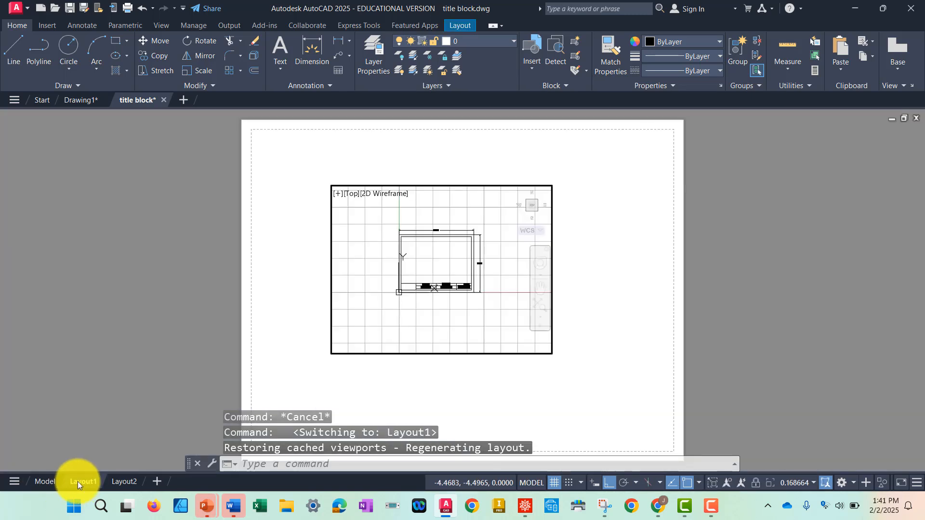
pyautogui.click(45, 479)
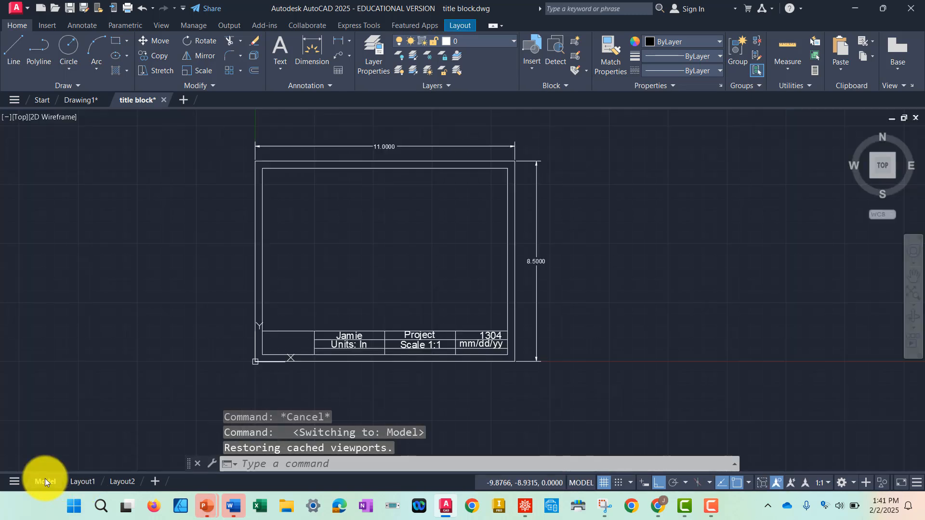
pyautogui.click(81, 481)
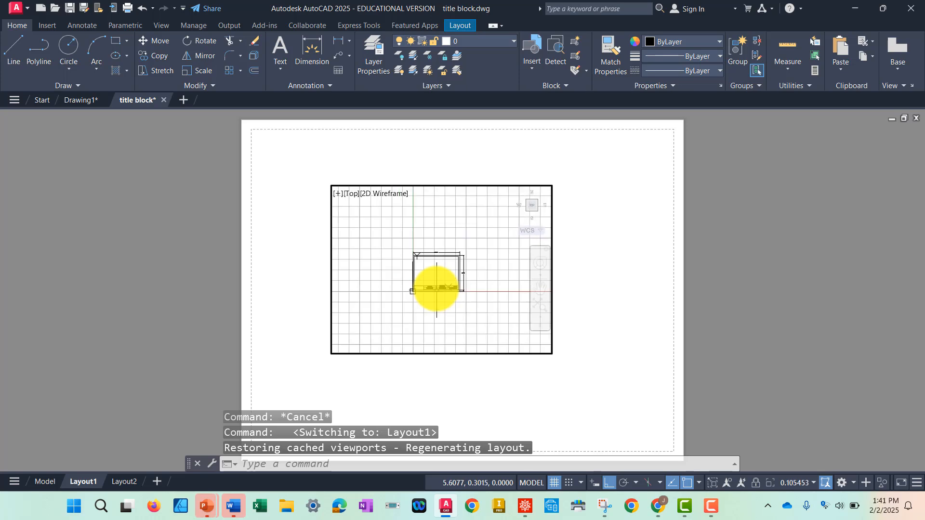
# - Reframe the whole title block in the viewport, turn off its grid, and return to paper space
pyautogui.scroll(3, 436, 289)
pyautogui.scroll(-2, 437, 289)
pyautogui.scroll(1, 436, 289)
pyautogui.scroll(1, 437, 289)
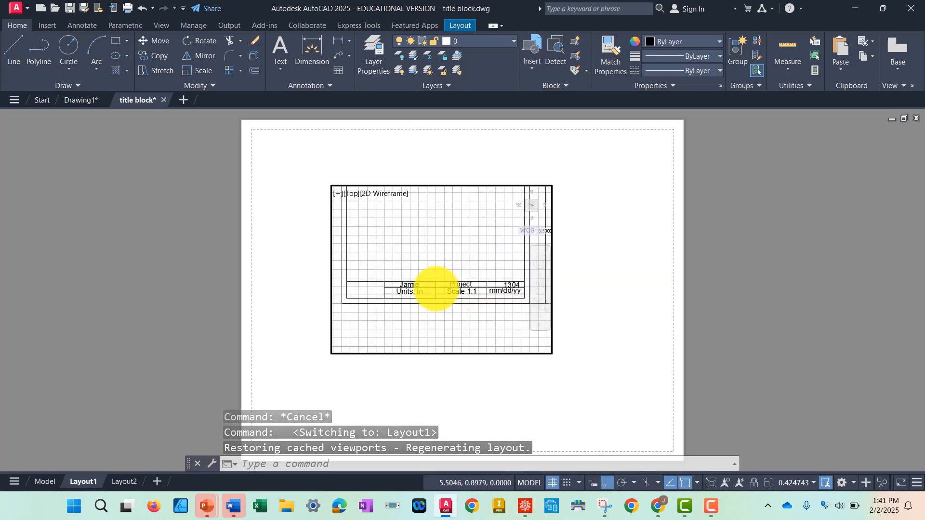
pyautogui.scroll(-1, 436, 289)
pyautogui.moveTo(425, 244)
pyautogui.mouseDown(button='middle')
pyautogui.moveTo(461, 281)
pyautogui.moveTo(444, 275)
pyautogui.mouseUp(button='middle')
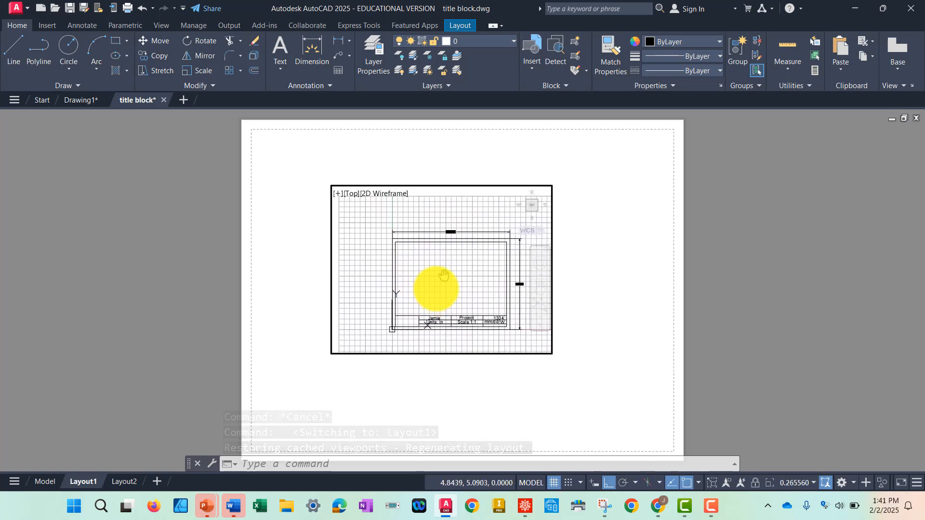
pyautogui.click(554, 483)
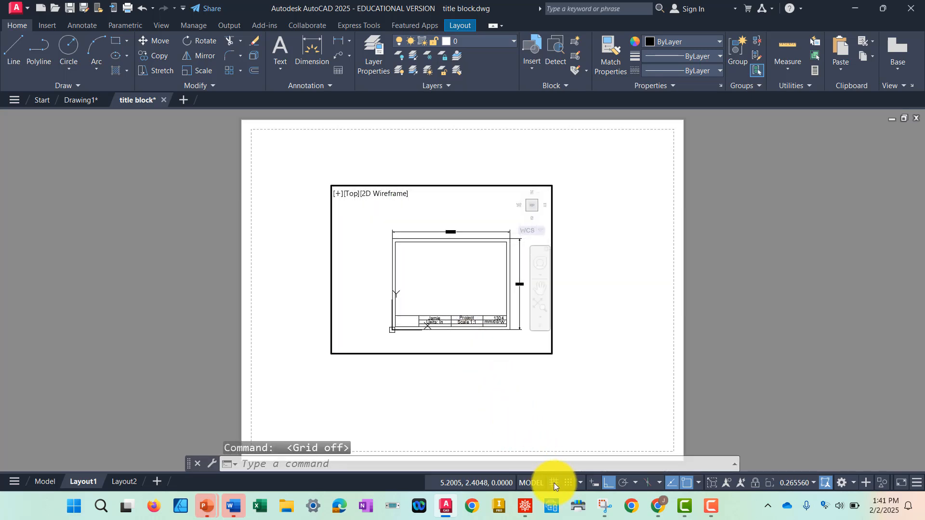
pyautogui.moveTo(419, 258)
pyautogui.mouseDown(button='middle')
pyautogui.moveTo(458, 291)
pyautogui.moveTo(438, 263)
pyautogui.moveTo(417, 258)
pyautogui.mouseUp(button='middle')
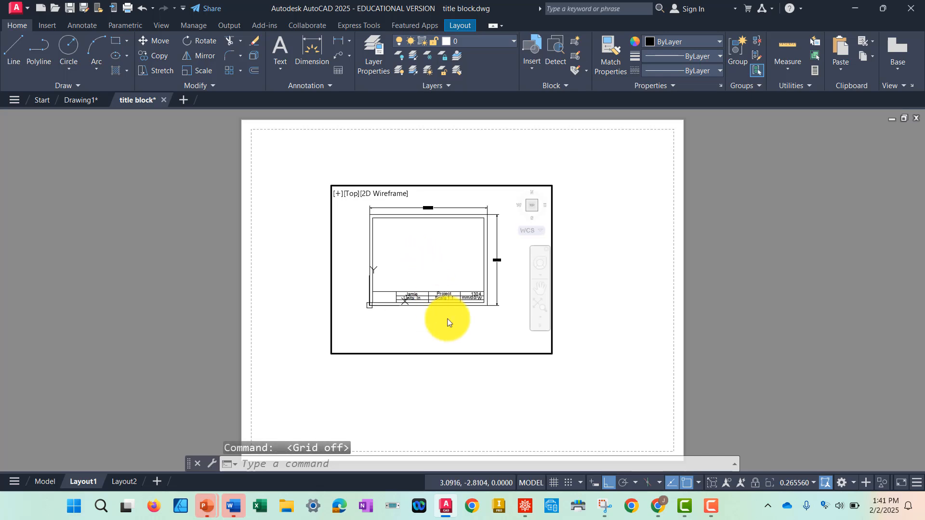
pyautogui.click(528, 481)
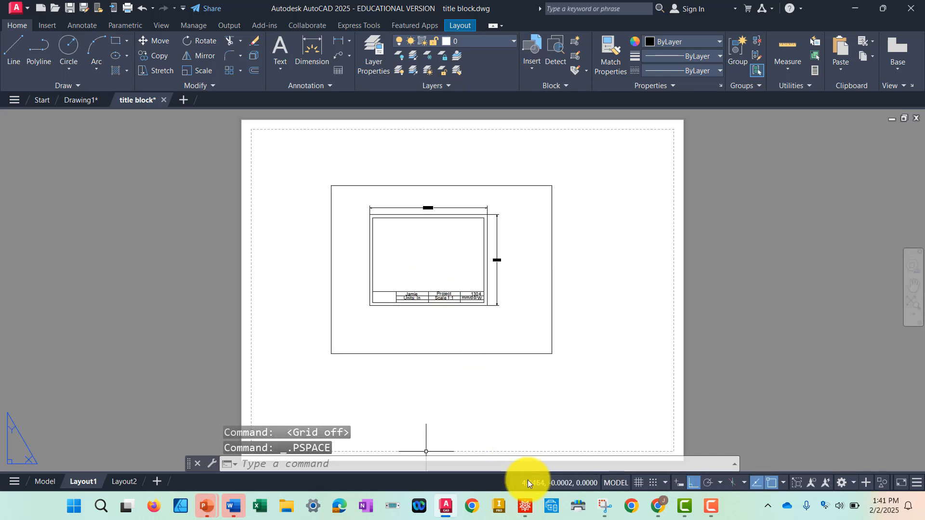
# - Delete the freehand-drawn viewport, leaving the Layout1 sheet empty
pyautogui.click(472, 352)
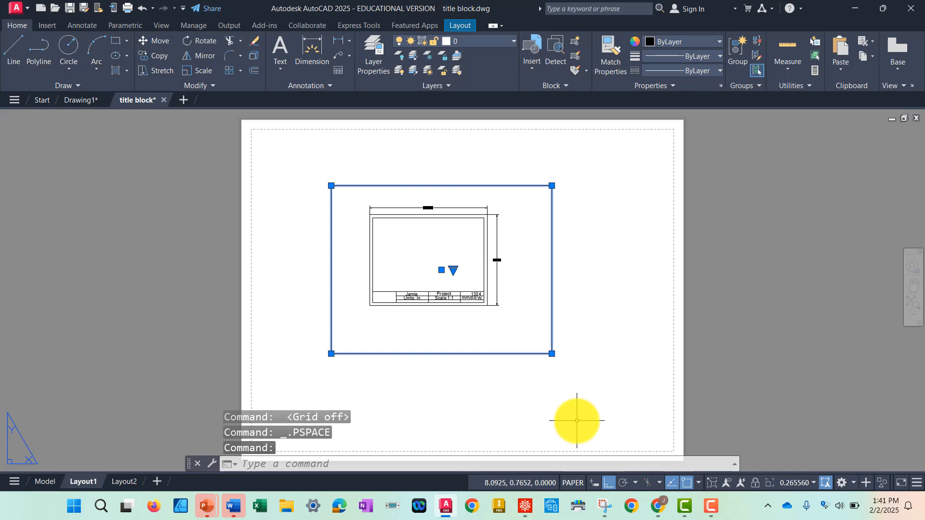
pyautogui.press('Delete')
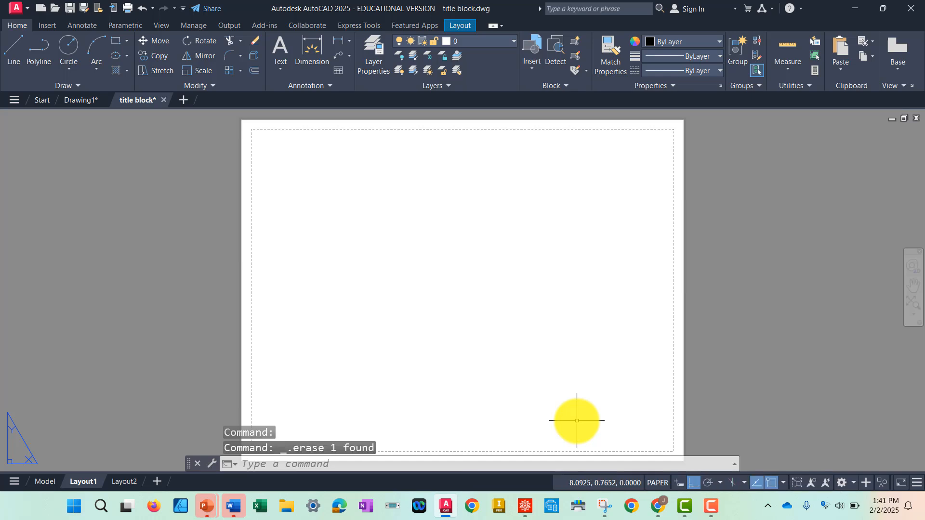
# - Open Layout1's page setup for modification through the Page Setup Manager
pyautogui.scroll(-2, 560, 377)
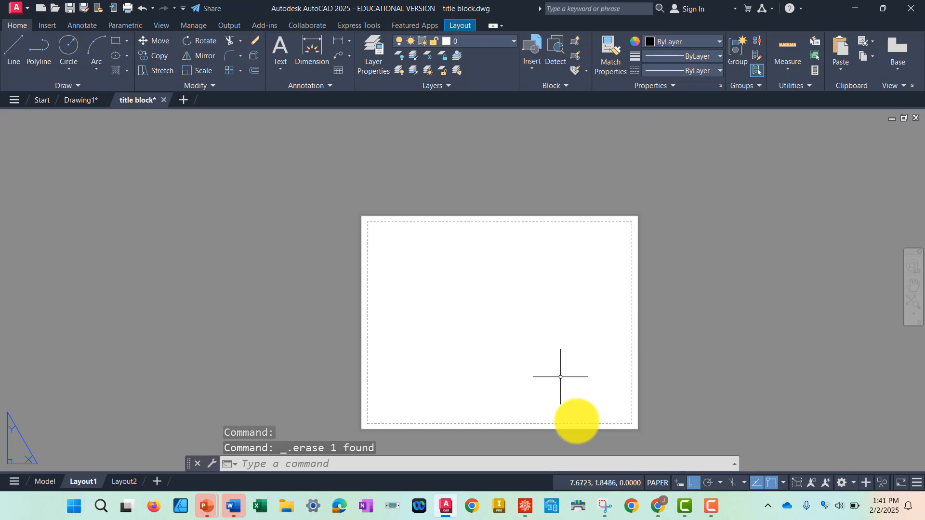
pyautogui.rightClick(86, 481)
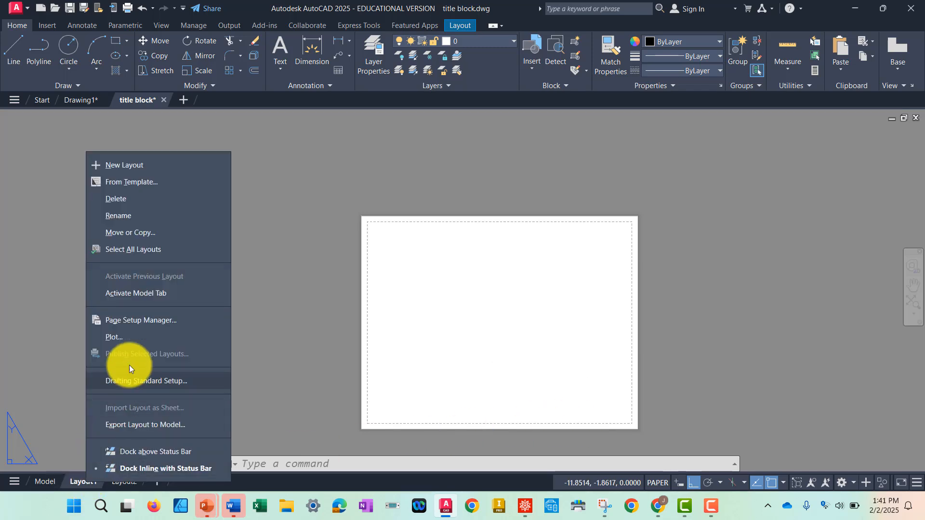
pyautogui.click(146, 322)
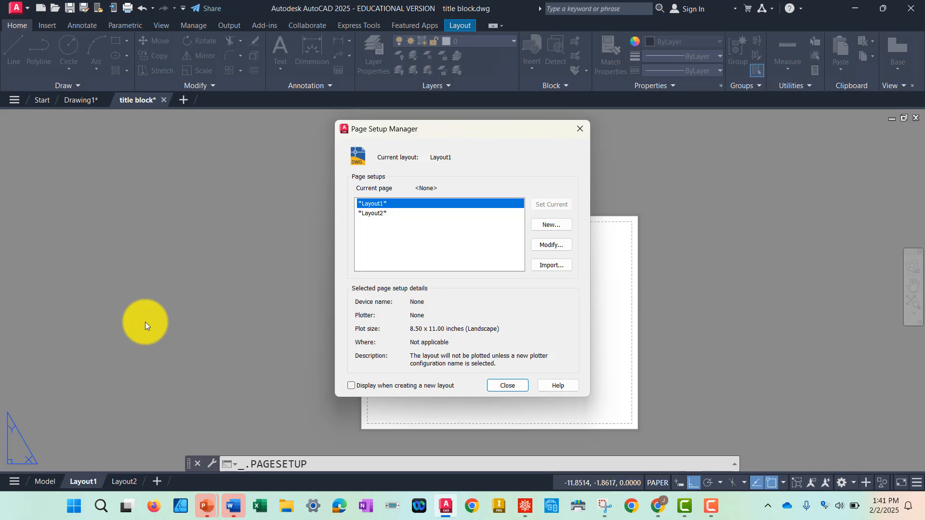
pyautogui.click(552, 245)
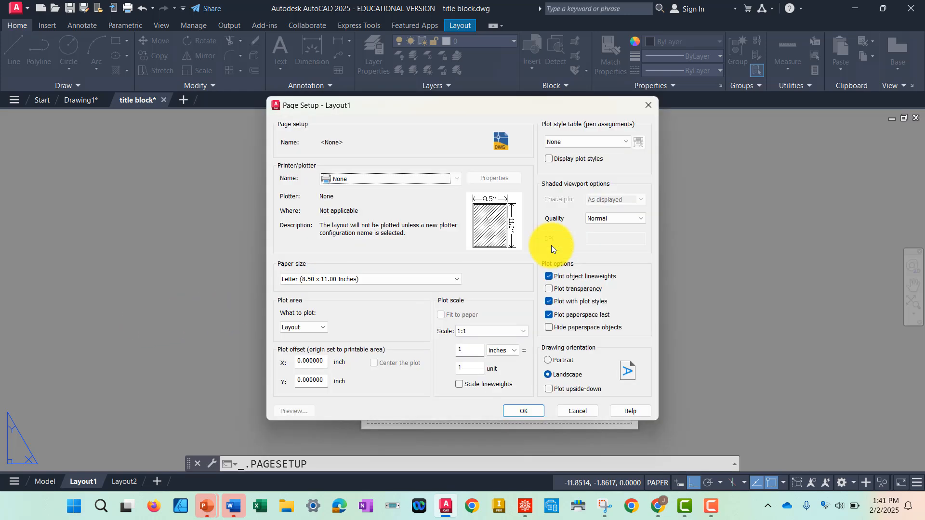
# - Try to assign the HP ENVY Photo 7800 series printer to Layout1's page setup, and cancel the printer connection
pyautogui.click(457, 182)
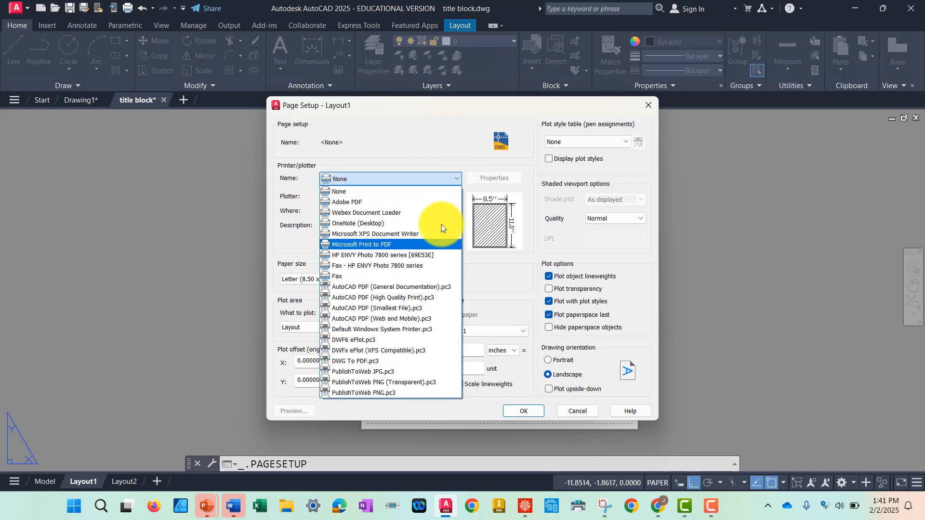
pyautogui.click(429, 255)
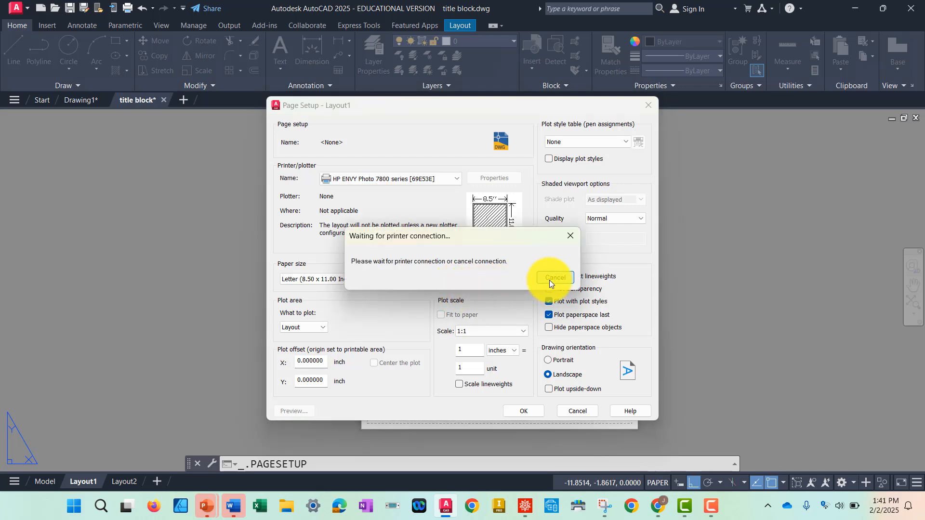
pyautogui.click(551, 278)
pyautogui.click(558, 298)
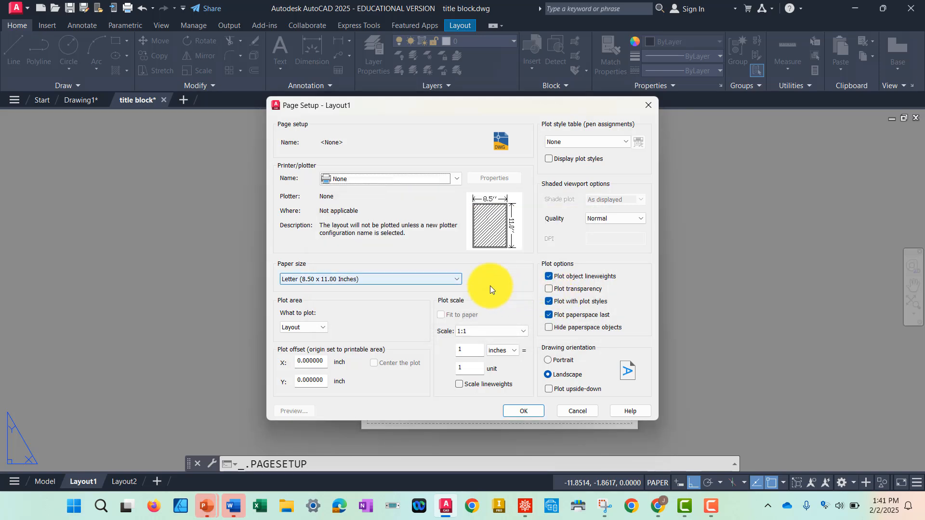
# - Keep the Letter (8.50 x 11.00 Inches) paper size and select None as Layout1's printer/plotter
pyautogui.click(458, 281)
pyautogui.click(458, 281)
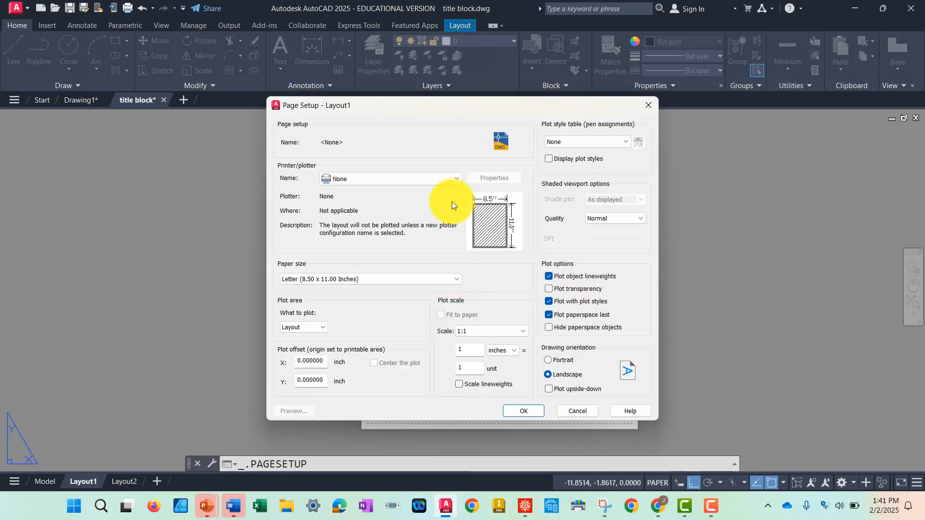
pyautogui.click(450, 178)
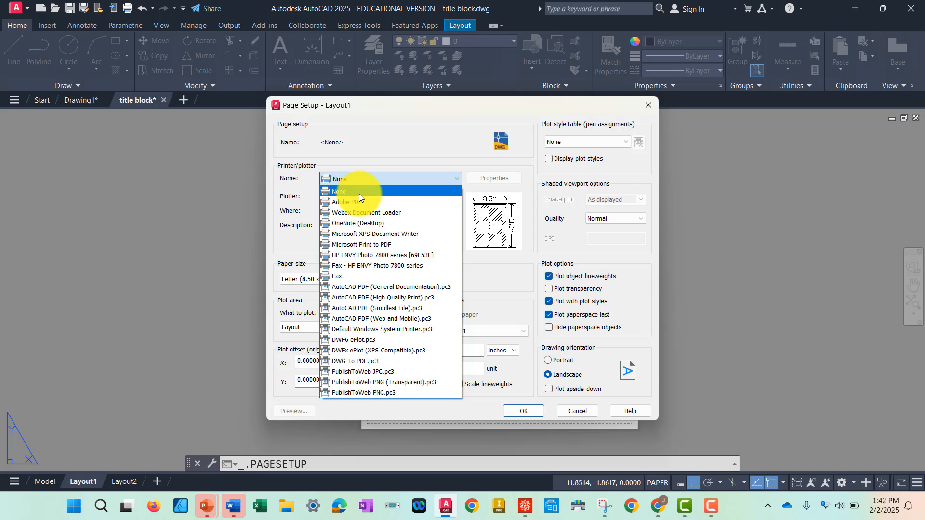
pyautogui.click(360, 193)
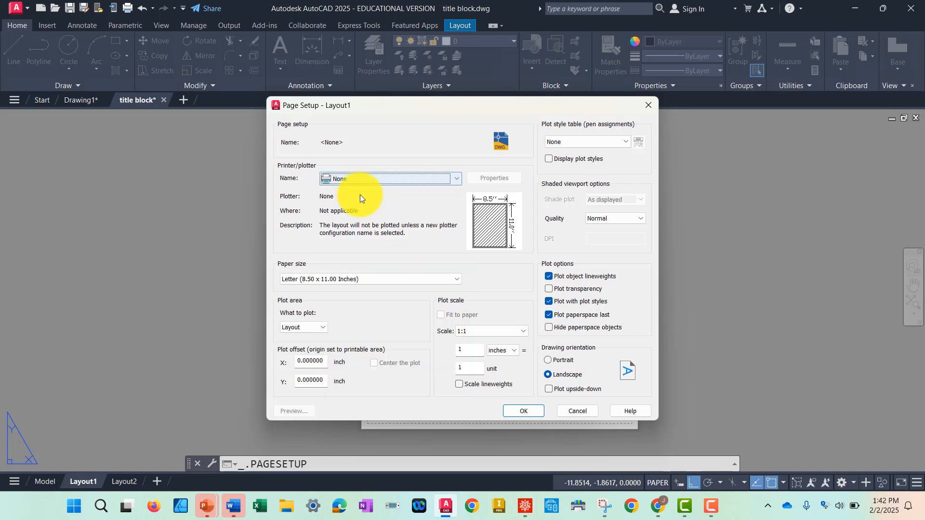
# - Set Layout1's paper size to ANSI A (8.50 x 11.00 Inches) with Landscape orientation, apply the page setup and close the Page Setup Manager
pyautogui.click(458, 280)
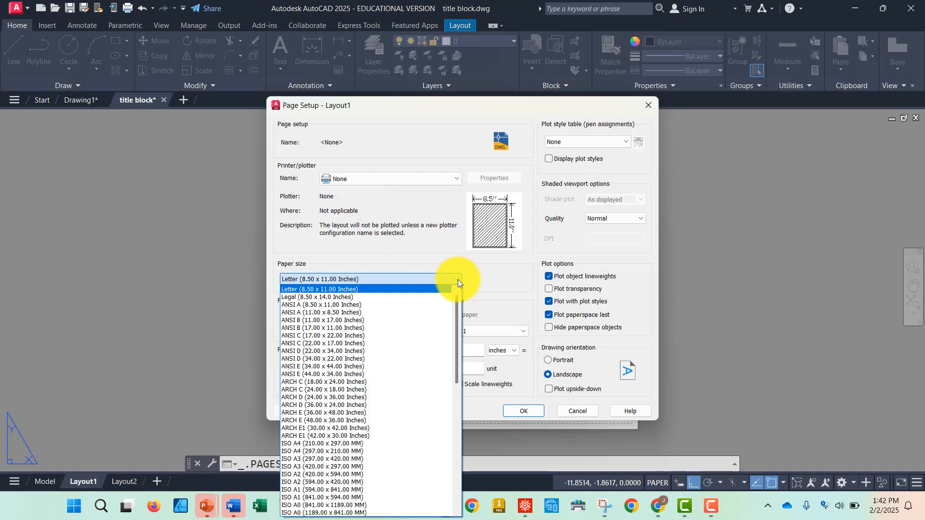
pyautogui.click(311, 305)
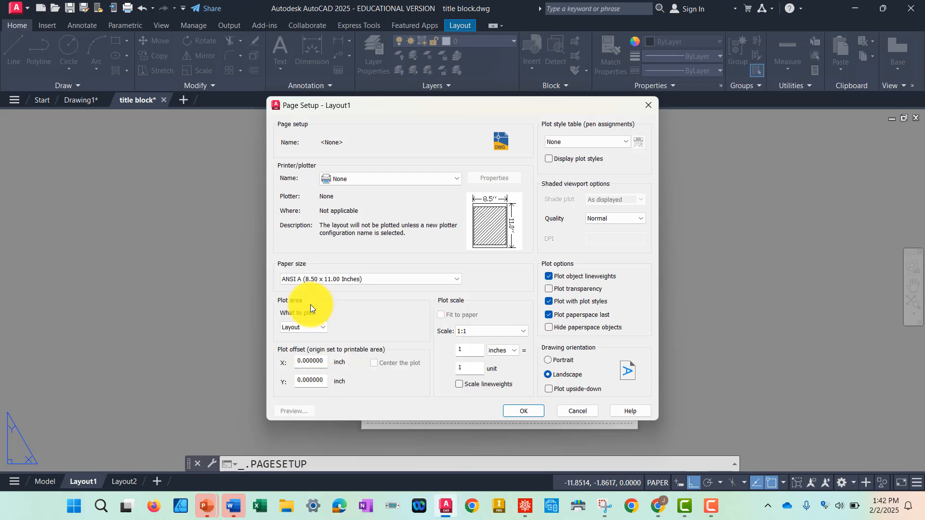
pyautogui.click(547, 361)
pyautogui.click(547, 375)
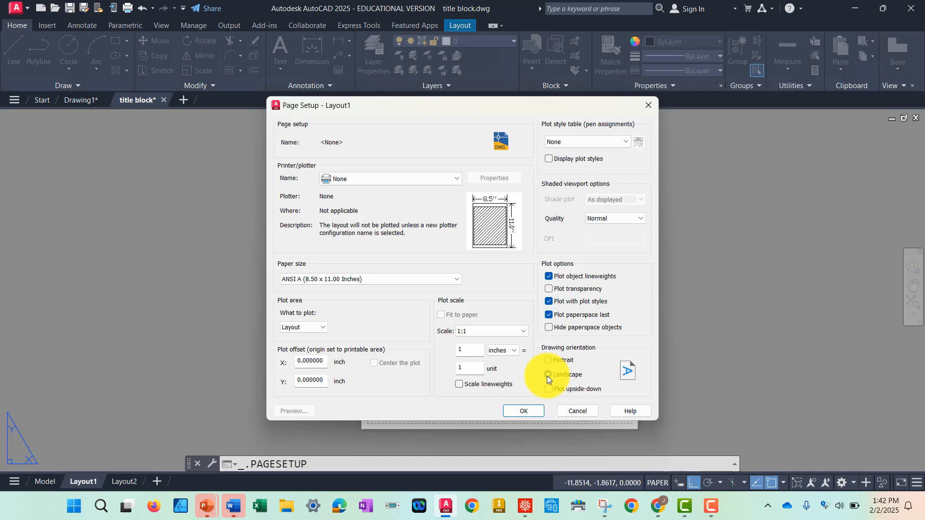
pyautogui.click(547, 361)
pyautogui.click(548, 374)
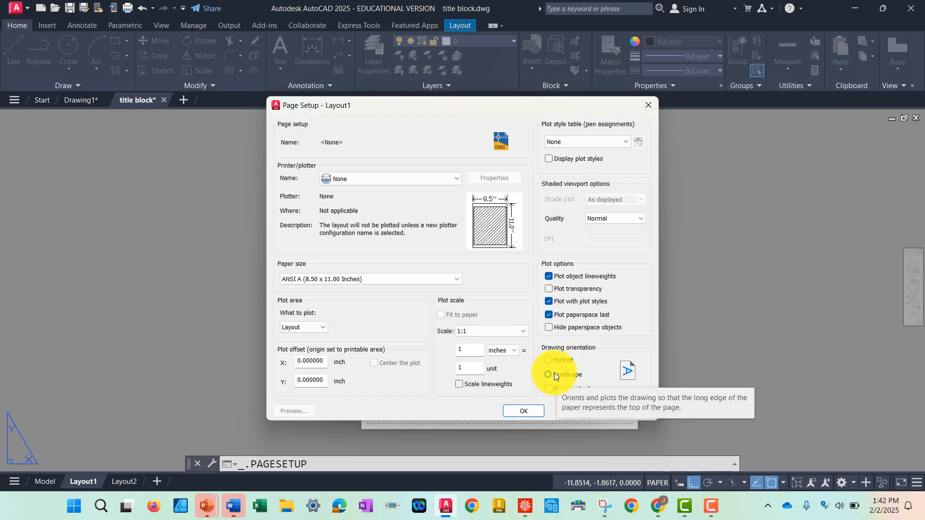
pyautogui.click(525, 411)
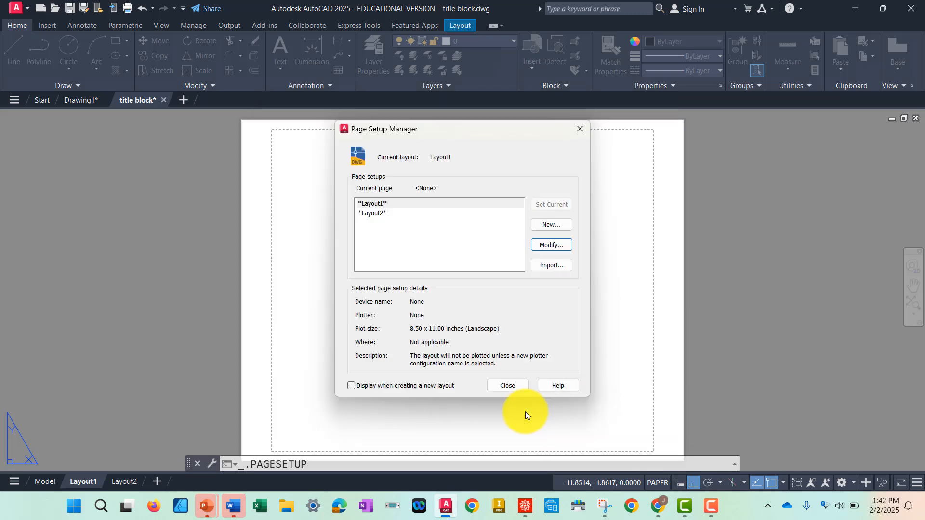
pyautogui.click(376, 213)
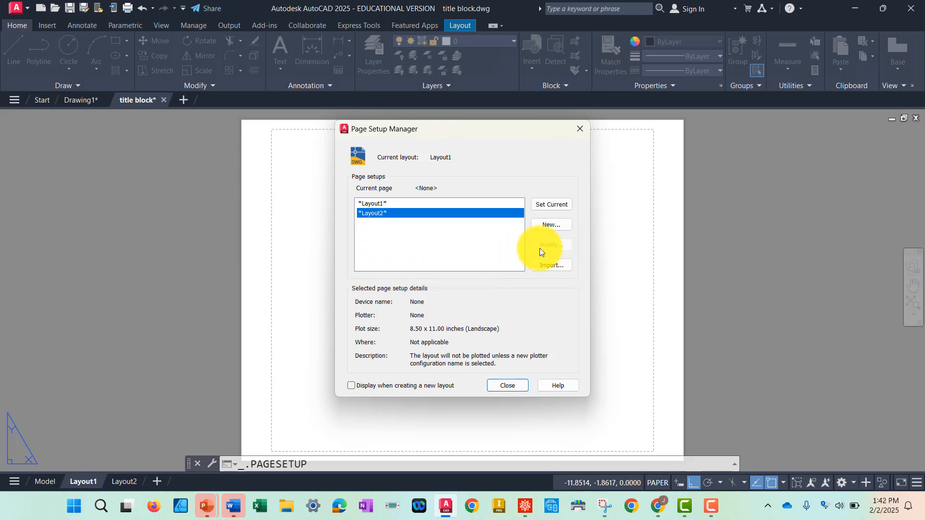
pyautogui.click(499, 386)
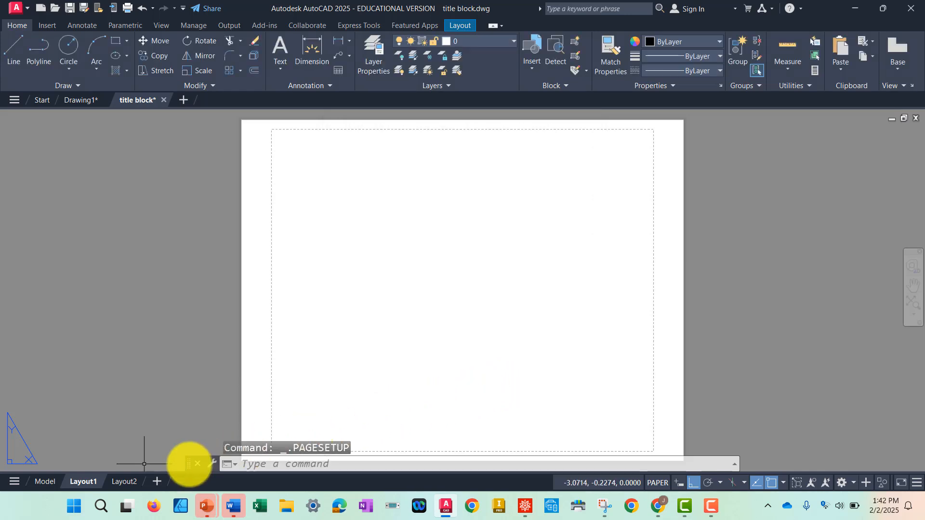
# - Switch to Layout2 and open its page setup for modification through the Page Setup Manager
pyautogui.click(124, 482)
pyautogui.rightClick(126, 482)
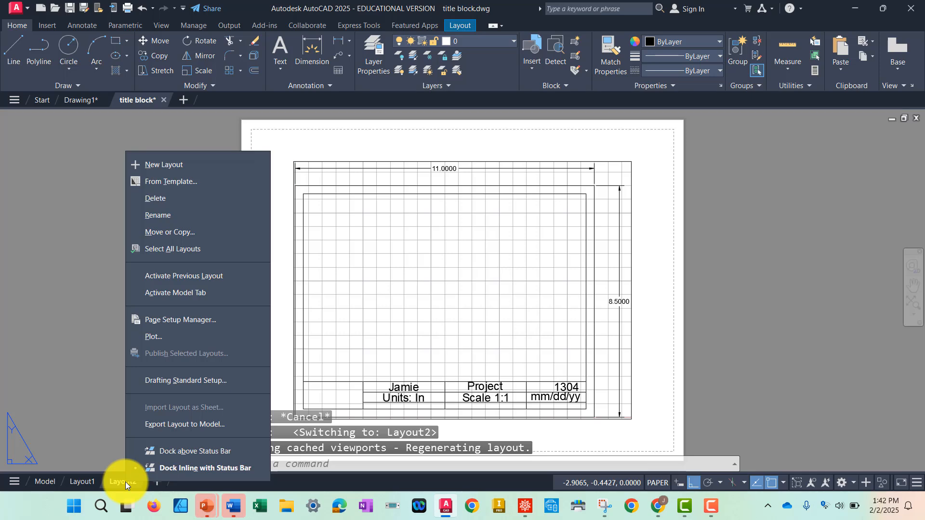
pyautogui.click(191, 321)
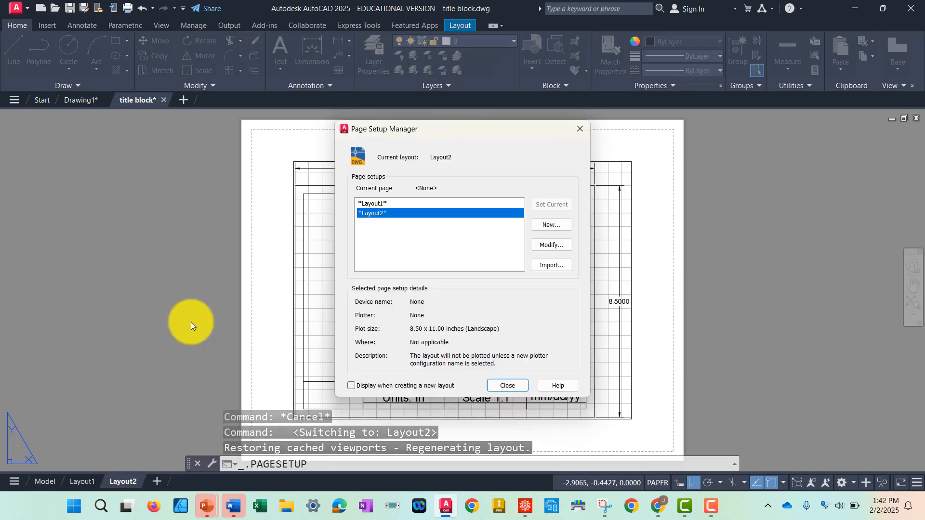
pyautogui.click(562, 246)
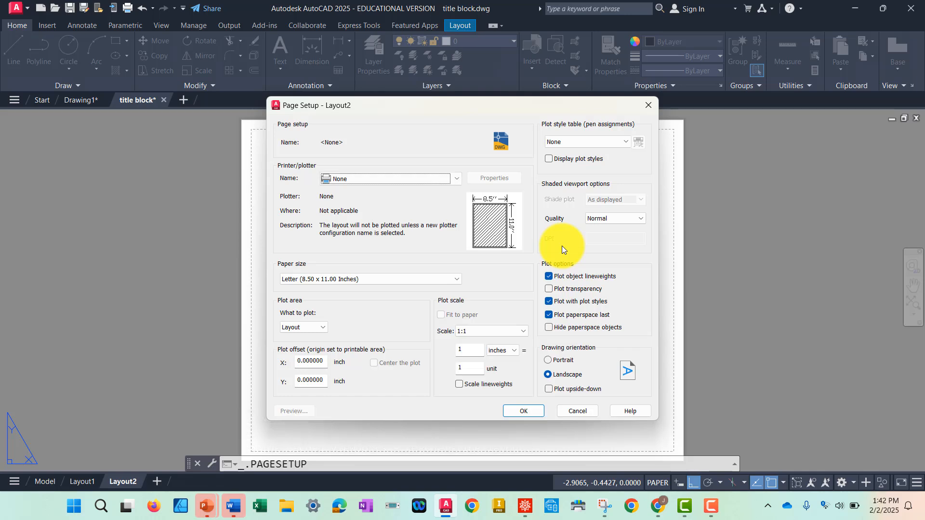
# - Set Layout2's paper size to ANSI A (8.50 x 11.00 Inches) with Portrait orientation, apply the page setup and close the manager
pyautogui.click(381, 279)
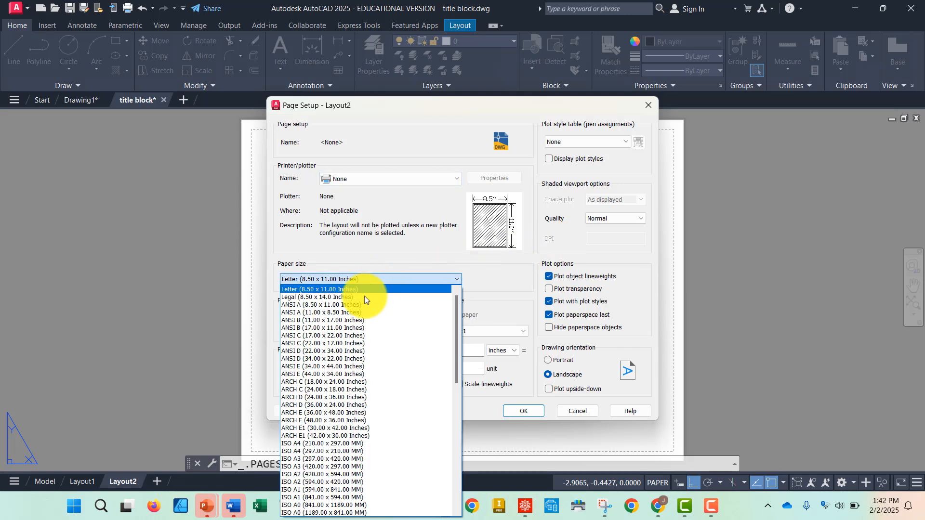
pyautogui.click(353, 305)
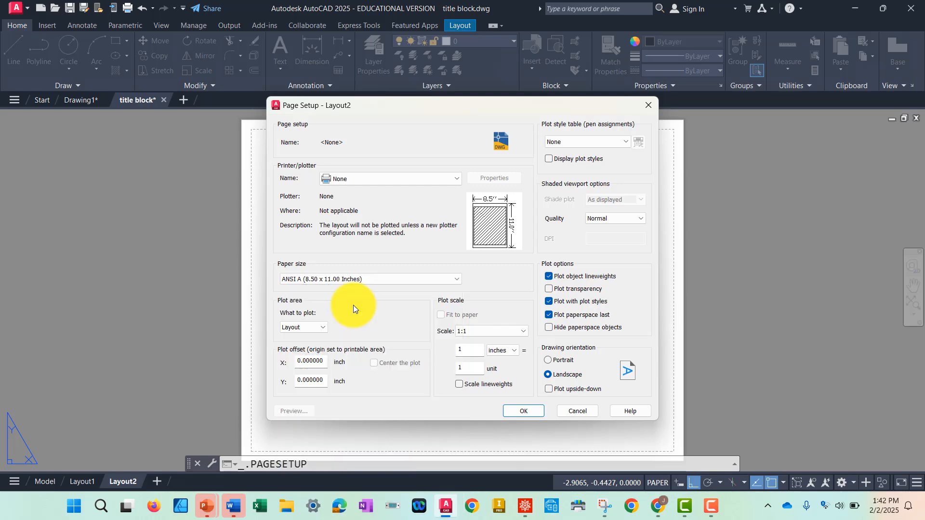
pyautogui.click(549, 360)
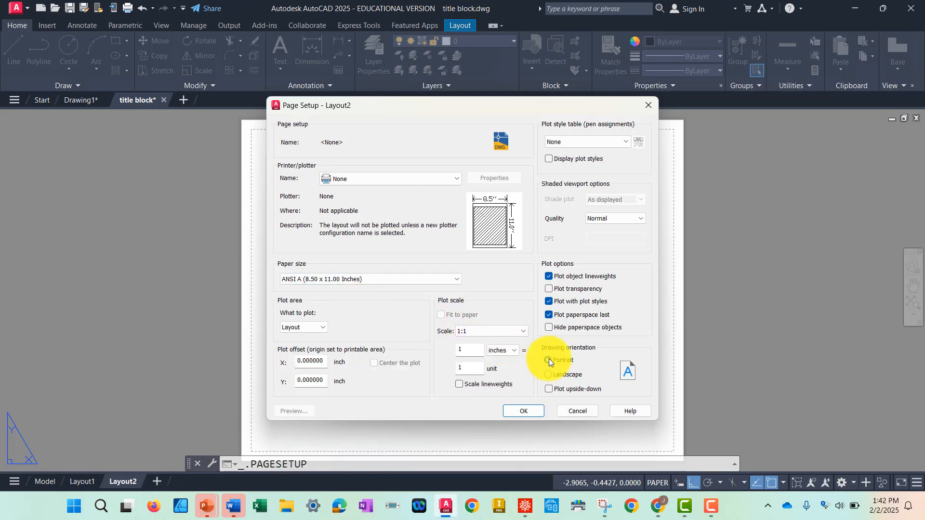
pyautogui.click(523, 410)
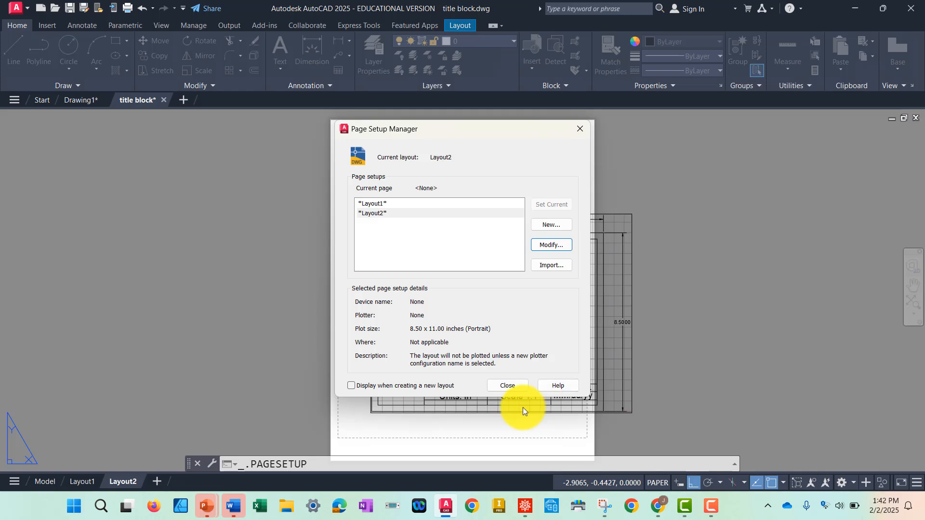
pyautogui.click(507, 386)
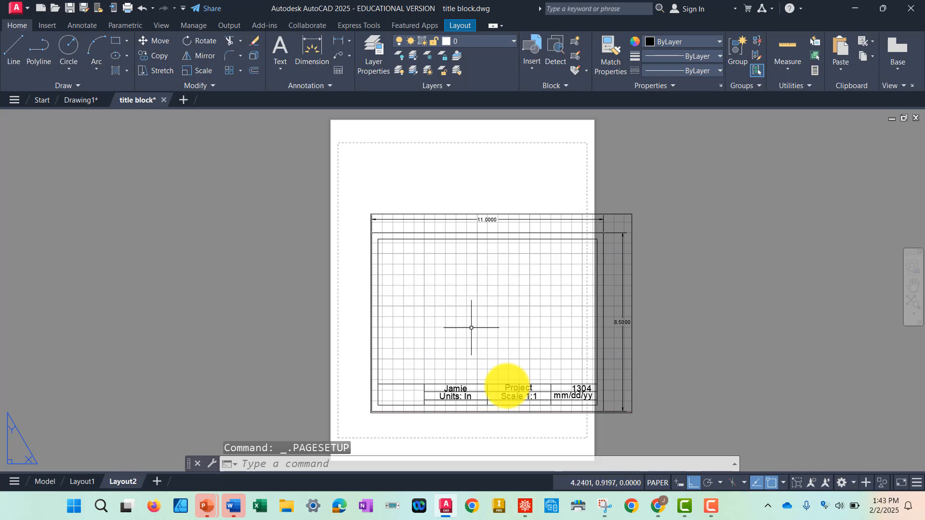
# - Select the viewport on the Layout2 sheet by its border
pyautogui.click(444, 213)
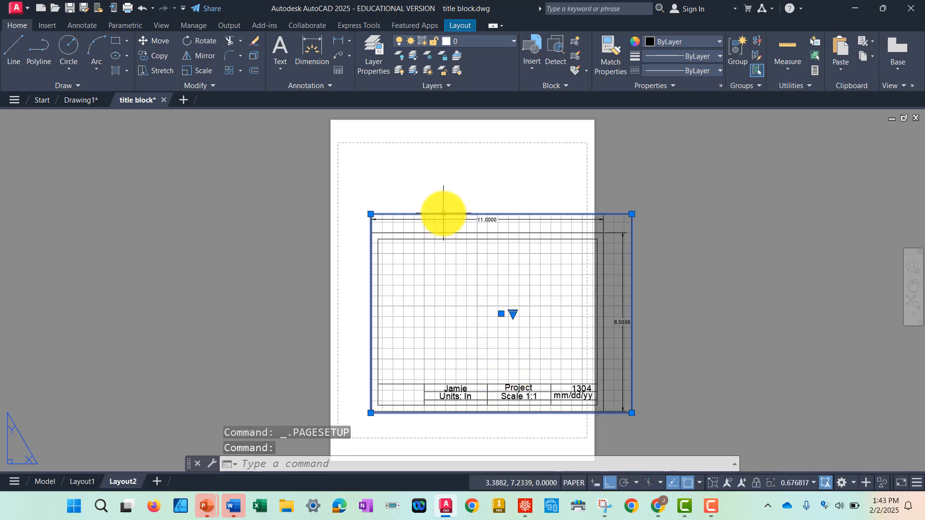
# - Delete the viewport from Layout2 and rename that layout as Port
pyautogui.press('Delete')
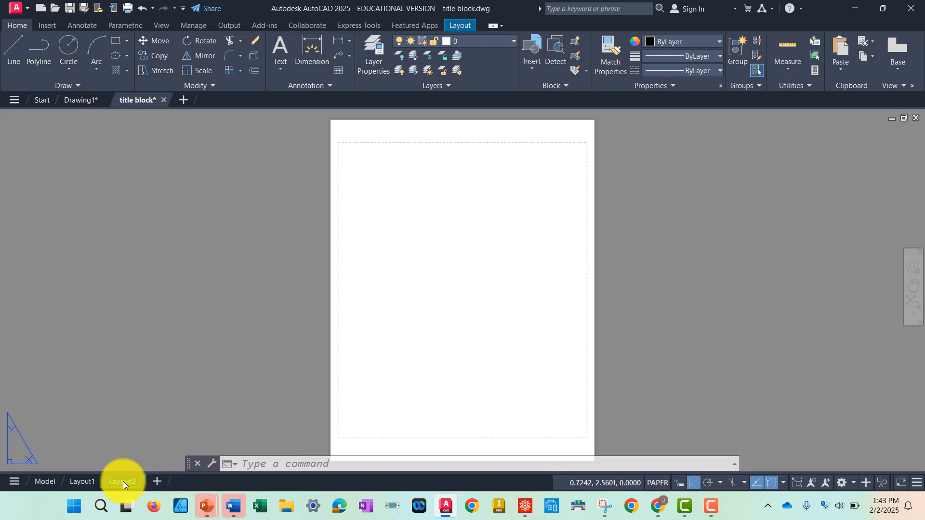
pyautogui.write('Port')
pyautogui.press('Return')
# - Rename Layout1 as Land
pyautogui.click(81, 483)
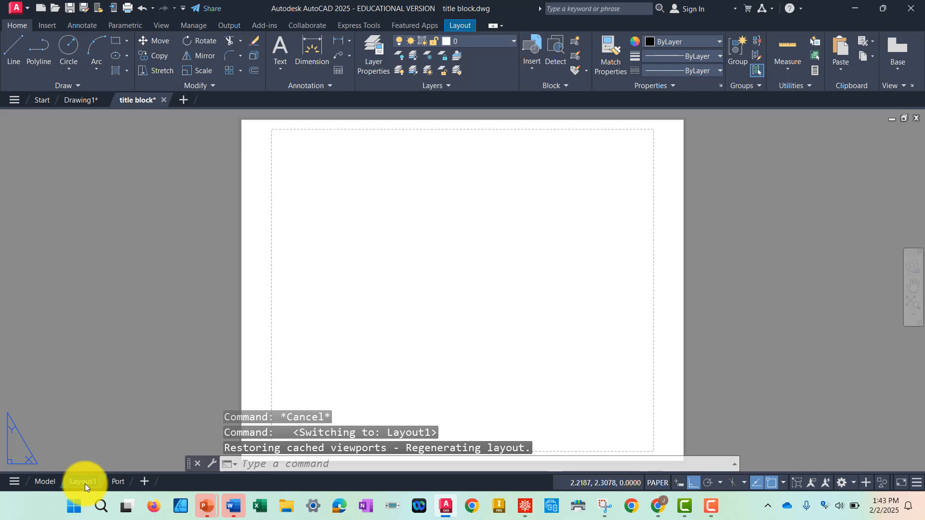
pyautogui.doubleClick(85, 484)
pyautogui.write('L')
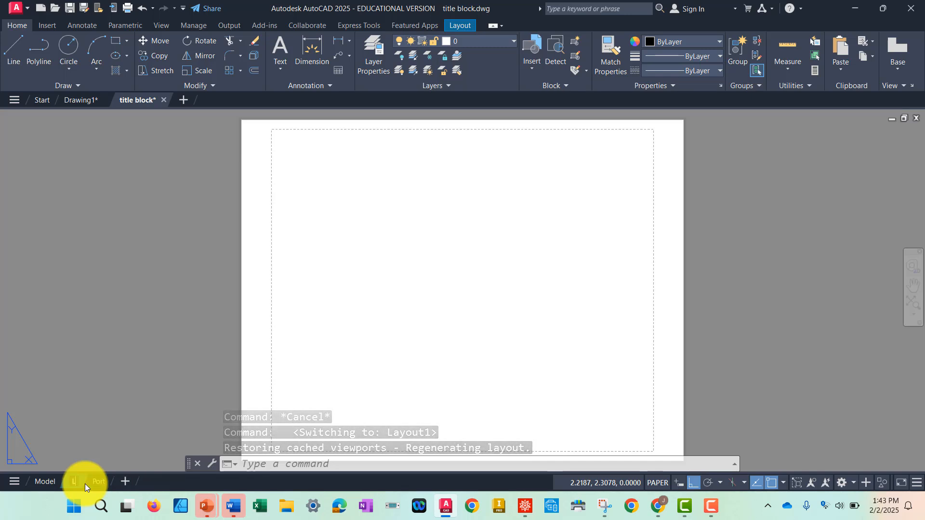
pyautogui.write('and')
pyautogui.press('Return')
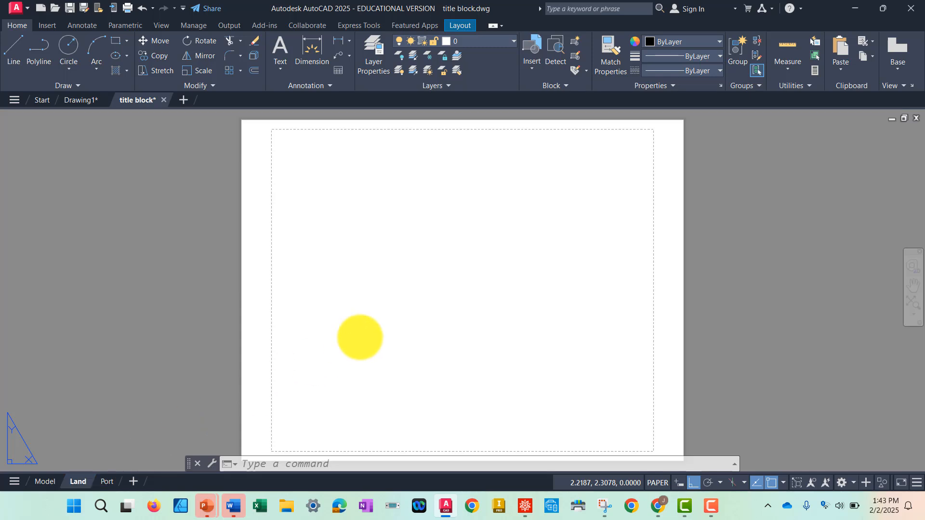
# - Switch from the Land layout to model space, where the title block is drawn
pyautogui.click(360, 337)
pyautogui.scroll(-2, 440, 310)
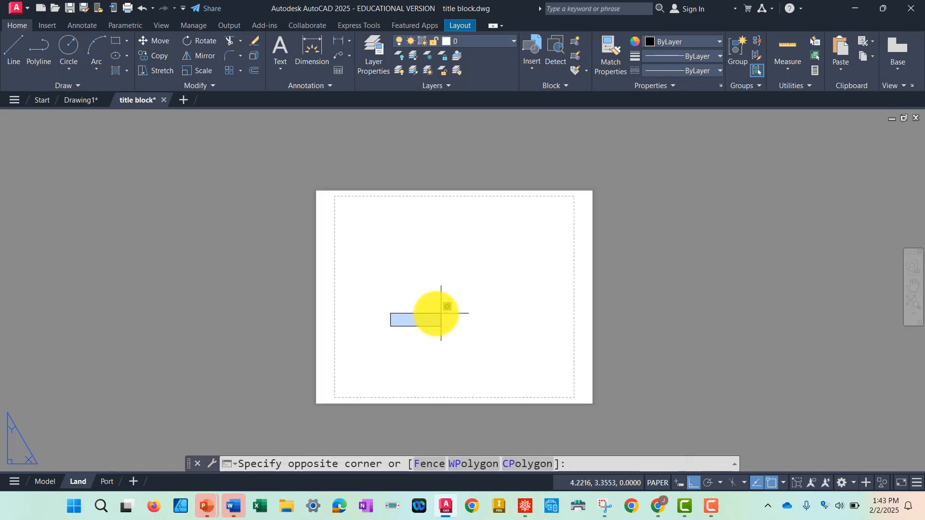
pyautogui.click(441, 313)
pyautogui.scroll(2, 436, 314)
pyautogui.scroll(-2, 435, 314)
pyautogui.moveTo(434, 314); pyautogui.dragTo(380, 304, button='middle')
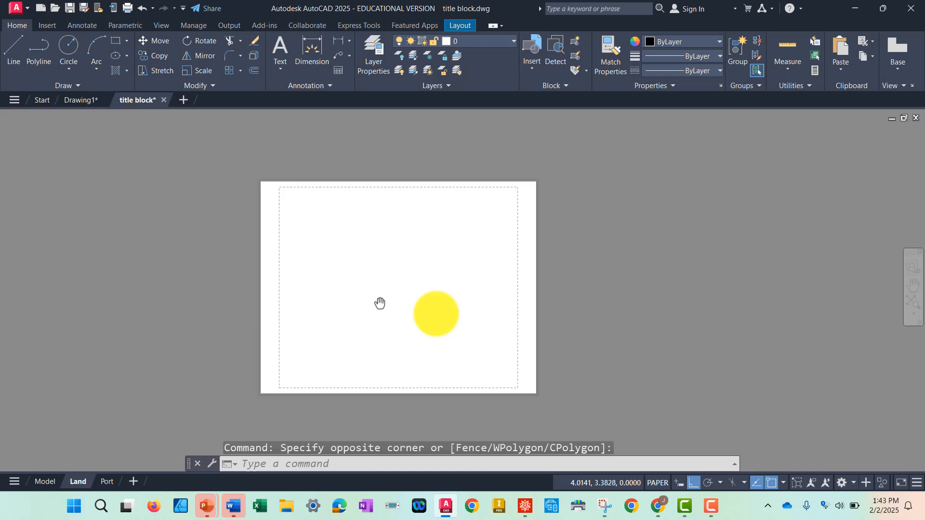
pyautogui.click(45, 483)
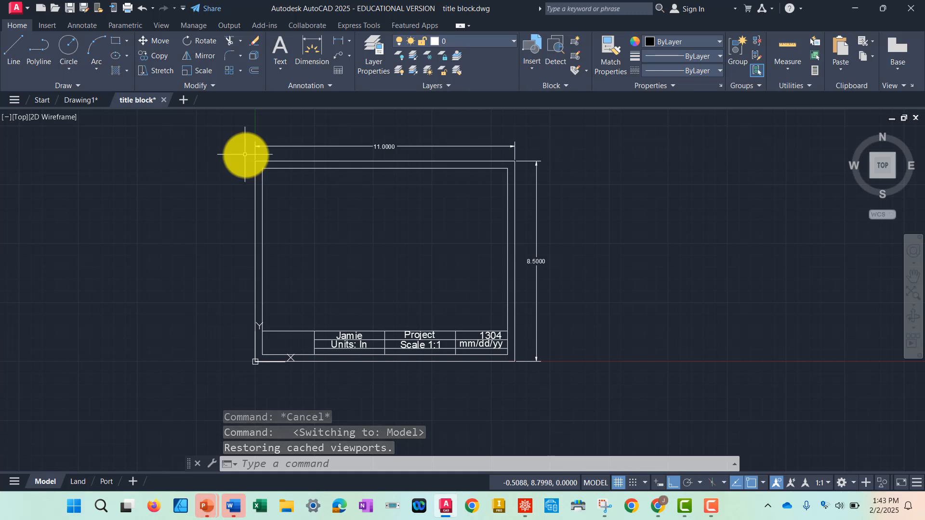
pyautogui.click(245, 154)
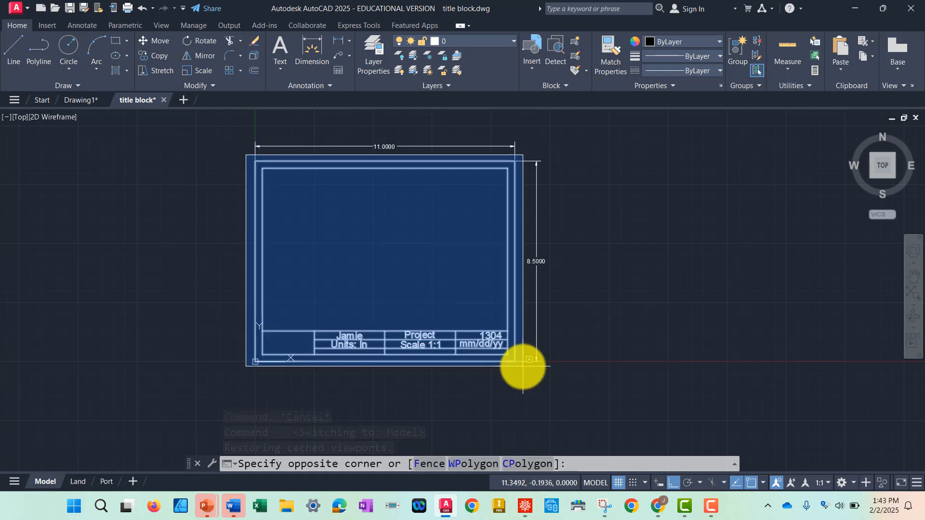
pyautogui.click(241, 157)
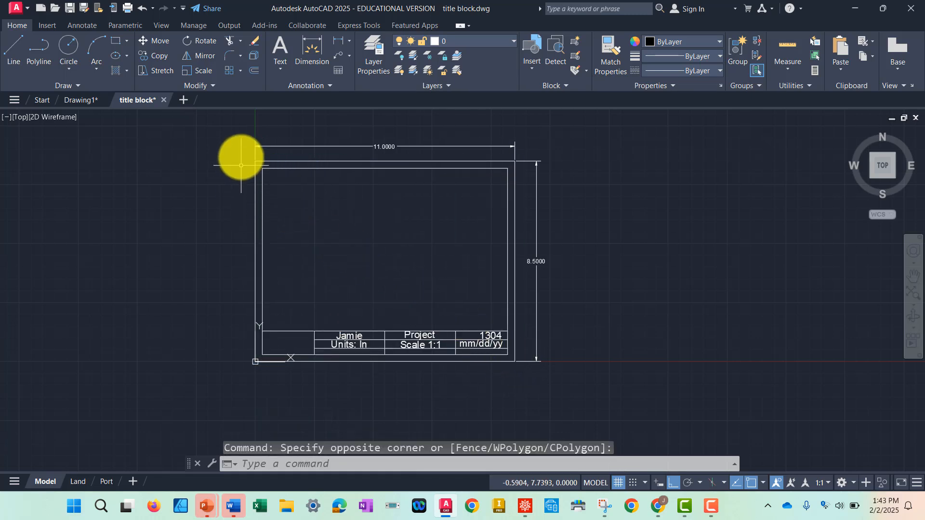
pyautogui.moveTo(241, 157)
pyautogui.mouseDown()
pyautogui.moveTo(398, 159)
pyautogui.moveTo(351, 324)
pyautogui.moveTo(244, 281)
pyautogui.moveTo(234, 179)
pyautogui.mouseUp()
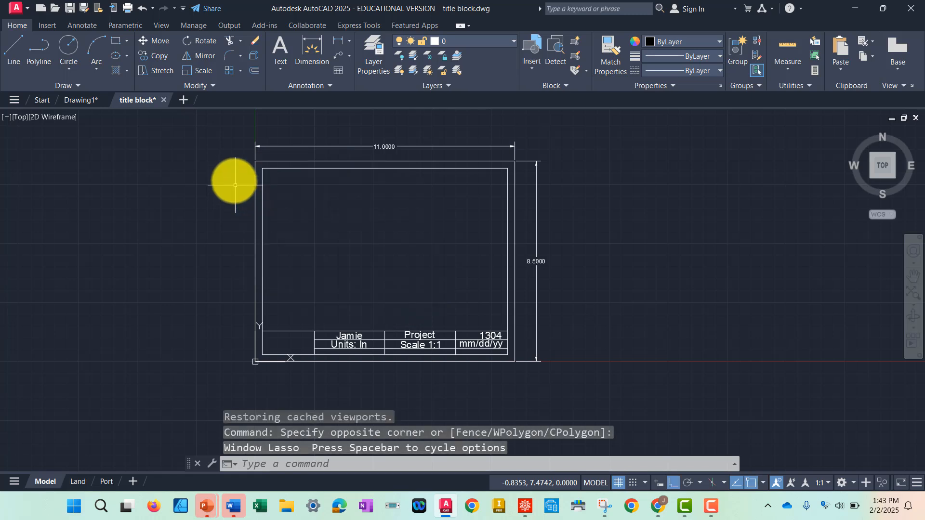
pyautogui.press('Escape')
pyautogui.press('Escape')
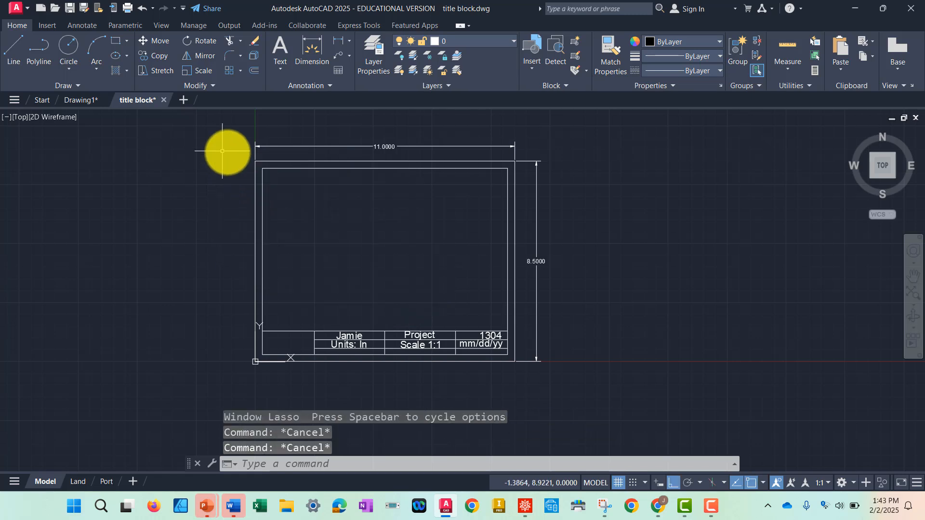
pyautogui.click(227, 152)
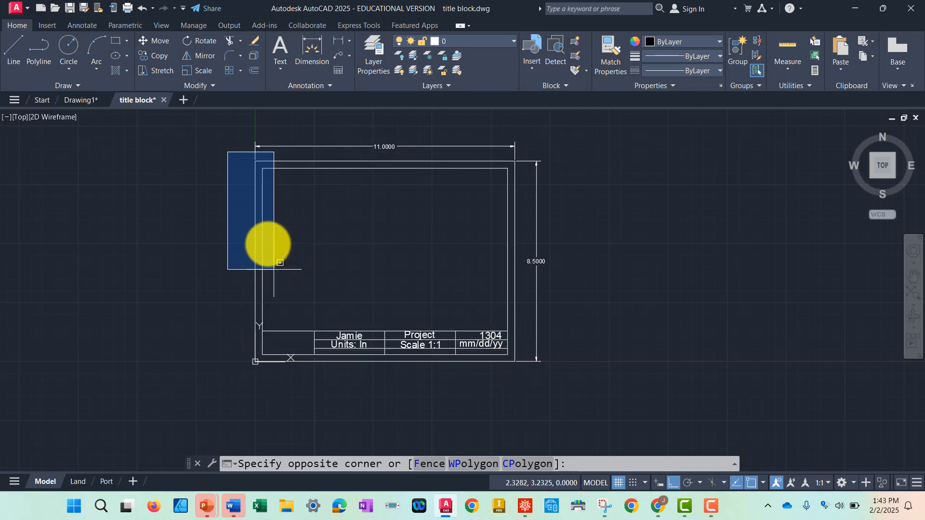
pyautogui.click(227, 223)
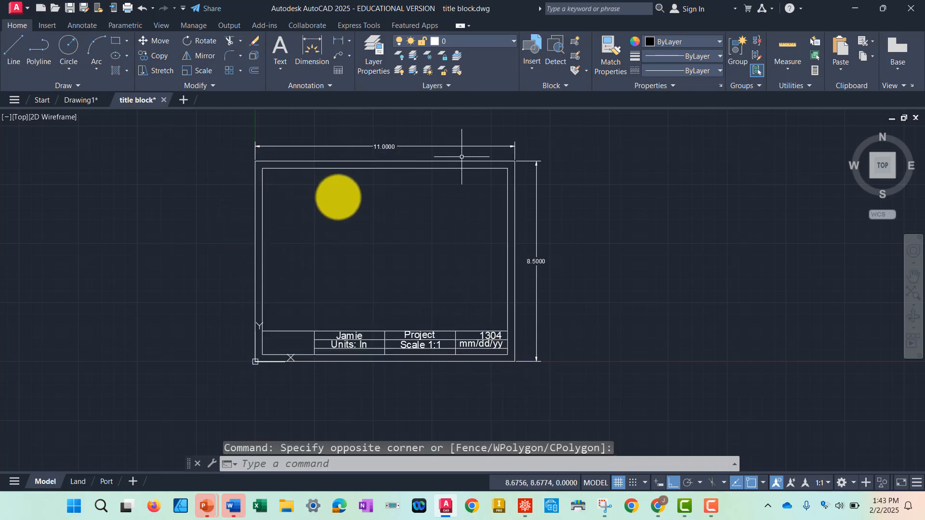
pyautogui.click(524, 153)
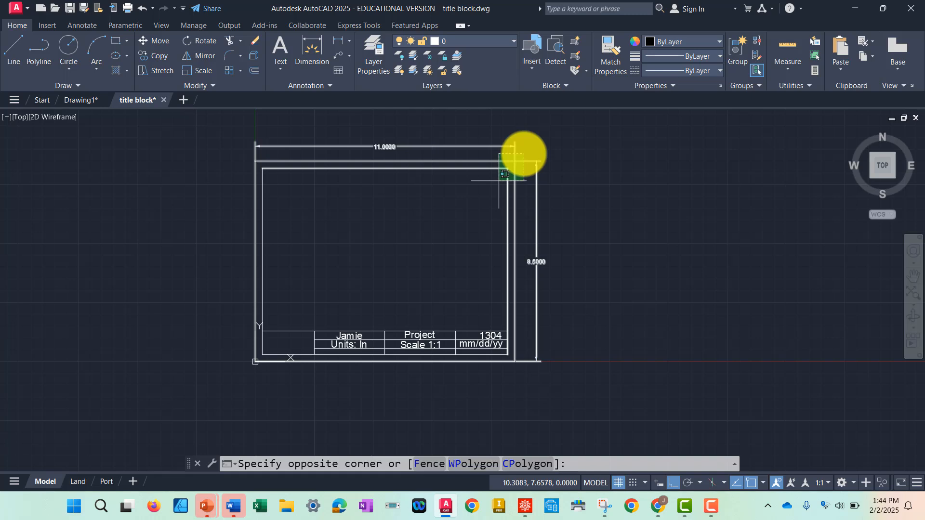
pyautogui.click(521, 150)
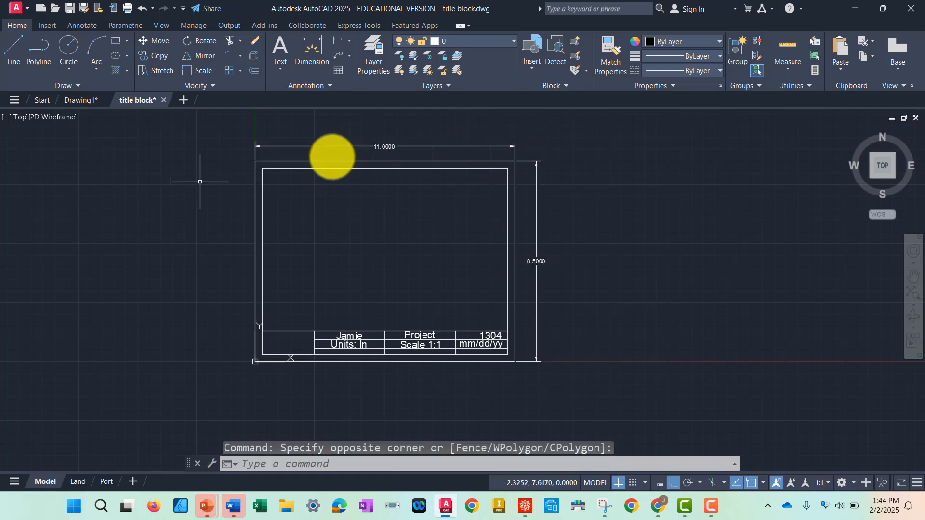
# - Copy the borders, title block table and text without the dimensions, using the outer border's lower-right corner as base point
pyautogui.click(236, 154)
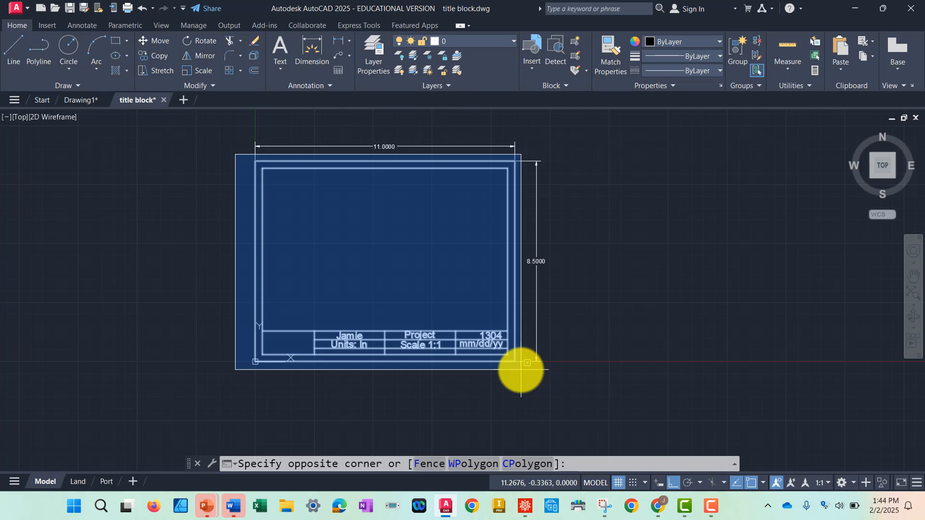
pyautogui.click(521, 370)
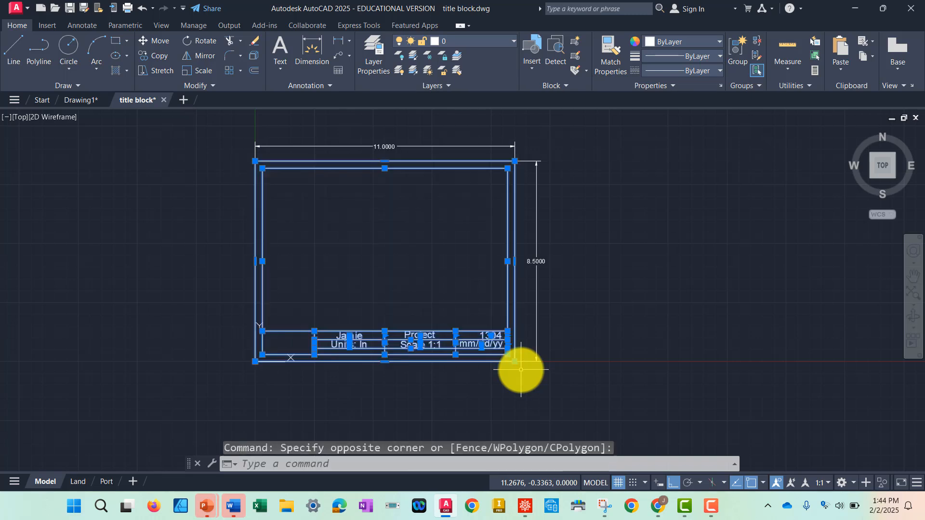
pyautogui.rightClick(515, 207)
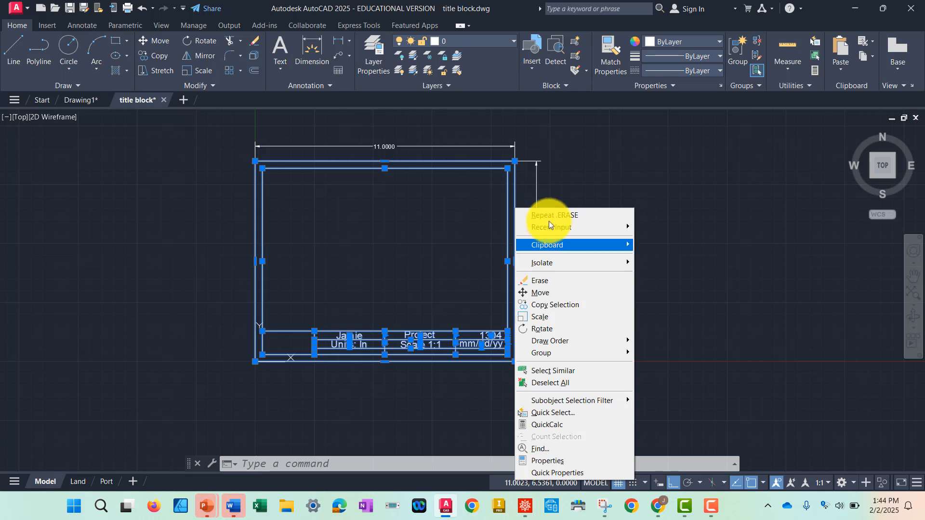
pyautogui.moveTo(613, 247)
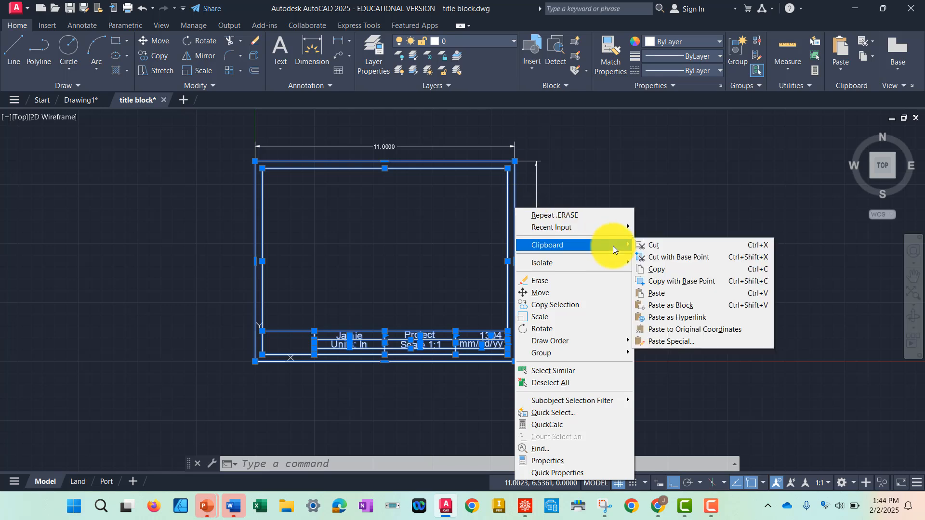
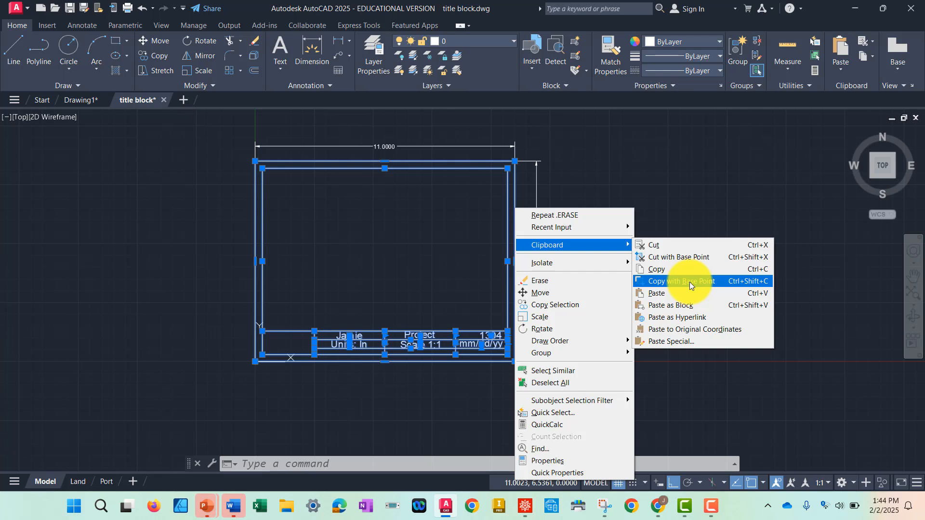
pyautogui.click(690, 282)
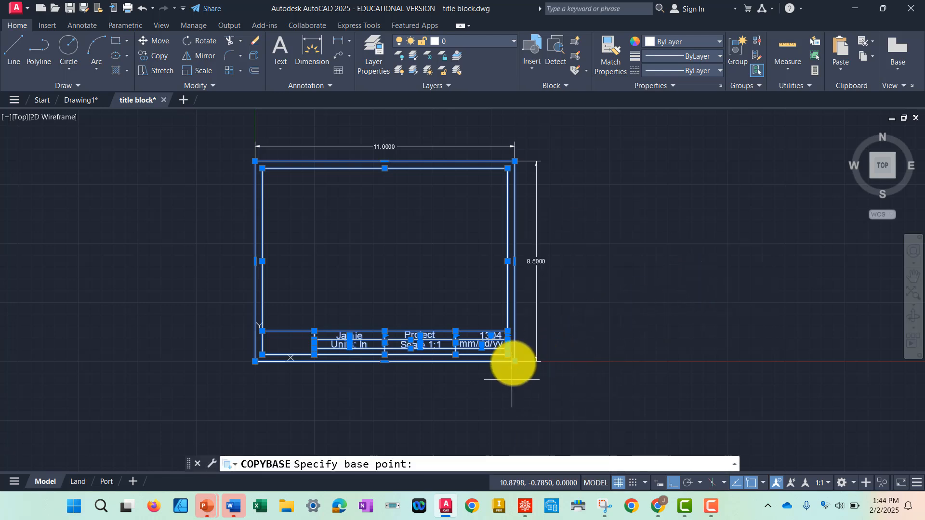
pyautogui.click(514, 362)
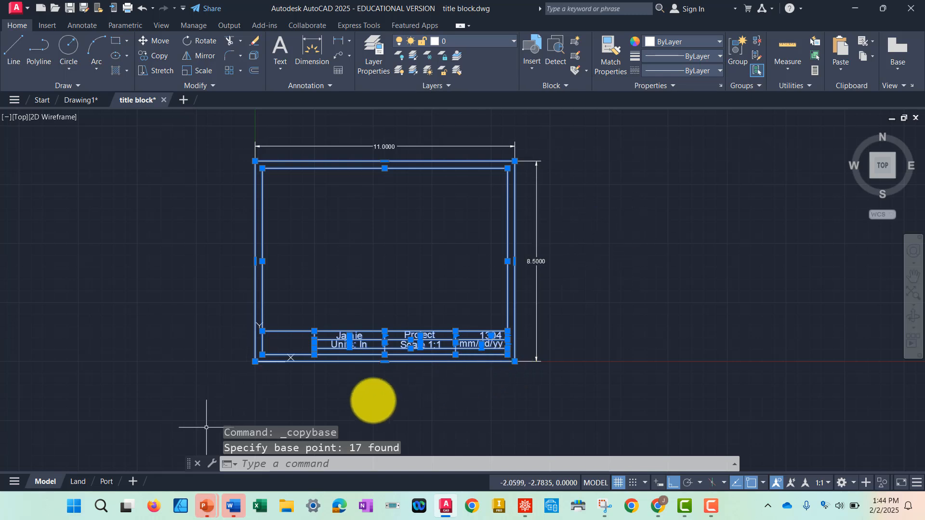
# - Paste the title block into the Land layout with its base point on the sheet's lower-right corner
pyautogui.click(77, 481)
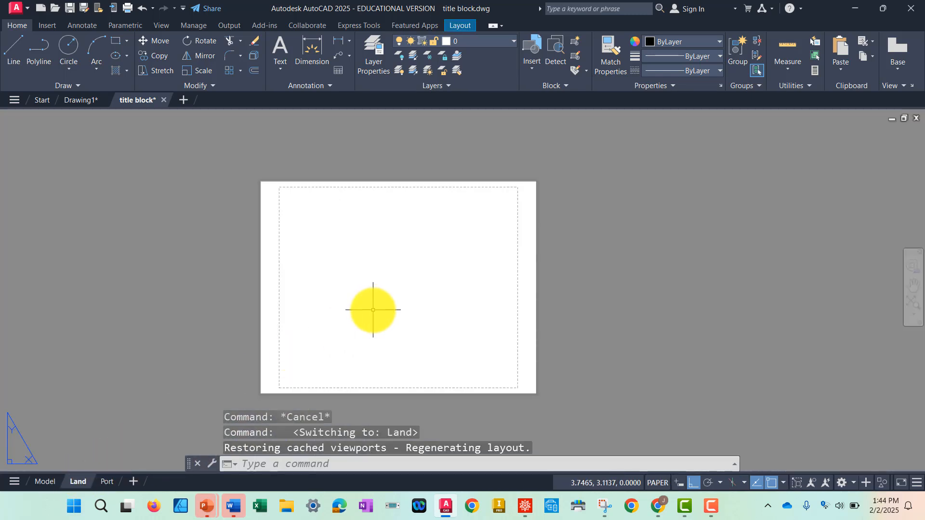
pyautogui.hotkey('ctrl', 'v')
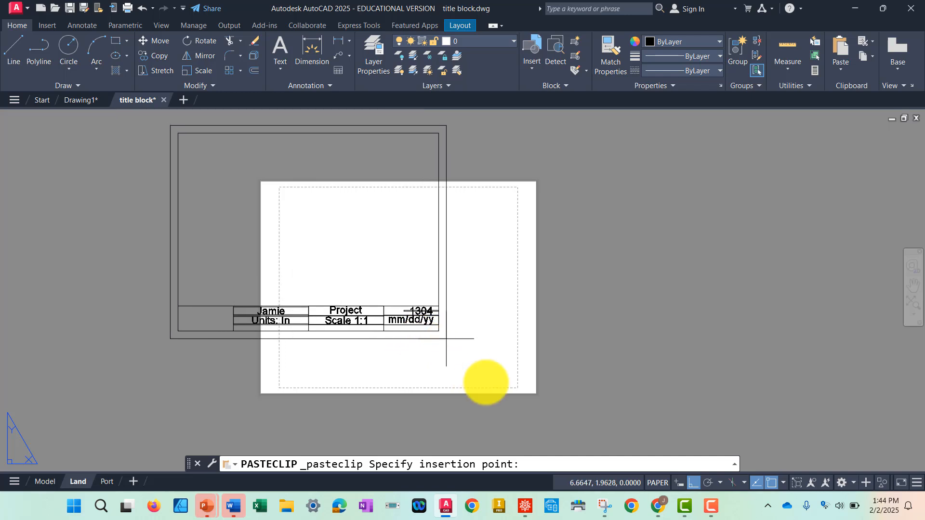
pyautogui.scroll(8, 539, 416)
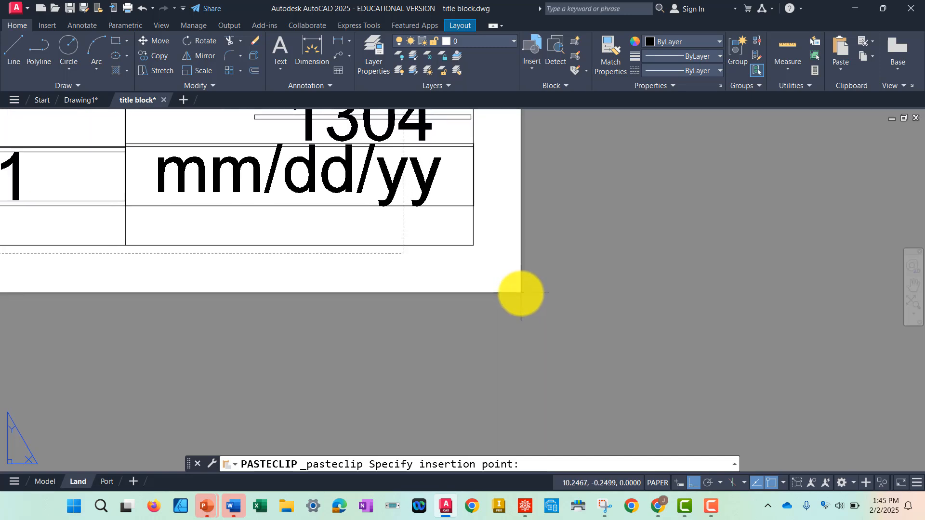
pyautogui.click(521, 293)
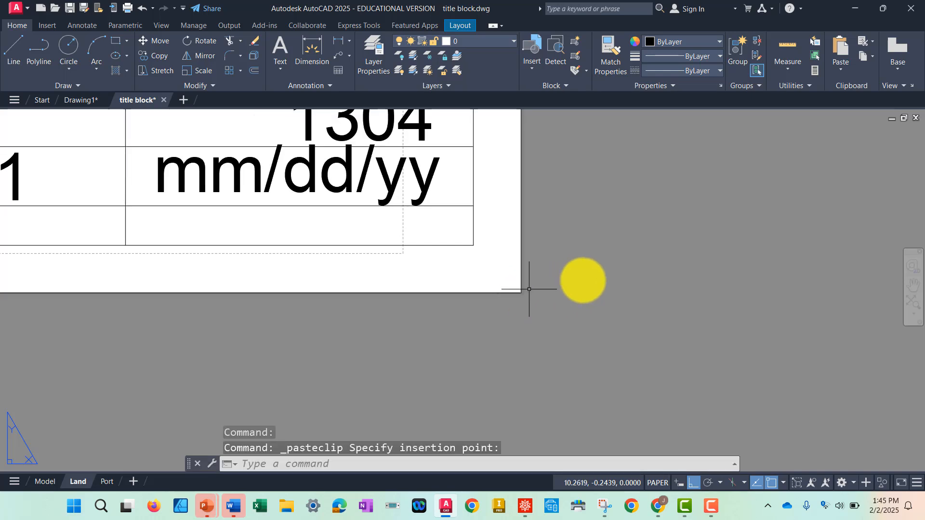
pyautogui.scroll(-5, 584, 277)
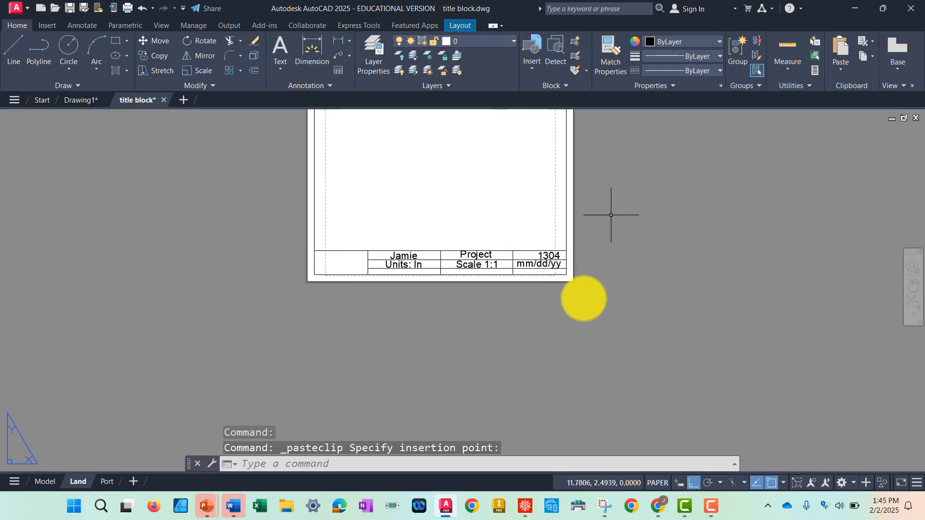
pyautogui.moveTo(612, 213); pyautogui.dragTo(583, 310, button='middle')
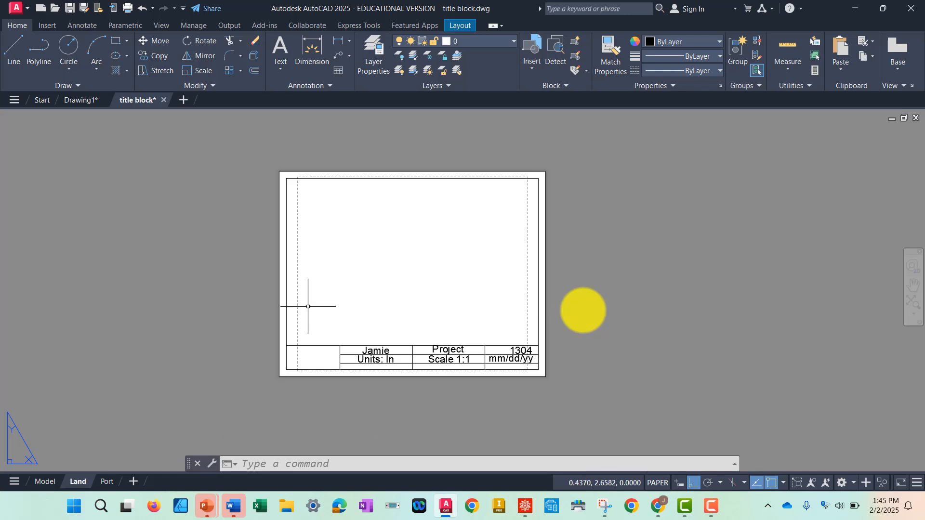
# - Paste the title block into the Port layout with its base point on the portrait sheet's lower-right corner
pyautogui.click(105, 482)
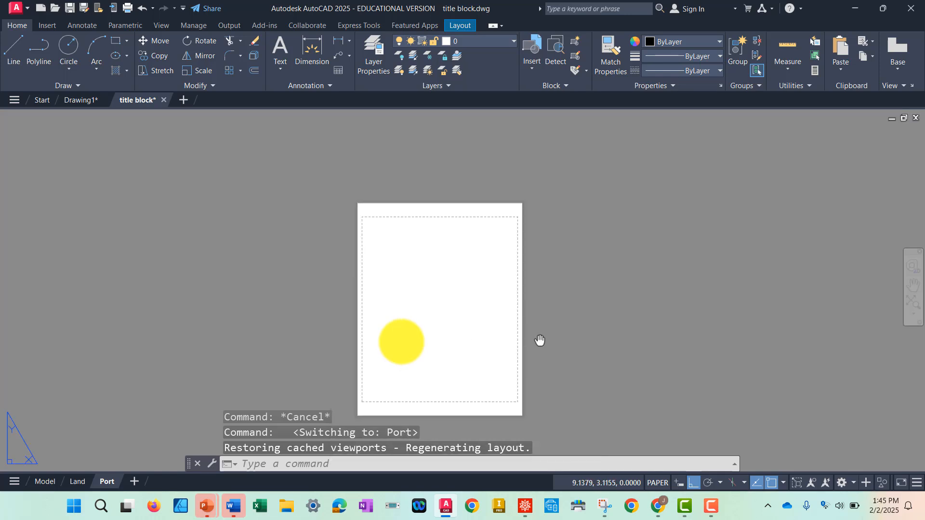
pyautogui.moveTo(540, 341); pyautogui.dragTo(487, 296, button='middle')
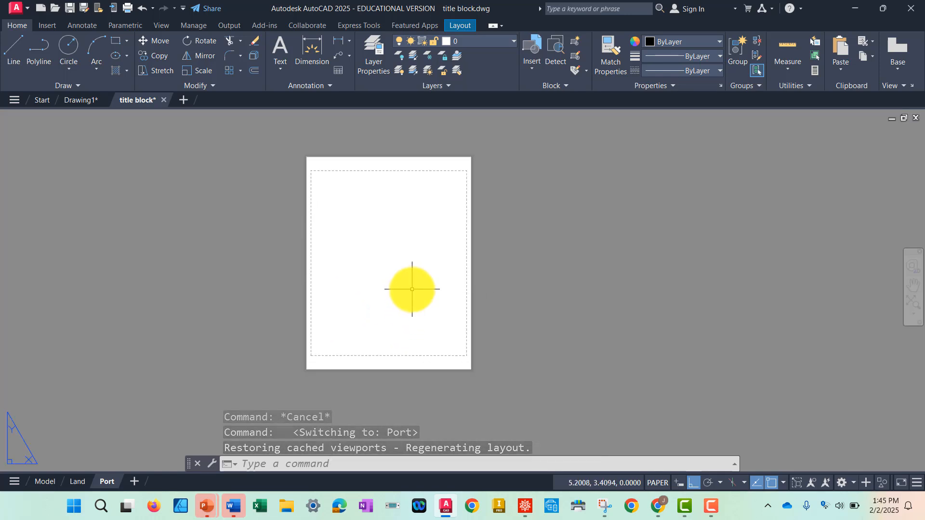
pyautogui.hotkey('ctrl', 'v')
pyautogui.scroll(5, 471, 373)
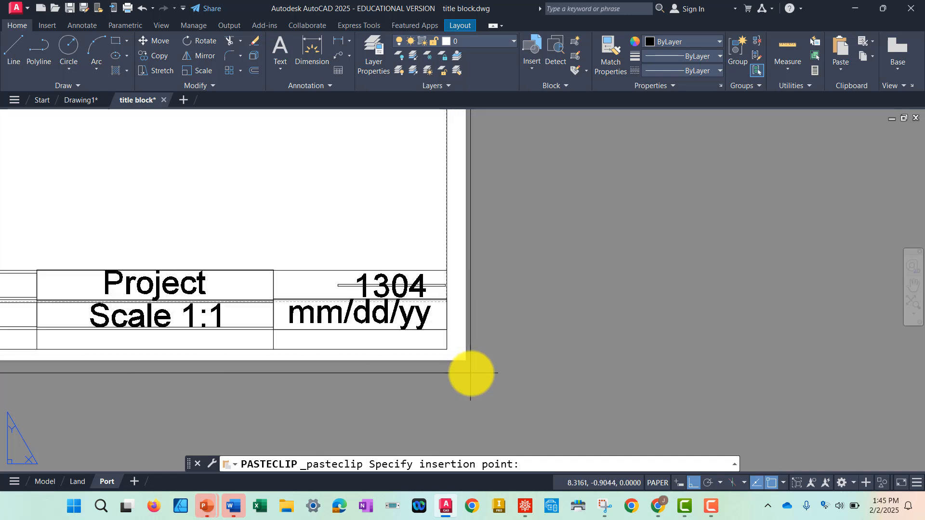
pyautogui.scroll(5, 472, 372)
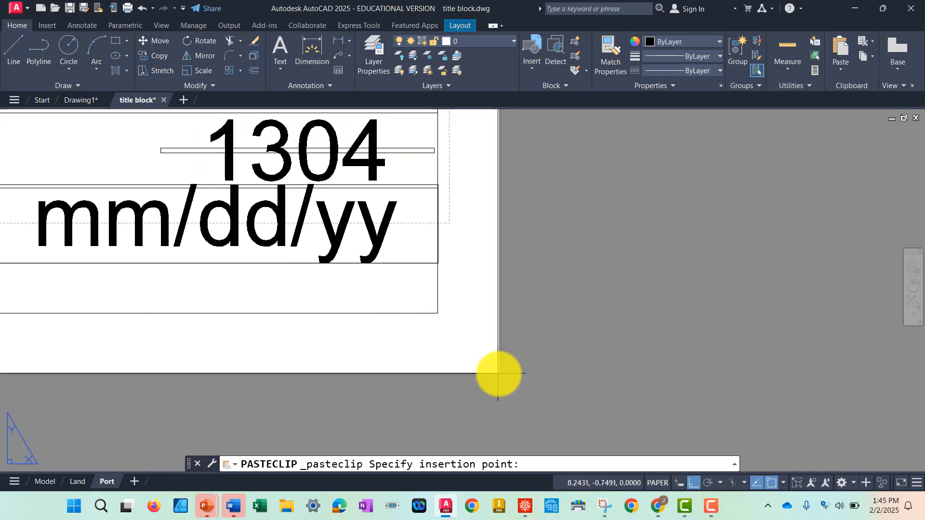
pyautogui.click(499, 374)
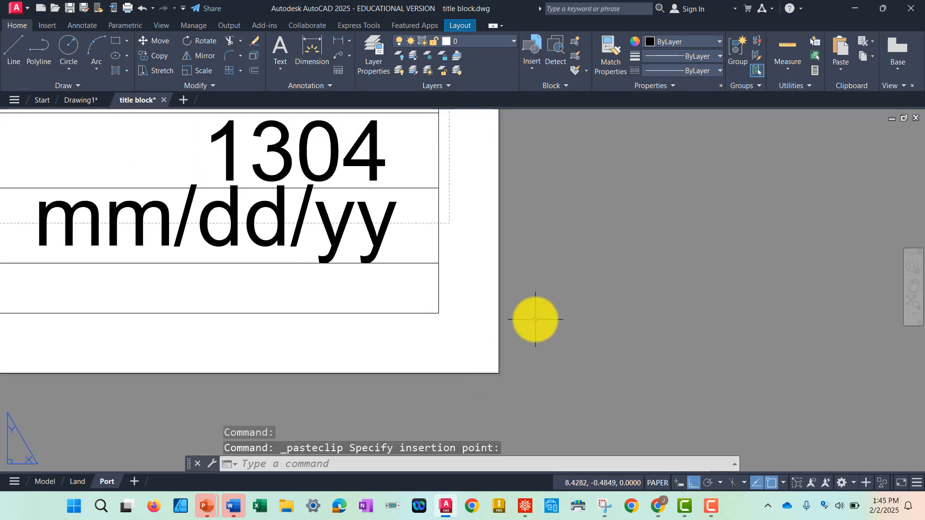
pyautogui.scroll(-8, 535, 318)
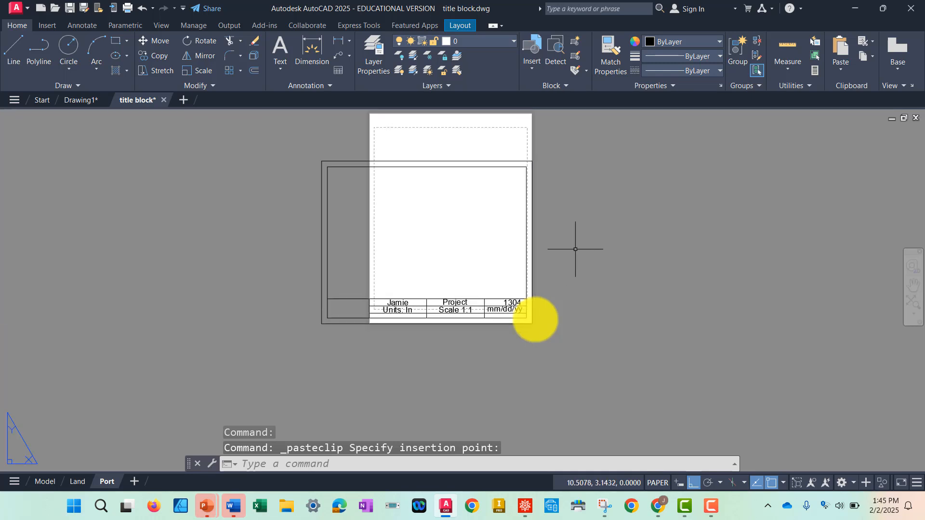
pyautogui.moveTo(574, 247); pyautogui.dragTo(516, 275, button='middle')
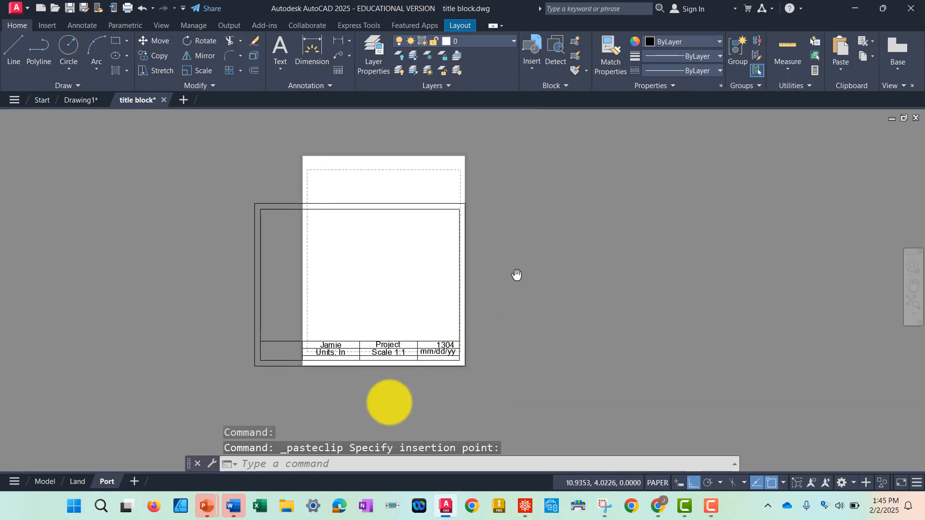
# - Stretch the upper edges of both borders in the Port layout upward to the top edge of the portrait sheet
pyautogui.click(283, 466)
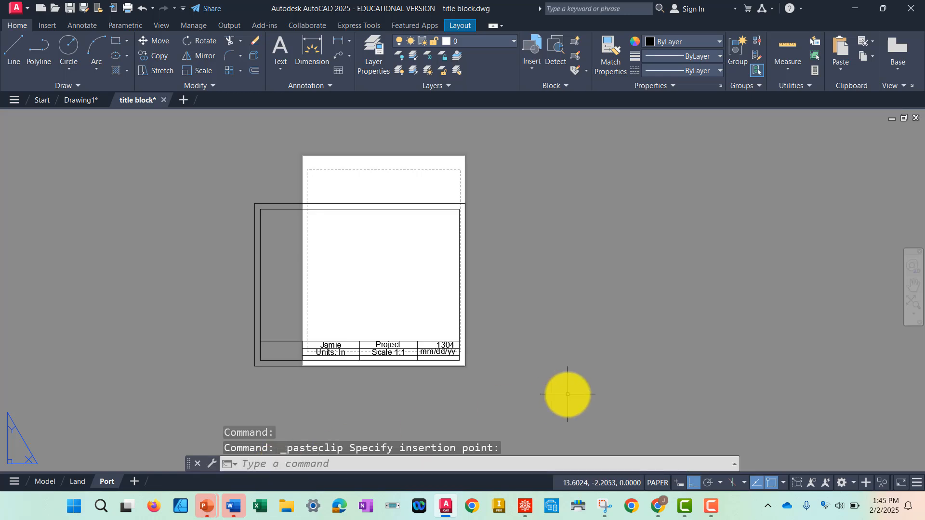
pyautogui.write('str')
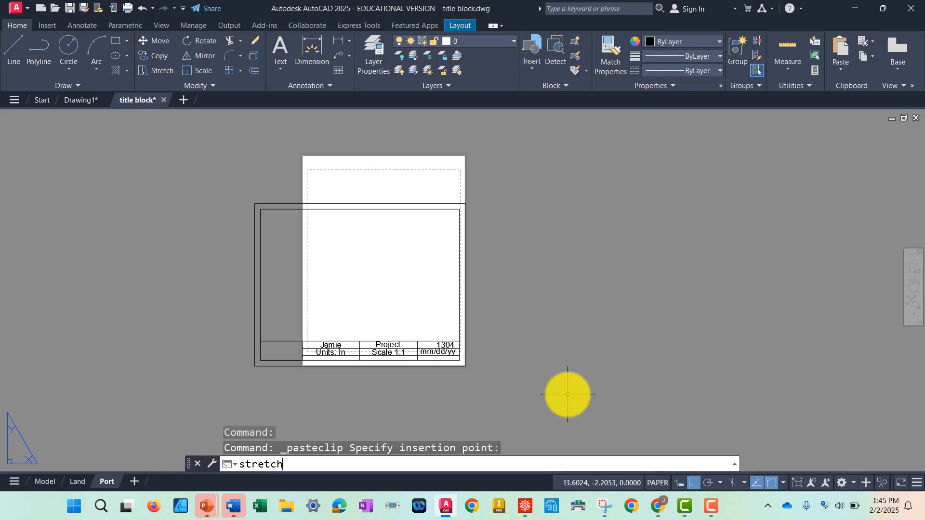
pyautogui.write('etch')
pyautogui.press('Return')
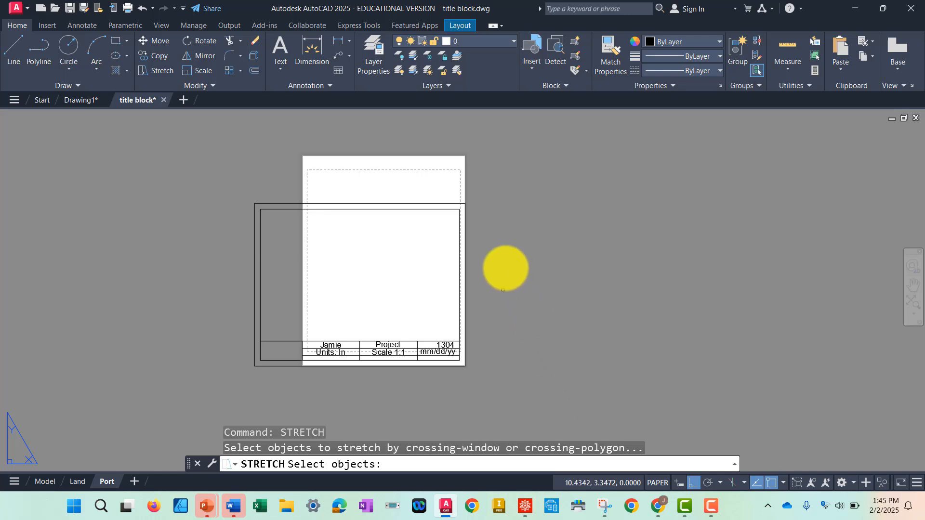
pyautogui.scroll(5, 496, 247)
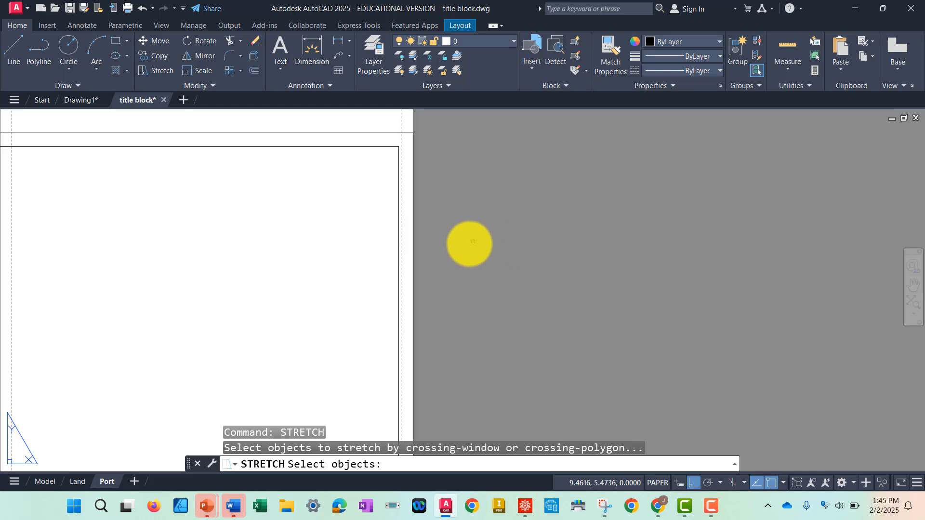
pyautogui.scroll(-4, 473, 241)
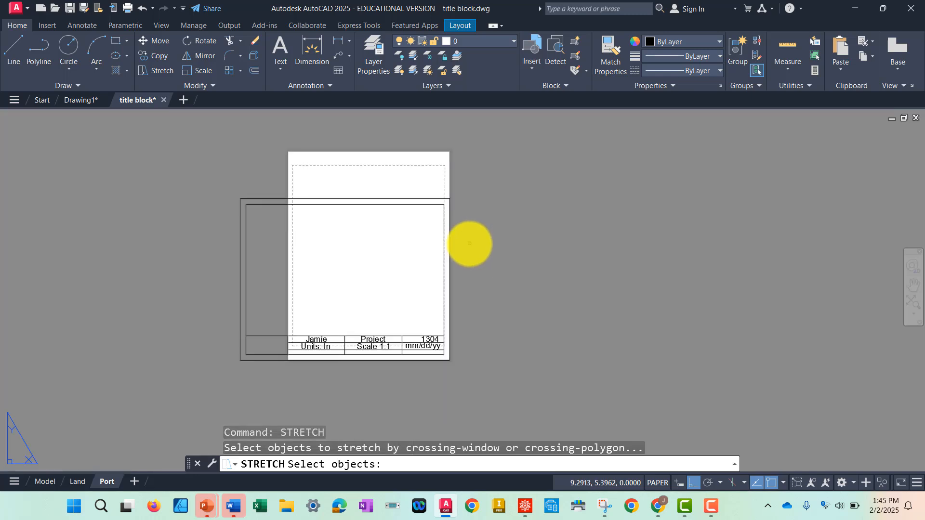
pyautogui.click(470, 243)
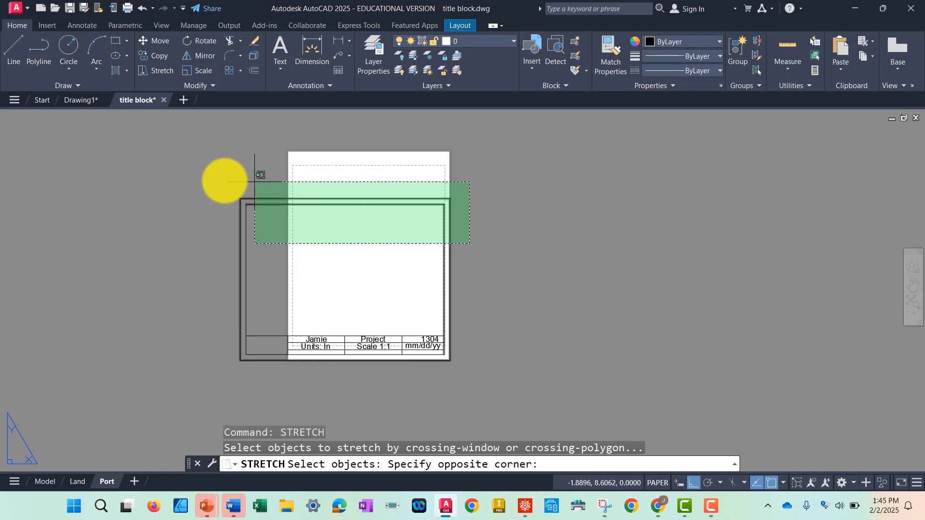
pyautogui.click(225, 181)
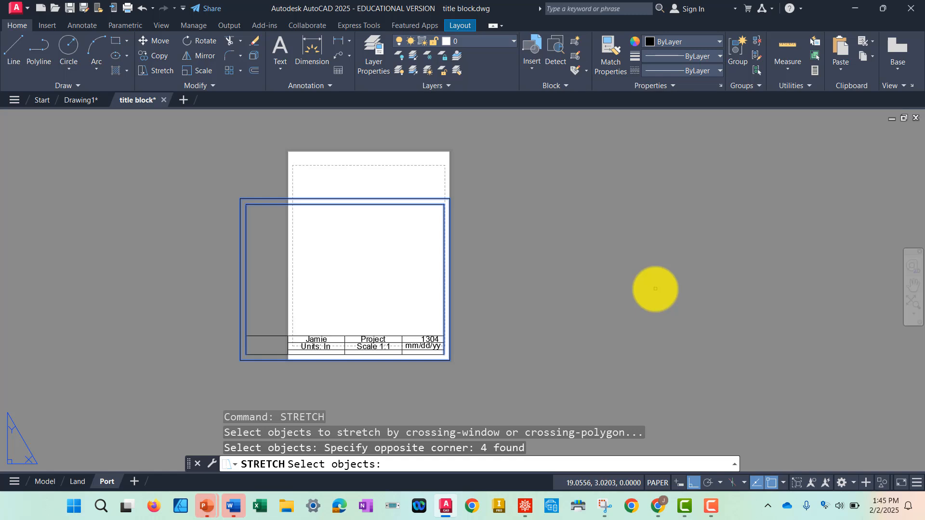
pyautogui.press('Return')
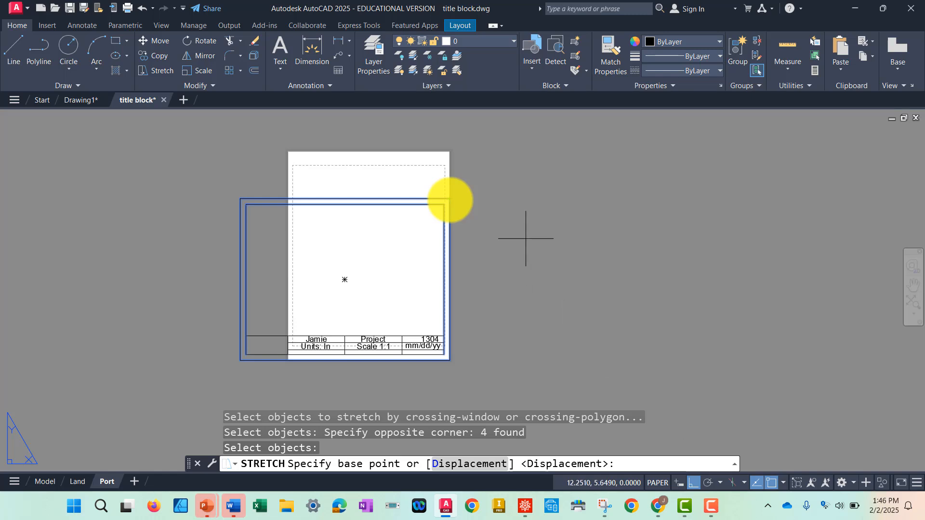
pyautogui.click(450, 199)
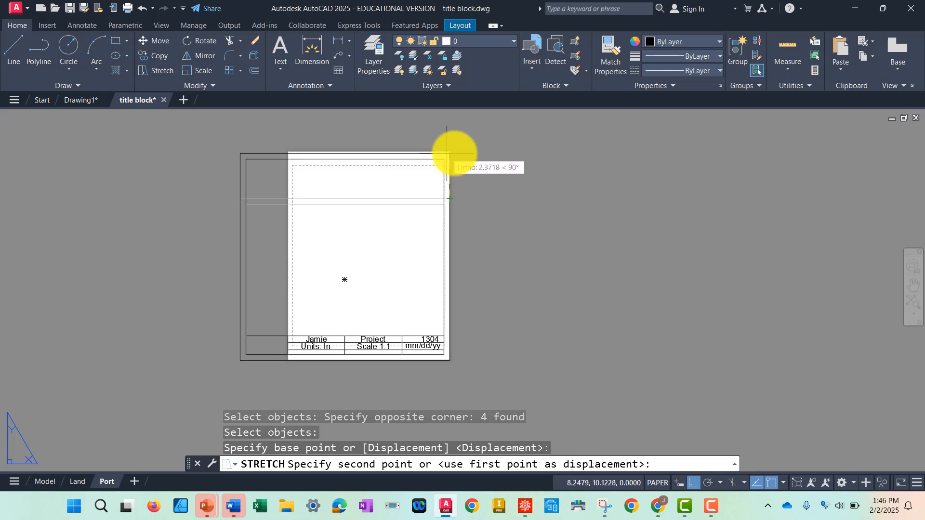
pyautogui.scroll(5, 455, 153)
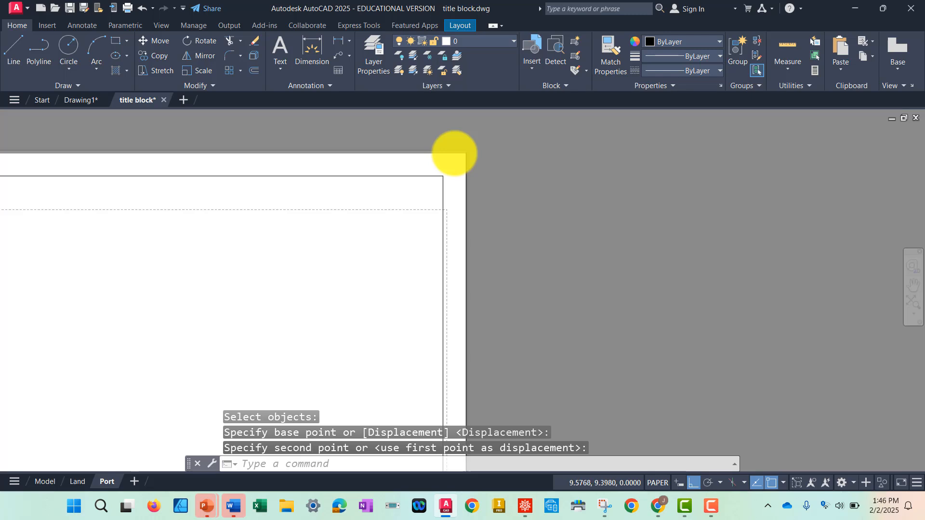
# - Stretch the left sides of both borders inward, moving the outer border's lower-left corner to the portrait sheet's lower-left corner
pyautogui.scroll(-7, 570, 192)
pyautogui.moveTo(600, 329); pyautogui.dragTo(589, 285, button='middle')
pyautogui.click(405, 466)
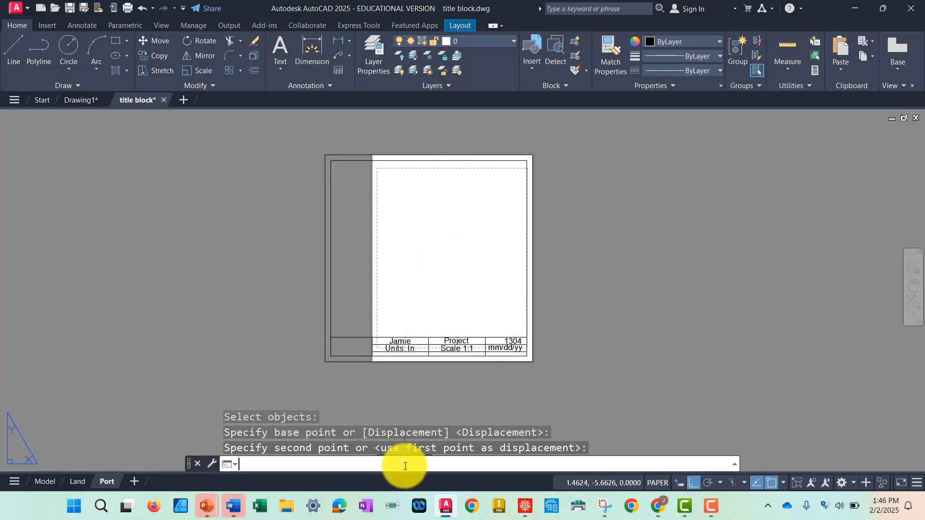
pyautogui.write('stretc')
pyautogui.press('Return')
pyautogui.write('h')
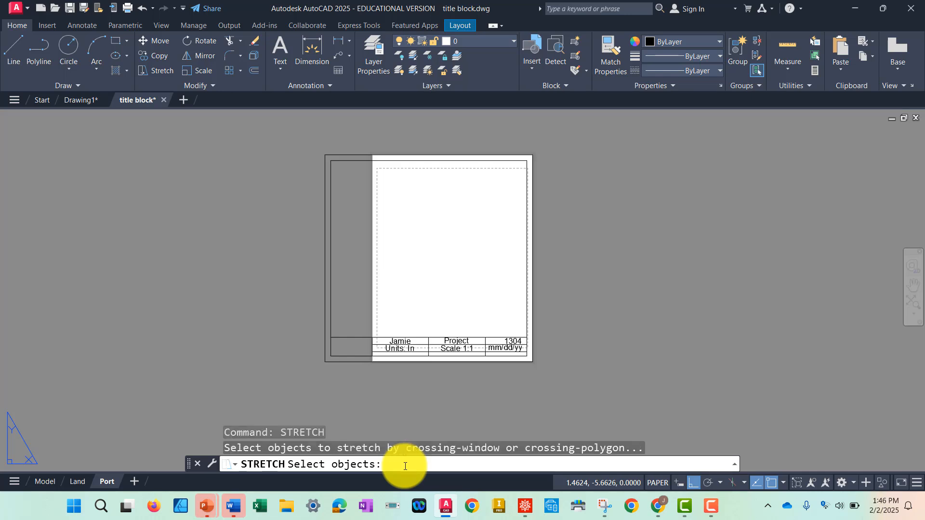
pyautogui.scroll(5, 382, 371)
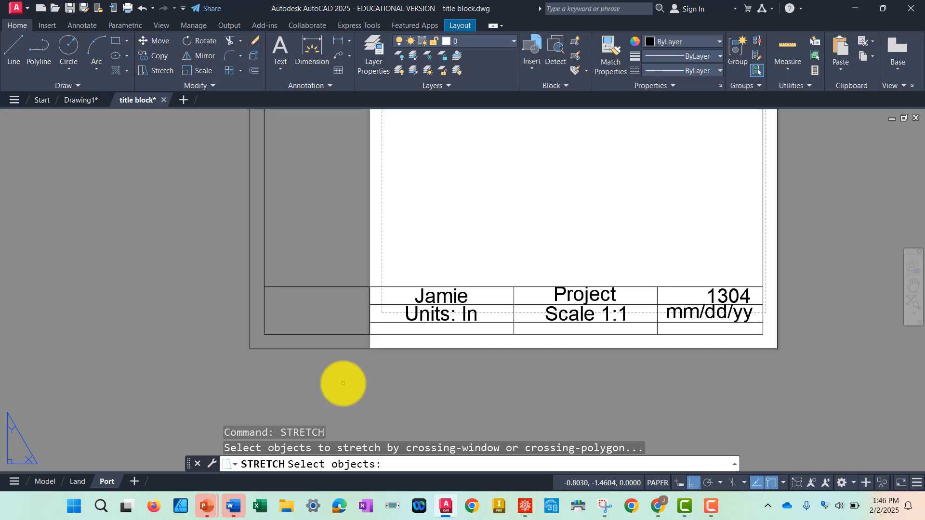
pyautogui.click(343, 383)
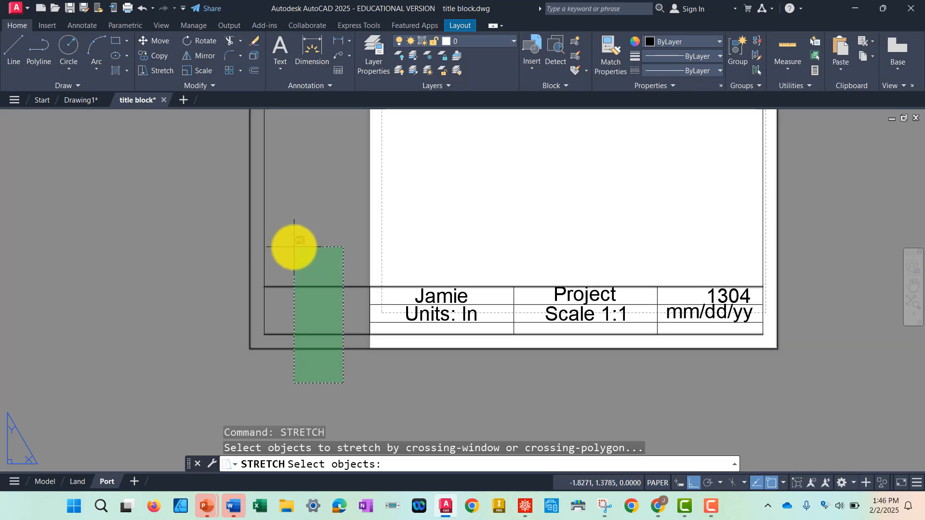
pyautogui.click(294, 247)
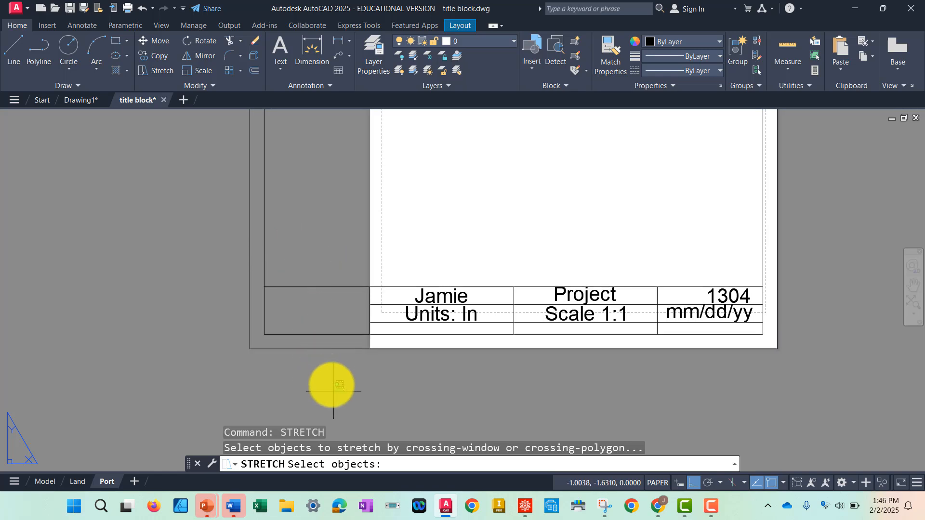
pyautogui.scroll(-5, 327, 383)
pyautogui.click(335, 384)
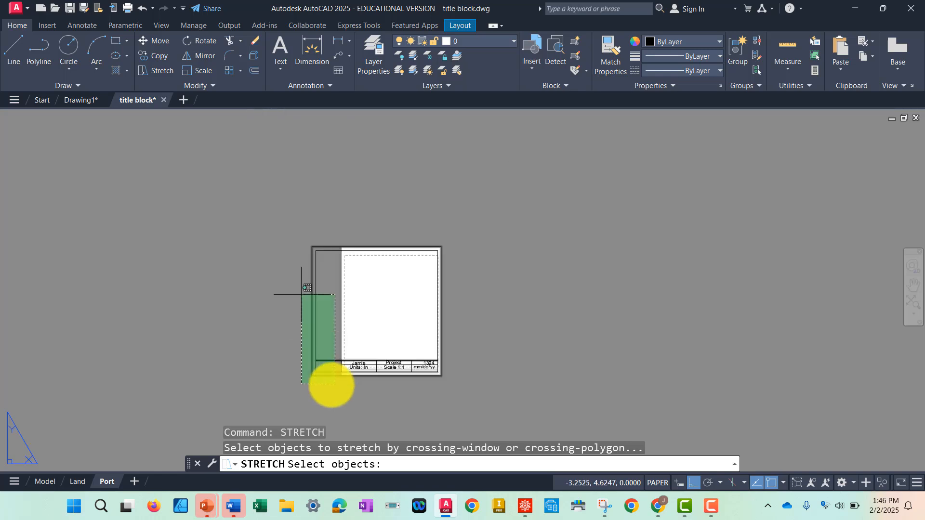
pyautogui.click(291, 237)
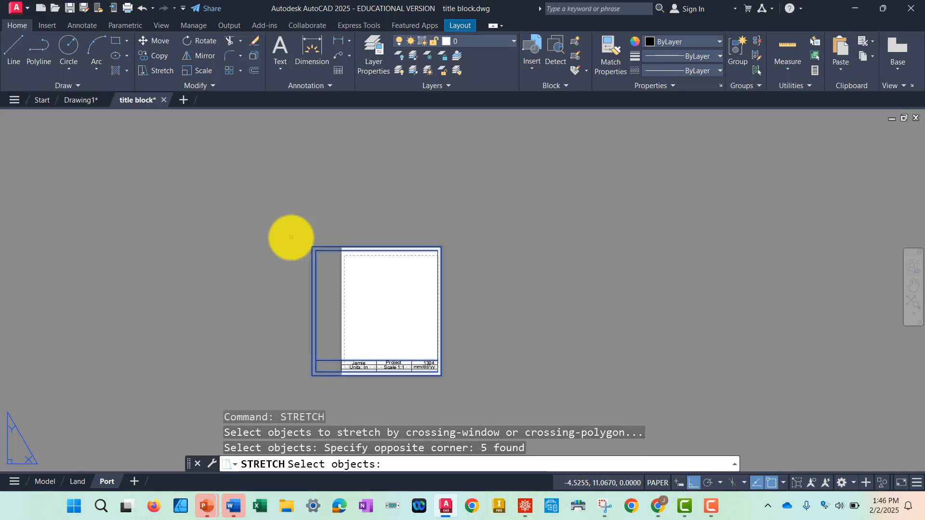
pyautogui.press('Return')
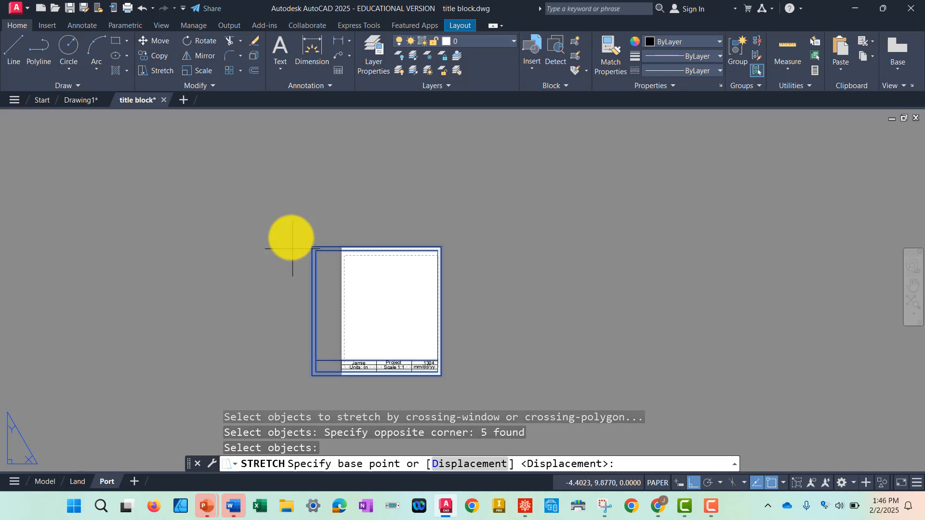
pyautogui.scroll(6, 297, 377)
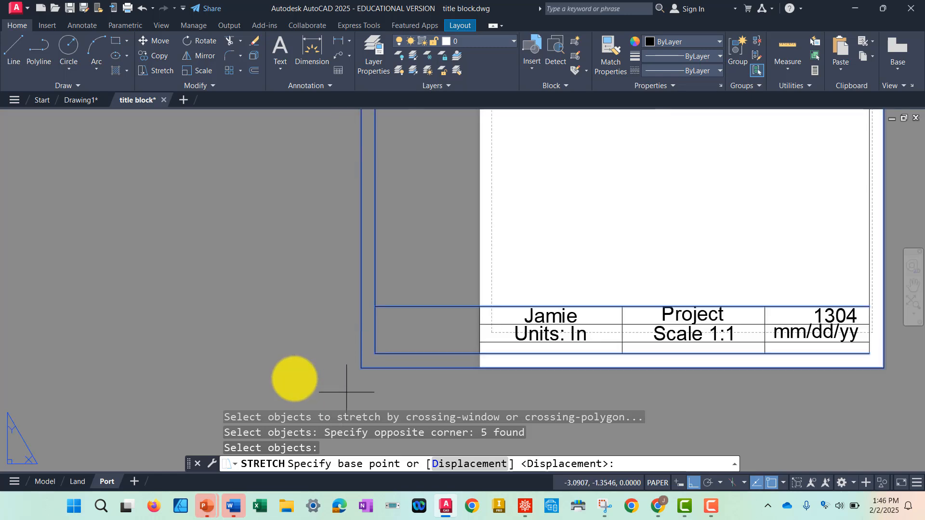
pyautogui.click(360, 369)
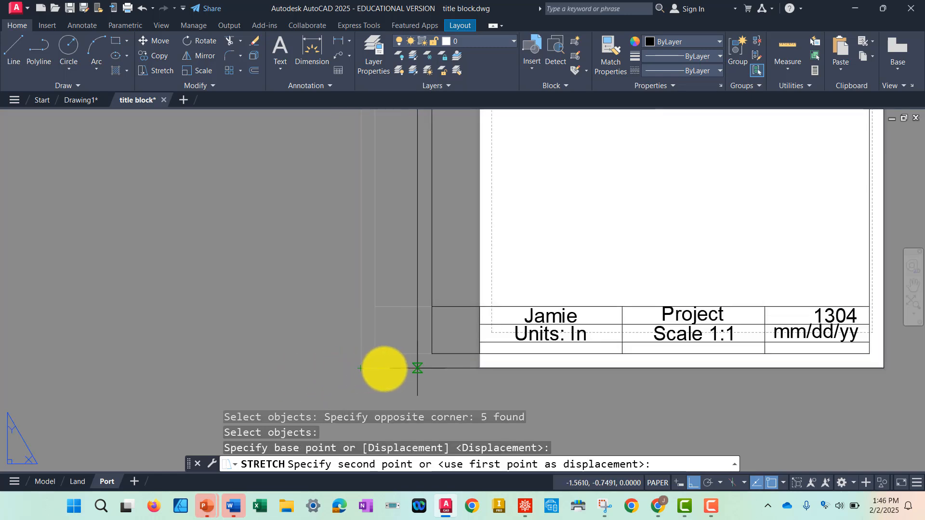
pyautogui.click(480, 370)
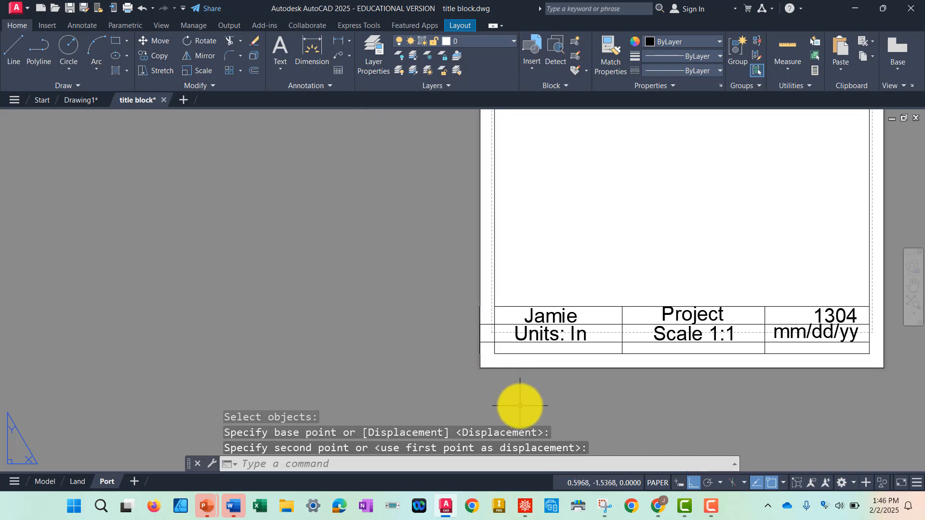
# - Trim the two horizontal title block lines where they extend past the inner border's left side
pyautogui.scroll(2, 520, 406)
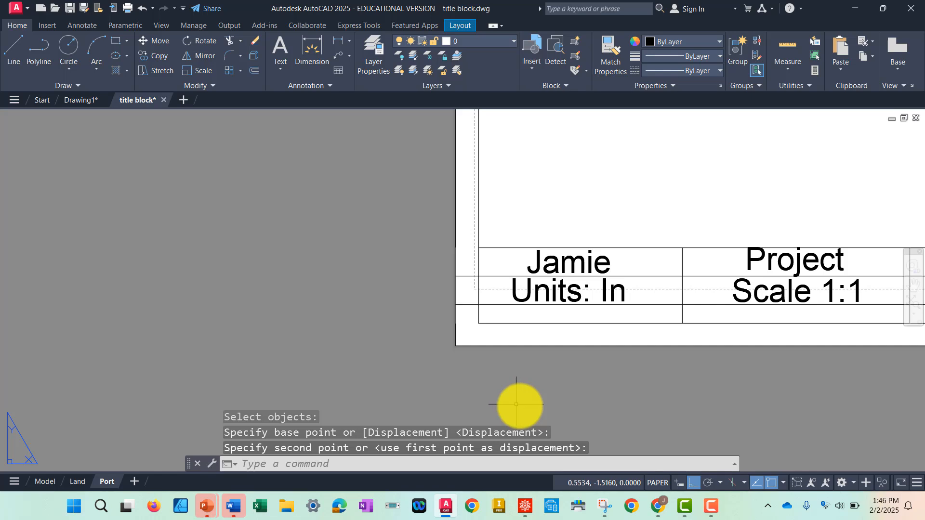
pyautogui.moveTo(502, 405); pyautogui.dragTo(333, 403, button='middle')
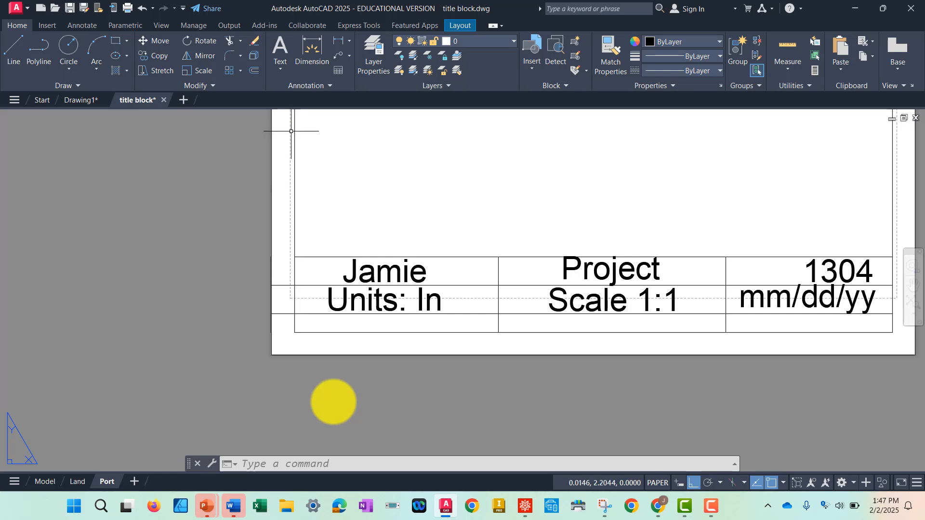
pyautogui.click(229, 40)
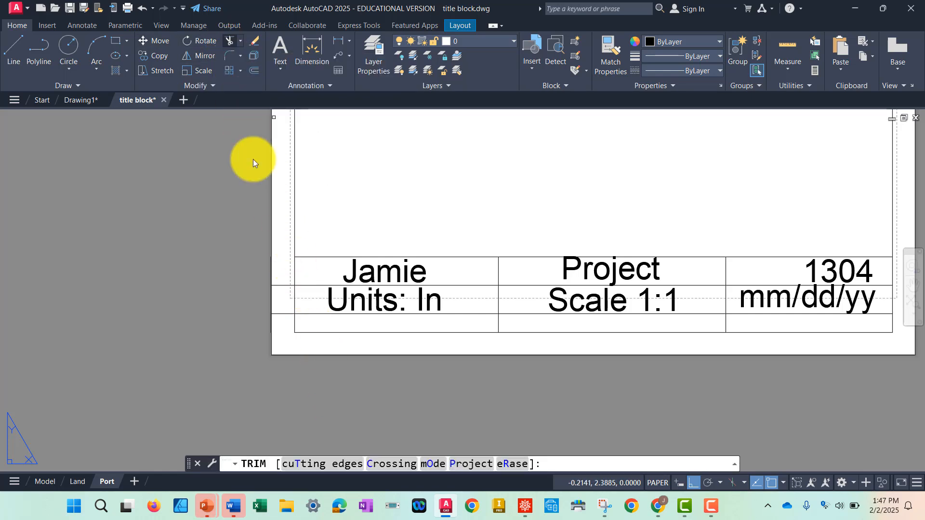
pyautogui.click(284, 312)
pyautogui.click(283, 285)
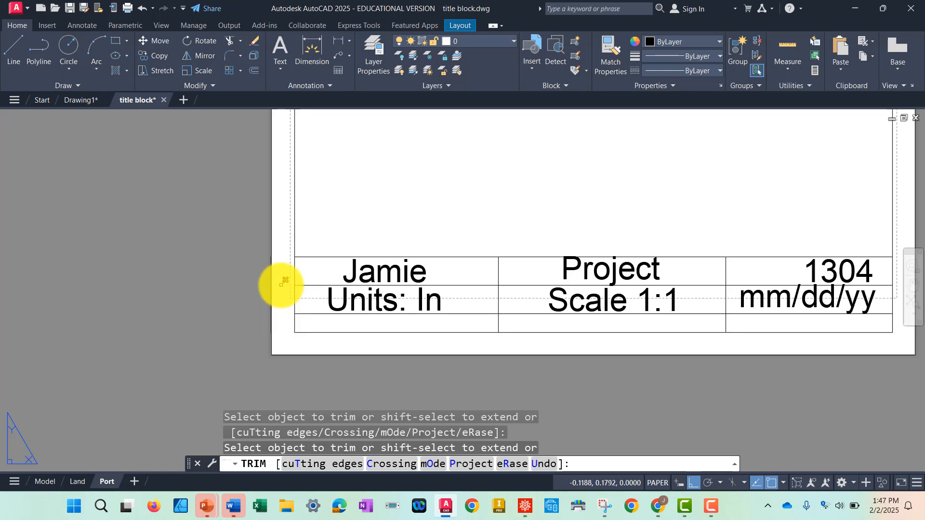
pyautogui.scroll(-2, 153, 348)
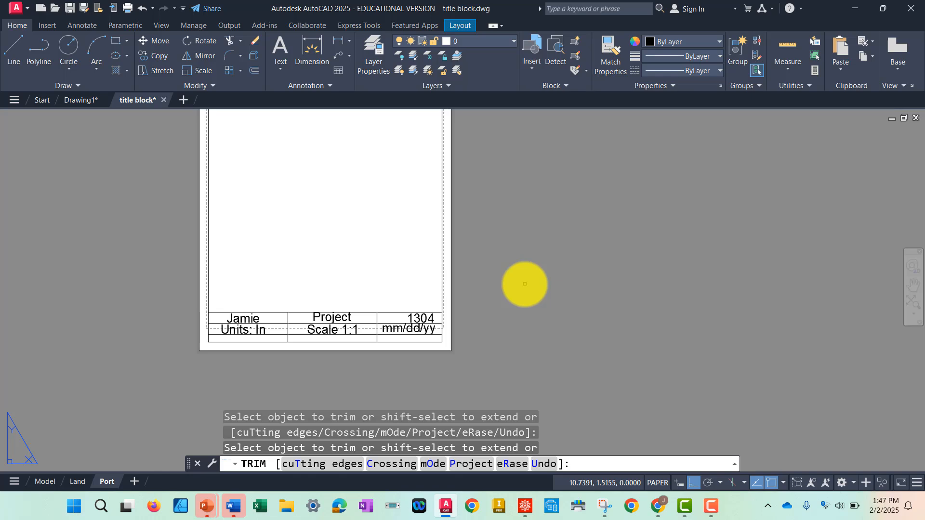
pyautogui.click(368, 325)
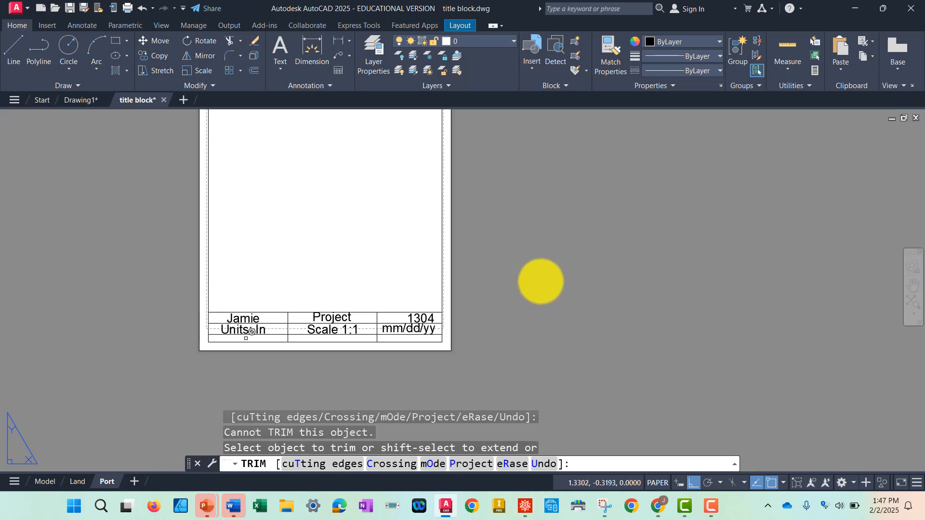
pyautogui.scroll(-2, 549, 280)
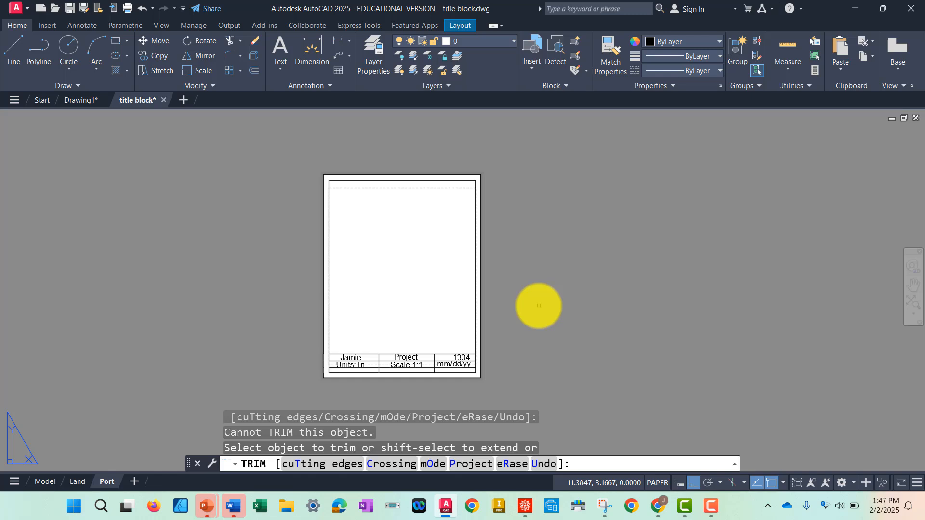
pyautogui.press('Return')
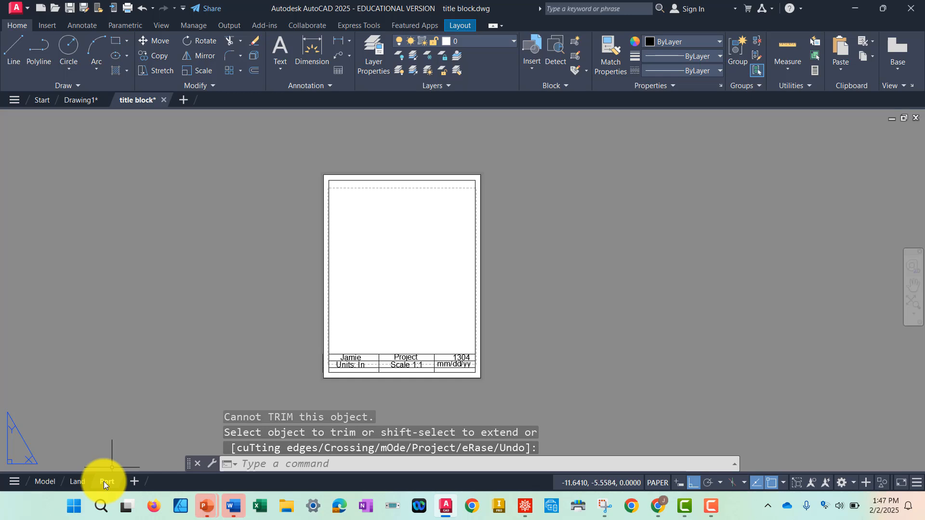
# - Erase the original title block and its dimensions from model space and return to the paper space layouts
pyautogui.click(77, 482)
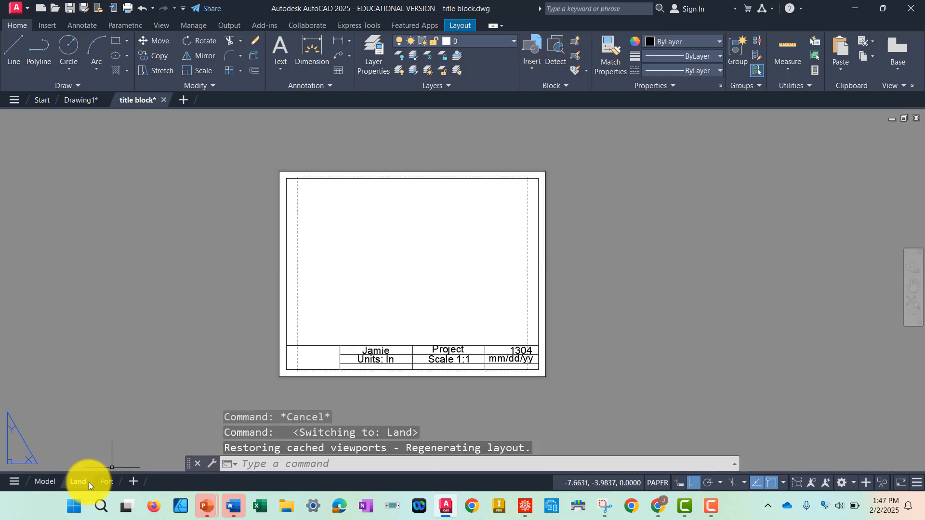
pyautogui.click(109, 482)
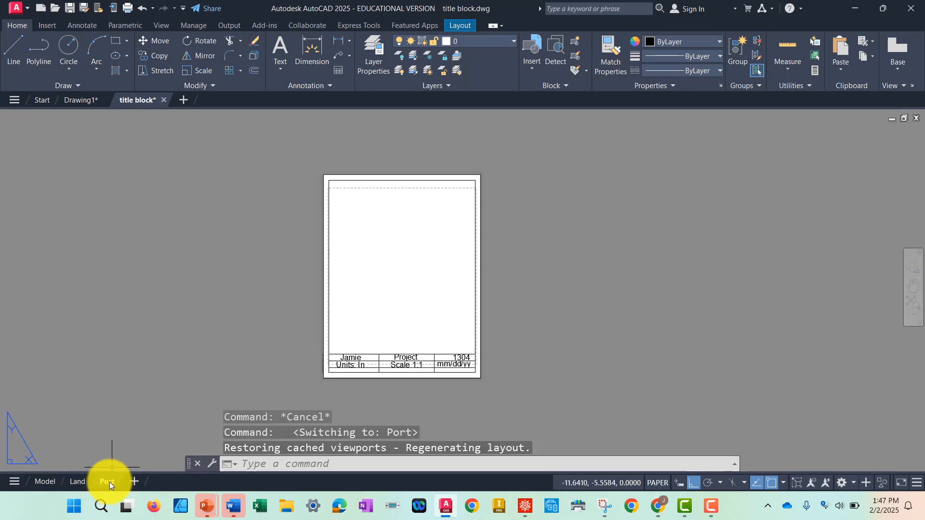
pyautogui.click(77, 480)
pyautogui.click(46, 481)
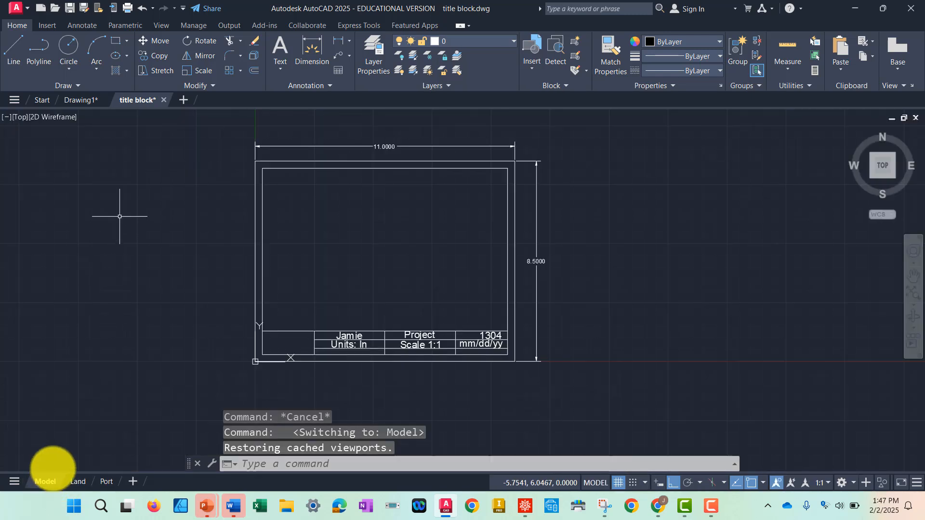
pyautogui.click(228, 129)
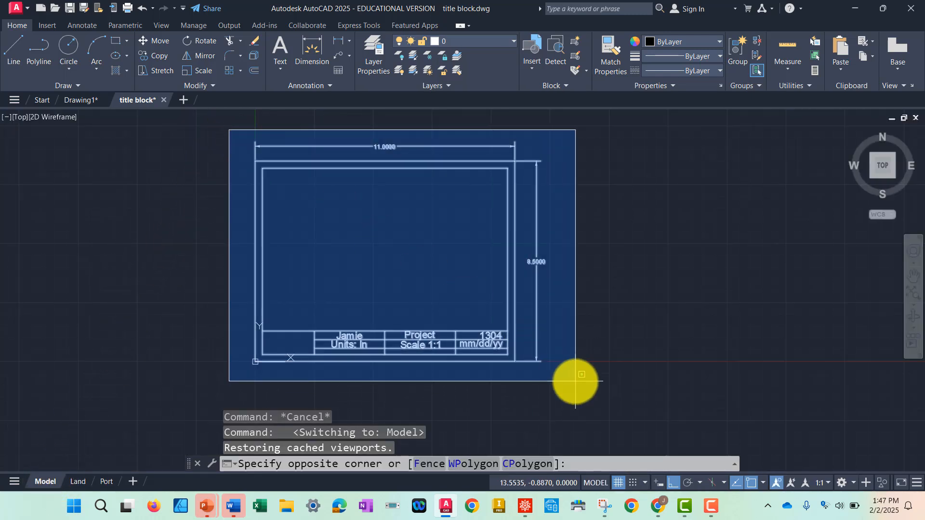
pyautogui.click(575, 381)
pyautogui.press('Delete')
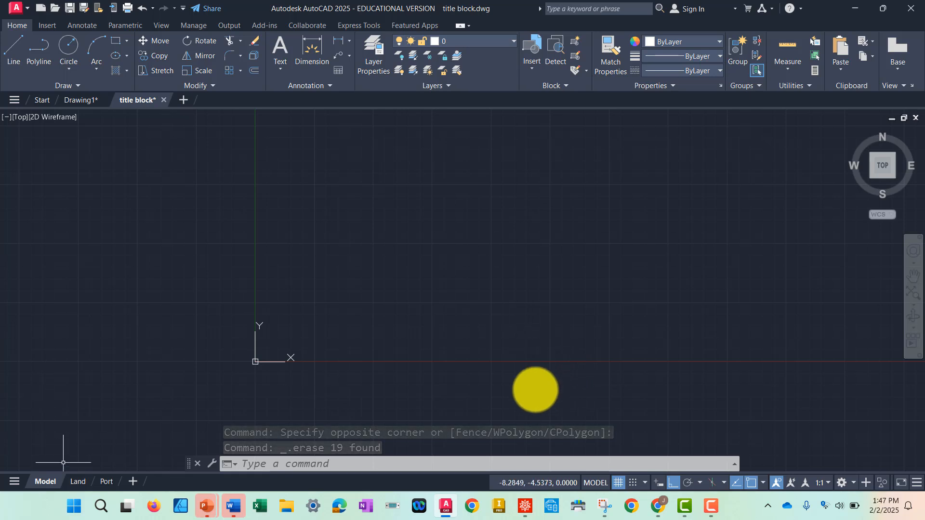
pyautogui.click(77, 482)
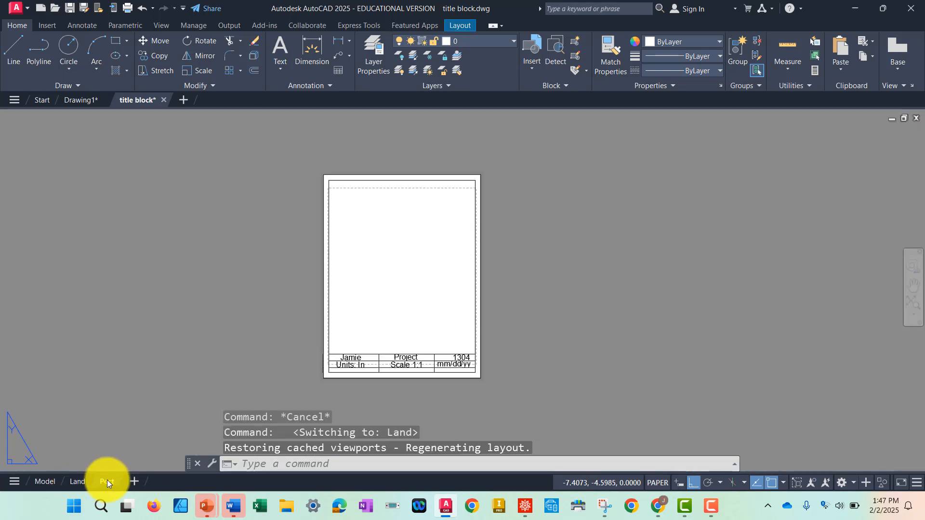
# - Switch from the Port layout to model space and save the title block drawing
pyautogui.click(107, 481)
pyautogui.click(40, 481)
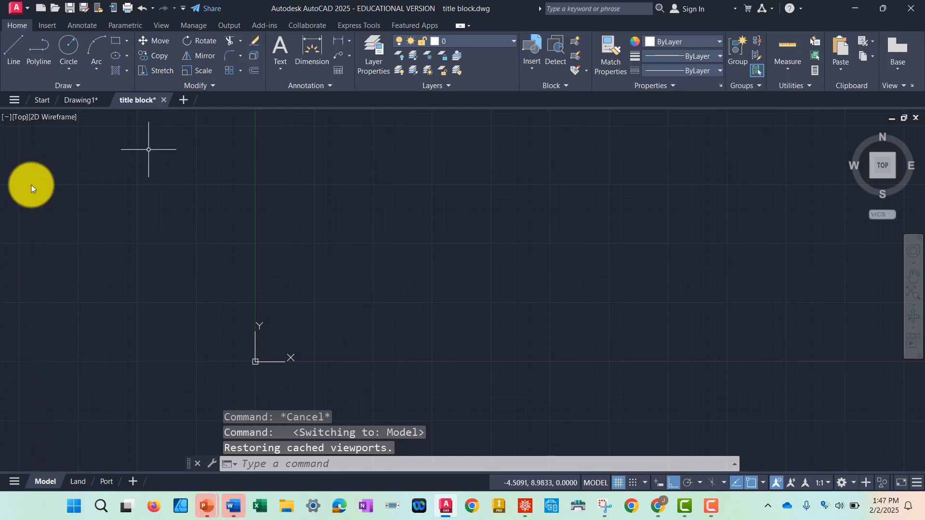
pyautogui.click(27, 9)
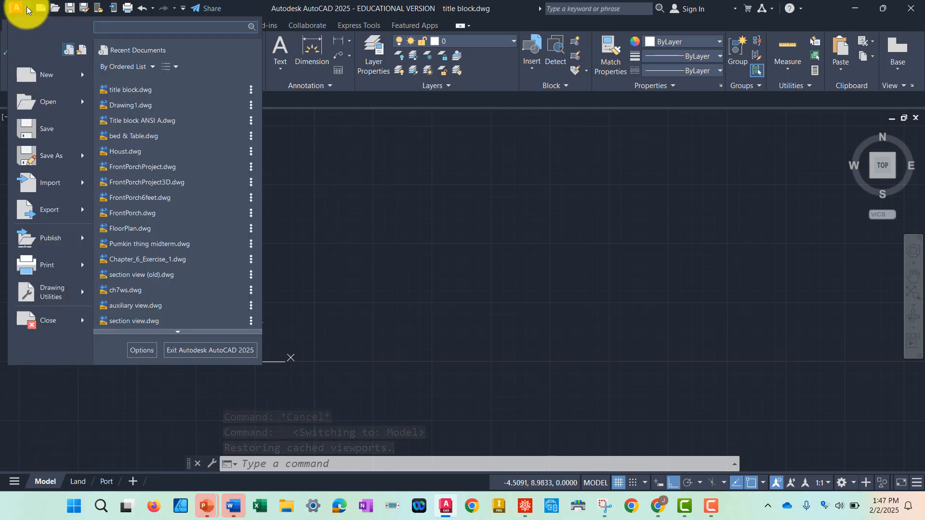
pyautogui.click(42, 130)
pyautogui.click(309, 359)
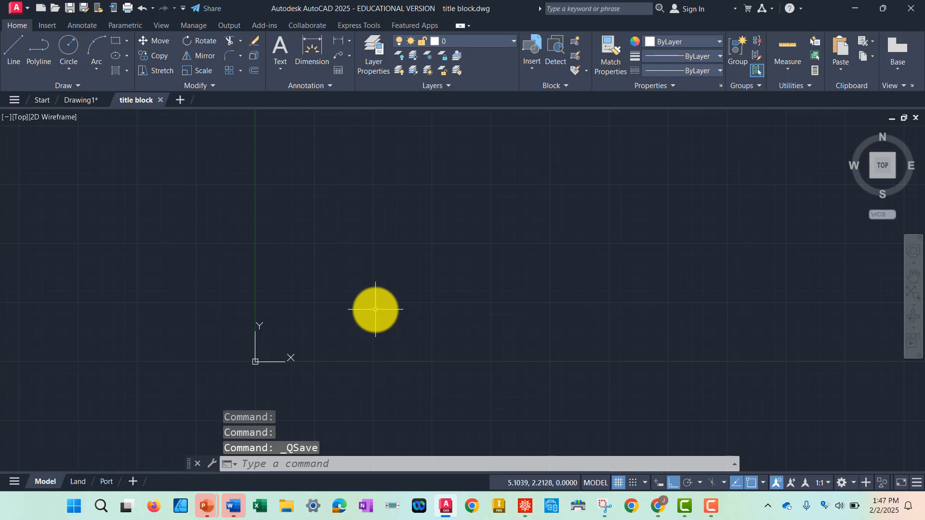
# - Create a new layer named CenterL in the Layer Properties Manager and make it the current layer
pyautogui.click(370, 61)
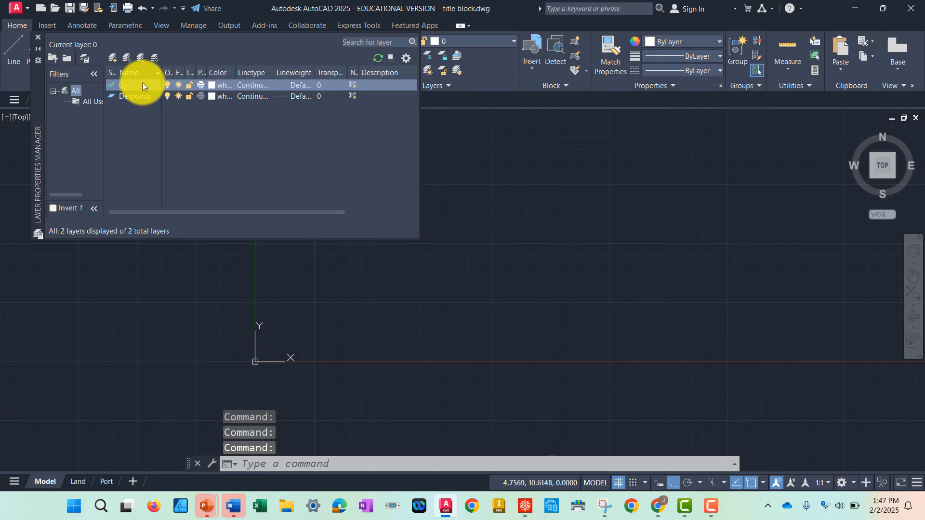
pyautogui.moveTo(36, 92); pyautogui.dragTo(166, 194)
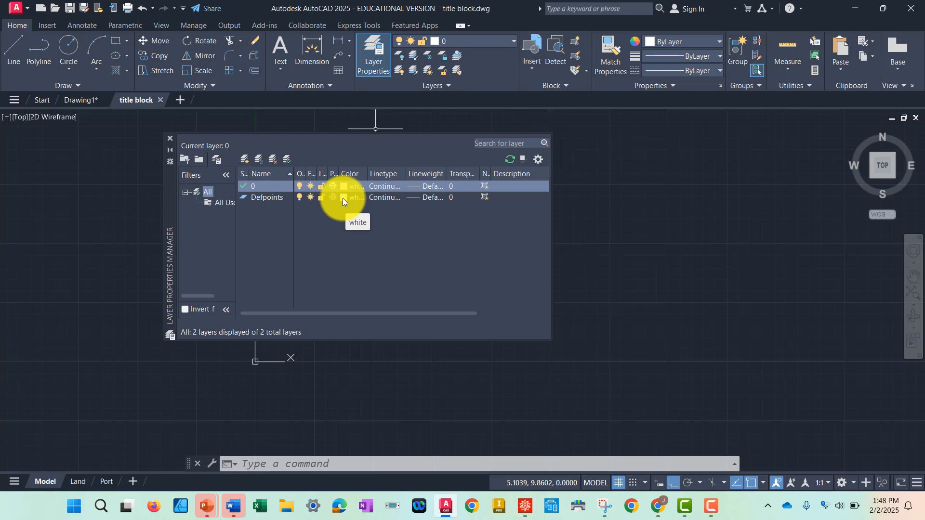
pyautogui.click(243, 161)
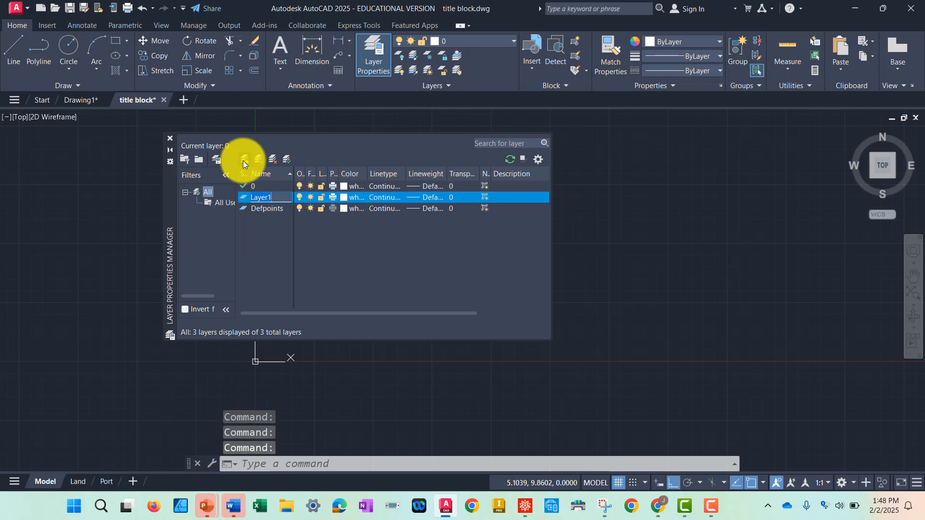
pyautogui.click(274, 208)
pyautogui.click(273, 197)
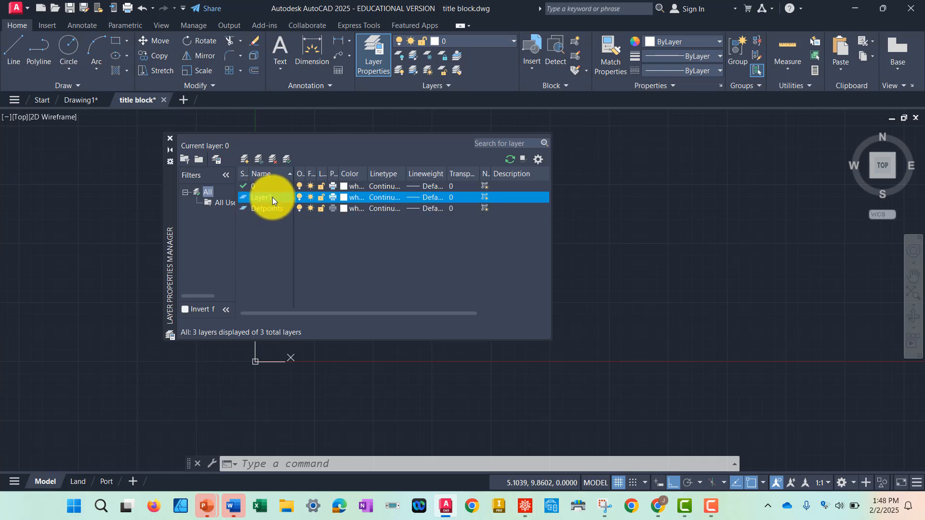
pyautogui.doubleClick(270, 196)
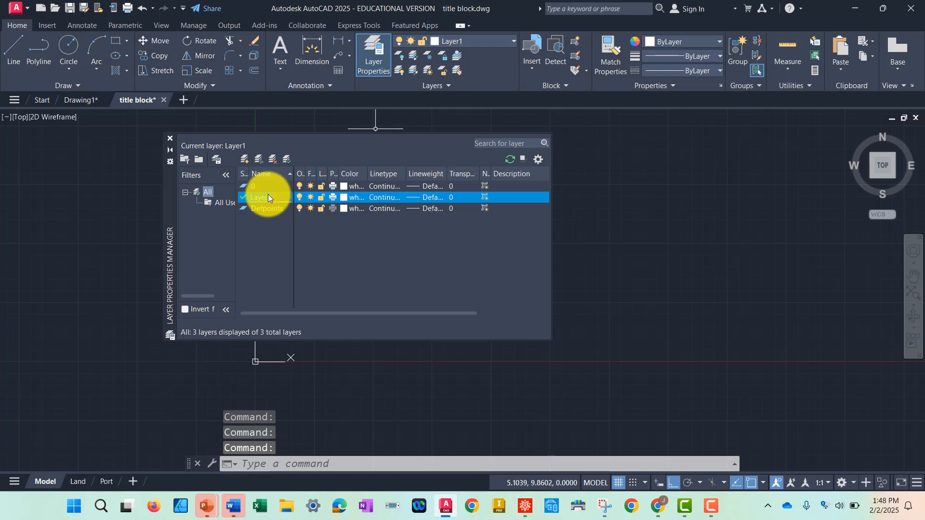
pyautogui.write('C')
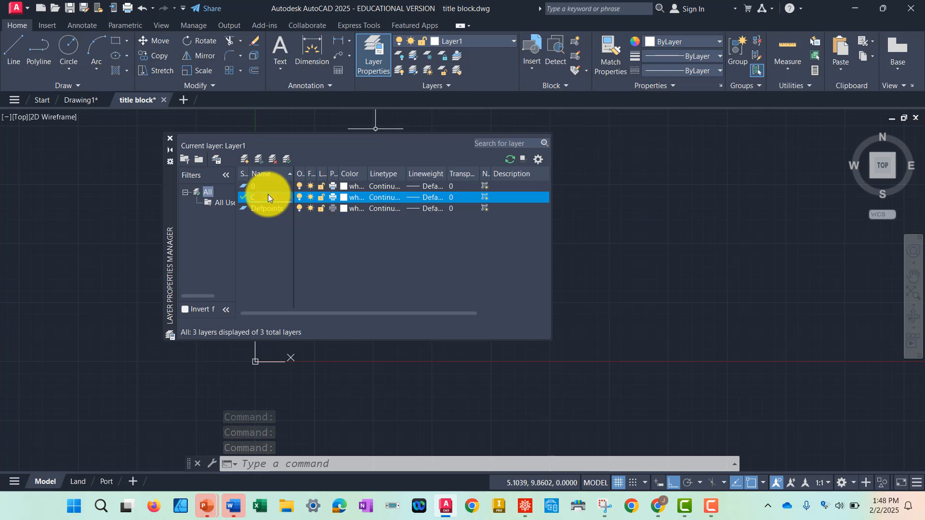
pyautogui.write('enterL')
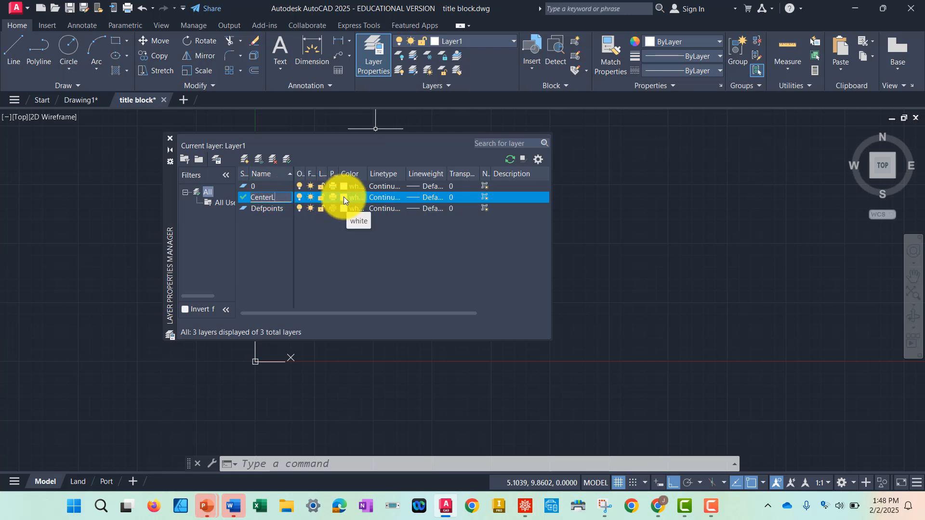
pyautogui.press('Return')
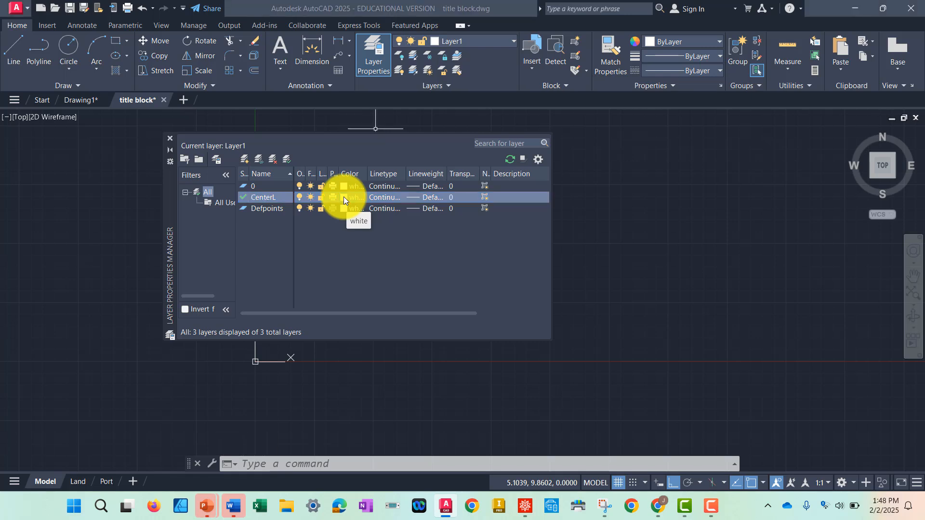
# - Set the CenterL layer's color to yellow
pyautogui.click(343, 196)
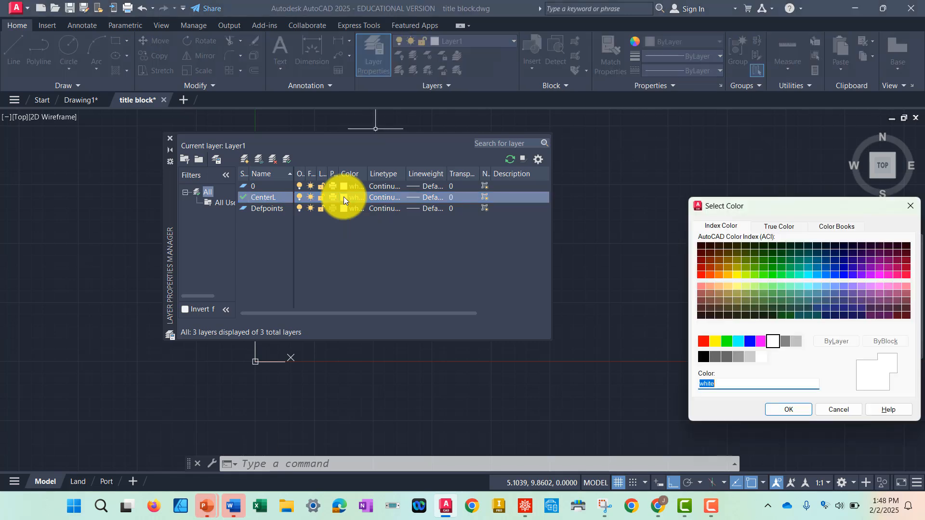
pyautogui.click(715, 342)
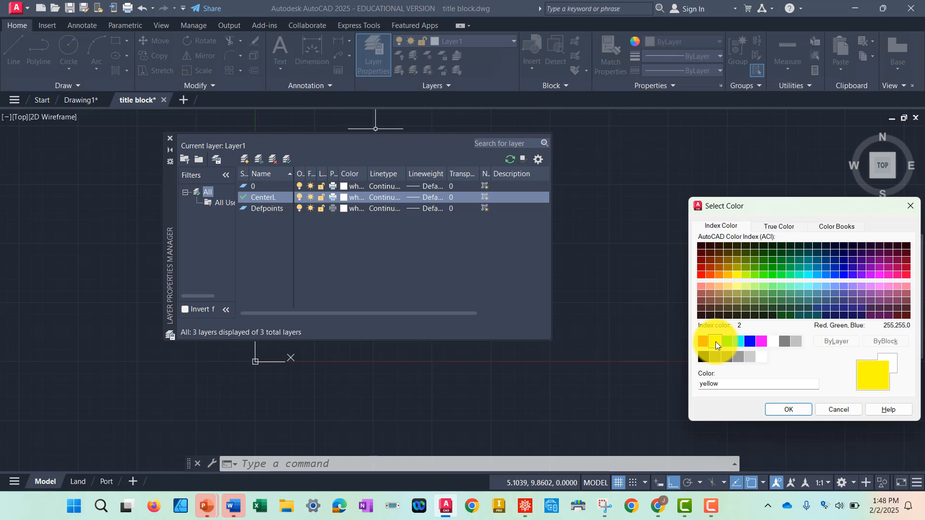
pyautogui.click(781, 407)
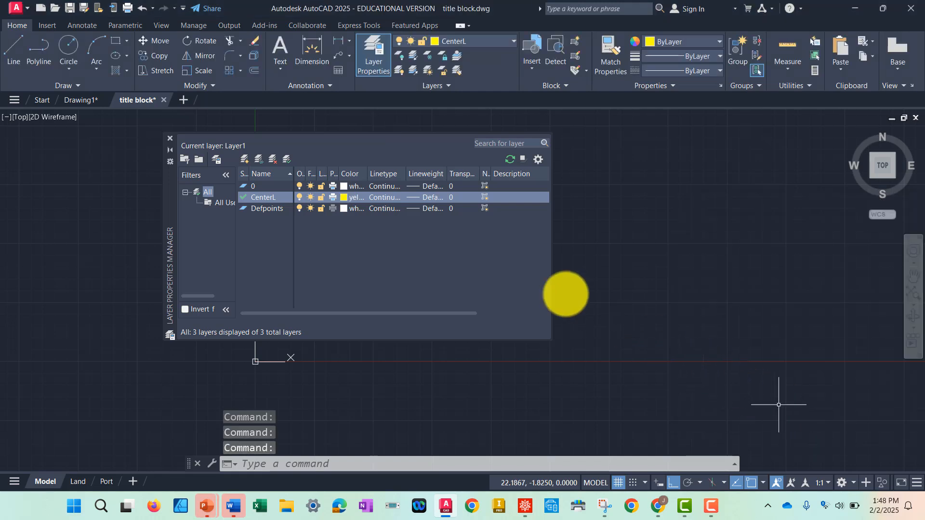
# - Load the CENTER2 linetype and assign it to the CenterL layer
pyautogui.click(380, 198)
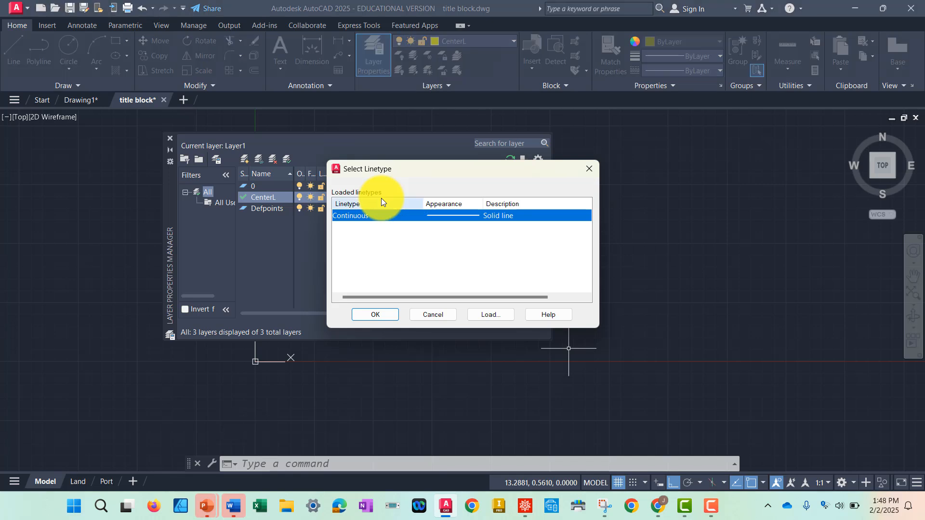
pyautogui.moveTo(407, 177); pyautogui.dragTo(539, 147)
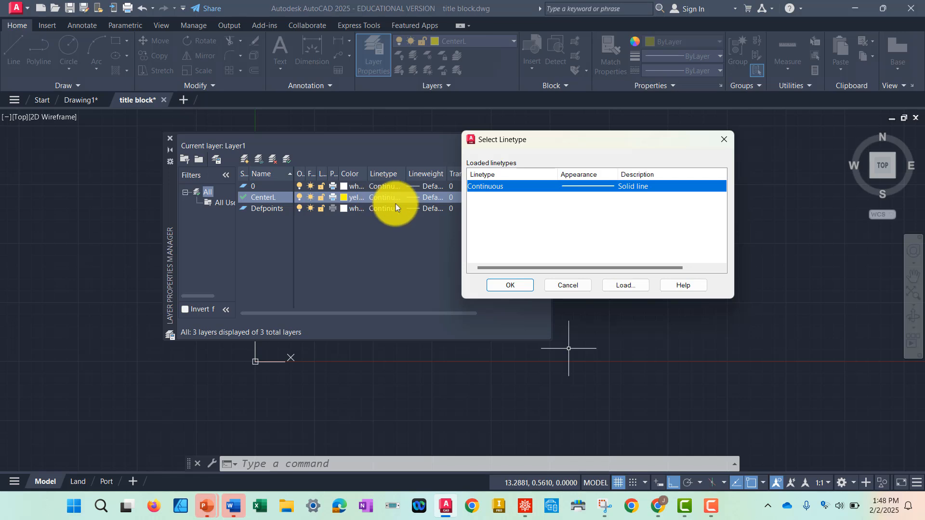
pyautogui.click(637, 287)
pyautogui.click(637, 287)
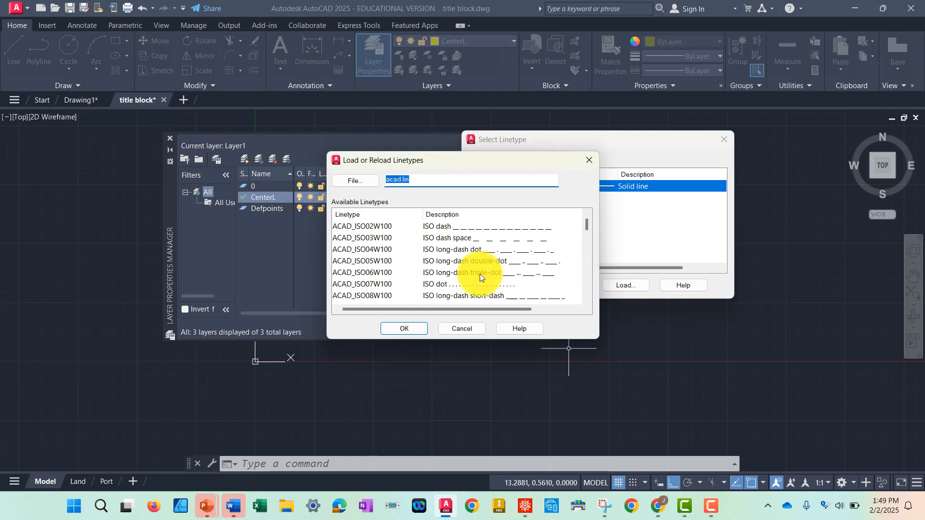
pyautogui.scroll(-2, 477, 272)
pyautogui.scroll(-3, 478, 273)
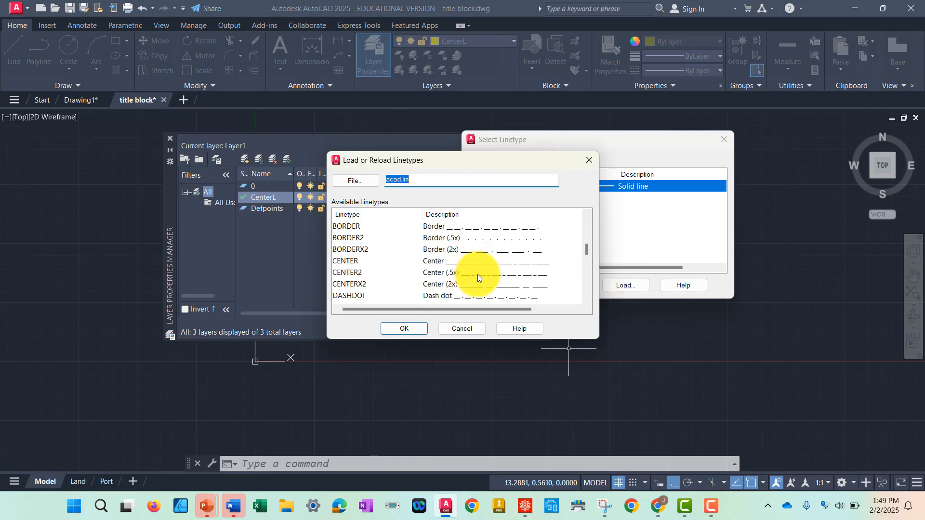
pyautogui.click(451, 273)
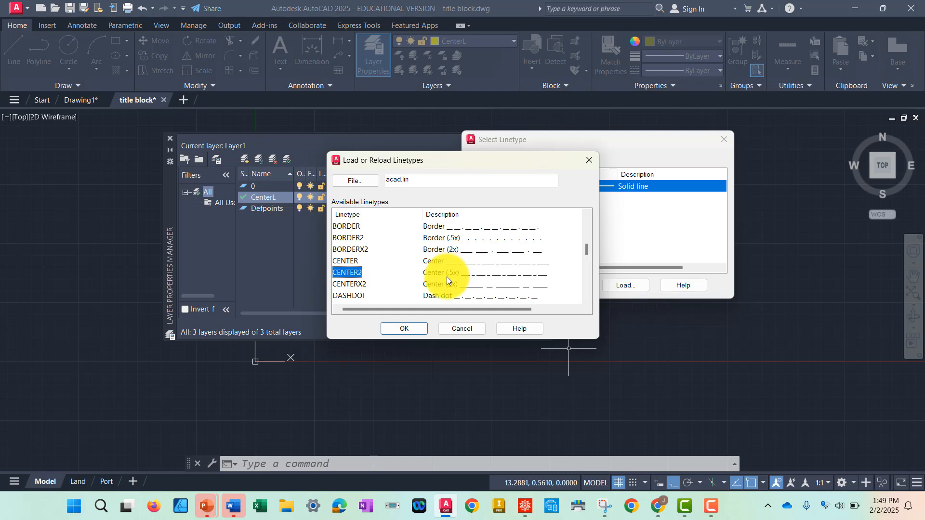
pyautogui.click(415, 328)
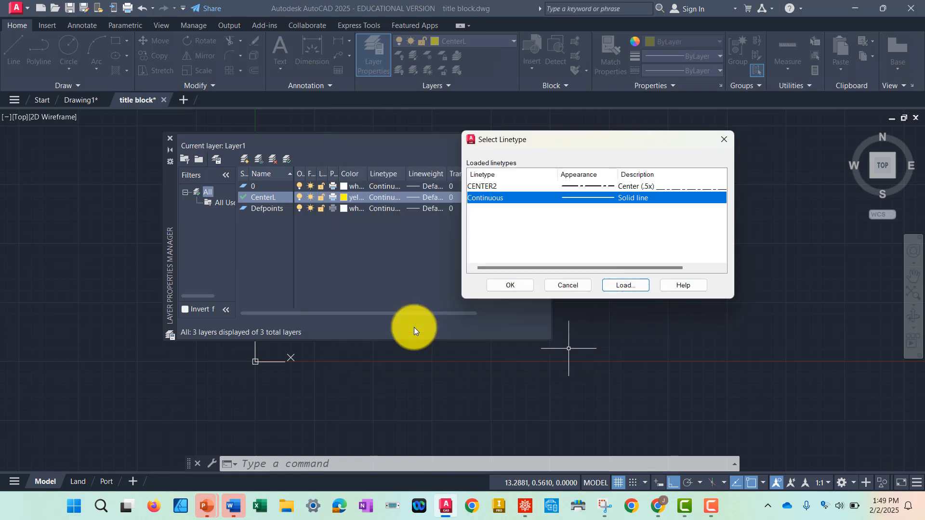
pyautogui.click(579, 186)
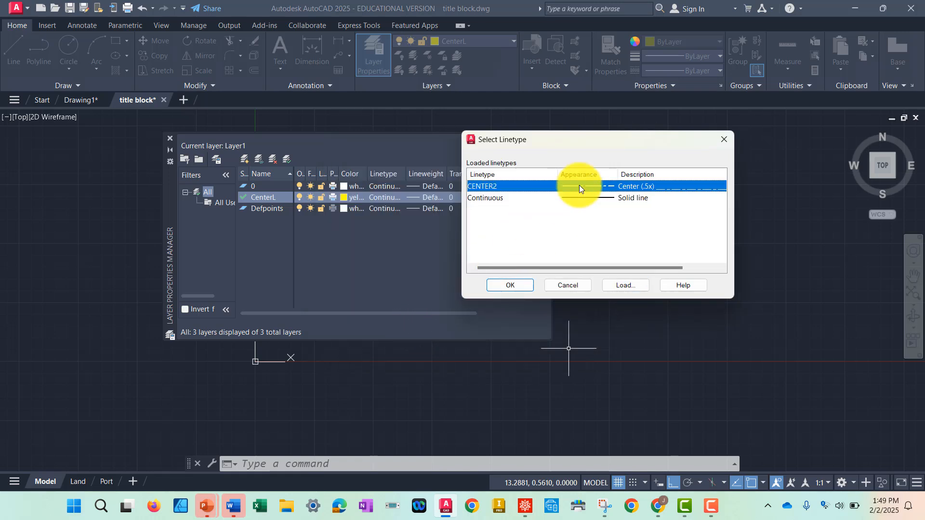
pyautogui.click(518, 286)
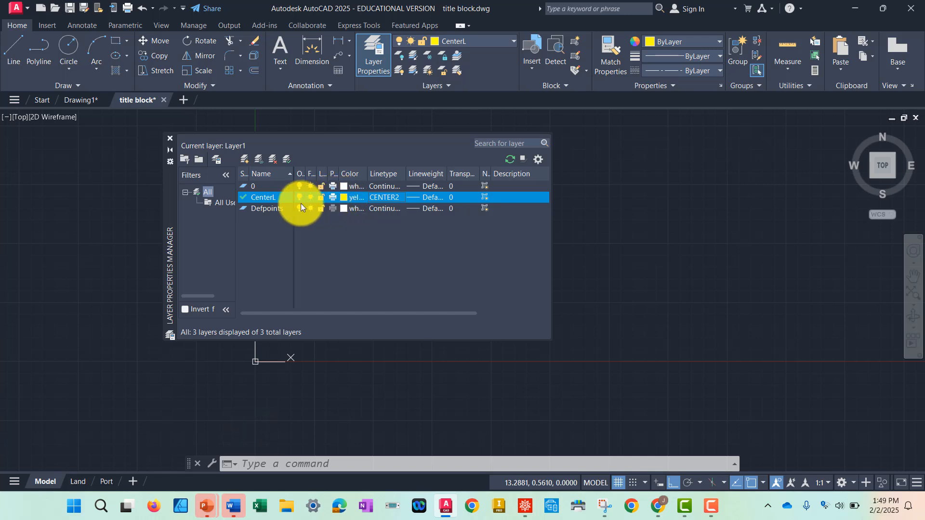
# - Create another new layer named Construct, based on the Defpoints layer
pyautogui.click(267, 210)
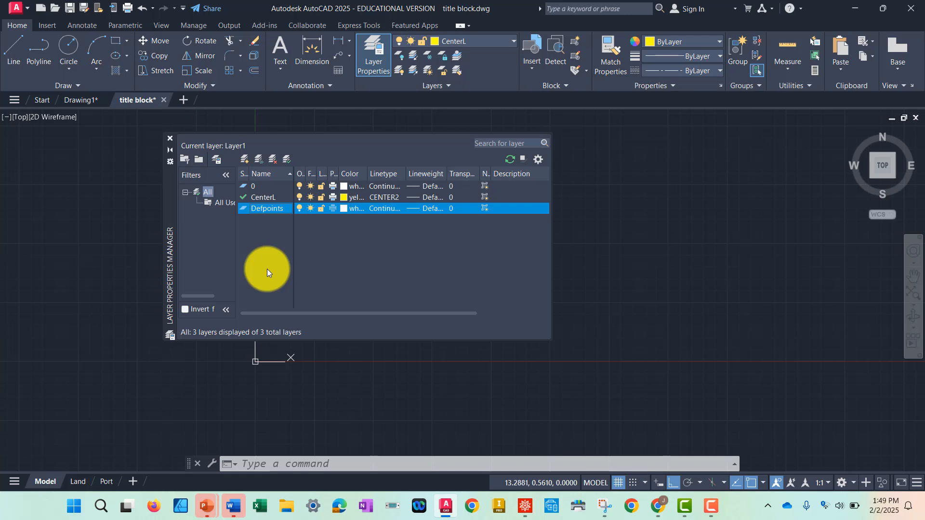
pyautogui.click(244, 161)
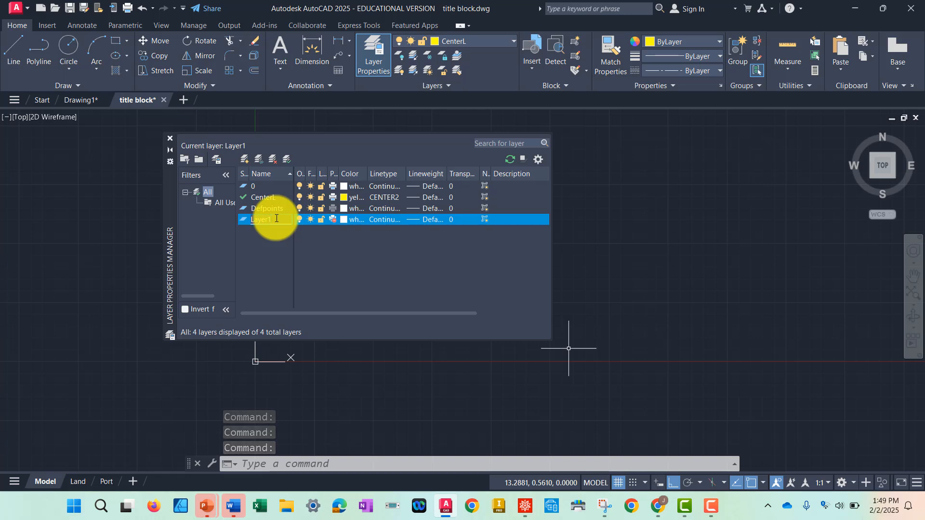
pyautogui.write('Construc')
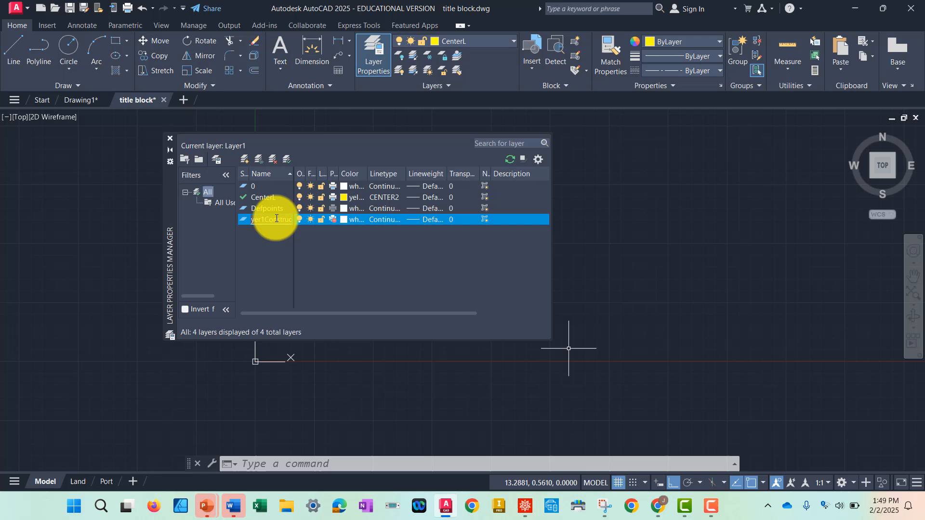
pyautogui.press('BackSpace')
pyautogui.write('ct')
# - Set the Construct layer's color to green
pyautogui.click(344, 220)
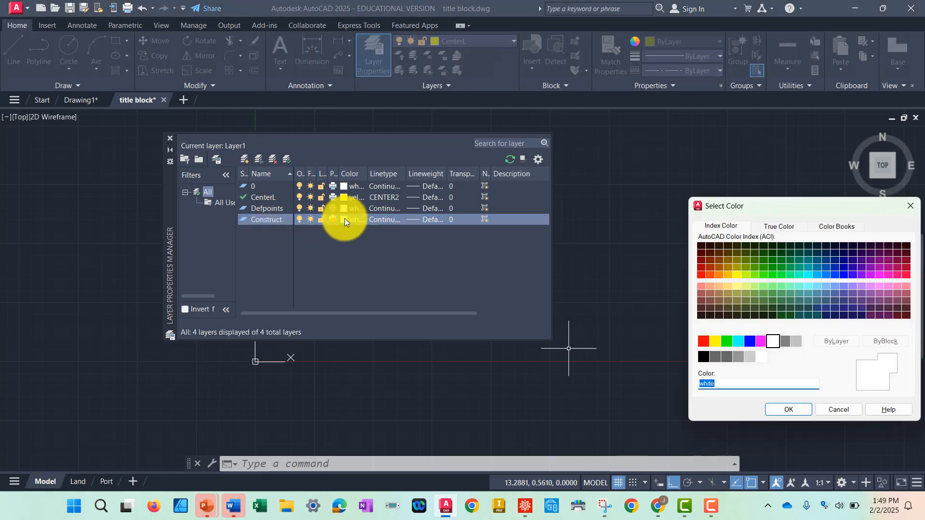
pyautogui.click(727, 342)
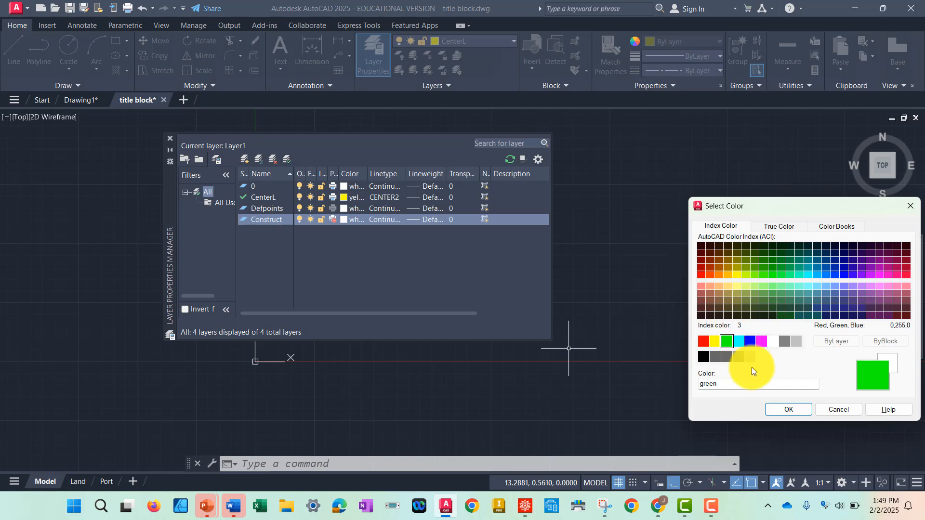
pyautogui.click(796, 410)
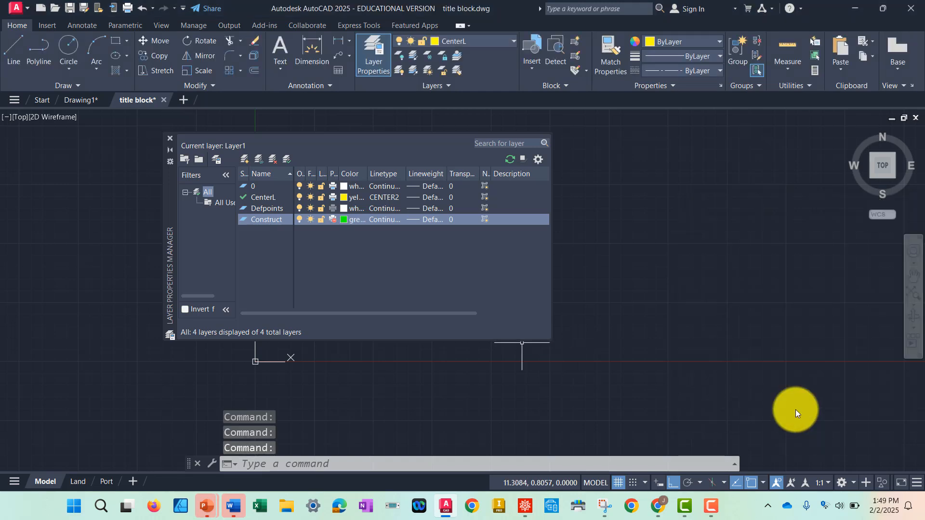
# - Load the HIDDEN2 linetype from acad.lin and assign it to the Construct layer
pyautogui.click(378, 219)
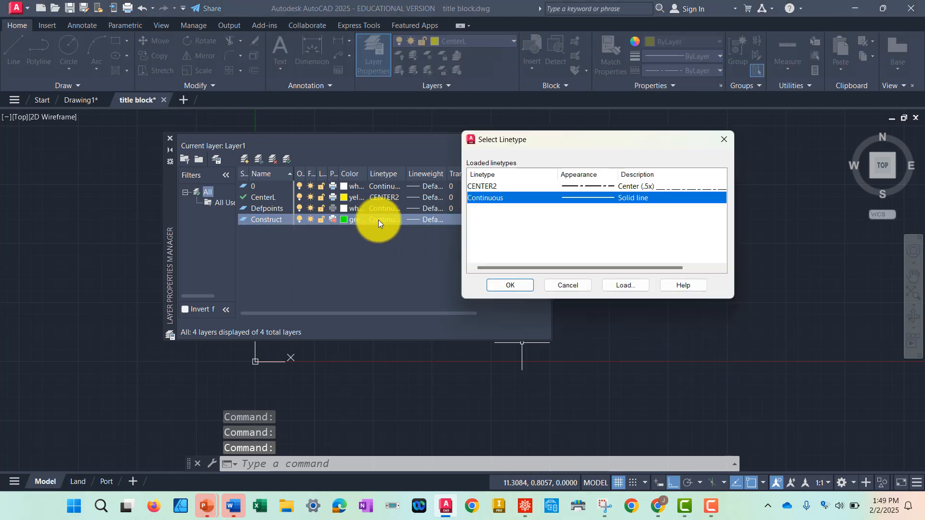
pyautogui.click(636, 287)
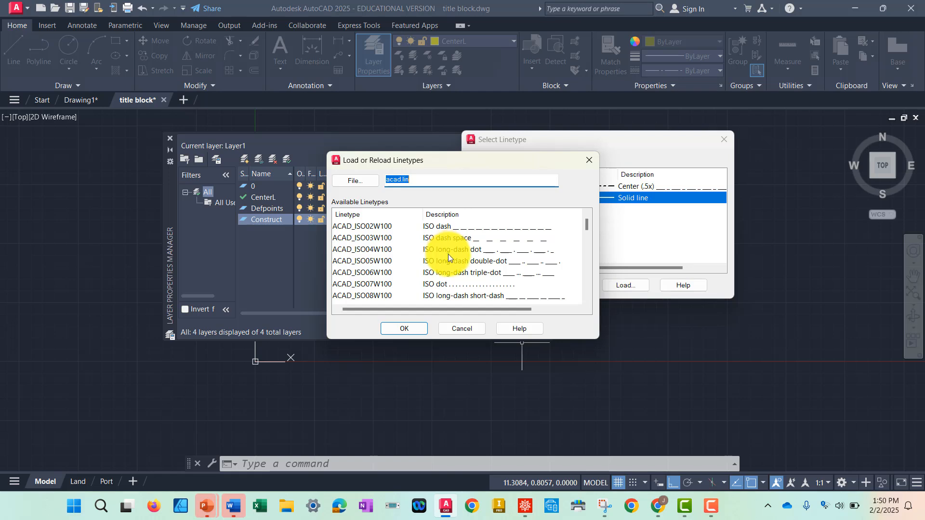
pyautogui.scroll(-4, 450, 258)
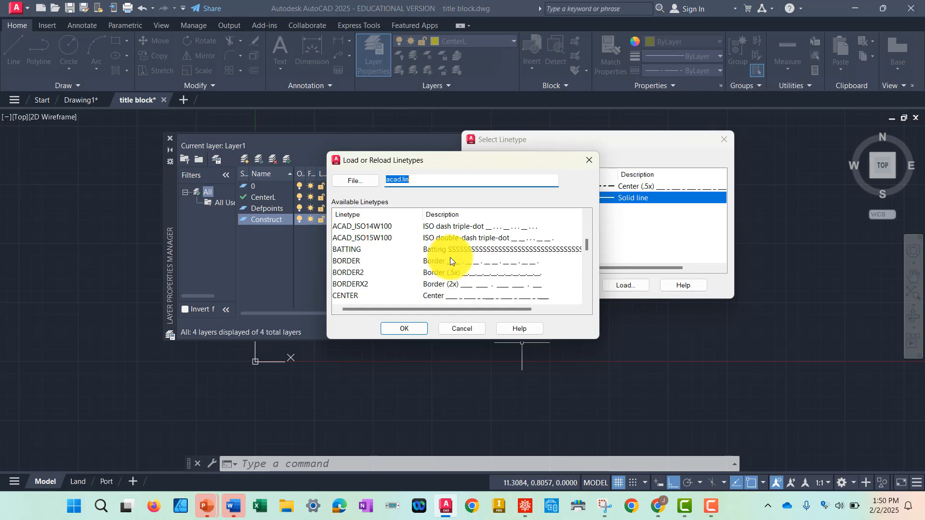
pyautogui.scroll(-3, 450, 258)
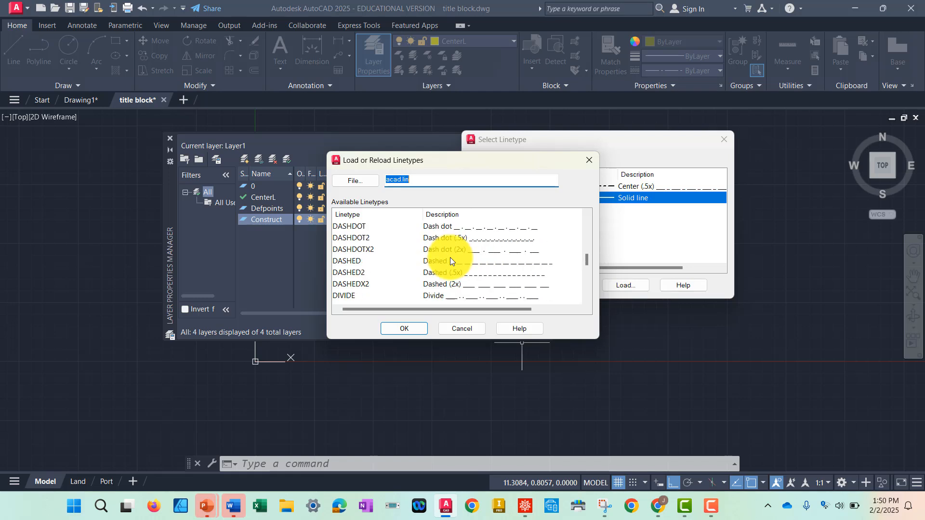
pyautogui.scroll(-1, 450, 258)
pyautogui.scroll(-3, 450, 257)
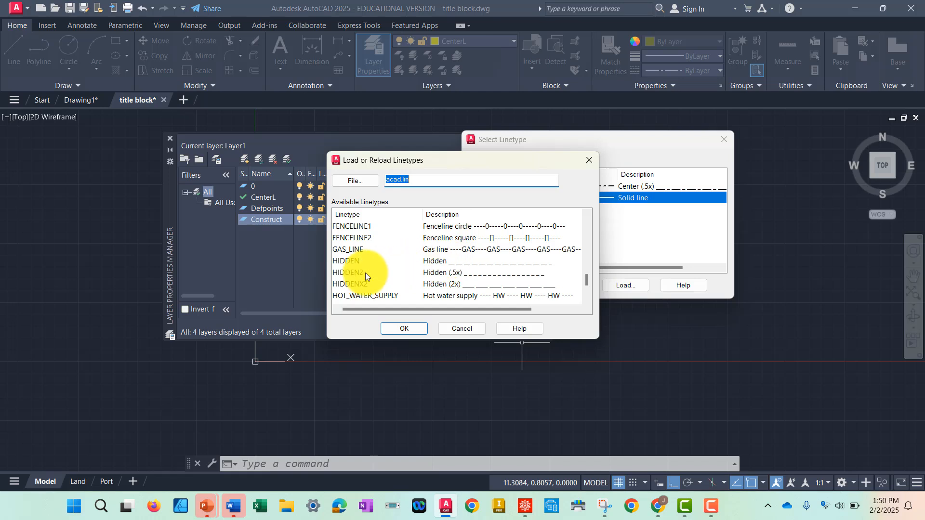
pyautogui.click(359, 273)
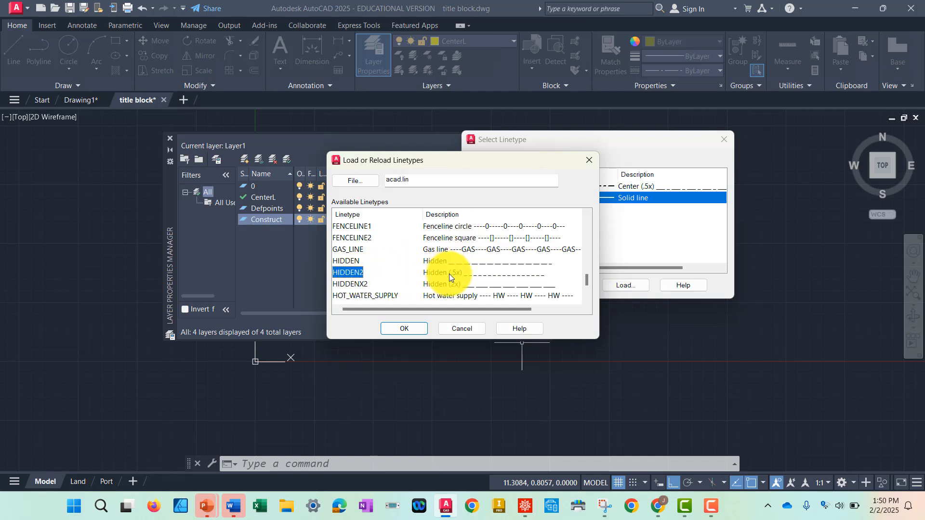
pyautogui.click(408, 327)
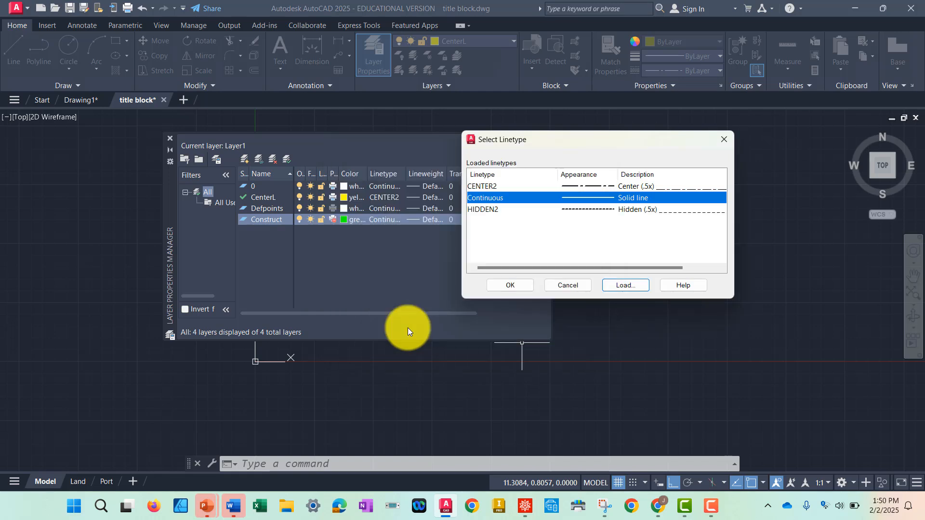
pyautogui.click(573, 213)
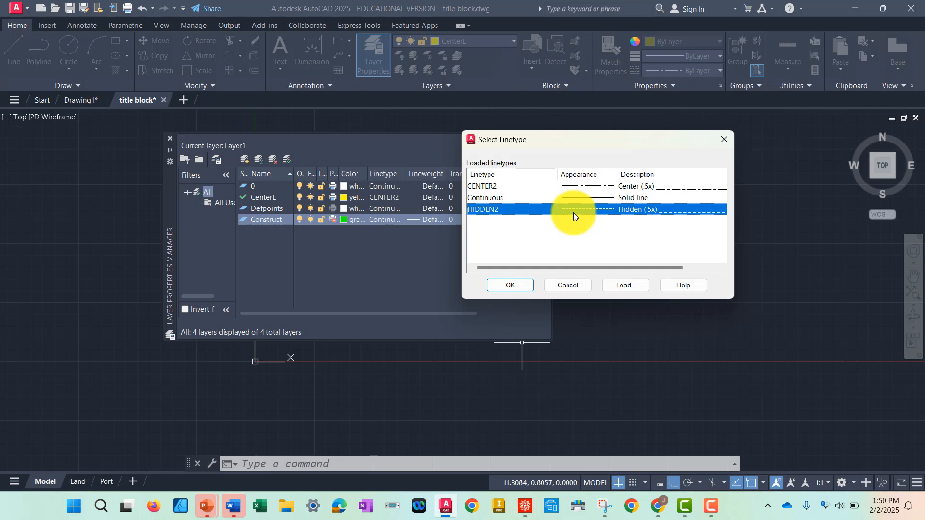
pyautogui.click(523, 286)
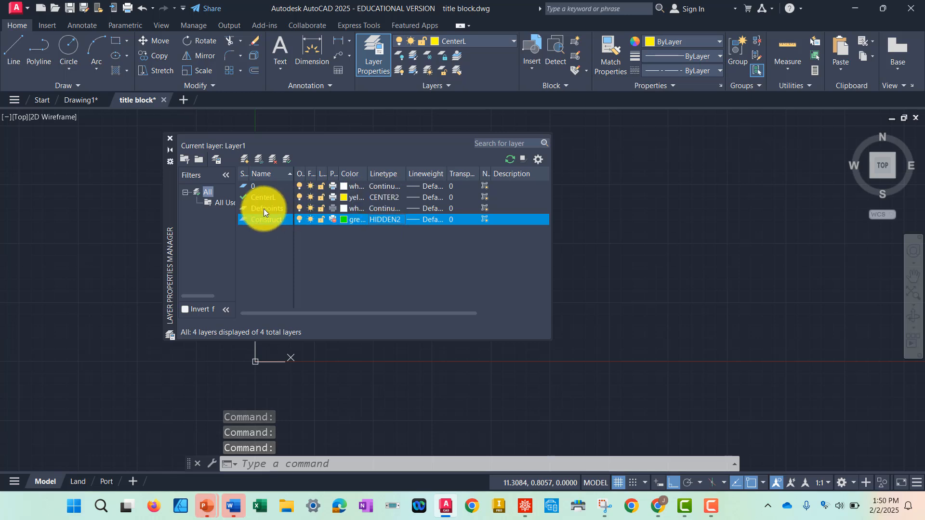
# - Create another new layer based on the Construct layer and set its color to gray 253
pyautogui.click(243, 160)
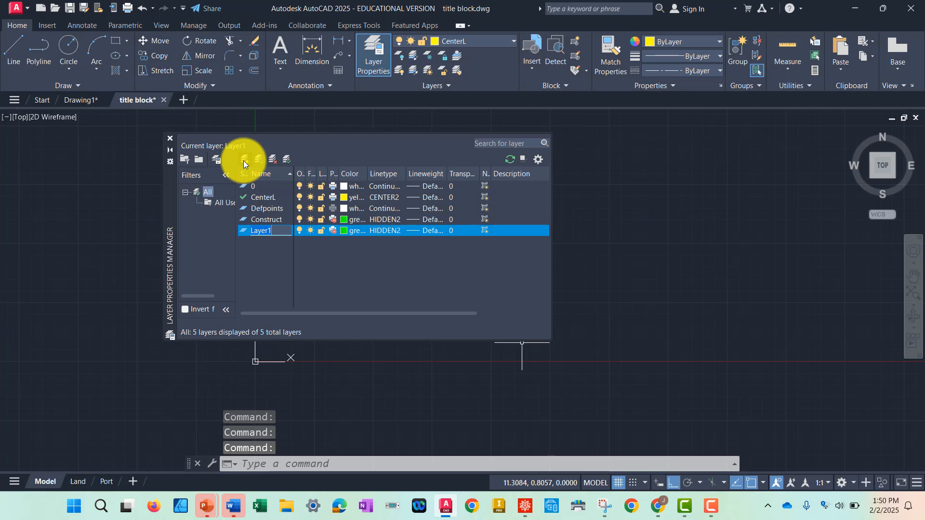
pyautogui.click(348, 268)
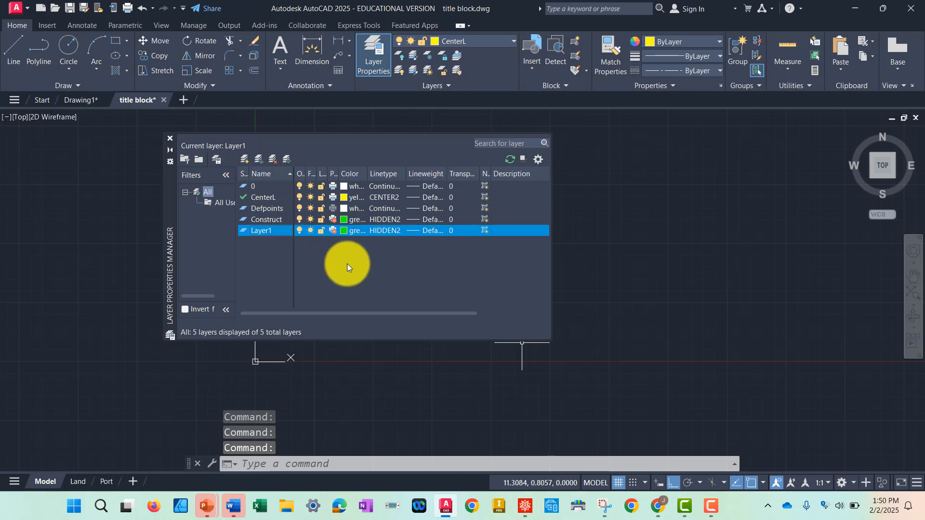
pyautogui.click(345, 231)
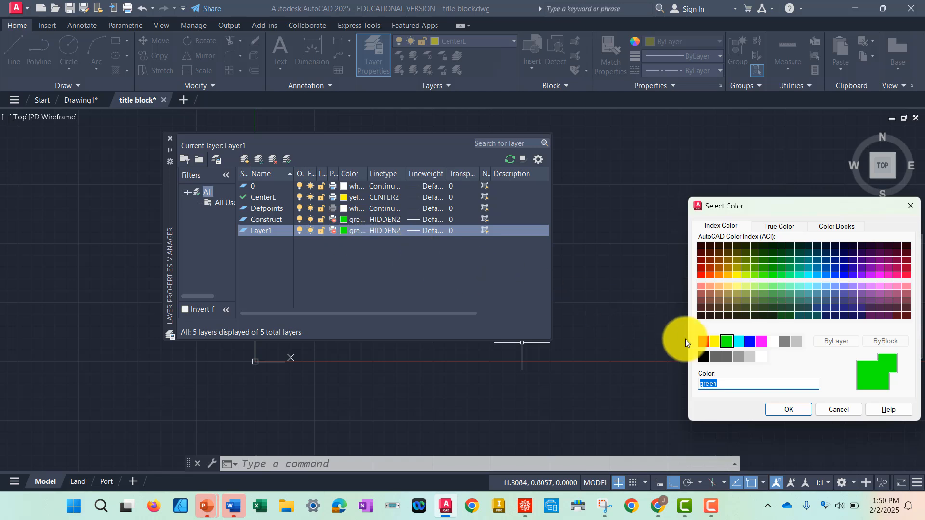
pyautogui.click(734, 357)
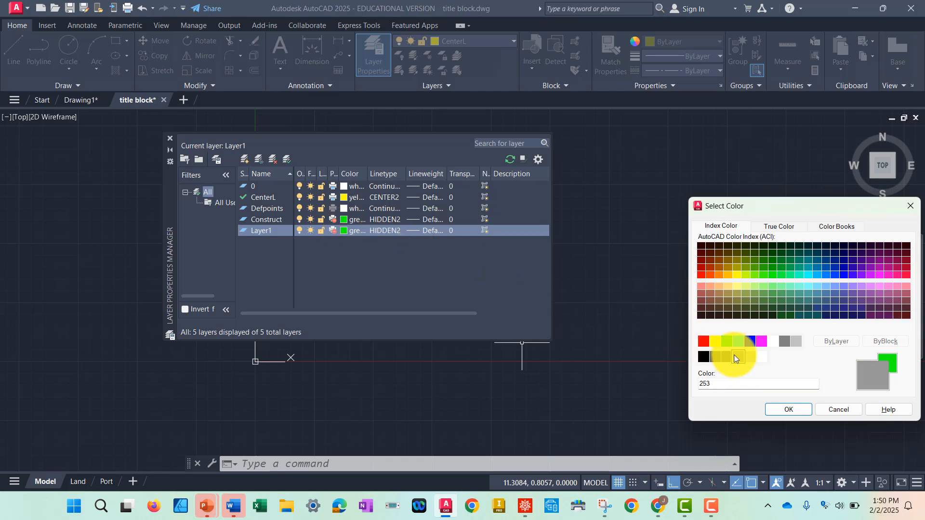
pyautogui.click(799, 409)
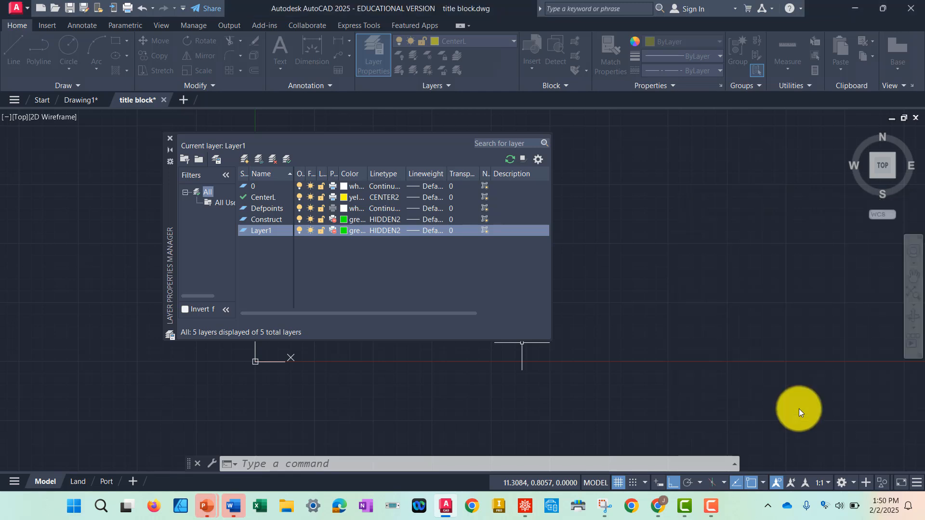
# - Assign the Continuous linetype to the new gray layer
pyautogui.click(381, 231)
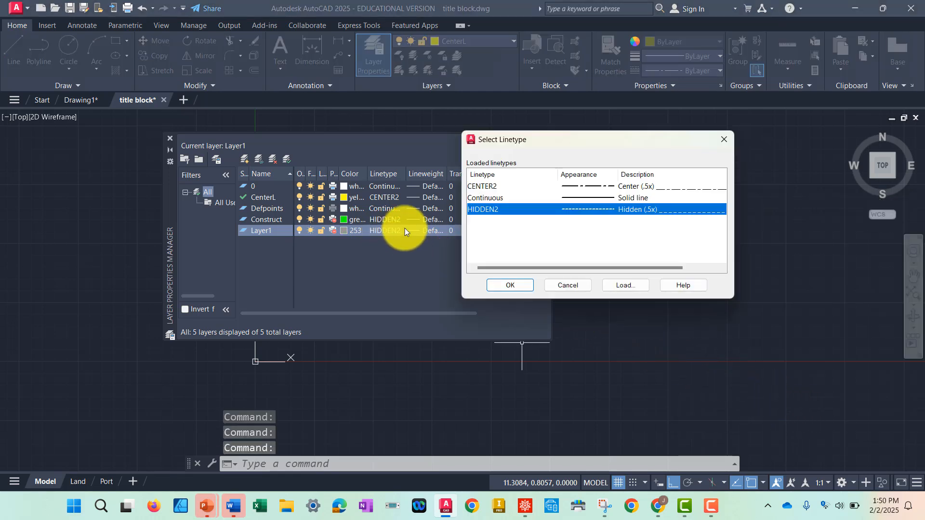
pyautogui.click(591, 197)
pyautogui.click(523, 286)
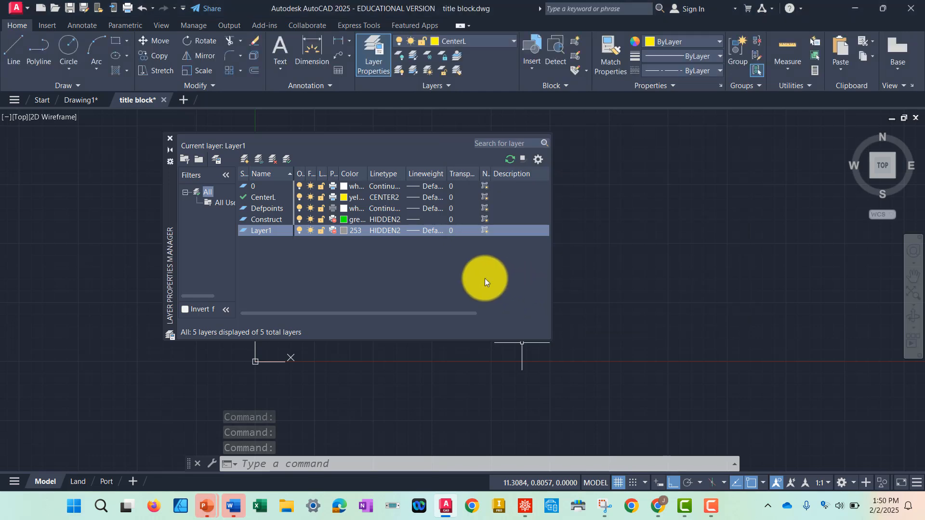
# - Rename the new gray layer as Notes and close the layer manager
pyautogui.doubleClick(270, 232)
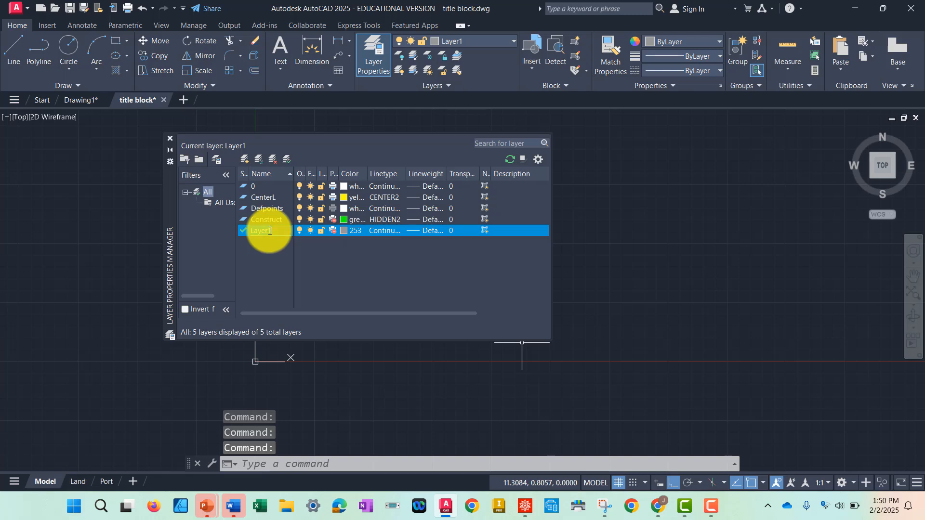
pyautogui.write('Notes')
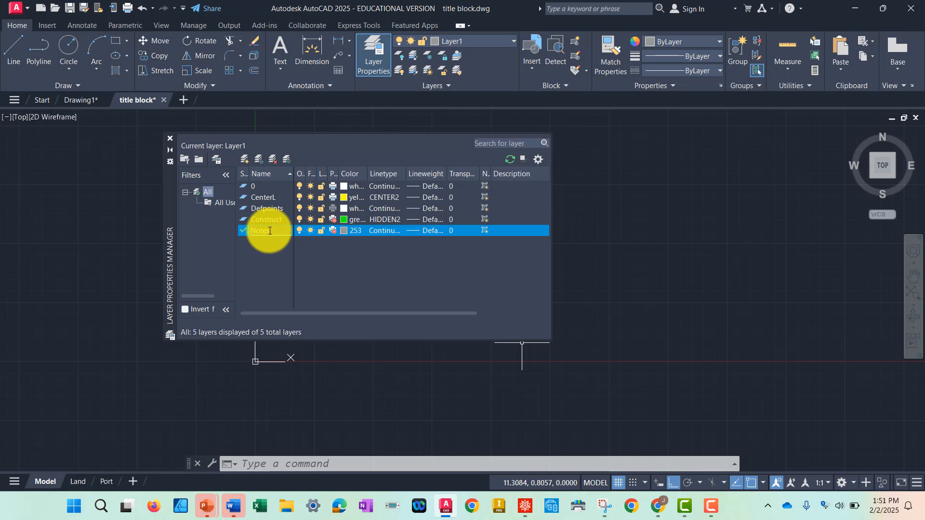
pyautogui.click(271, 258)
pyautogui.click(170, 138)
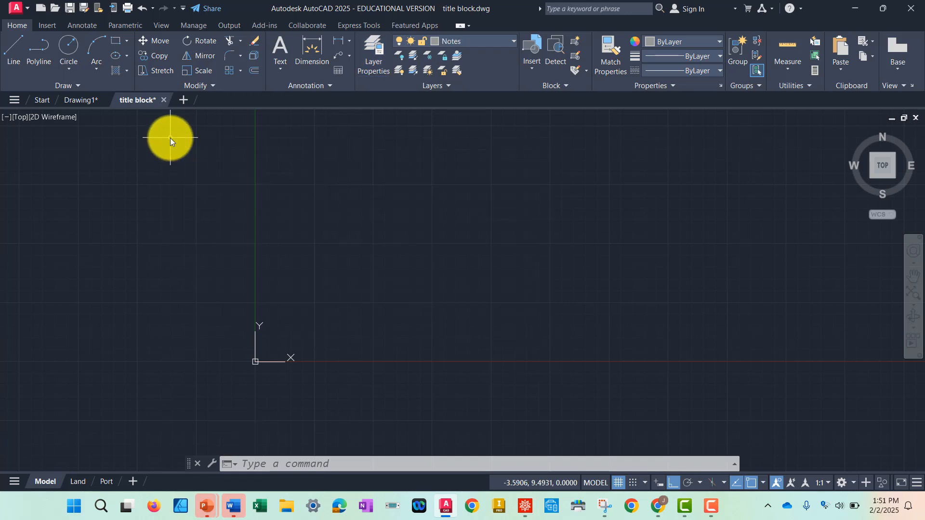
pyautogui.click(371, 61)
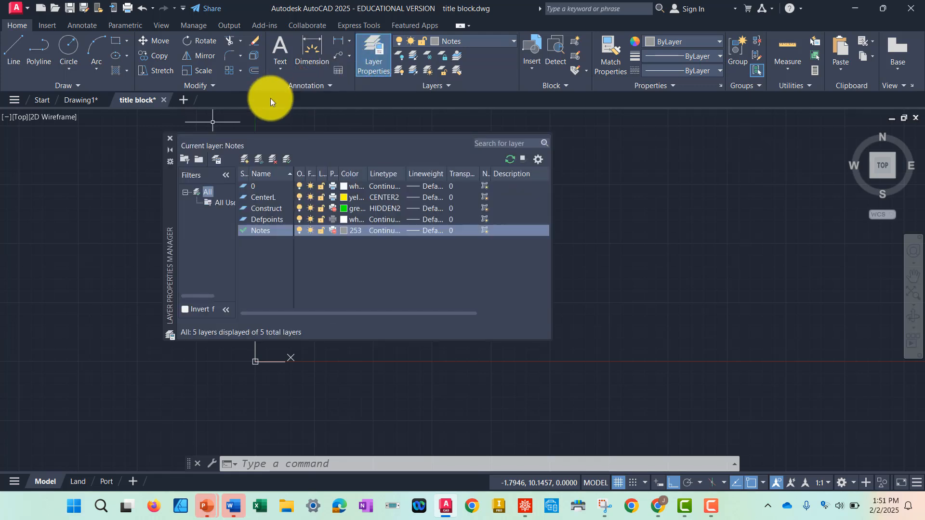
pyautogui.click(170, 140)
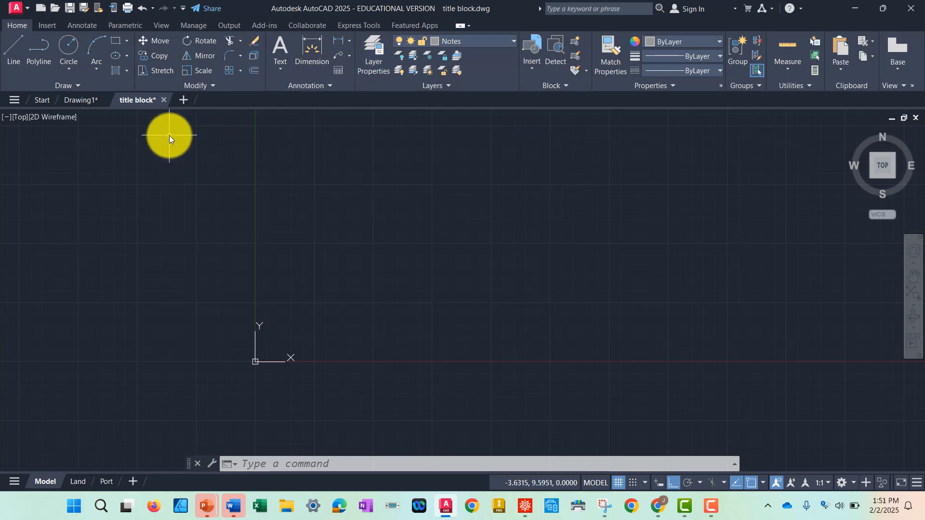
# - Make layer 0 current and draw an open five-segment polyline of horizontal and vertical lines in model space
pyautogui.click(495, 45)
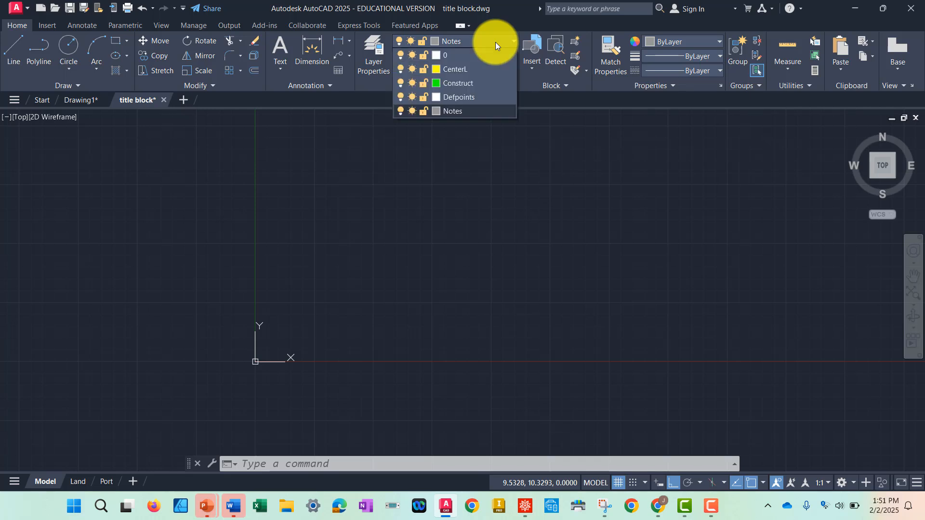
pyautogui.click(475, 54)
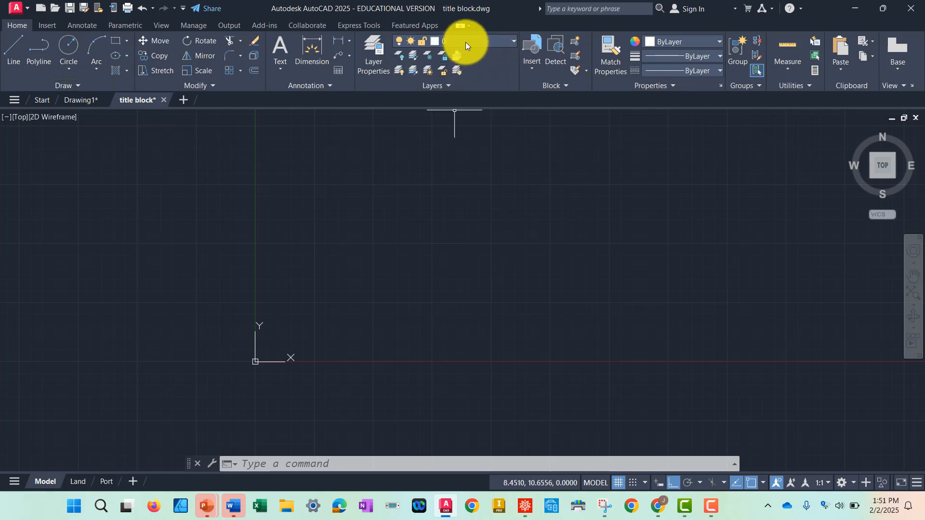
pyautogui.click(13, 47)
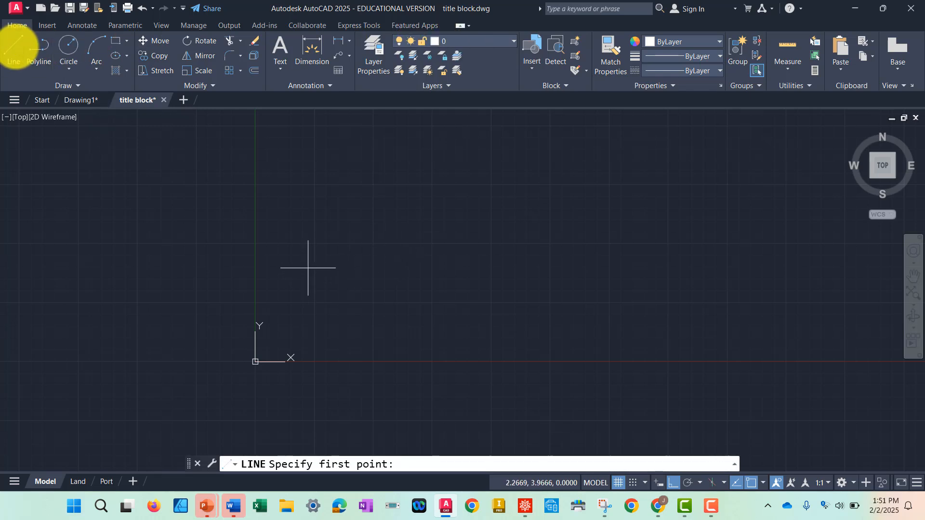
pyautogui.click(31, 48)
pyautogui.click(317, 257)
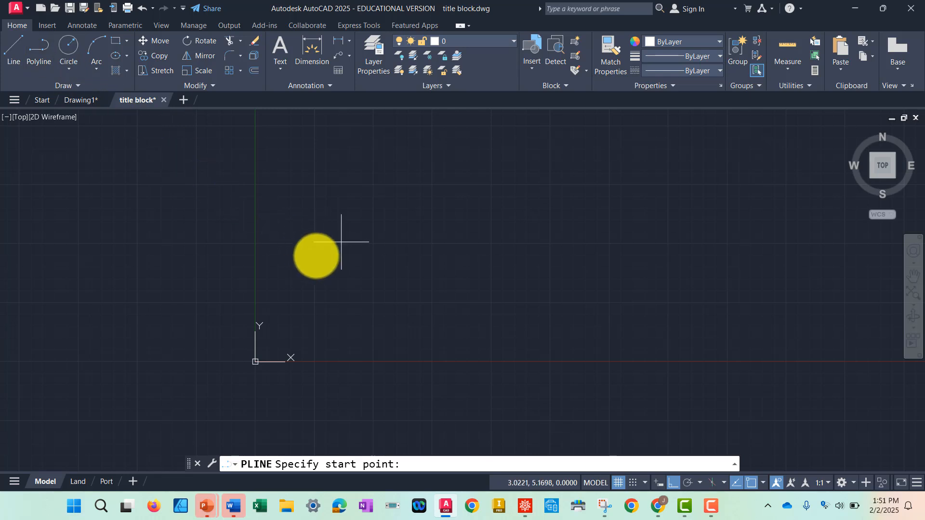
pyautogui.click(372, 175)
pyautogui.click(465, 179)
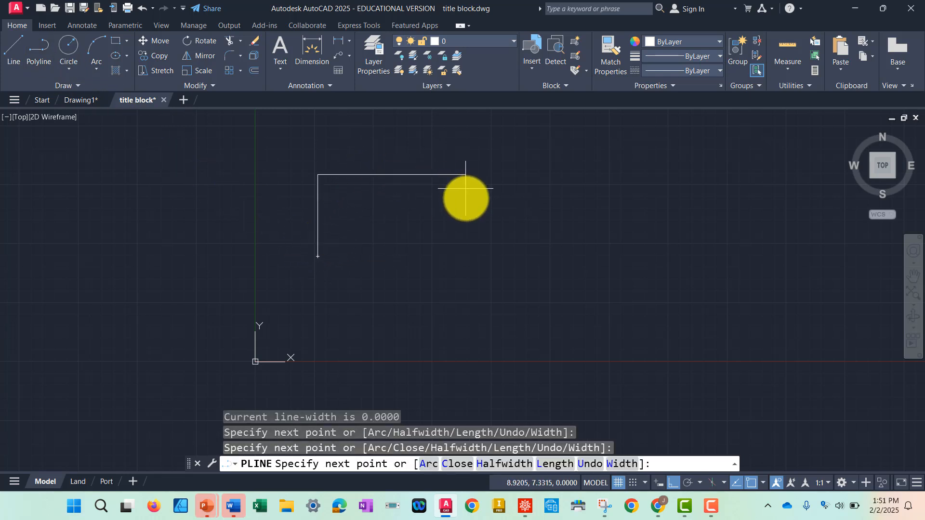
pyautogui.click(465, 306)
pyautogui.click(365, 305)
pyautogui.click(365, 235)
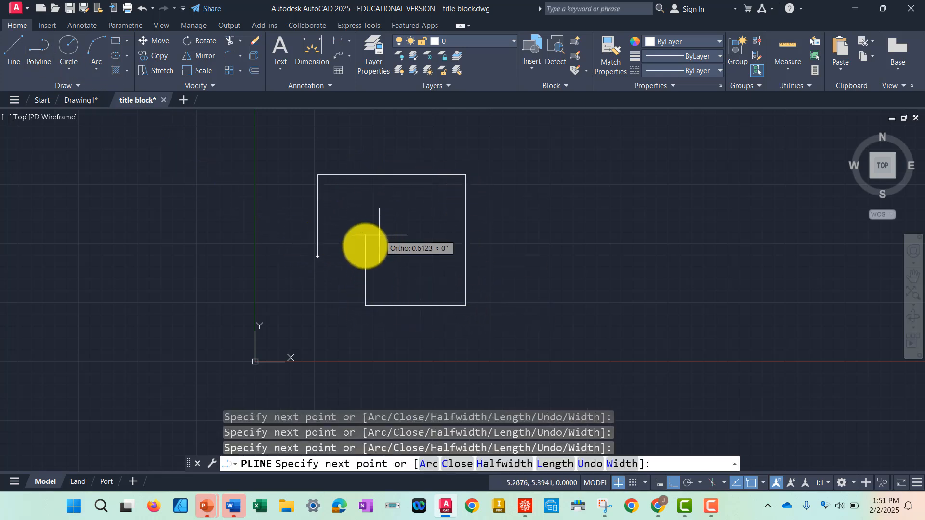
pyautogui.press('Return')
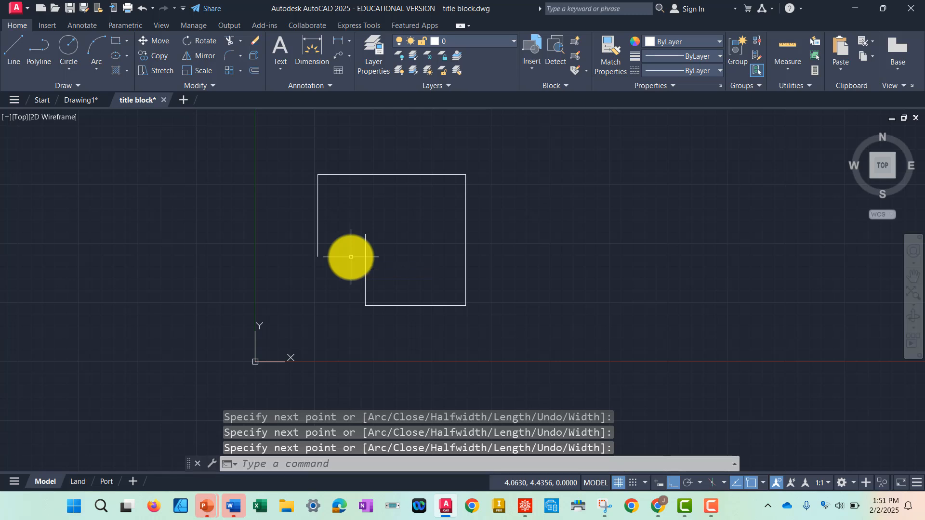
# - Make the CenterL layer current and draw a circle beside the polyline
pyautogui.click(475, 41)
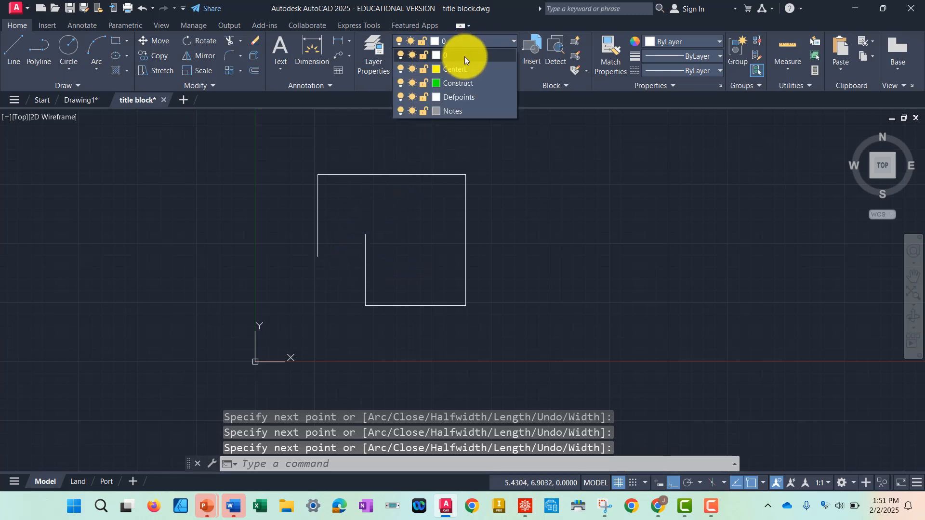
pyautogui.click(456, 69)
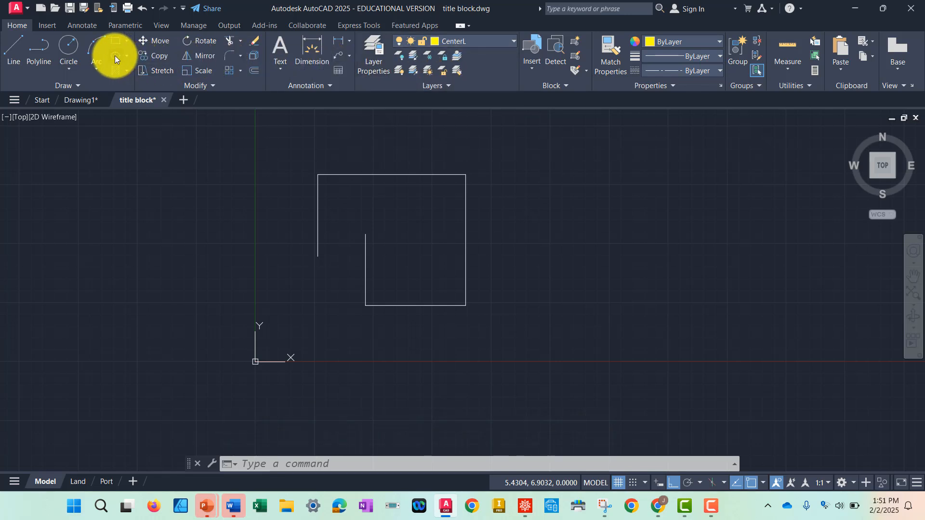
pyautogui.click(70, 45)
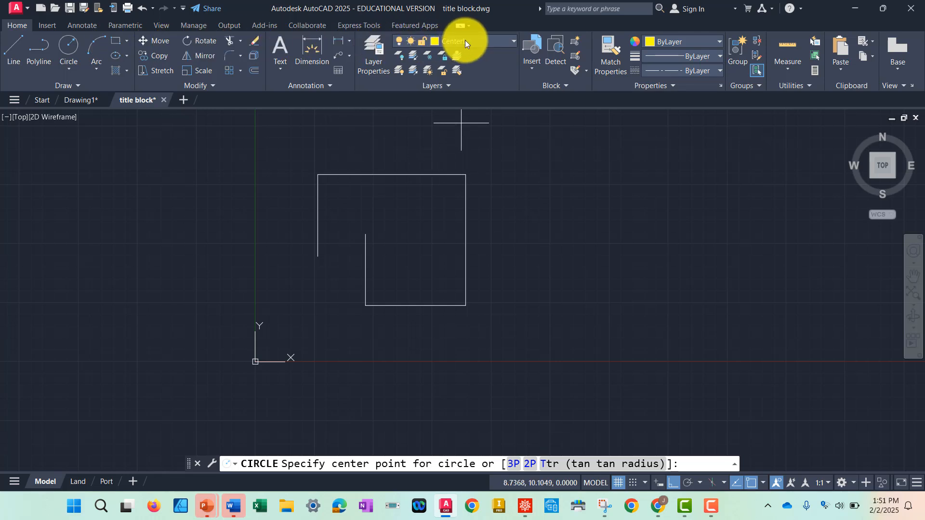
pyautogui.click(525, 223)
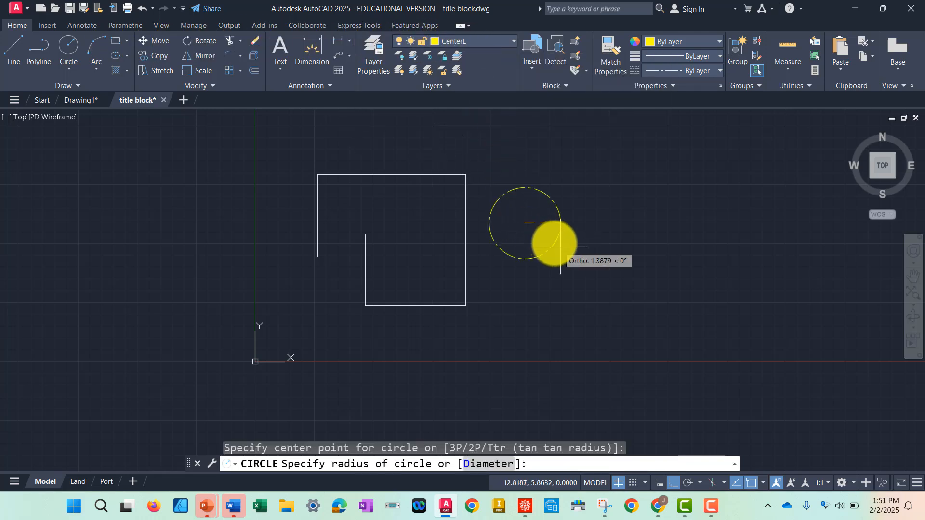
pyautogui.click(564, 247)
pyautogui.click(412, 363)
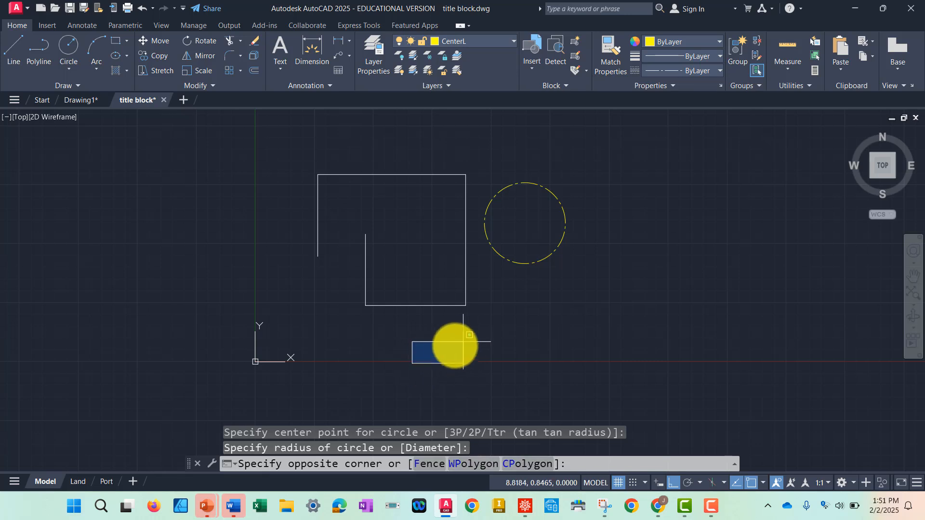
pyautogui.click(463, 343)
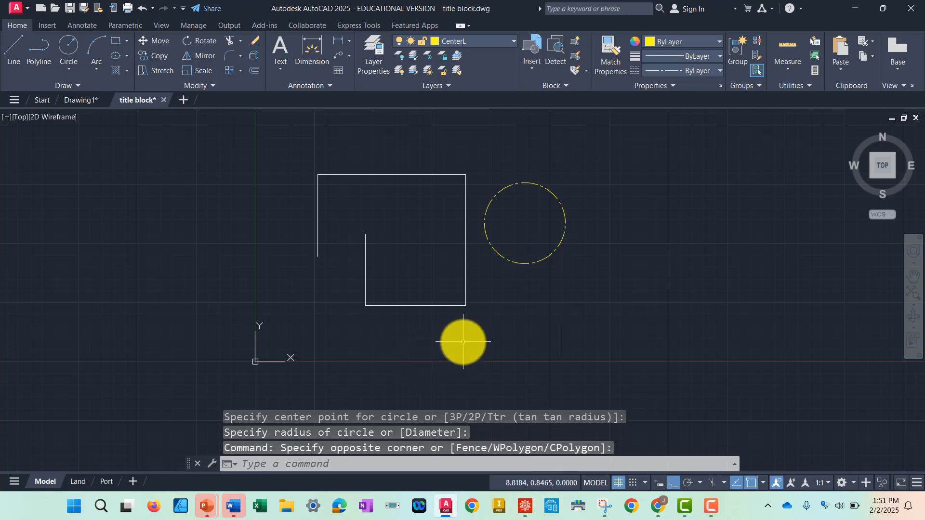
# - Draw a flat horizontal ellipse below the circle on the CenterL layer
pyautogui.click(112, 56)
pyautogui.click(592, 318)
pyautogui.click(662, 316)
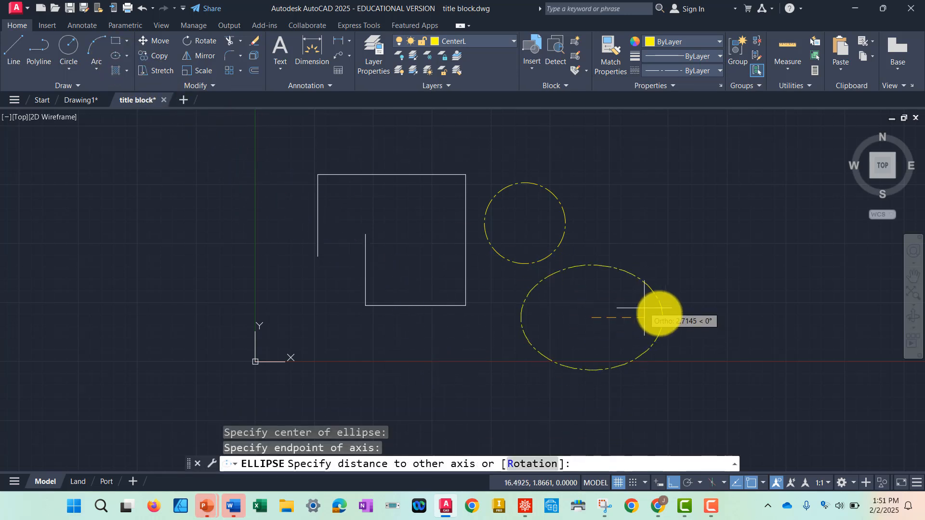
pyautogui.click(605, 311)
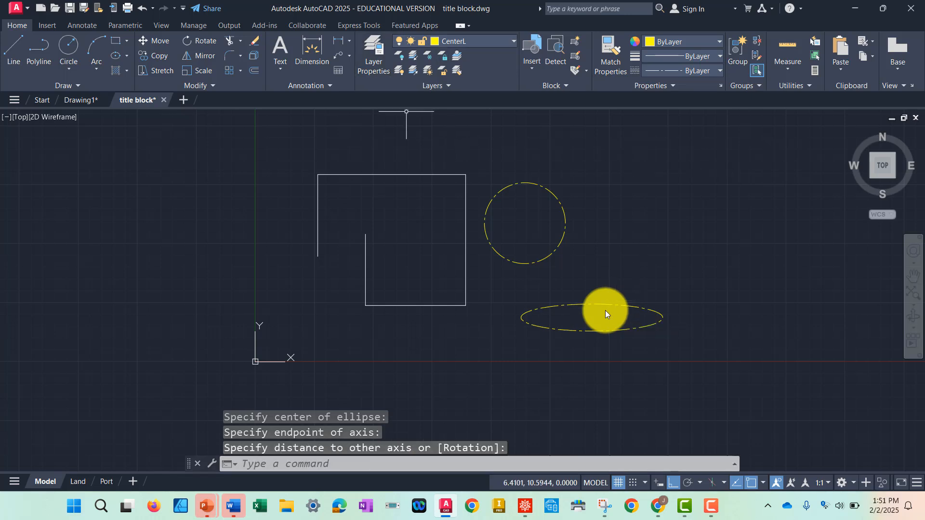
pyautogui.press('Escape')
pyautogui.press('Escape')
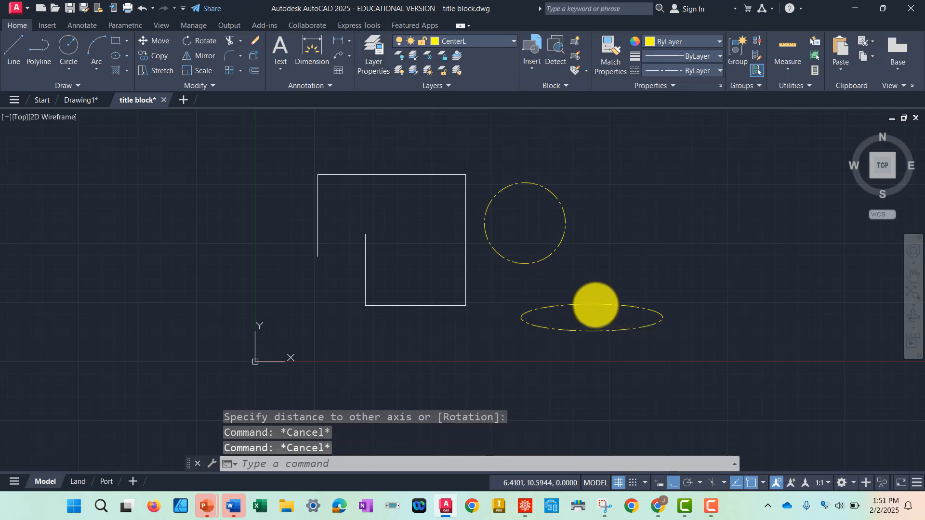
# - Move the ellipse to layer 0 and clear the selection
pyautogui.click(595, 305)
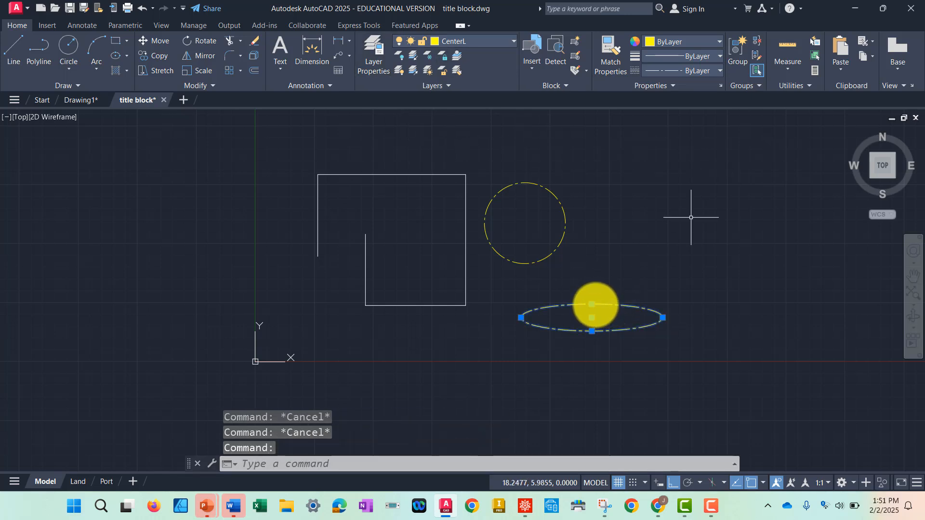
pyautogui.click(479, 42)
pyautogui.click(458, 55)
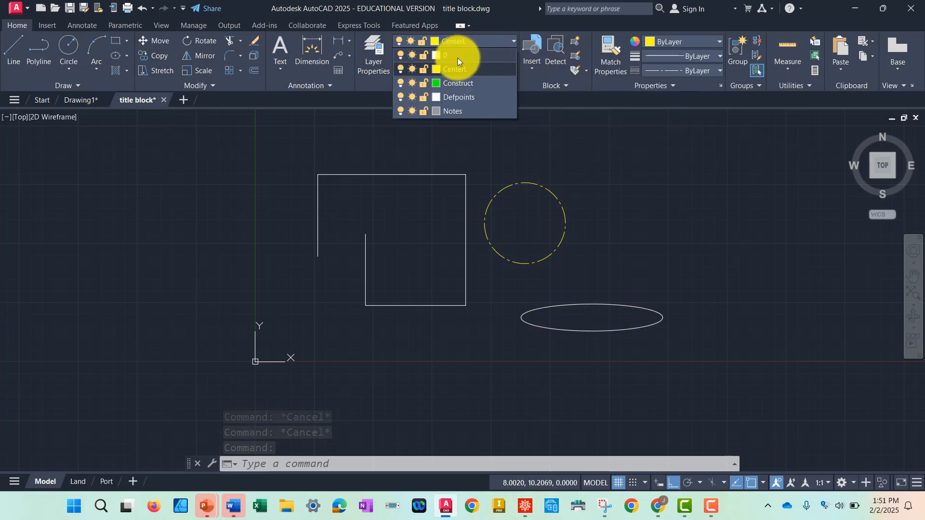
pyautogui.press('Escape')
pyautogui.press('Escape')
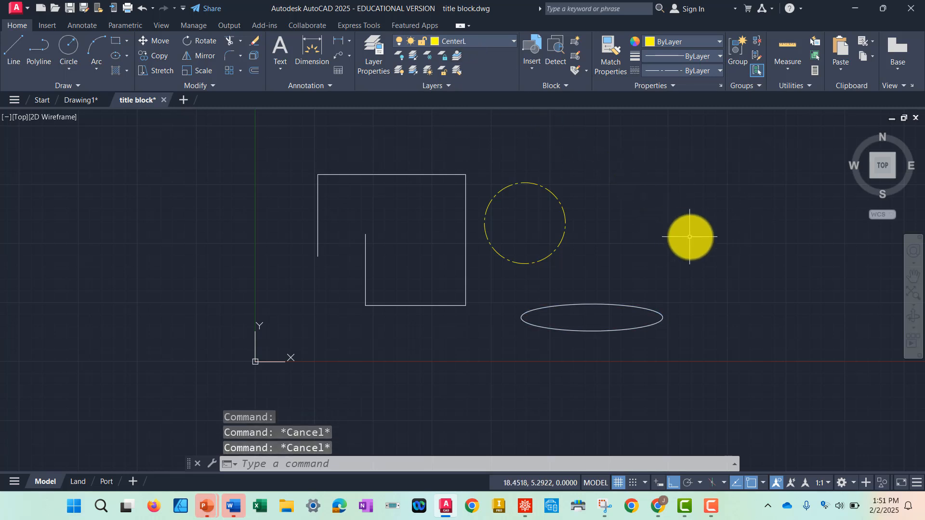
# - Move the ellipse to the Construct layer and clear the selection
pyautogui.click(646, 306)
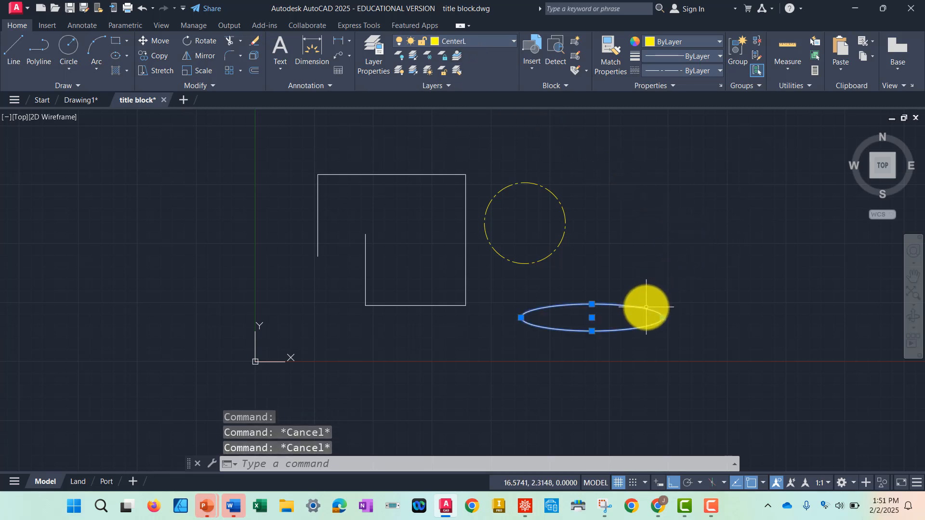
pyautogui.click(458, 45)
pyautogui.click(462, 83)
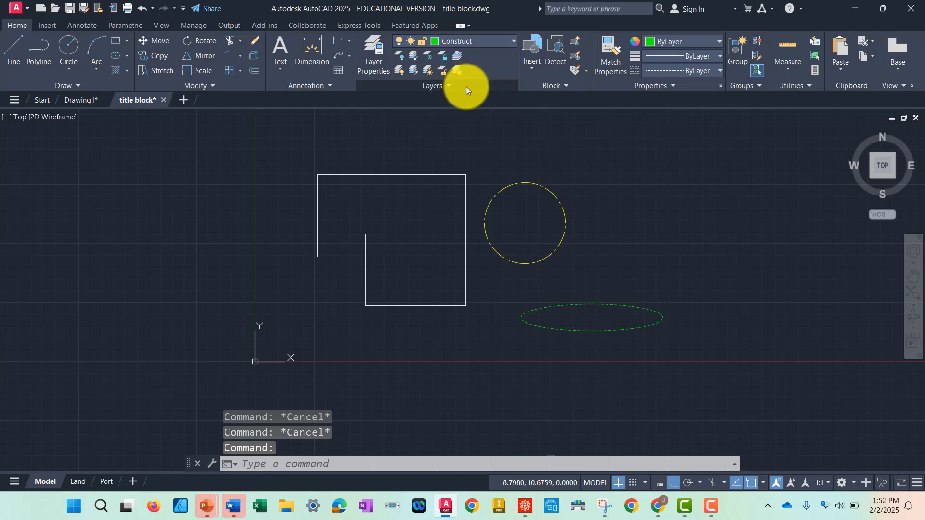
pyautogui.click(661, 258)
pyautogui.press('Escape')
pyautogui.press('Escape')
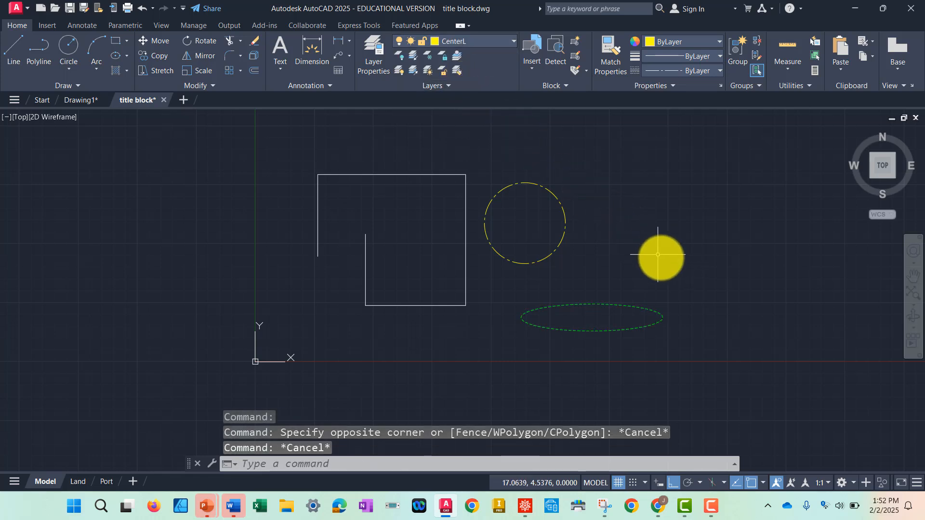
# - Make layer 0 current, and turn the Construct and CenterL layers off and back on one after the other
pyautogui.click(462, 42)
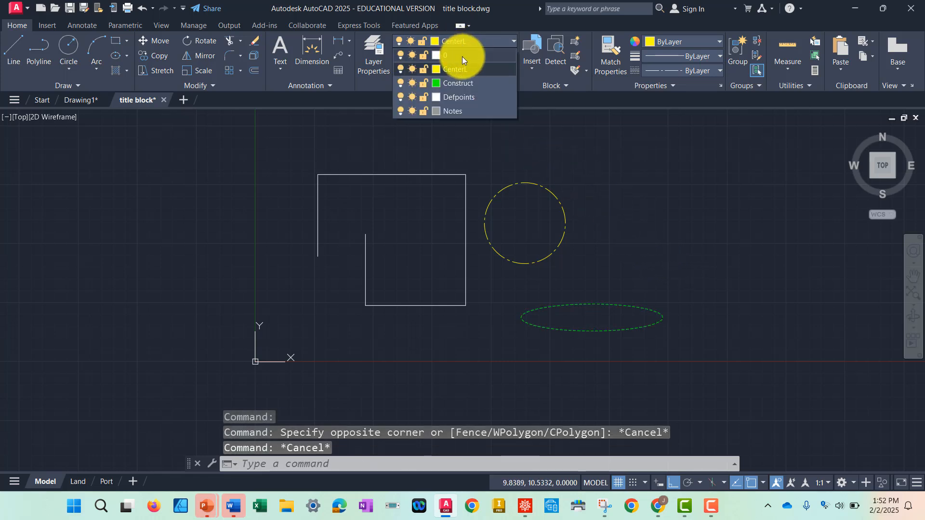
pyautogui.click(461, 57)
pyautogui.click(477, 44)
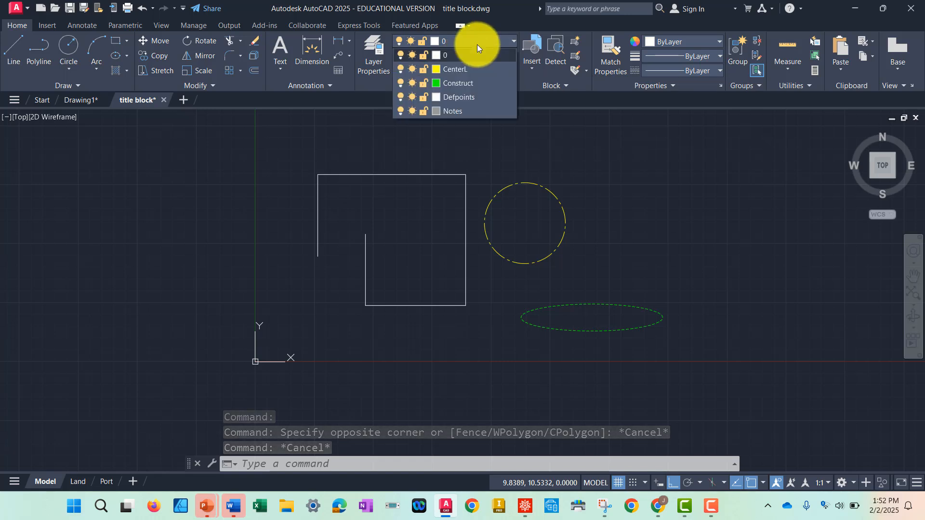
pyautogui.click(400, 84)
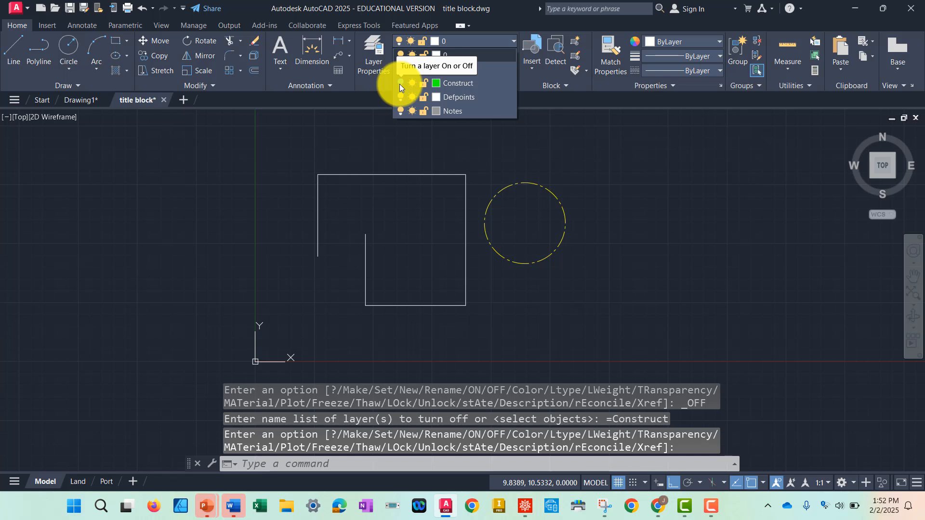
pyautogui.click(400, 84)
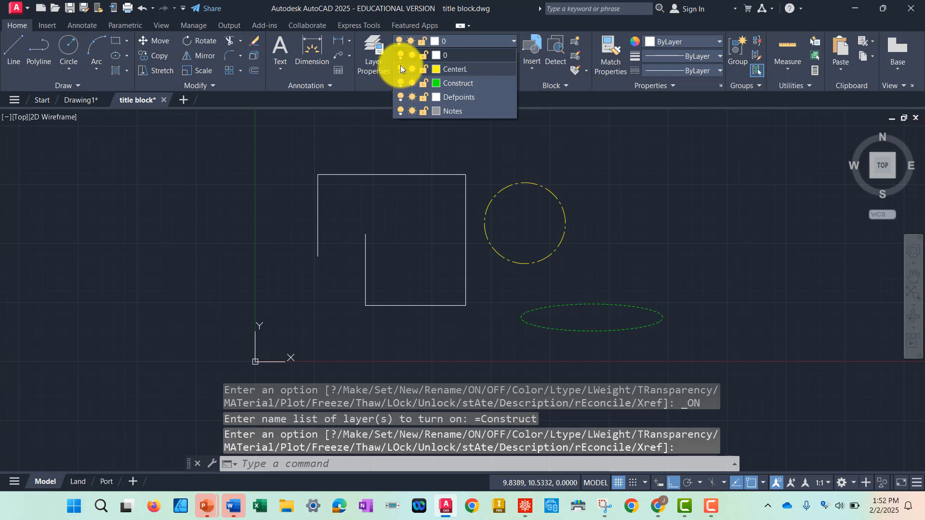
pyautogui.click(401, 67)
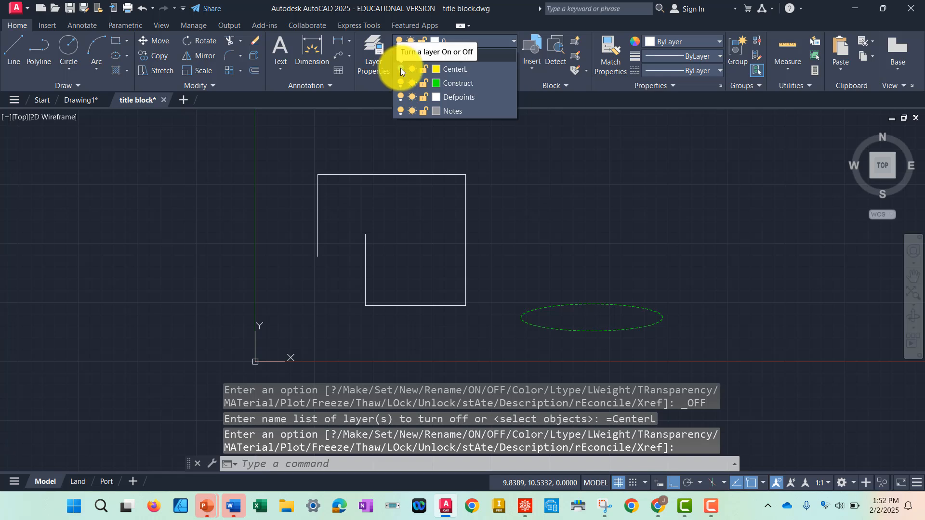
pyautogui.click(400, 69)
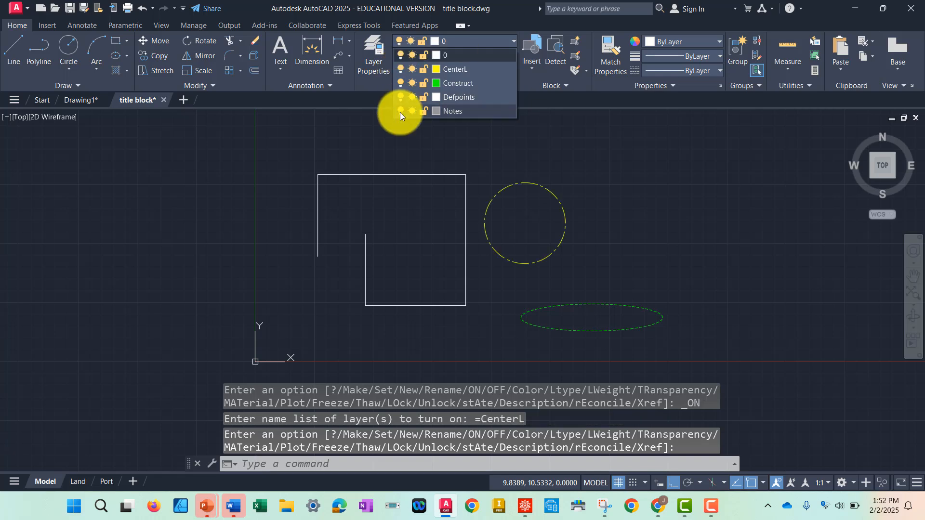
# - Make the Notes layer current and place the multiline text "Notes for yourself" just below the polyline
pyautogui.click(460, 111)
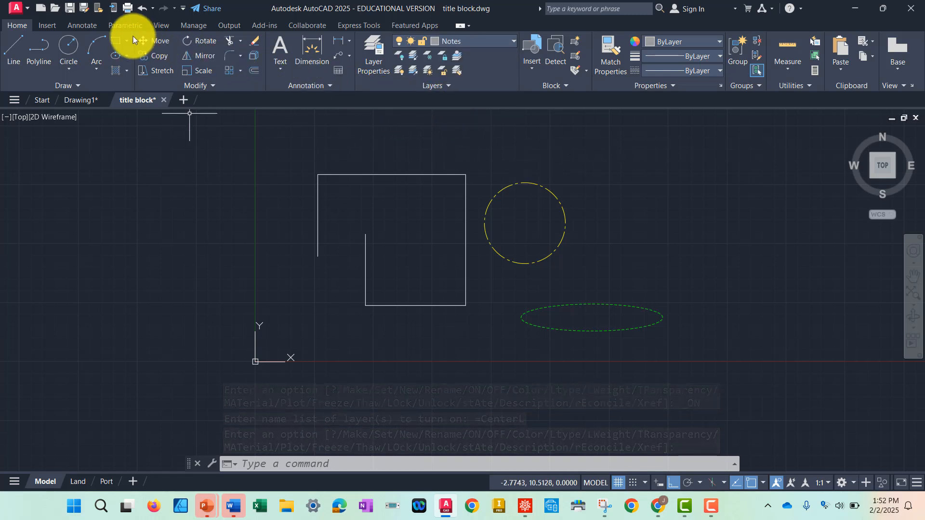
pyautogui.click(92, 27)
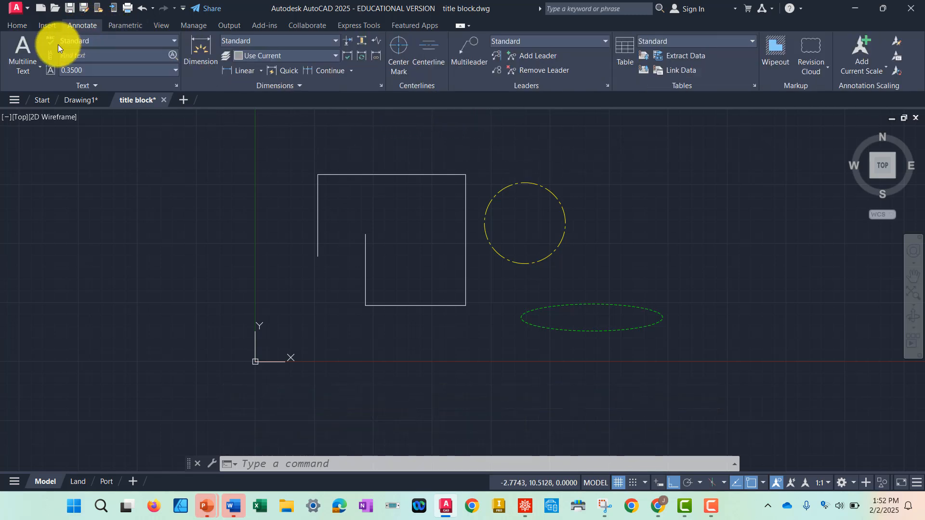
pyautogui.click(23, 62)
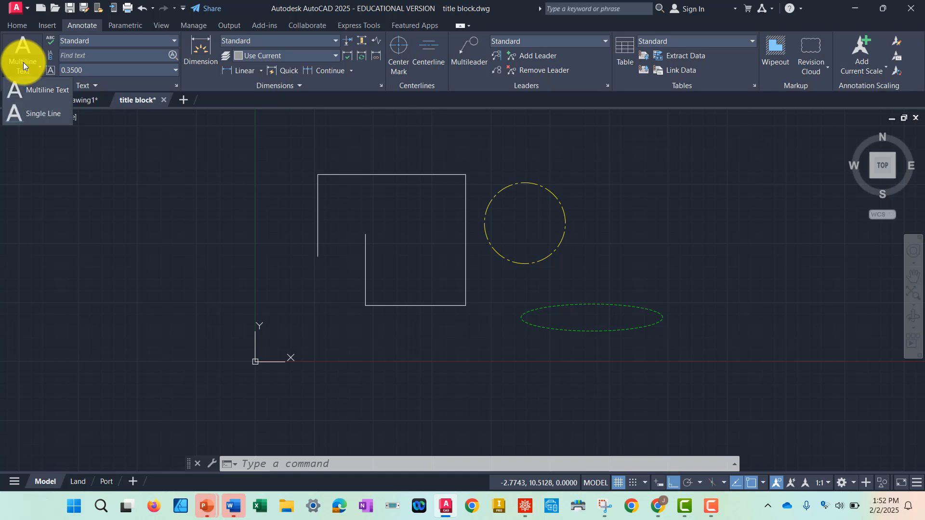
pyautogui.click(29, 90)
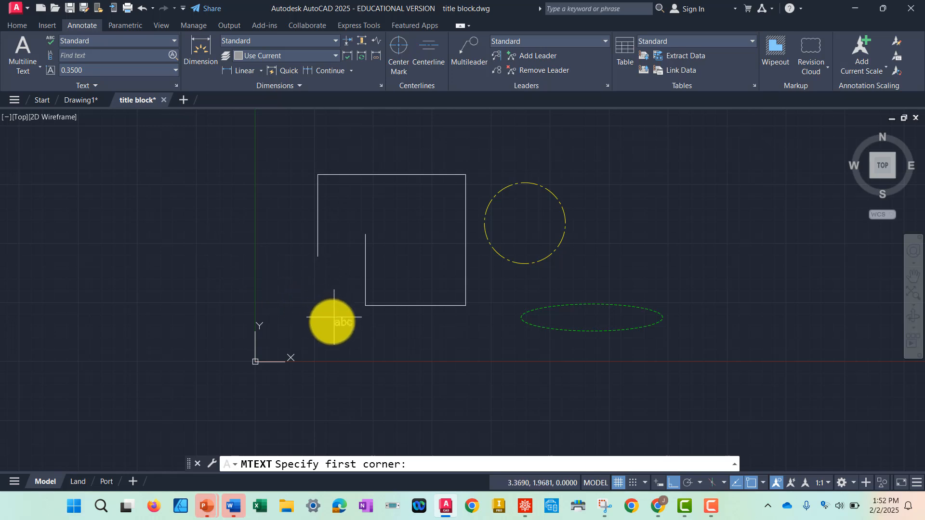
pyautogui.click(332, 321)
pyautogui.click(499, 366)
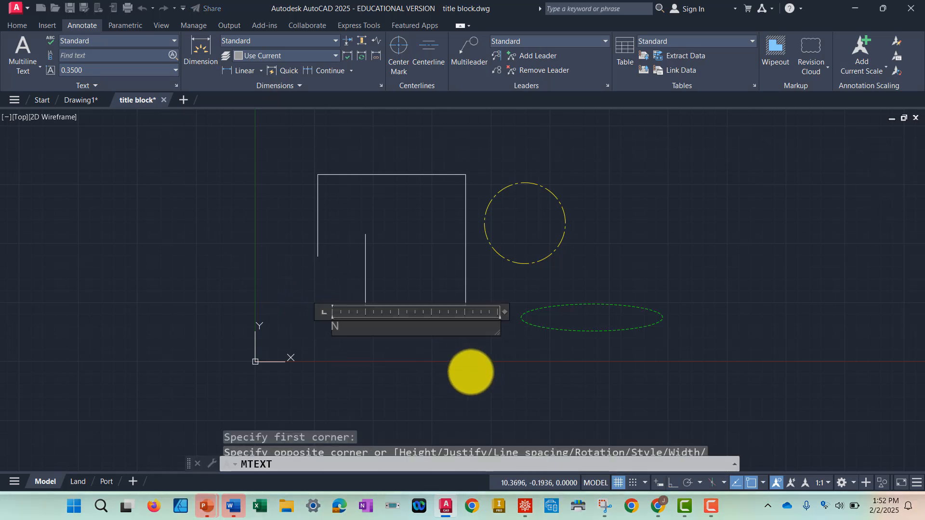
pyautogui.write('Notes for yourself')
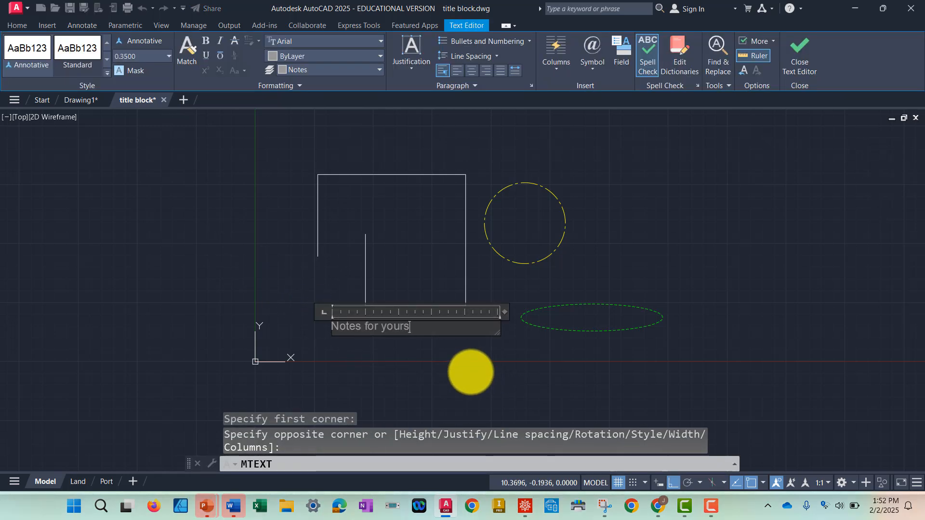
pyautogui.click(471, 376)
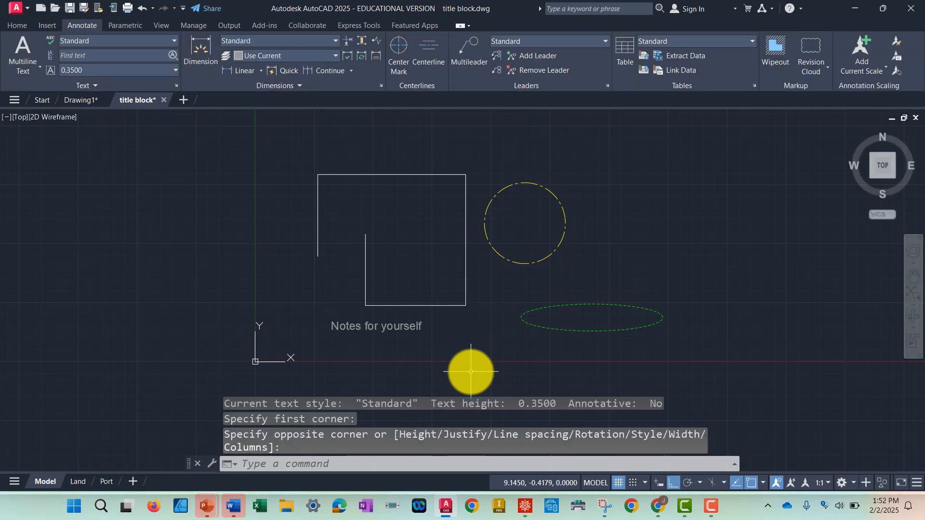
# - Make layer 0 current and turn the Notes layer off and back on
pyautogui.click(22, 27)
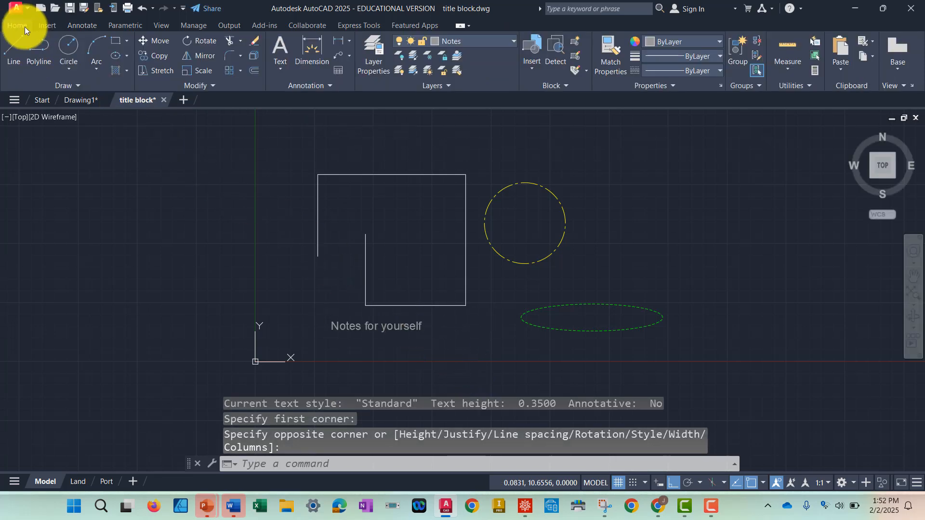
pyautogui.click(487, 40)
pyautogui.click(473, 52)
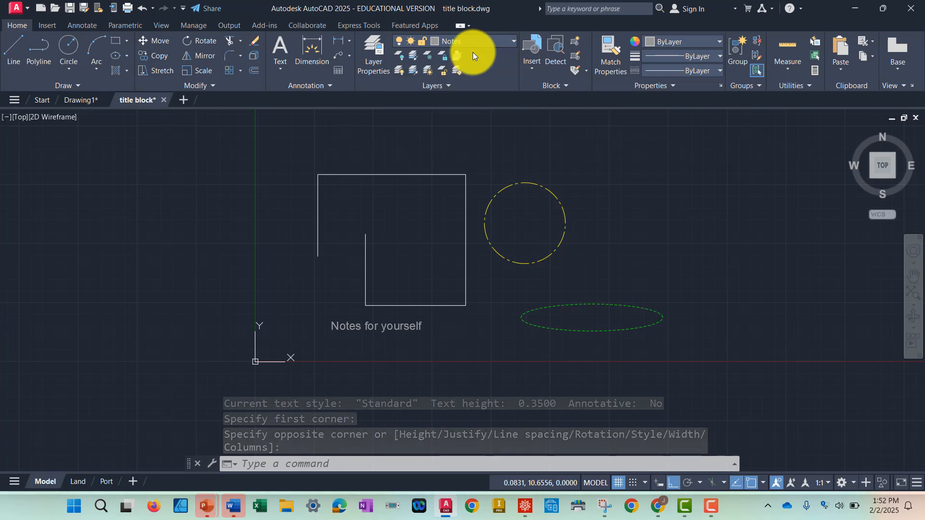
pyautogui.click(481, 39)
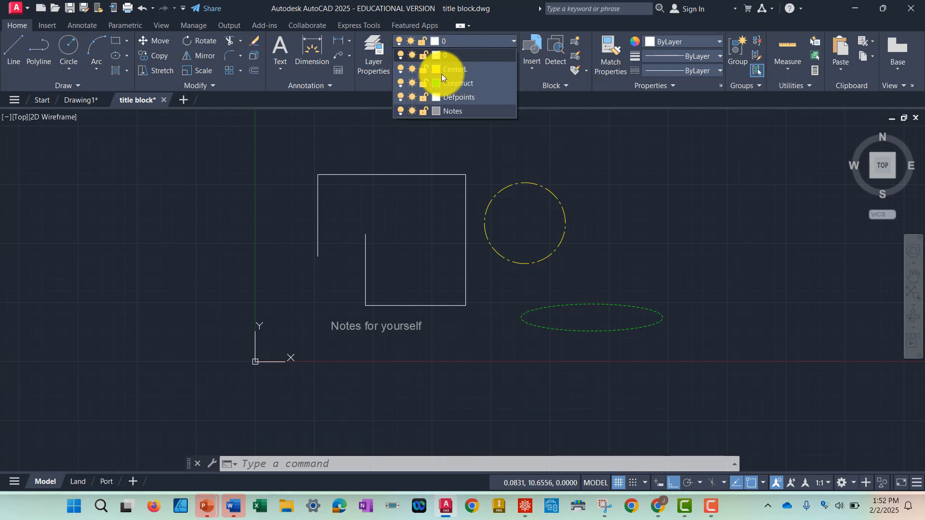
pyautogui.click(403, 110)
pyautogui.click(403, 110)
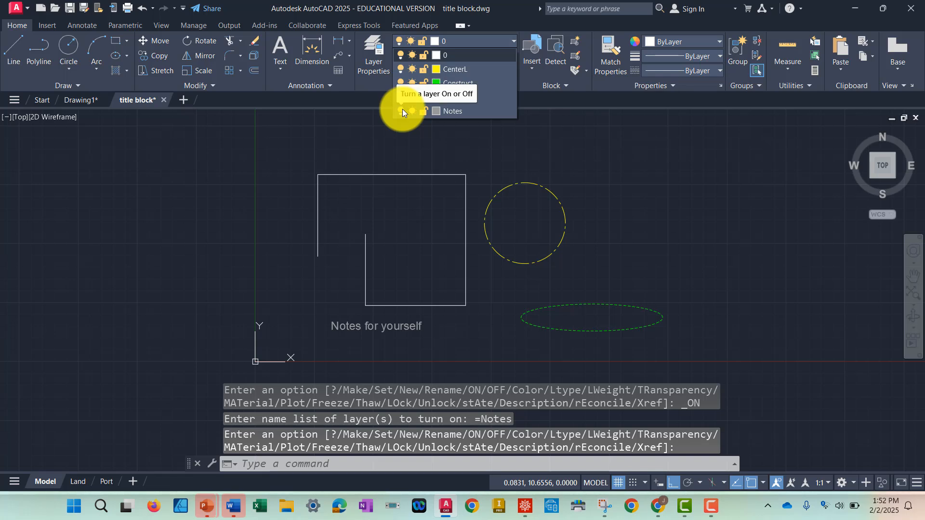
pyautogui.click(422, 172)
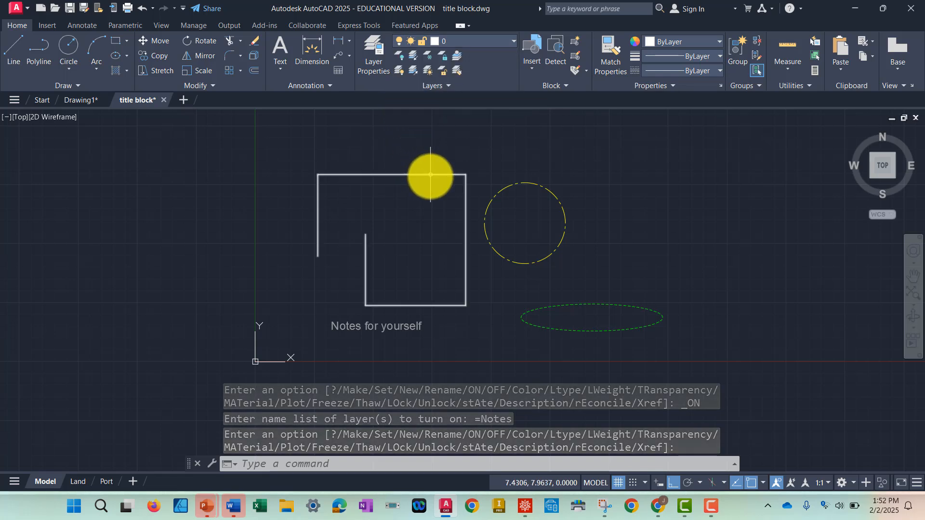
# - Lock layer 0, the layer that holds the polyline
pyautogui.click(430, 175)
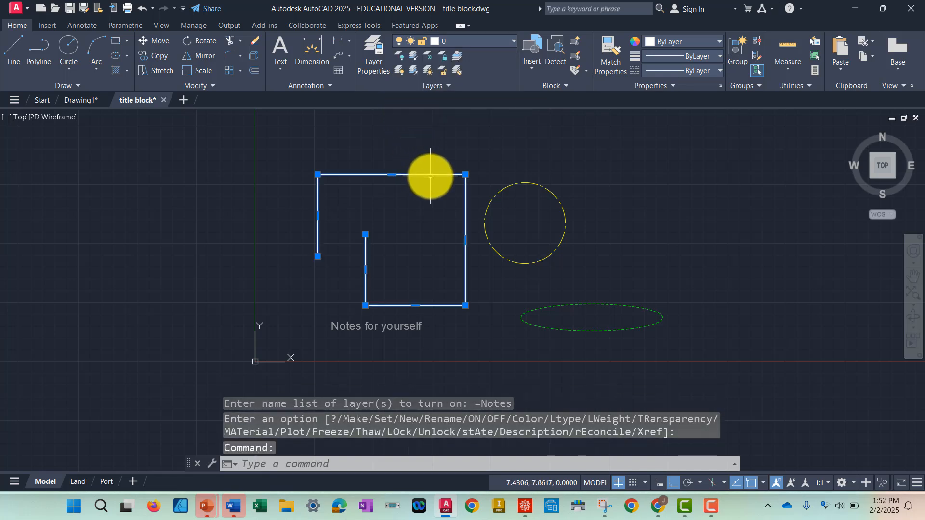
pyautogui.click(469, 45)
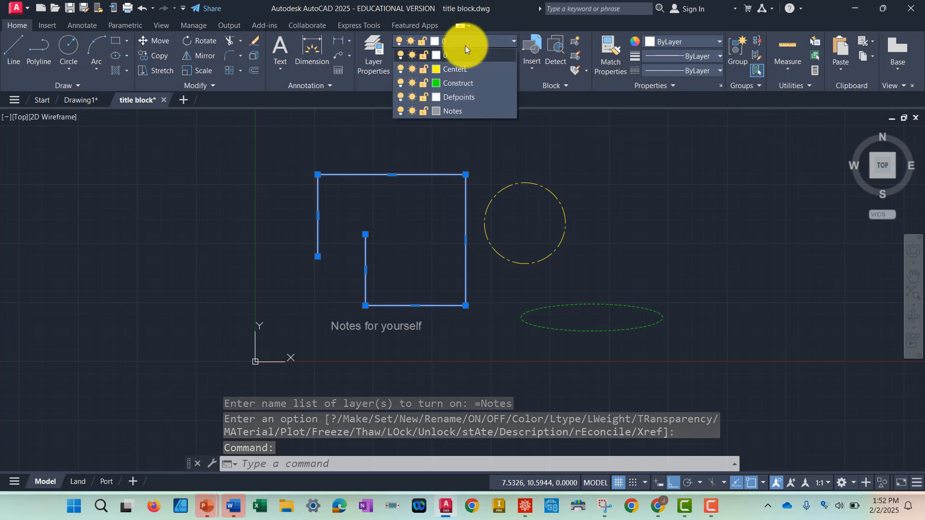
pyautogui.click(423, 57)
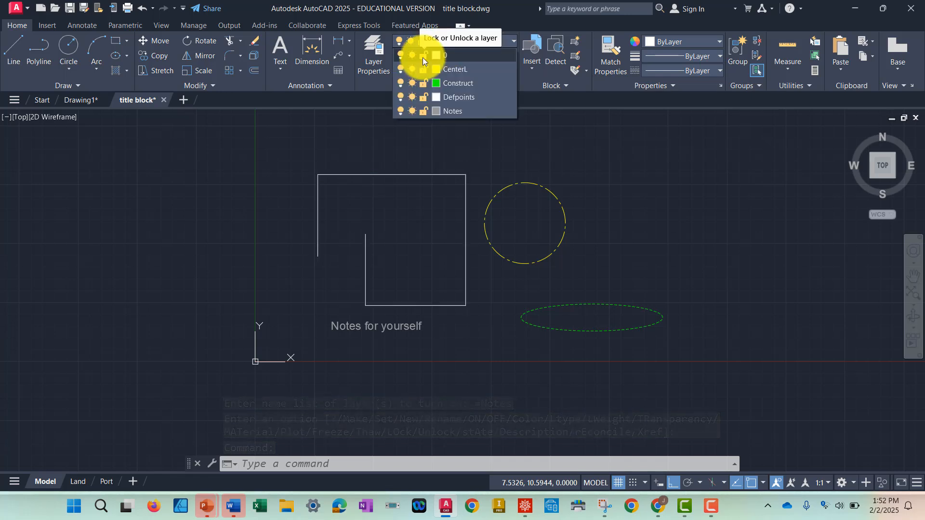
pyautogui.click(423, 57)
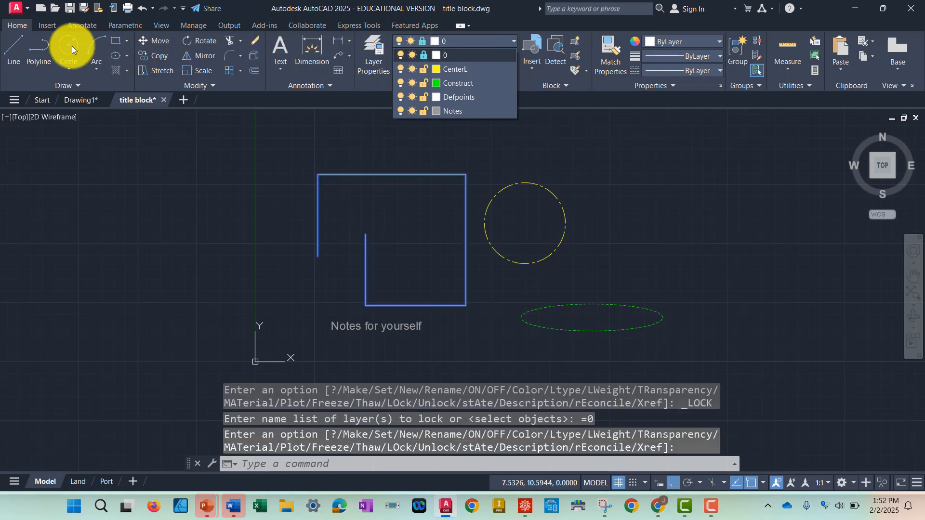
# - Make the CenterL layer current and draw a circle overlapping the upper-left corner of the locked polyline
pyautogui.click(467, 73)
pyautogui.click(544, 264)
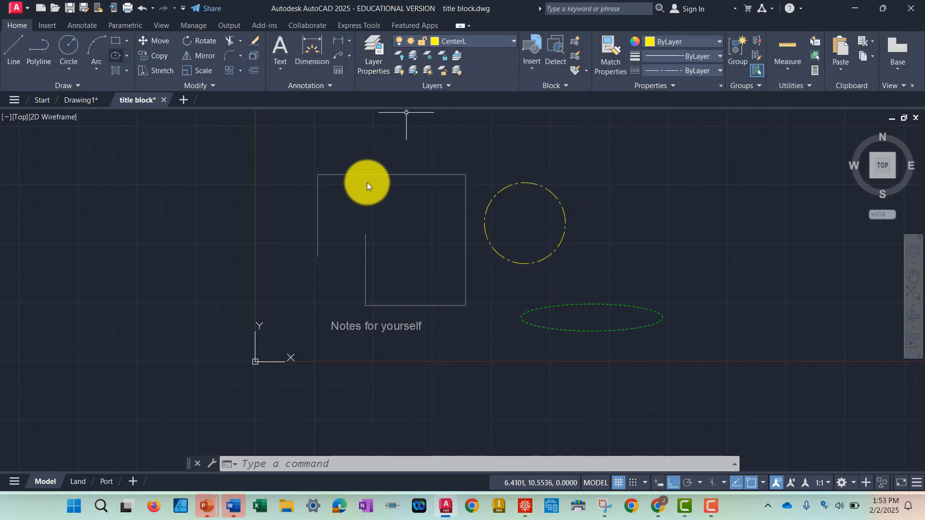
pyautogui.click(70, 45)
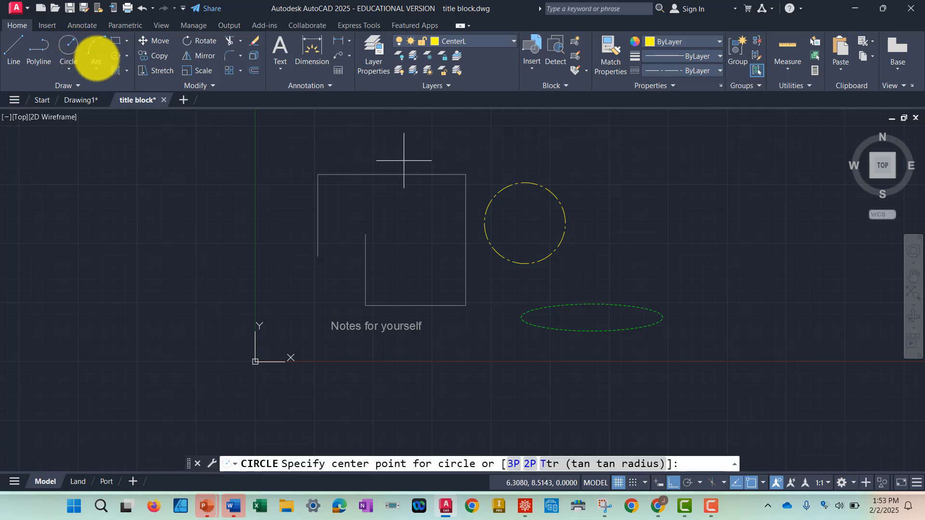
pyautogui.click(307, 169)
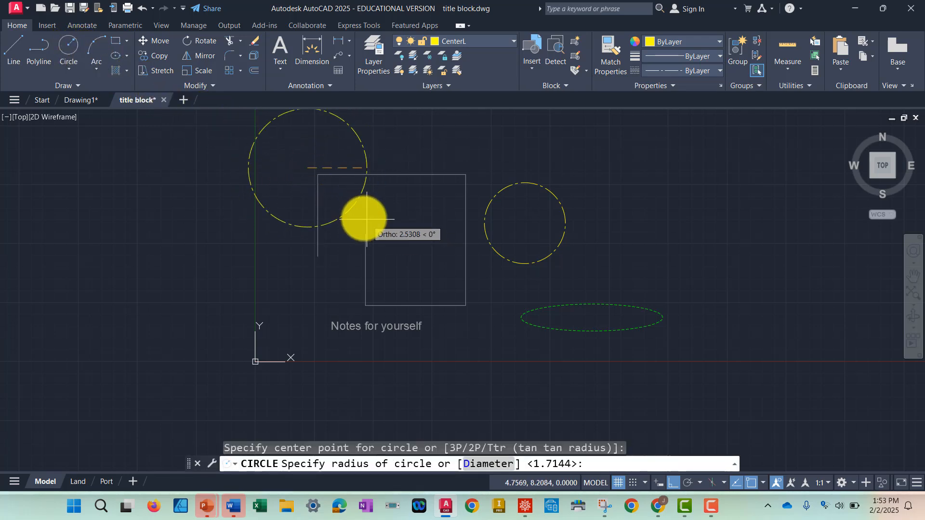
pyautogui.click(362, 216)
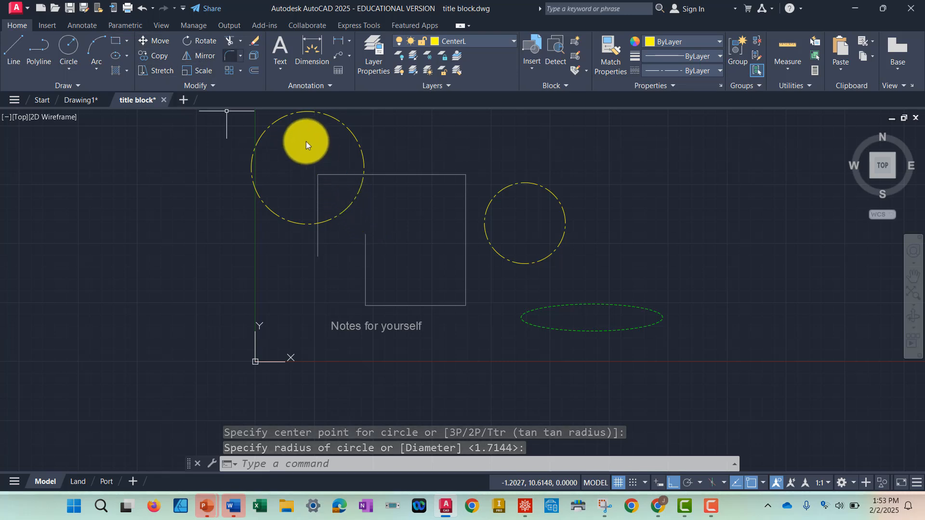
# - Try to trim the locked polyline where it crosses the overlapping circle, and make layer 0 current
pyautogui.click(230, 42)
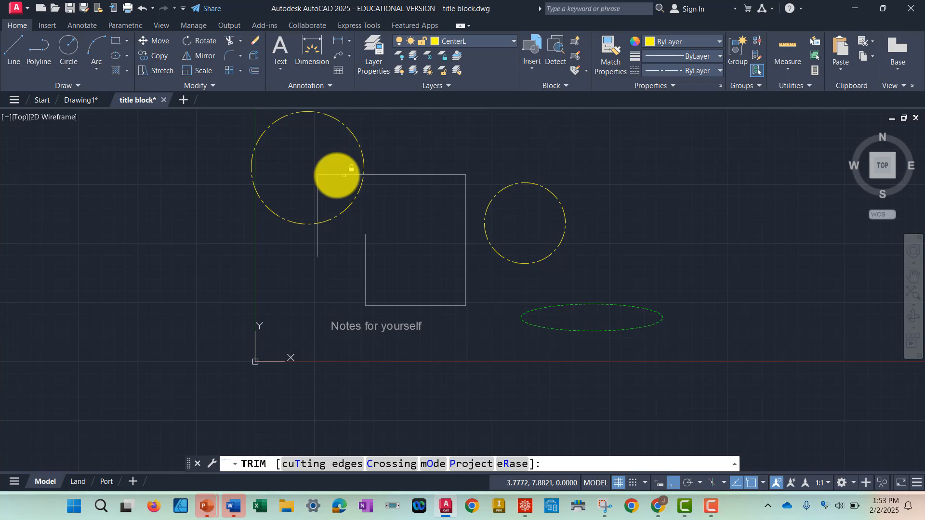
pyautogui.click(461, 42)
pyautogui.click(469, 53)
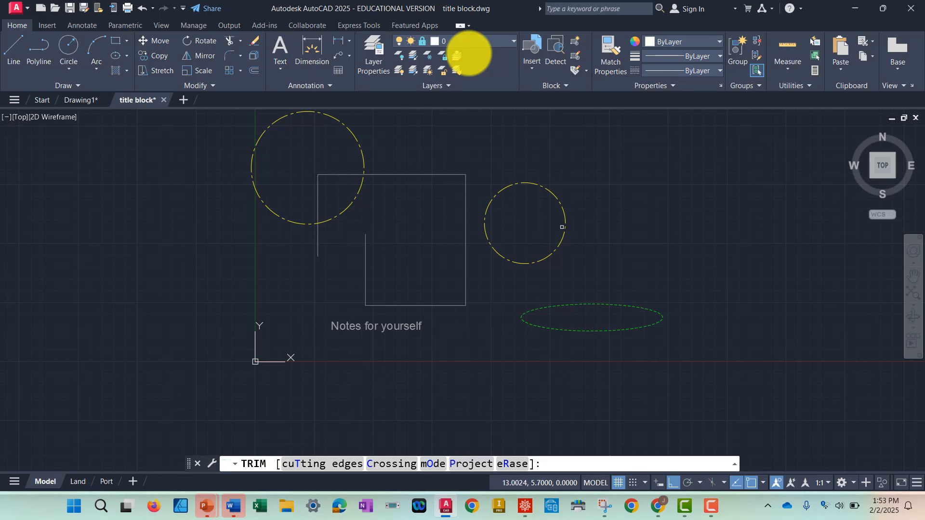
pyautogui.click(374, 53)
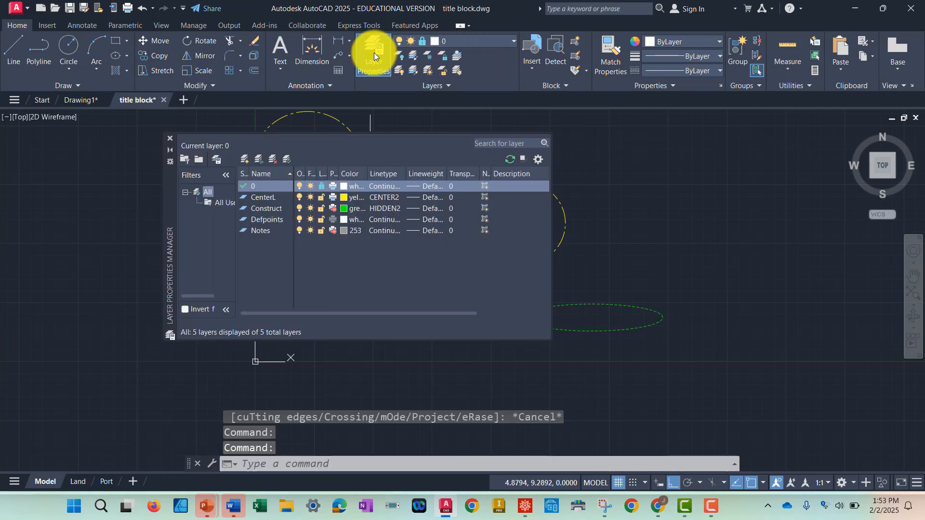
pyautogui.click(170, 138)
# - Erase the sample shapes and text together with one window selection that also encloses the locked polyline
pyautogui.scroll(-4, 187, 154)
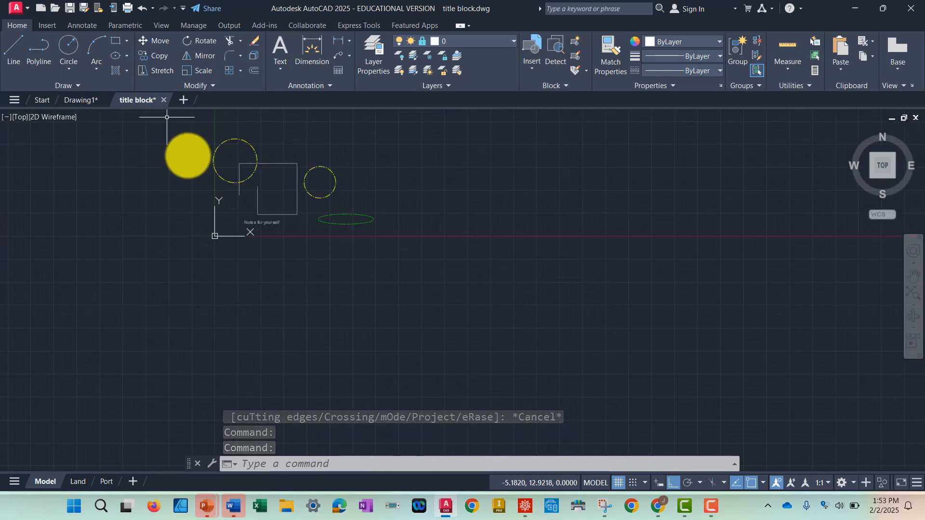
pyautogui.click(172, 127)
pyautogui.click(457, 289)
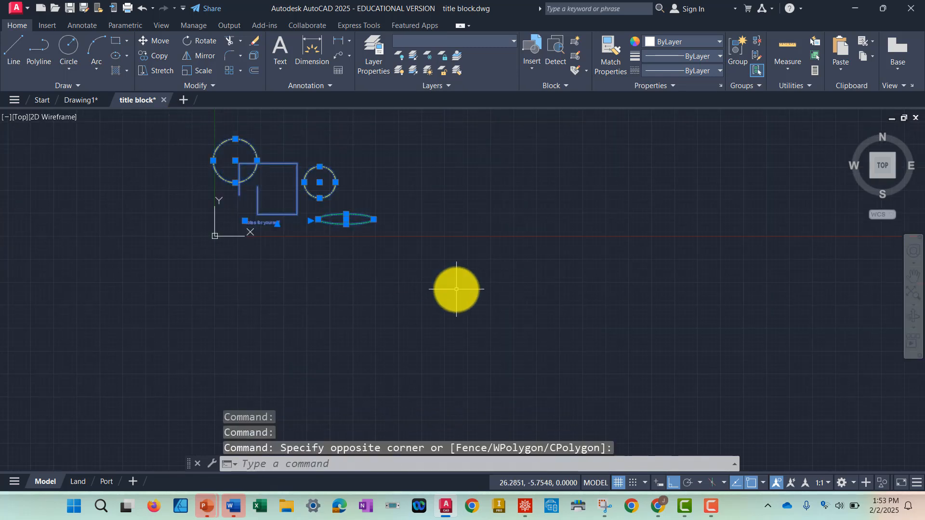
pyautogui.press('Delete')
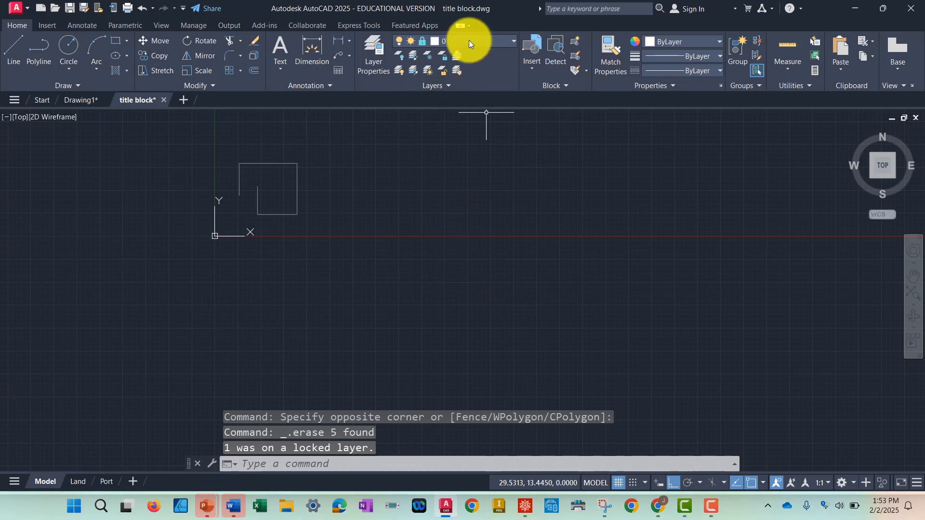
# - Unlock layer 0 and erase the remaining polyline
pyautogui.click(469, 43)
pyautogui.click(424, 57)
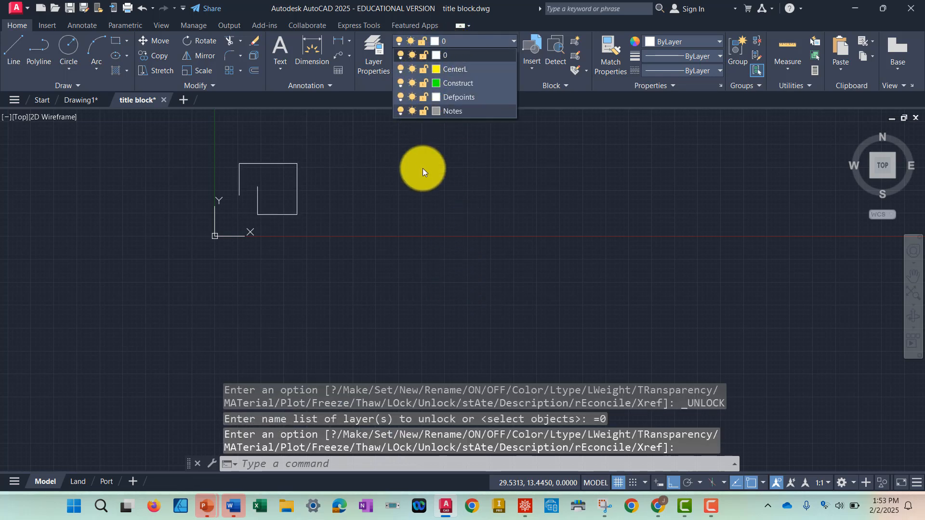
pyautogui.click(423, 172)
pyautogui.click(193, 144)
pyautogui.click(348, 268)
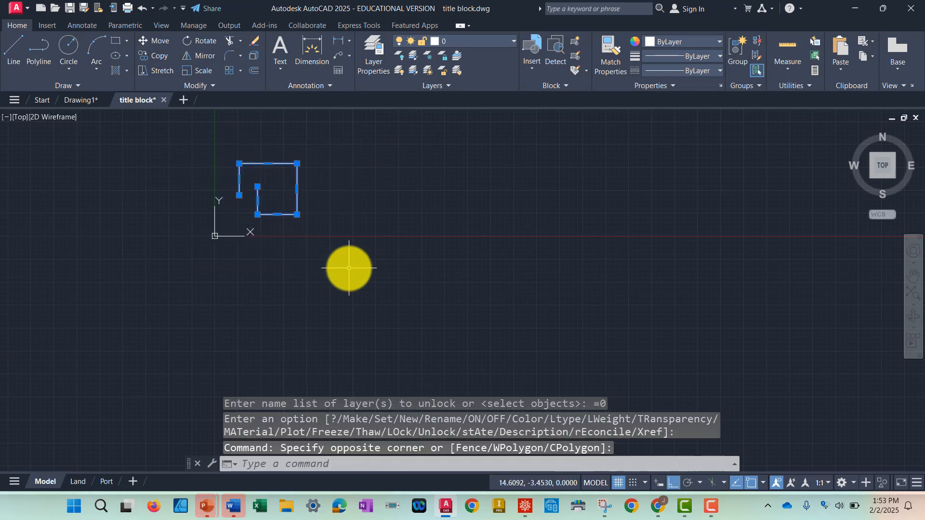
pyautogui.press('Delete')
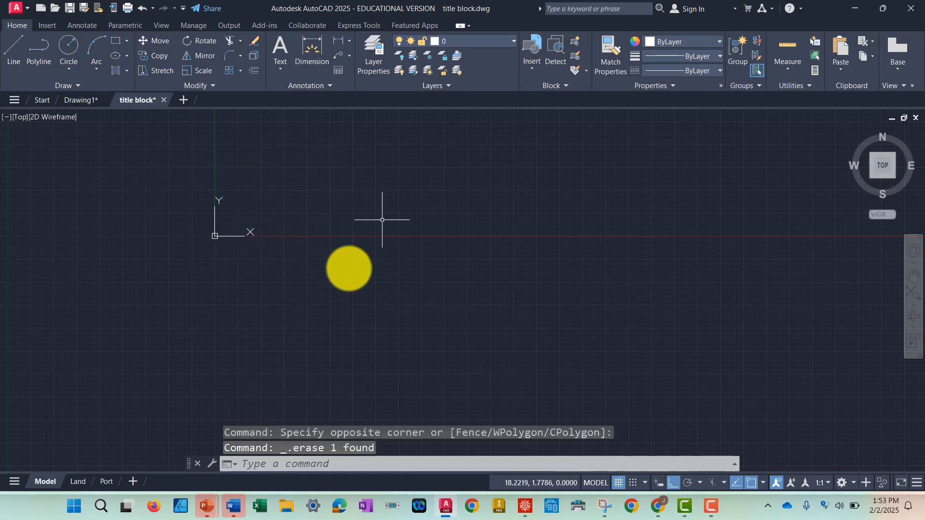
# - Check the Land and Port layouts and return to model space
pyautogui.moveTo(382, 220)
pyautogui.mouseDown(button='middle')
pyautogui.moveTo(504, 283)
pyautogui.moveTo(514, 308)
pyautogui.mouseUp(button='middle')
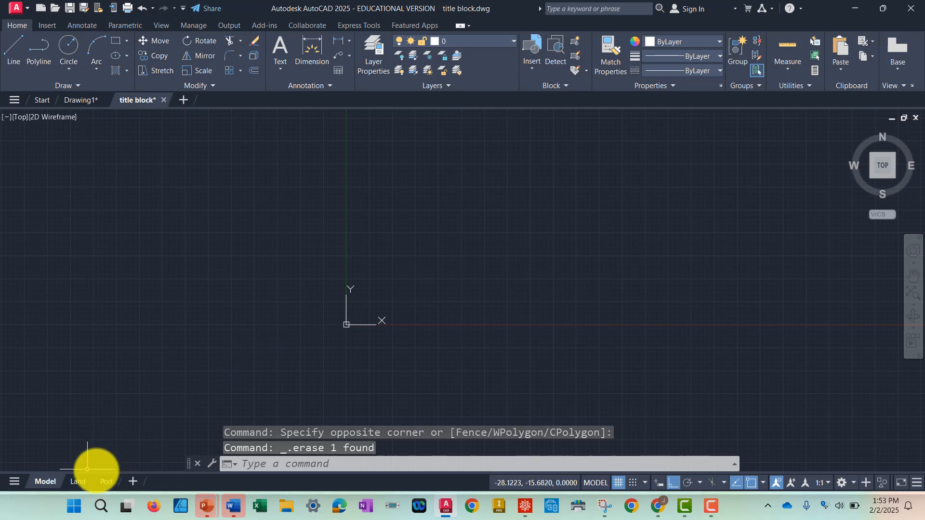
pyautogui.click(77, 482)
pyautogui.click(106, 481)
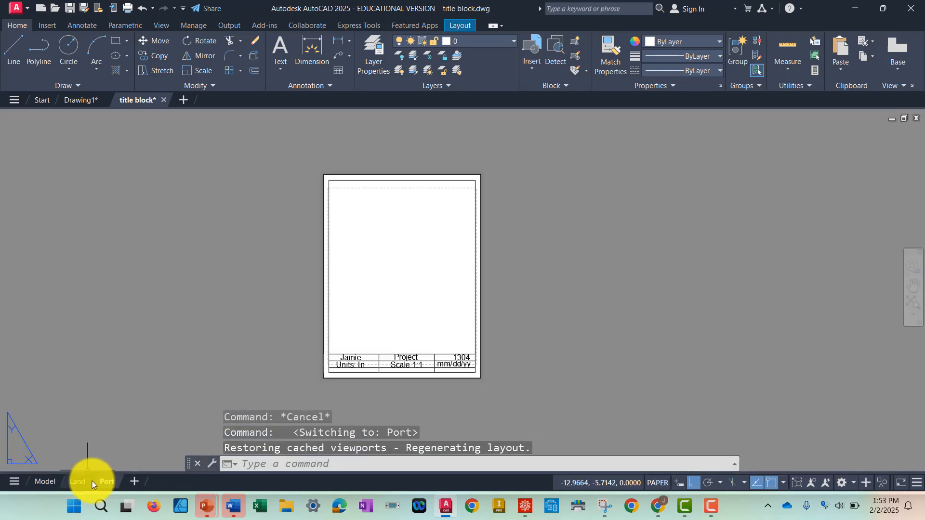
pyautogui.click(40, 480)
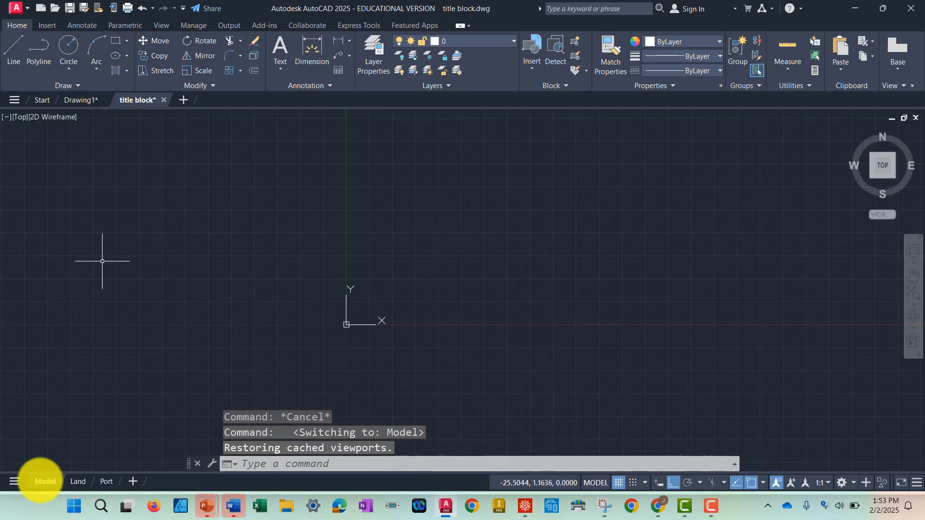
# - Open the Standard dimension style for modification with DIMSTYLE and look at its primary units precision
pyautogui.click(82, 26)
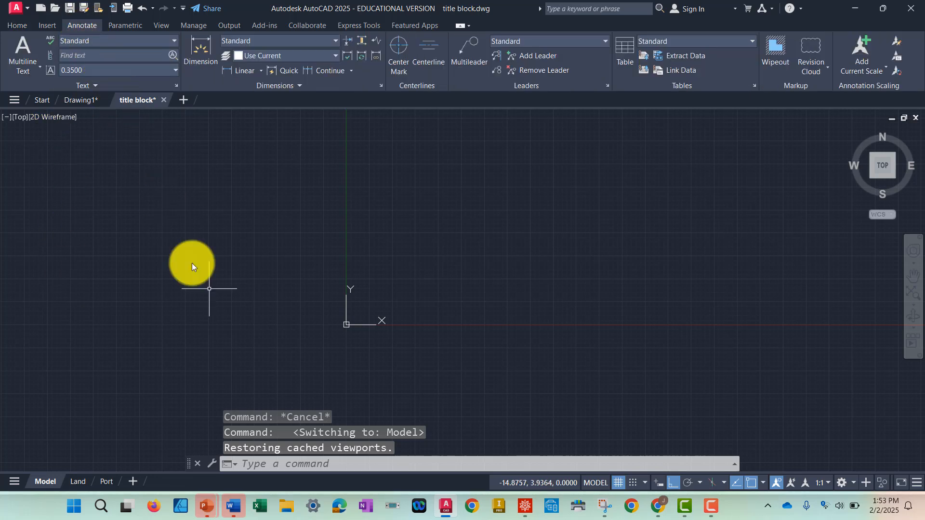
pyautogui.click(285, 465)
pyautogui.write('dimstyle')
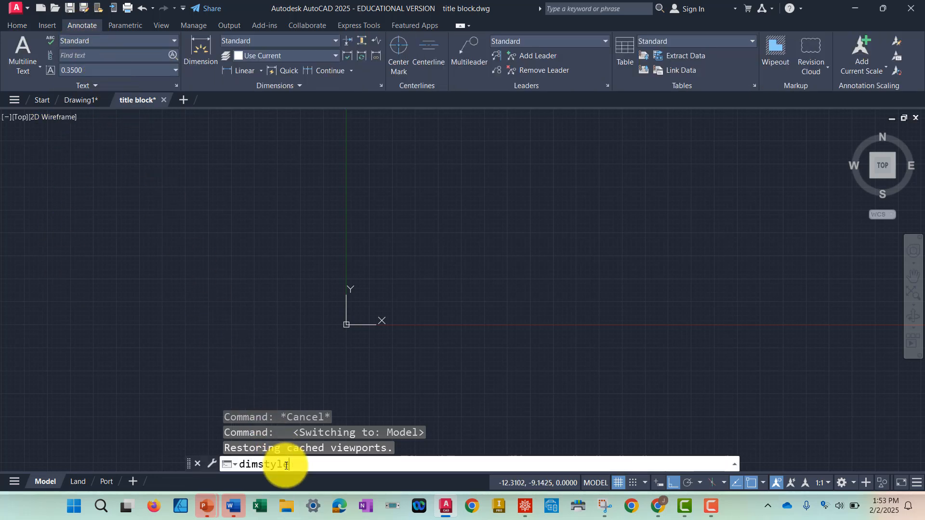
pyautogui.press('Return')
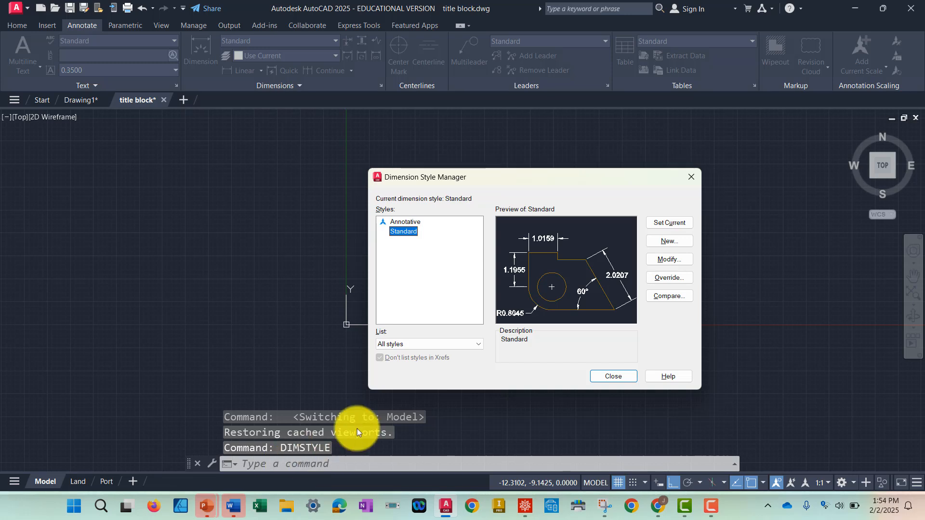
pyautogui.click(684, 260)
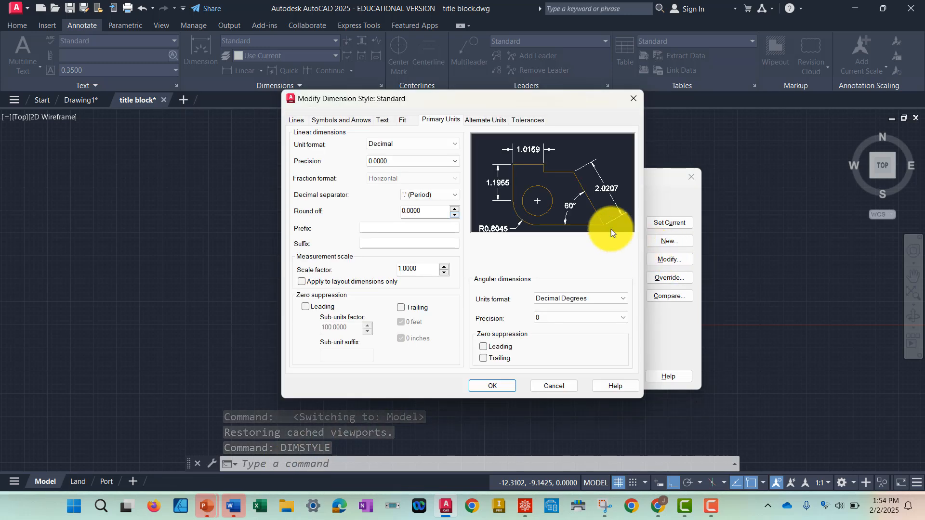
pyautogui.click(458, 163)
pyautogui.click(458, 163)
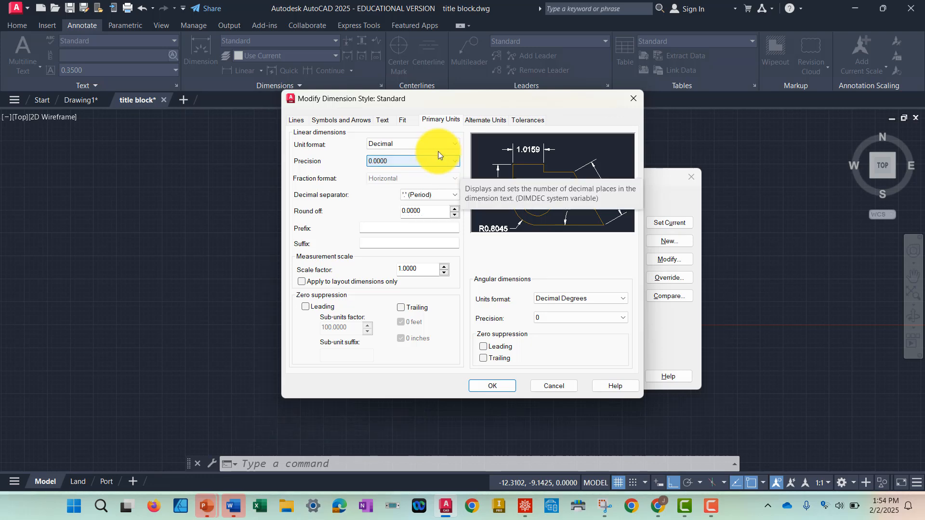
# - Examine the Standard style's text, fit and tolerance method settings and leave the dimension style dialogs without changing anything
pyautogui.click(383, 120)
pyautogui.click(408, 120)
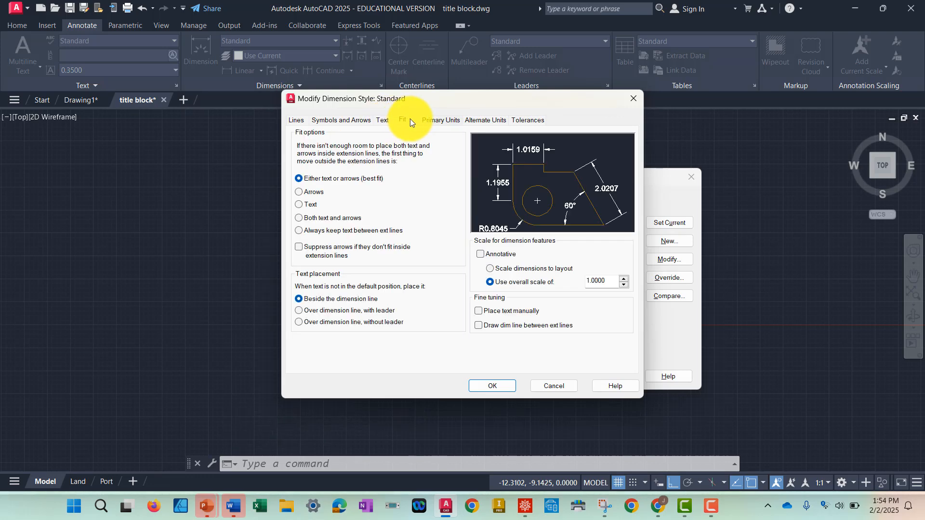
pyautogui.click(525, 120)
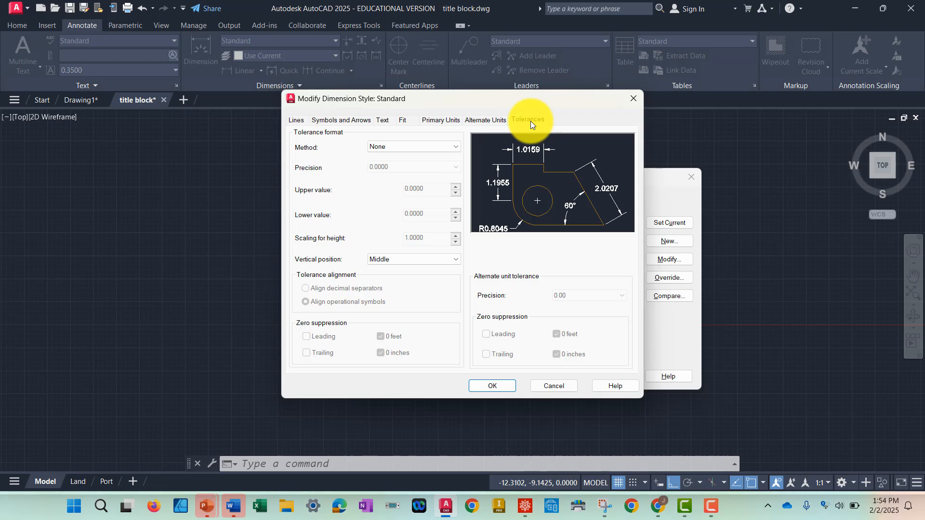
pyautogui.click(455, 147)
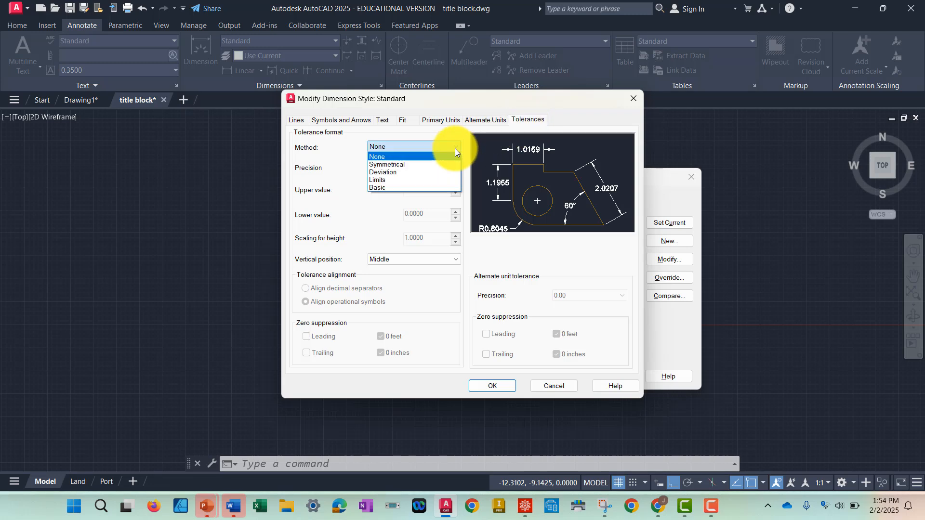
pyautogui.click(455, 148)
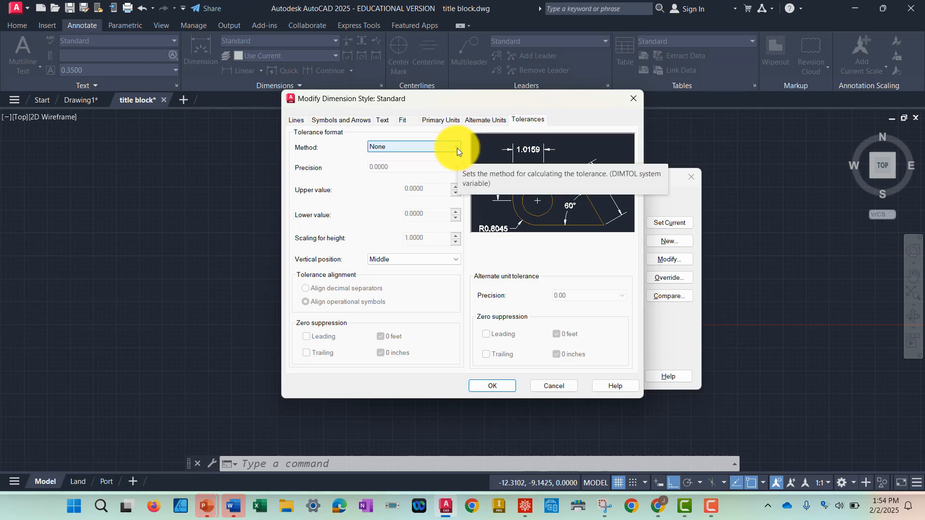
pyautogui.click(634, 99)
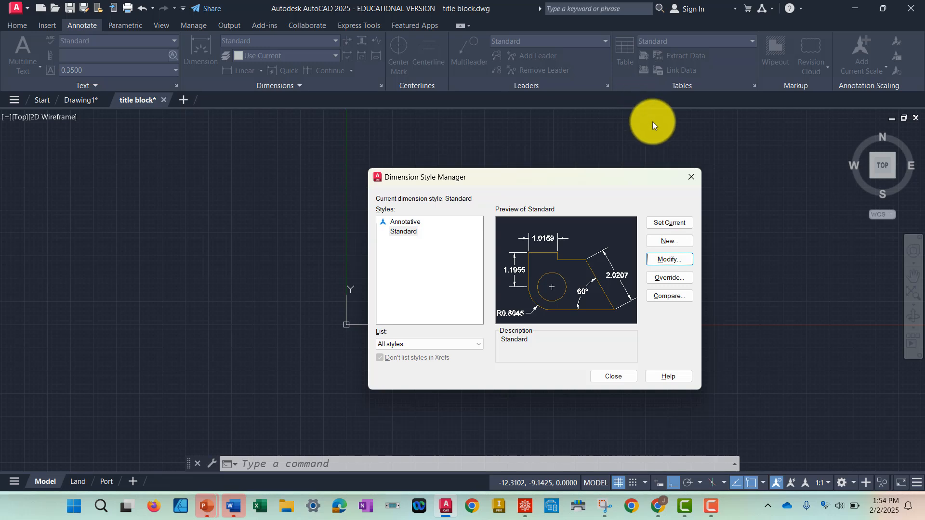
pyautogui.click(691, 177)
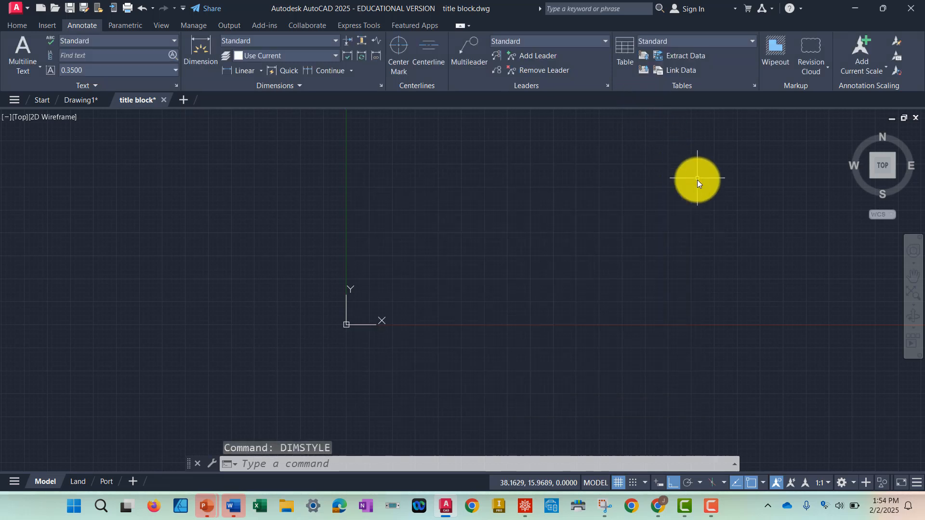
# - Look through the Land and Port title block layouts once more and go back to model space
pyautogui.click(18, 26)
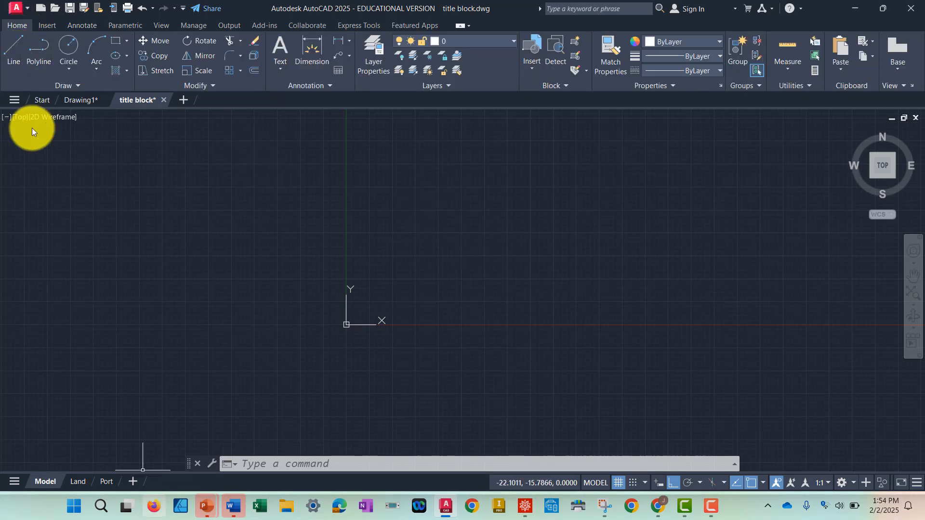
pyautogui.click(78, 481)
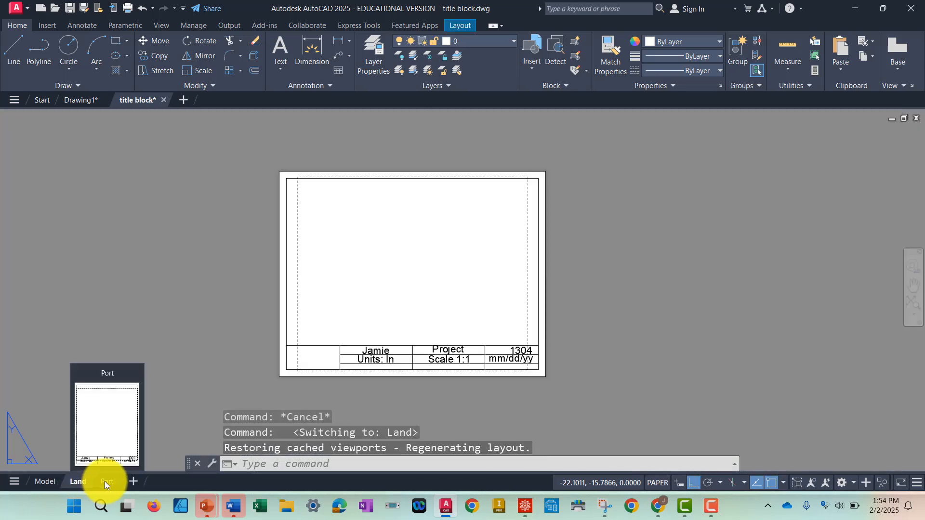
pyautogui.click(105, 481)
pyautogui.click(42, 482)
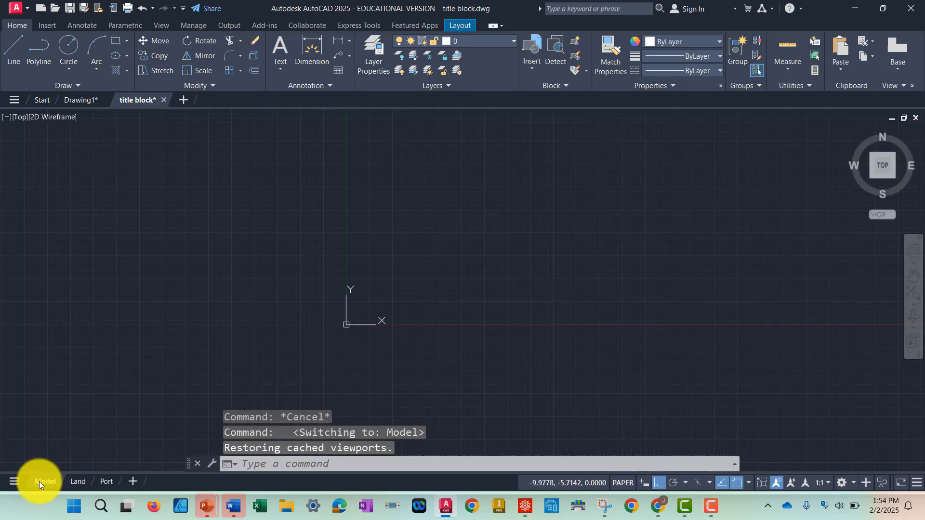
# - Start saving the drawing as a drawing template (DWT) and check the path of the Template folder, keeping that location
pyautogui.click(27, 9)
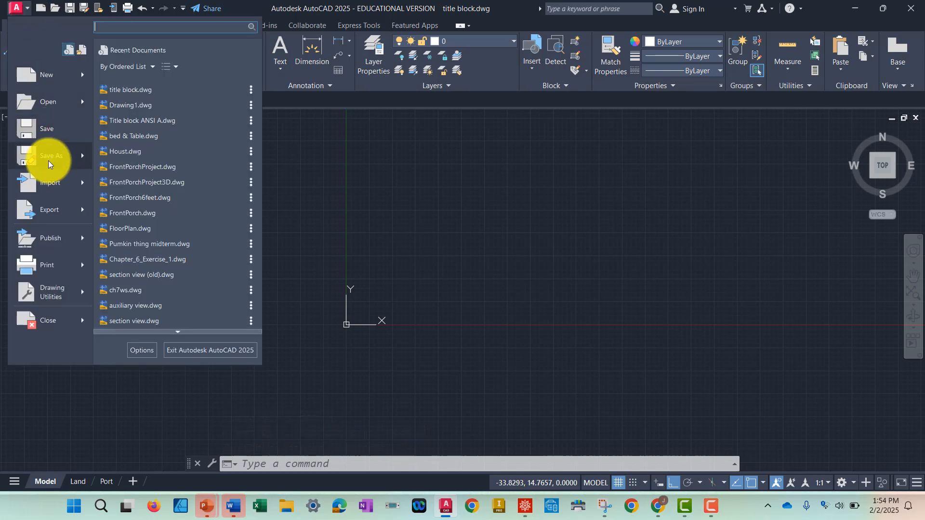
pyautogui.moveTo(48, 164)
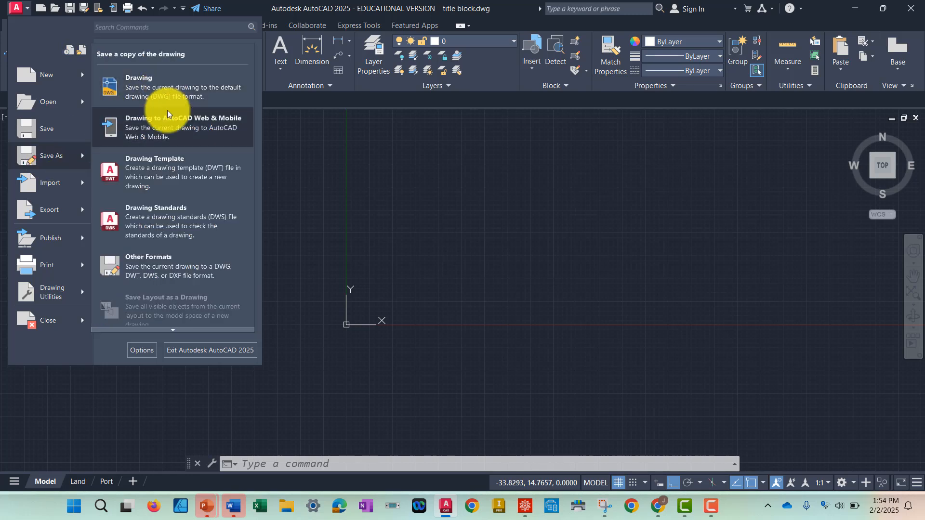
pyautogui.click(172, 172)
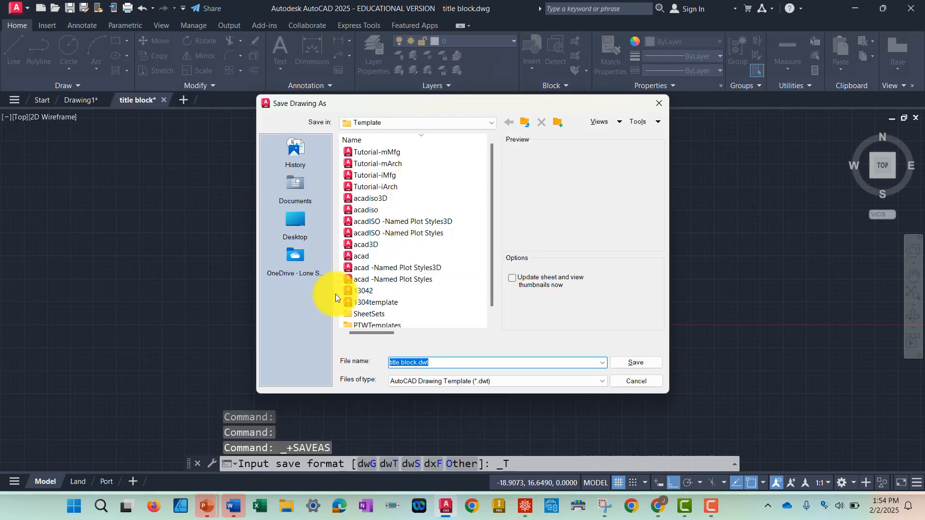
pyautogui.click(491, 123)
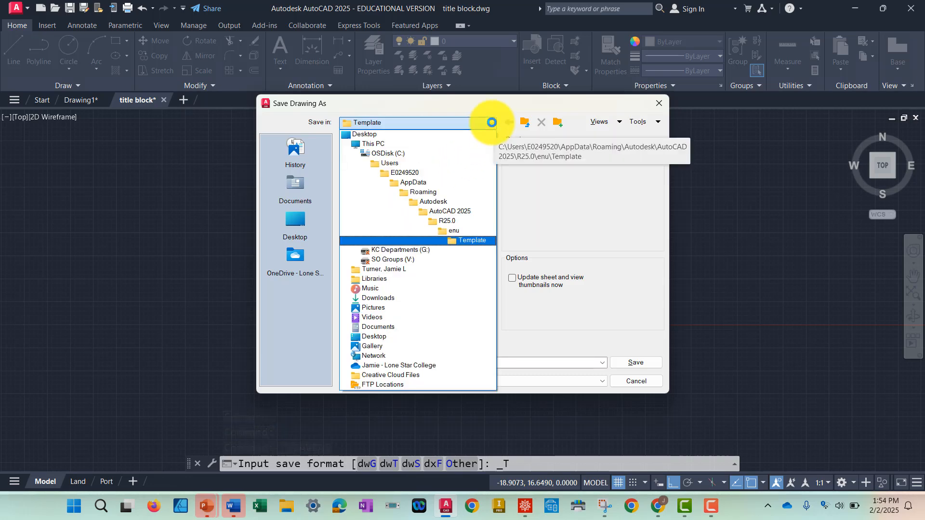
pyautogui.click(492, 122)
pyautogui.click(492, 122)
pyautogui.click(492, 123)
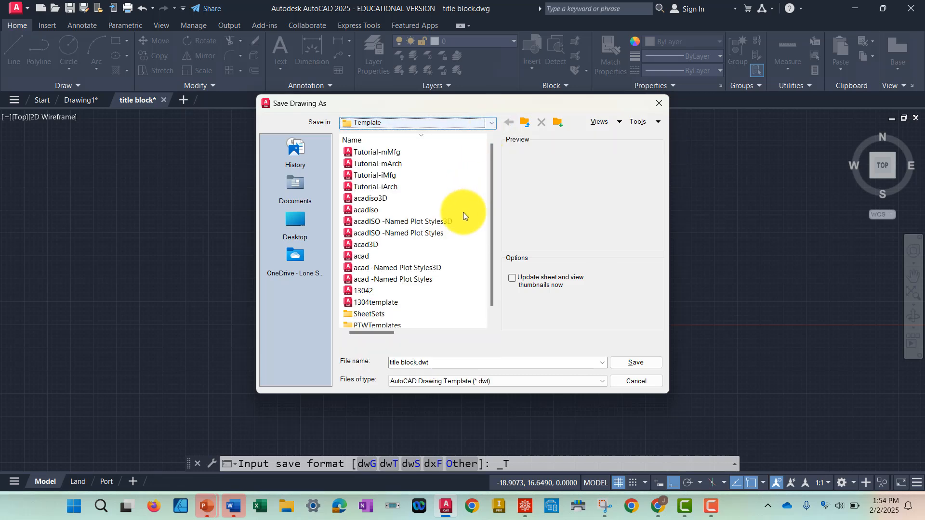
# - Save the template under the name 1304 Inches with the description "port land with ttile block and a few layers set up"
pyautogui.click(416, 362)
pyautogui.click(416, 361)
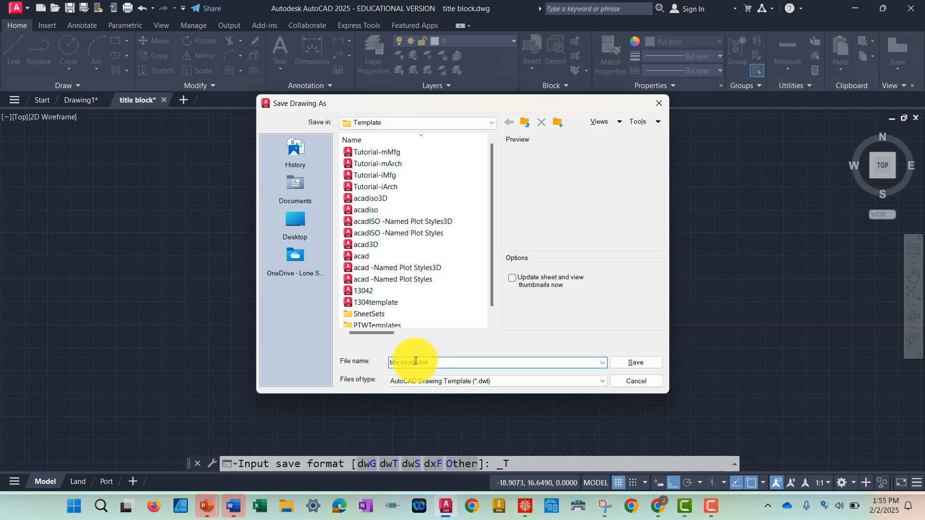
pyautogui.moveTo(417, 361); pyautogui.dragTo(371, 356)
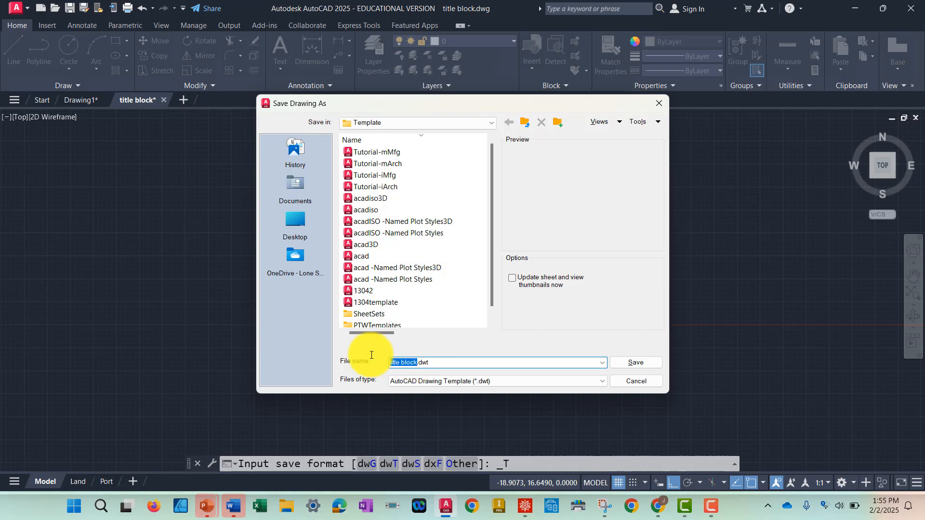
pyautogui.write('1304 Inches')
pyautogui.click(626, 363)
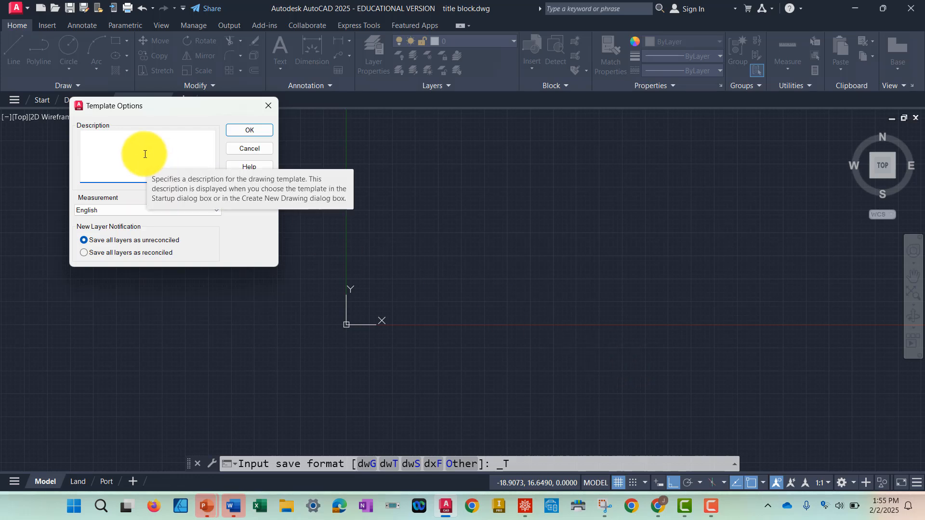
pyautogui.write('port land with tile block and a few layers set up')
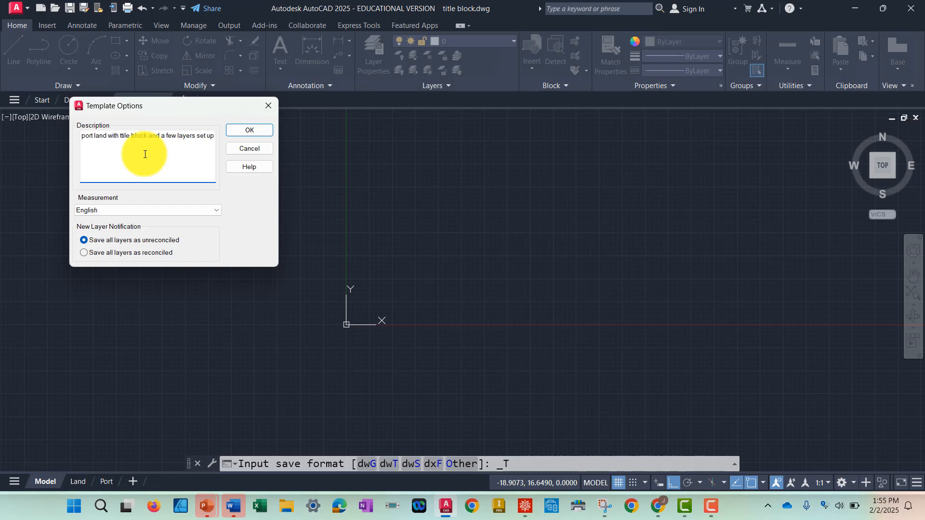
pyautogui.click(240, 131)
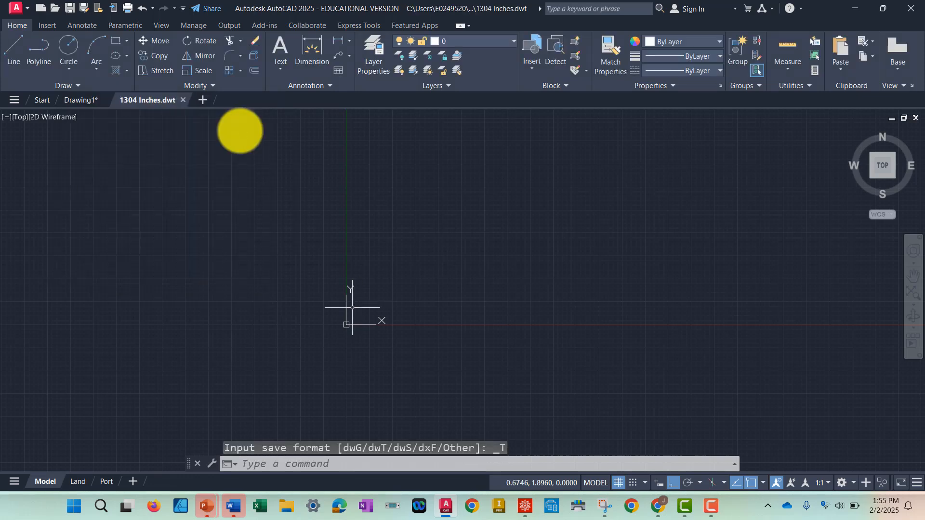
# - Create a new drawing from the 1304 Inches template, starting from the Start page
pyautogui.click(36, 100)
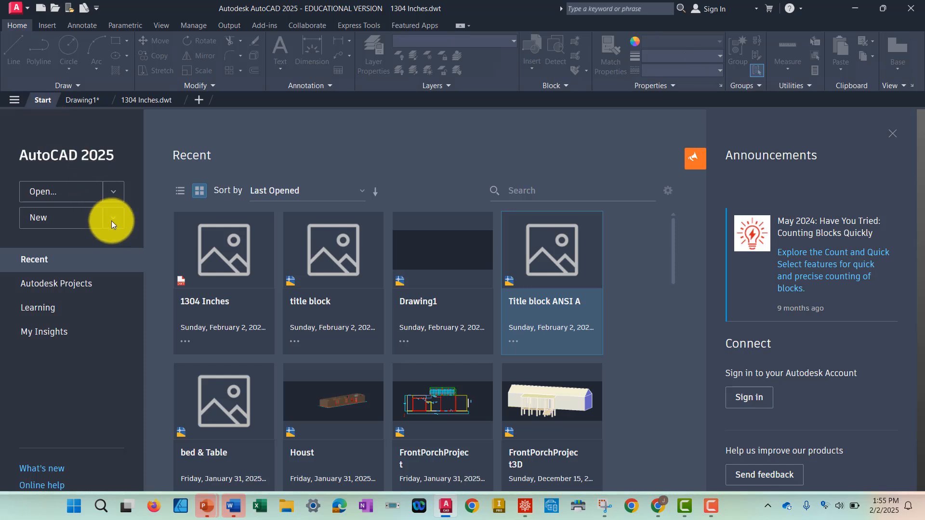
pyautogui.click(113, 218)
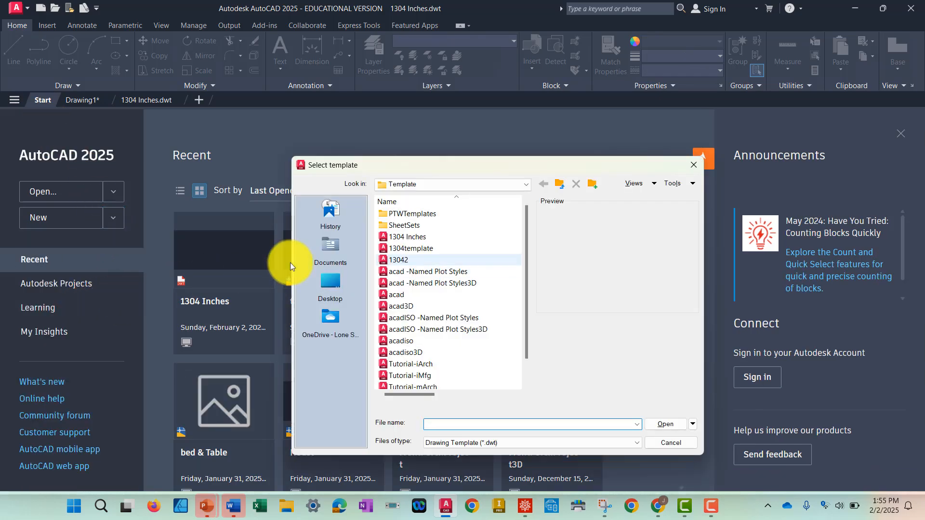
pyautogui.click(412, 238)
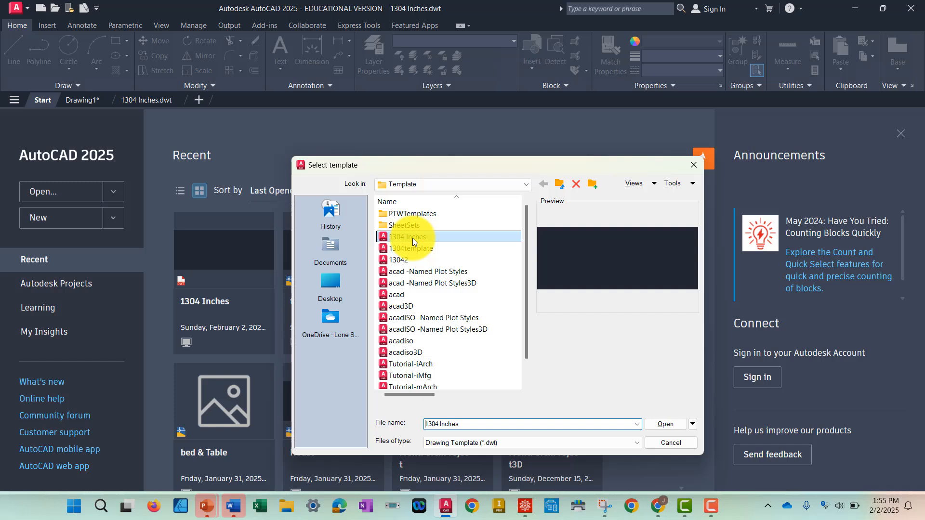
pyautogui.click(437, 236)
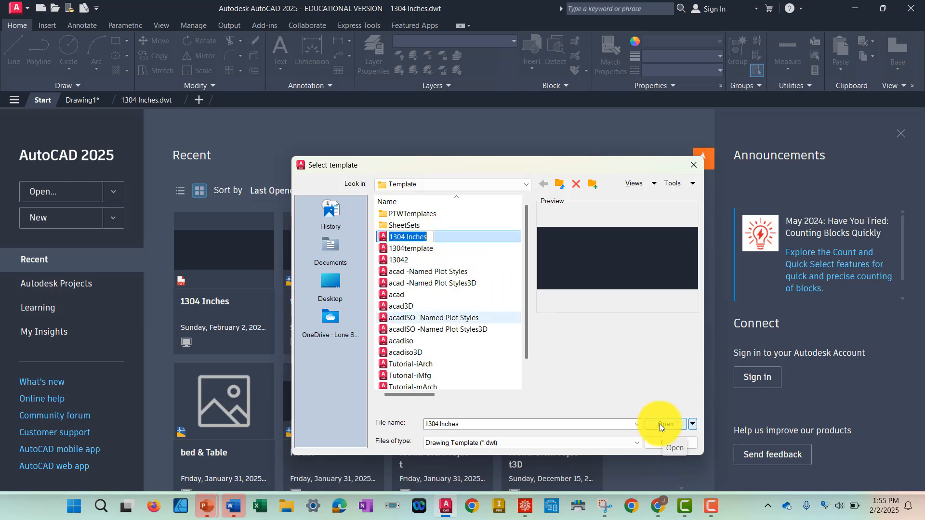
pyautogui.click(608, 371)
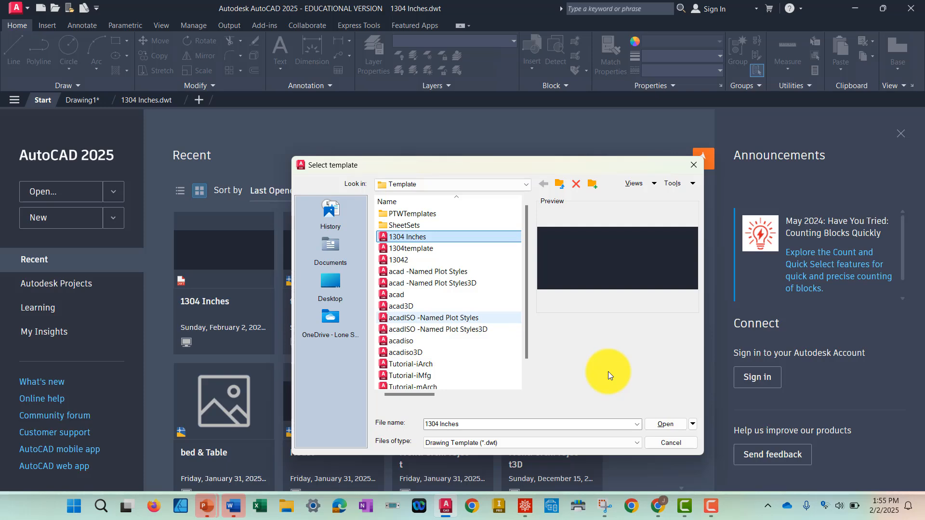
pyautogui.click(665, 424)
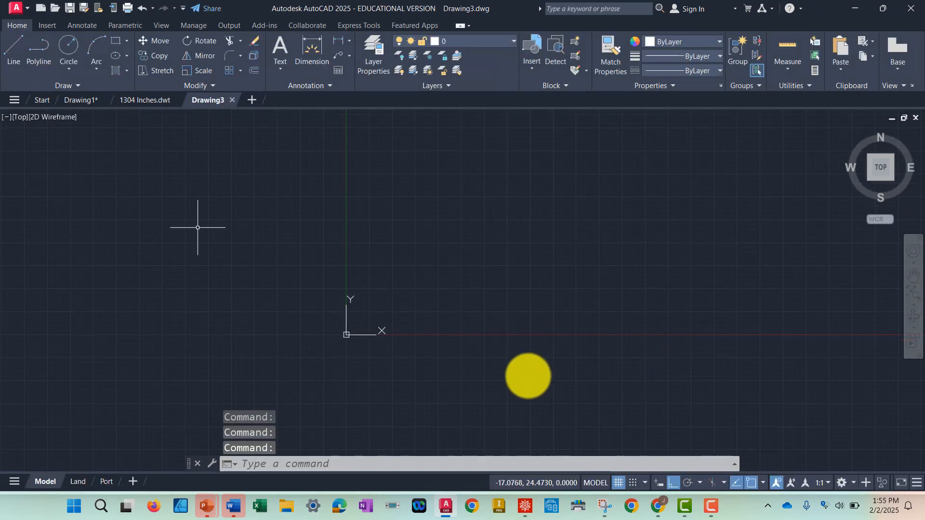
# - Check the new drawing's Land and Port layouts, return to model space, and look through its layer list
pyautogui.click(78, 481)
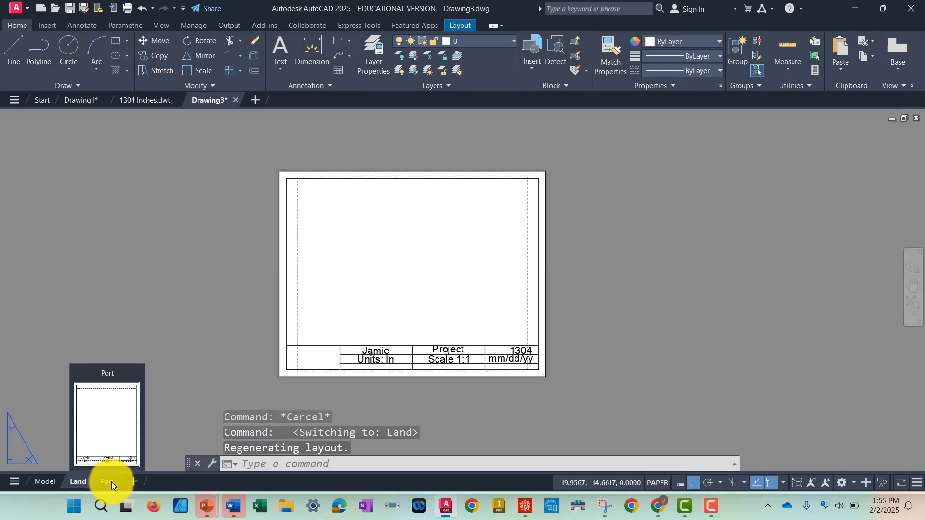
pyautogui.click(107, 482)
pyautogui.click(40, 483)
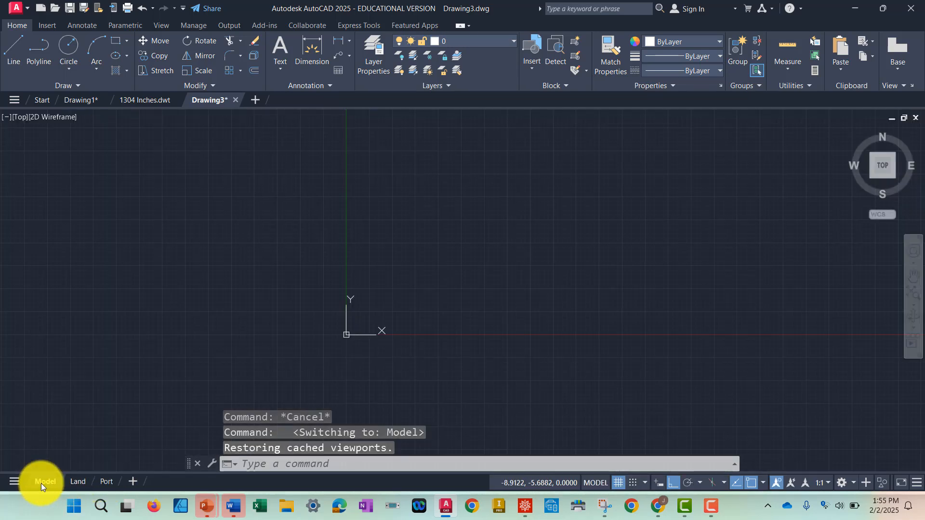
pyautogui.click(456, 40)
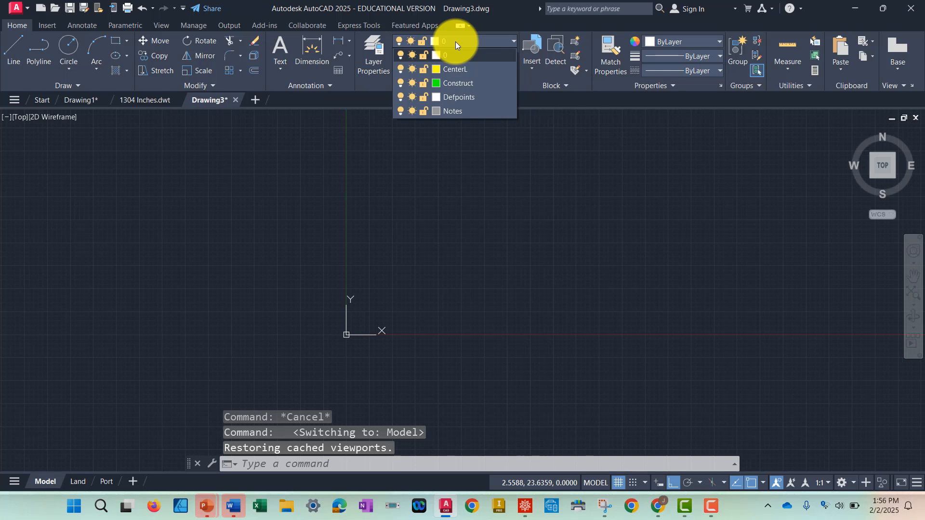
pyautogui.click(455, 43)
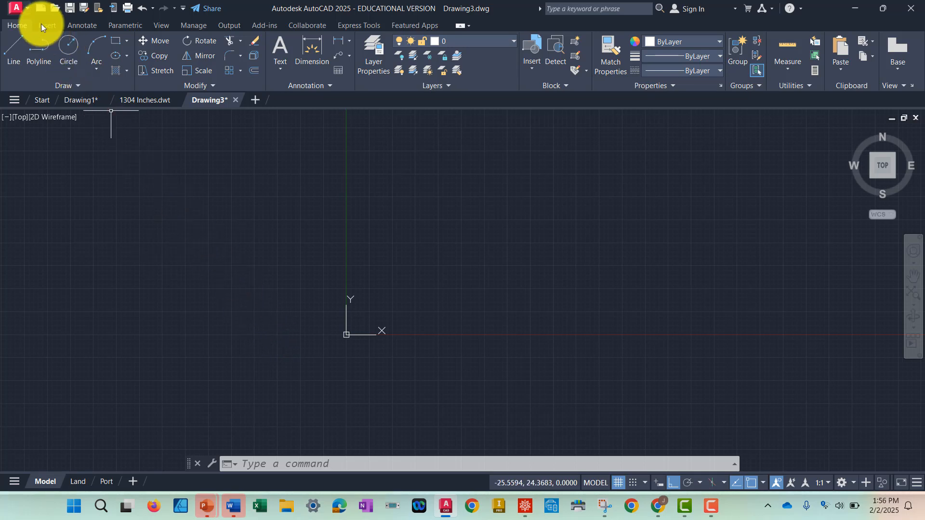
# - Start a drawing template save to examine the Template folder's path, and leave the dialog without saving
pyautogui.click(28, 9)
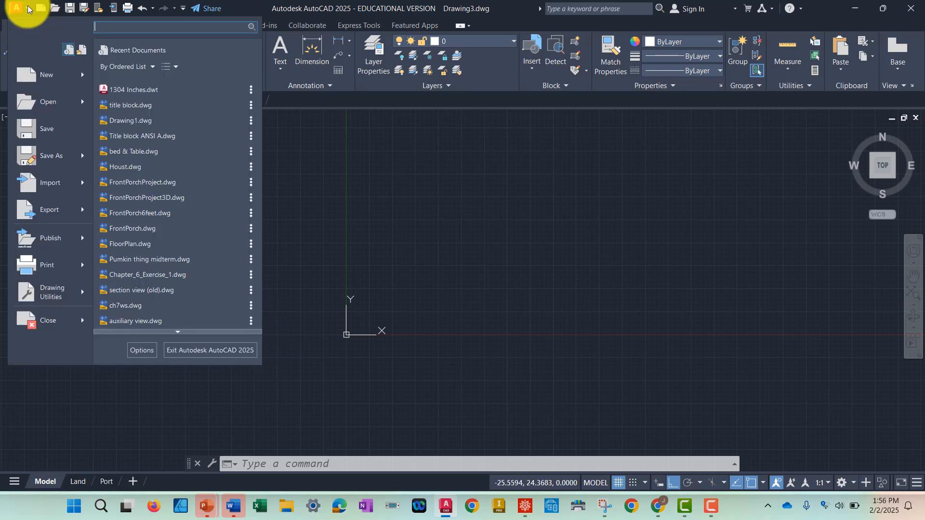
pyautogui.moveTo(38, 156)
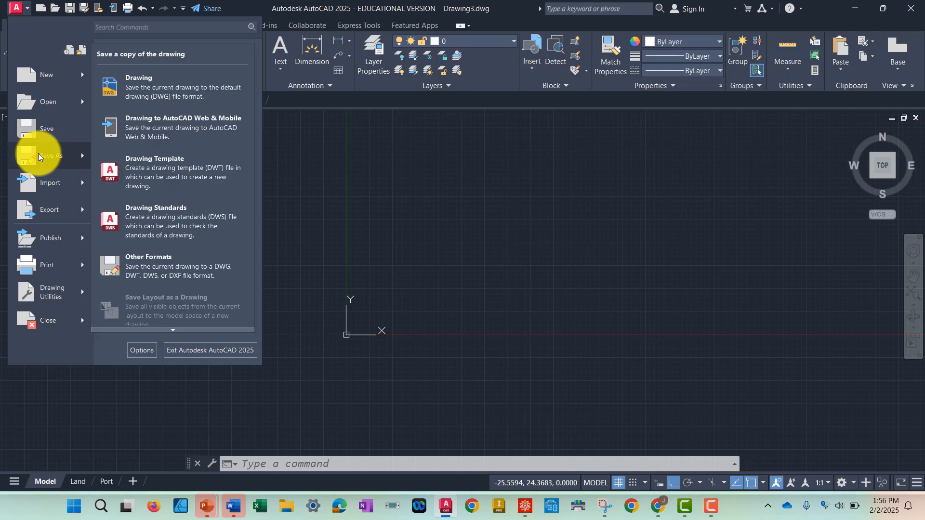
pyautogui.click(163, 163)
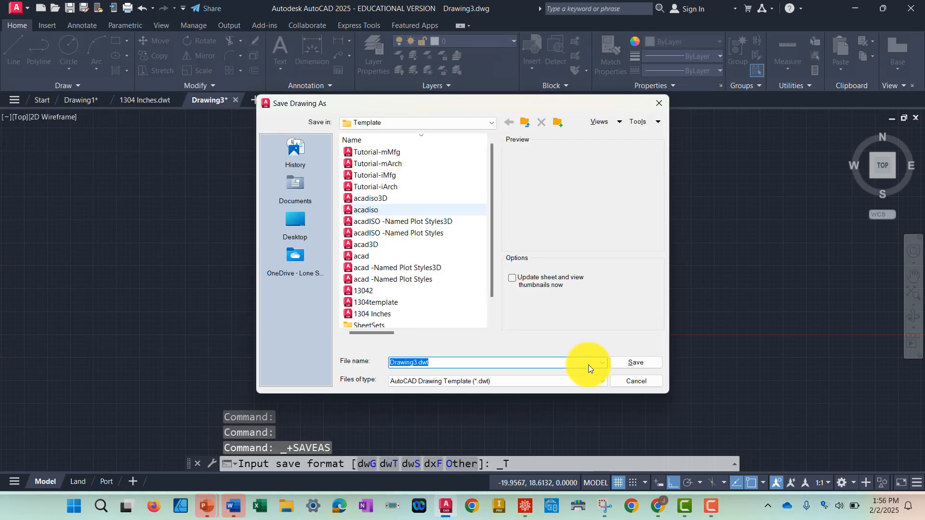
pyautogui.click(491, 124)
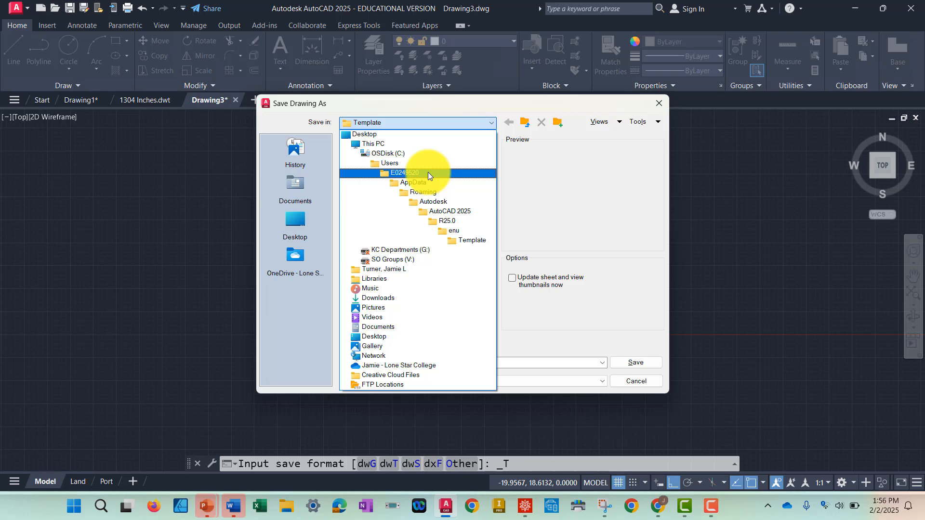
pyautogui.click(649, 380)
pyautogui.click(643, 382)
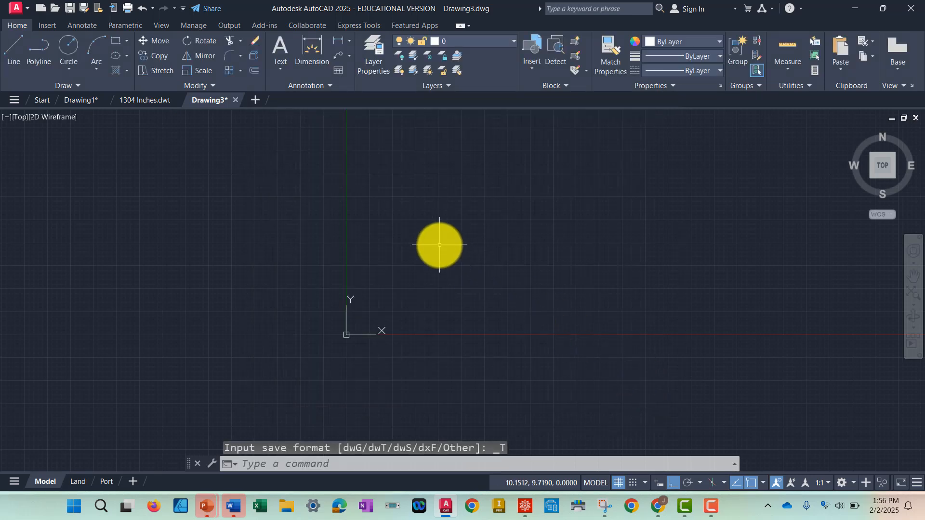
pyautogui.moveTo(534, 271); pyautogui.dragTo(448, 299, button='middle')
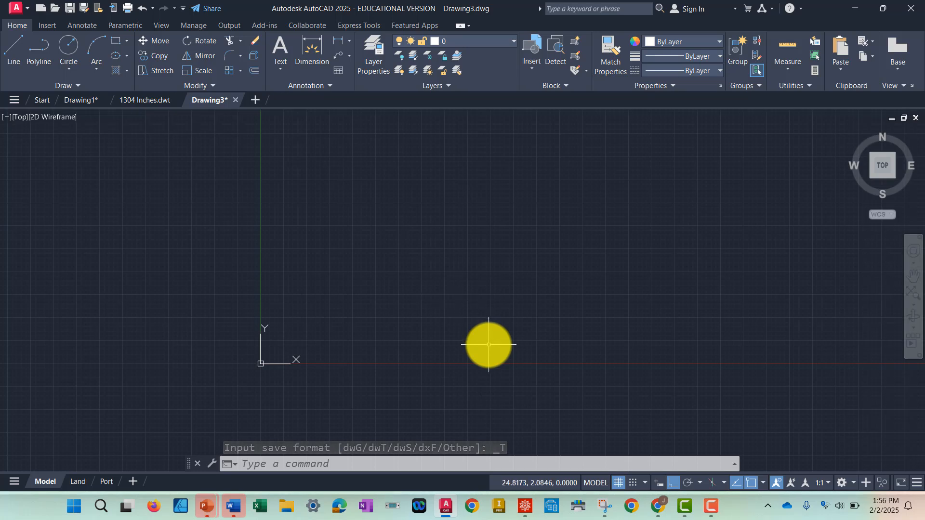